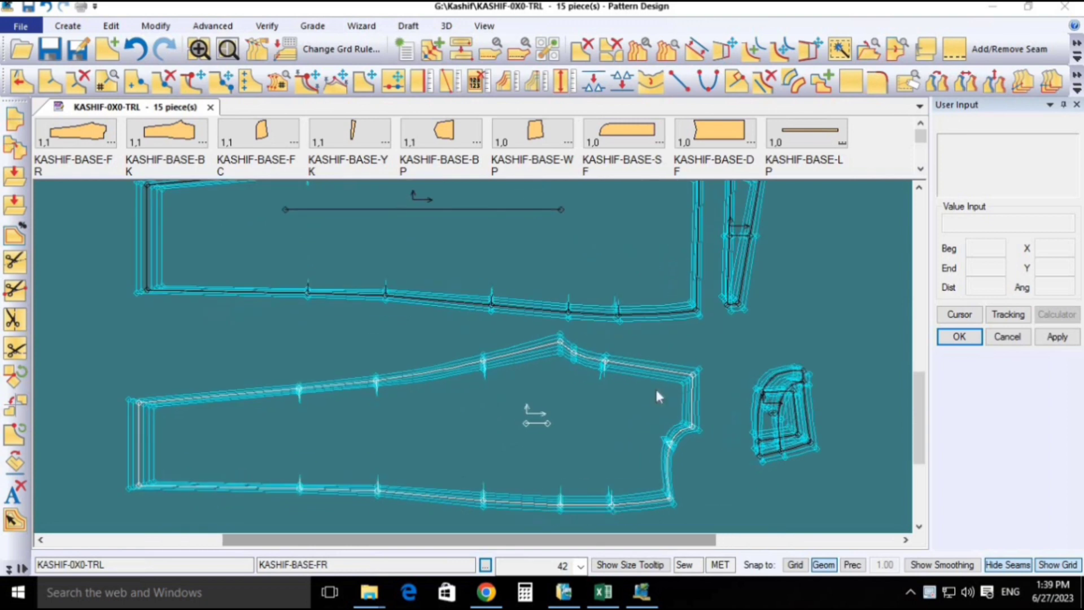
# - Move the graded yoke piece closer to the back panel's waist edge
pyautogui.scroll(2, 739, 313)
pyautogui.scroll(-2, 729, 363)
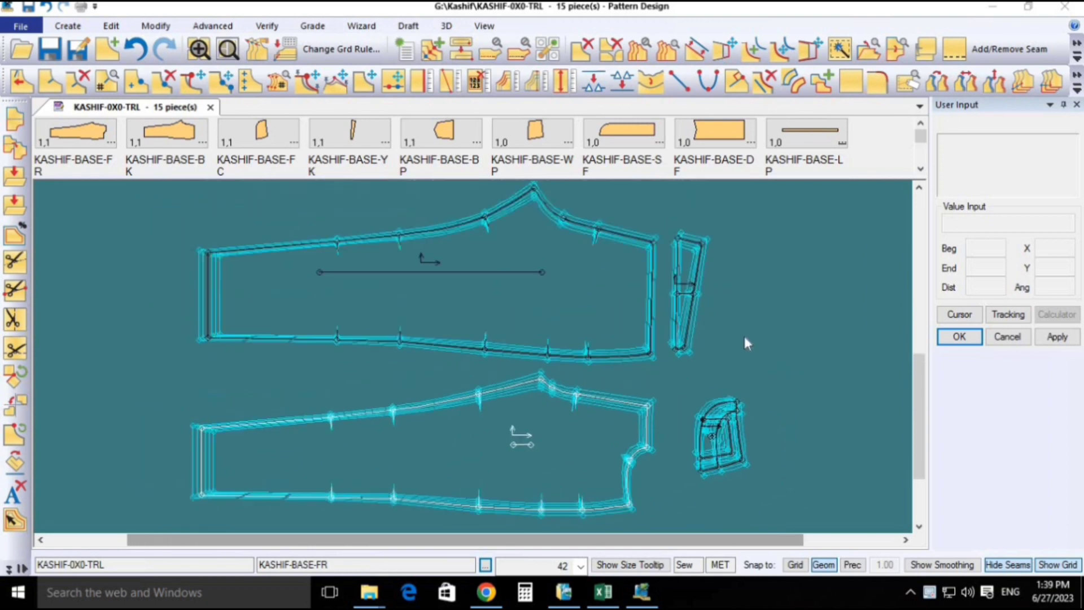
pyautogui.scroll(1, 651, 314)
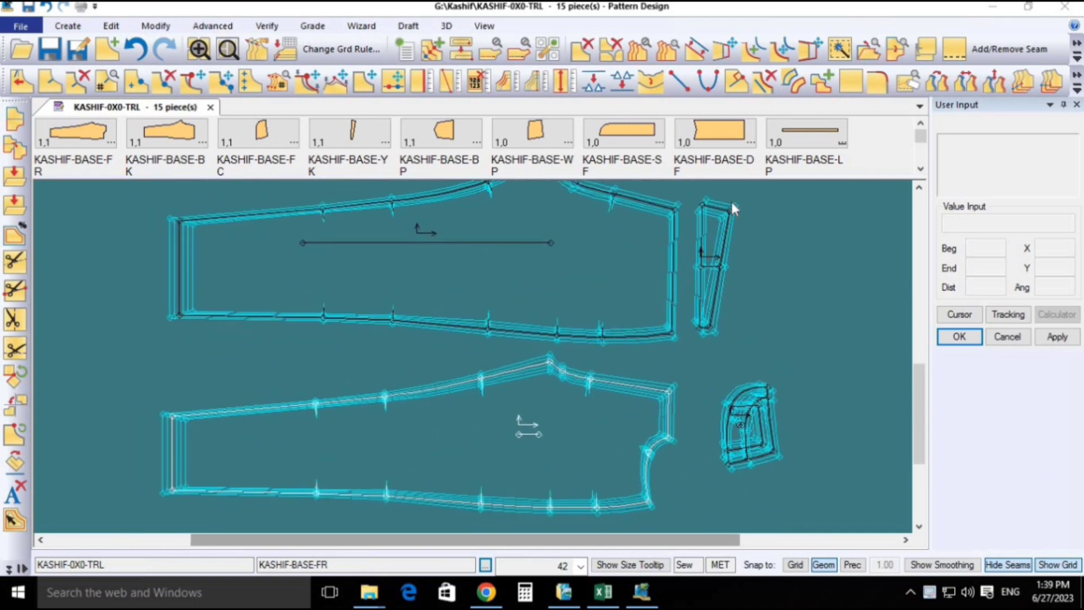
pyautogui.click(716, 240)
pyautogui.click(702, 253)
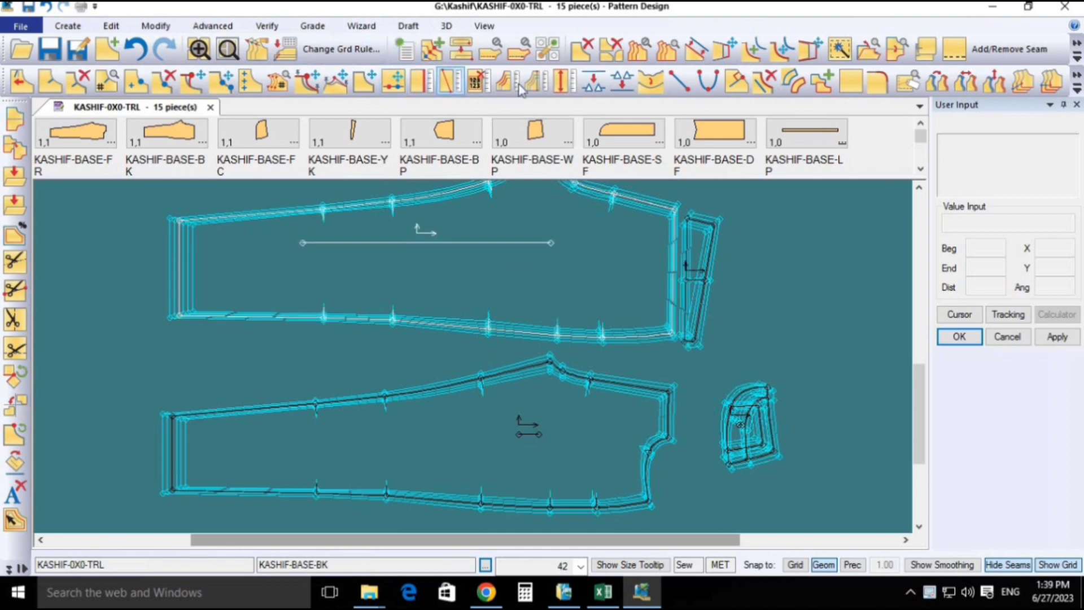
# - Restack the yoke's graded nest on its outer corner point
pyautogui.click(461, 49)
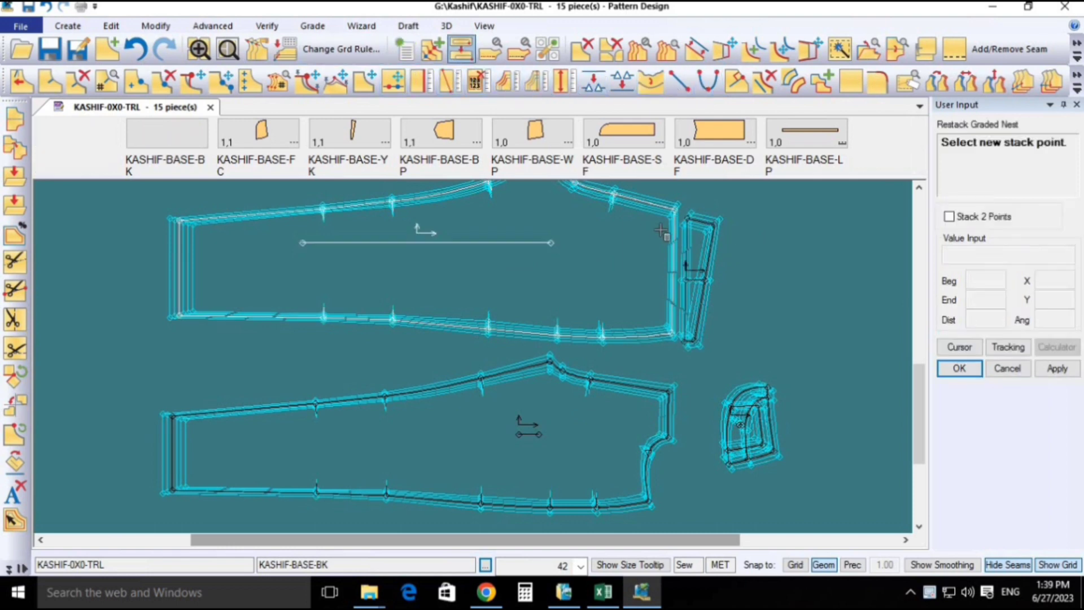
pyautogui.click(715, 225)
pyautogui.scroll(-2, 717, 300)
pyautogui.rightClick(759, 239)
pyautogui.click(763, 247)
pyautogui.scroll(5, 695, 249)
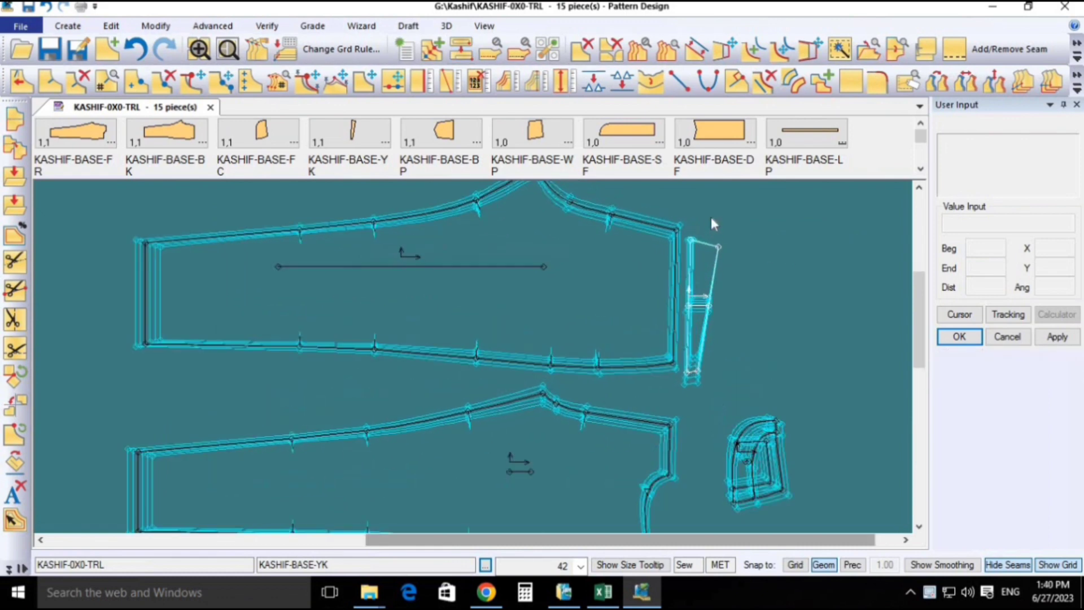
# - Return the yoke's graded nest to its original stacking and position the piece beside the back panel's waist edge
pyautogui.press('Return')
pyautogui.click(751, 276)
pyautogui.rightClick(764, 278)
pyautogui.click(771, 281)
pyautogui.click(669, 258)
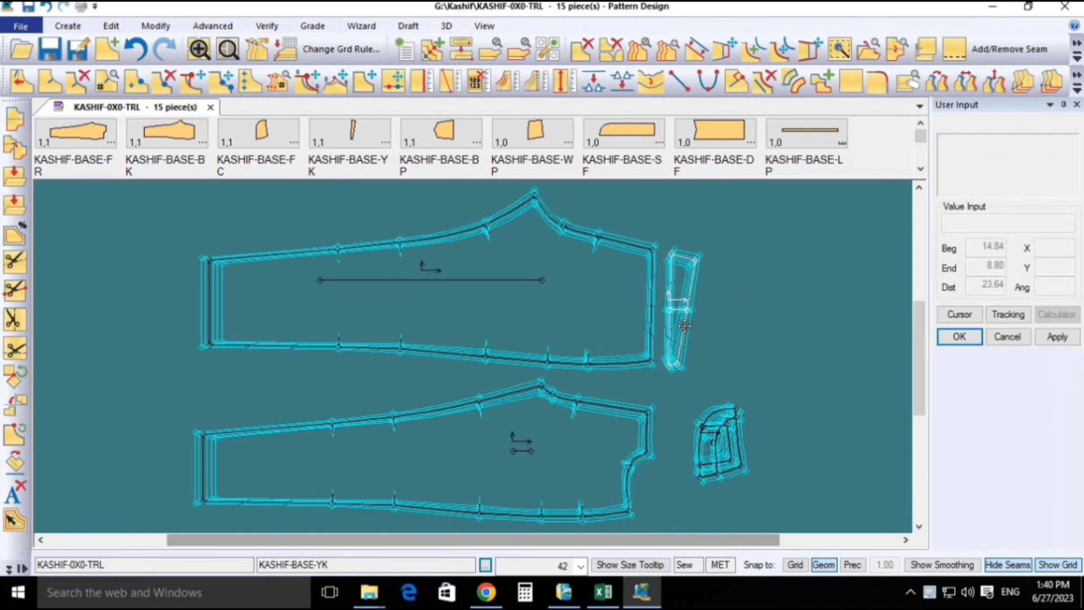
pyautogui.scroll(3, 669, 254)
pyautogui.click(630, 239)
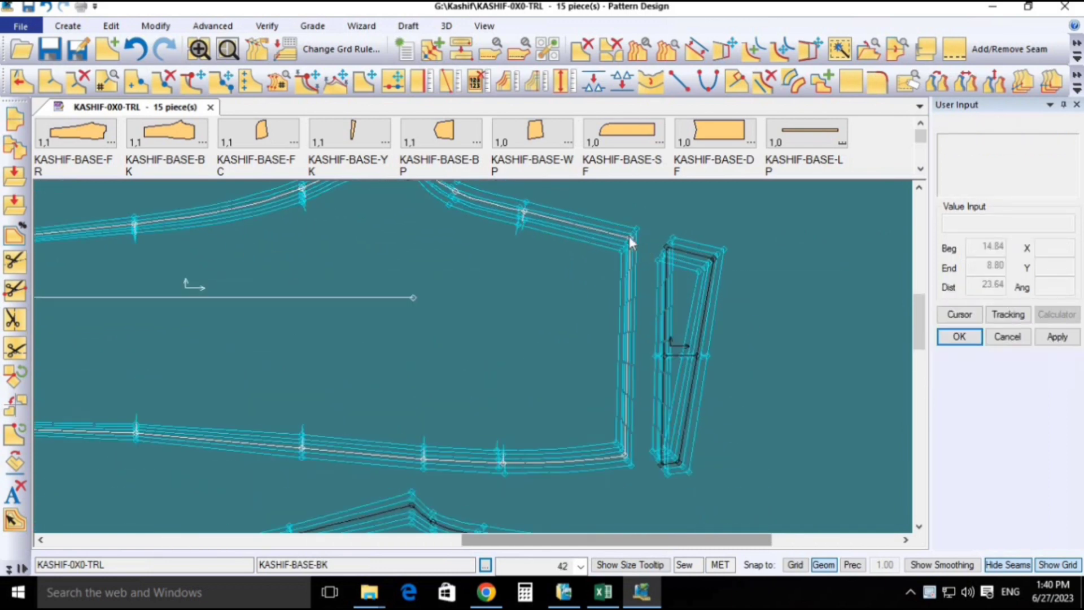
pyautogui.scroll(-2, 629, 235)
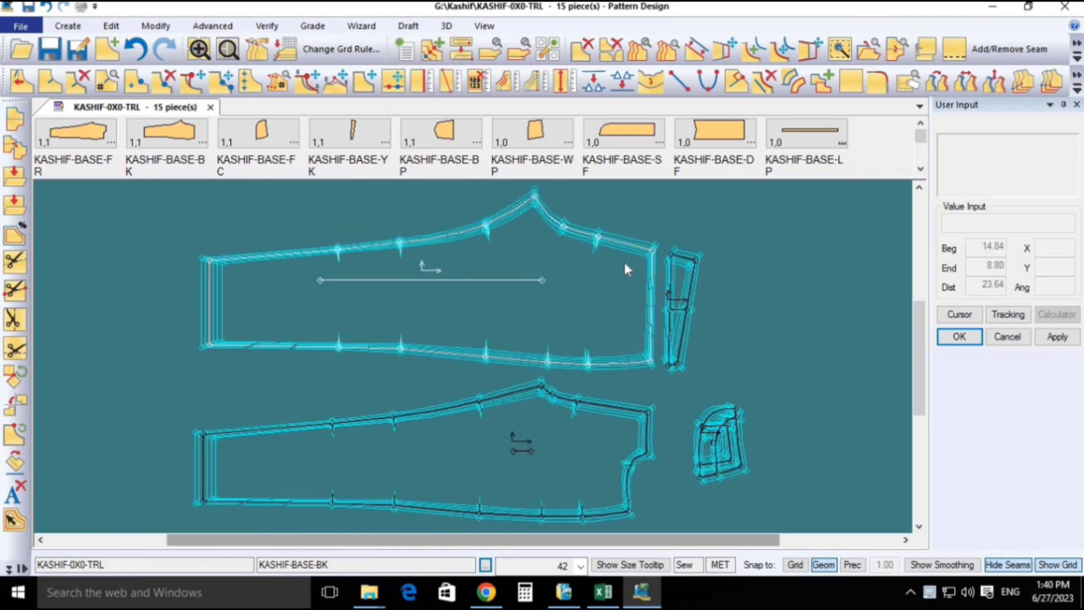
# - Place the BASE-PB pocket bag piece in the work area beside the front panel's graded pocket piece
pyautogui.scroll(-3, 593, 141)
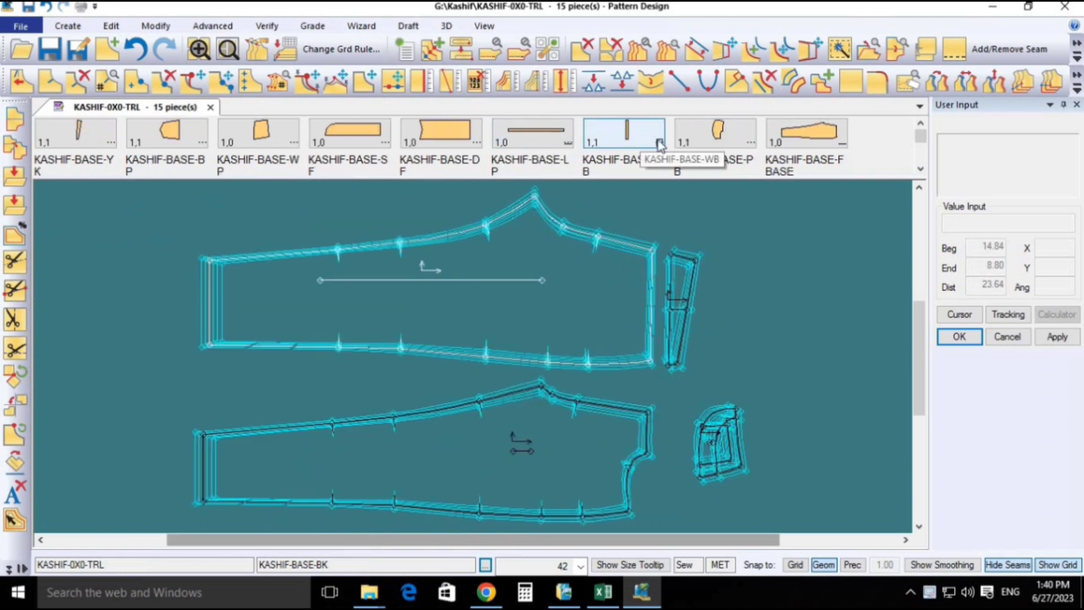
pyautogui.moveTo(721, 141); pyautogui.dragTo(805, 402)
pyautogui.press('F4')
pyautogui.click(770, 358)
pyautogui.rightClick(770, 358)
pyautogui.click(770, 358)
pyautogui.rightClick(773, 370)
pyautogui.click(773, 371)
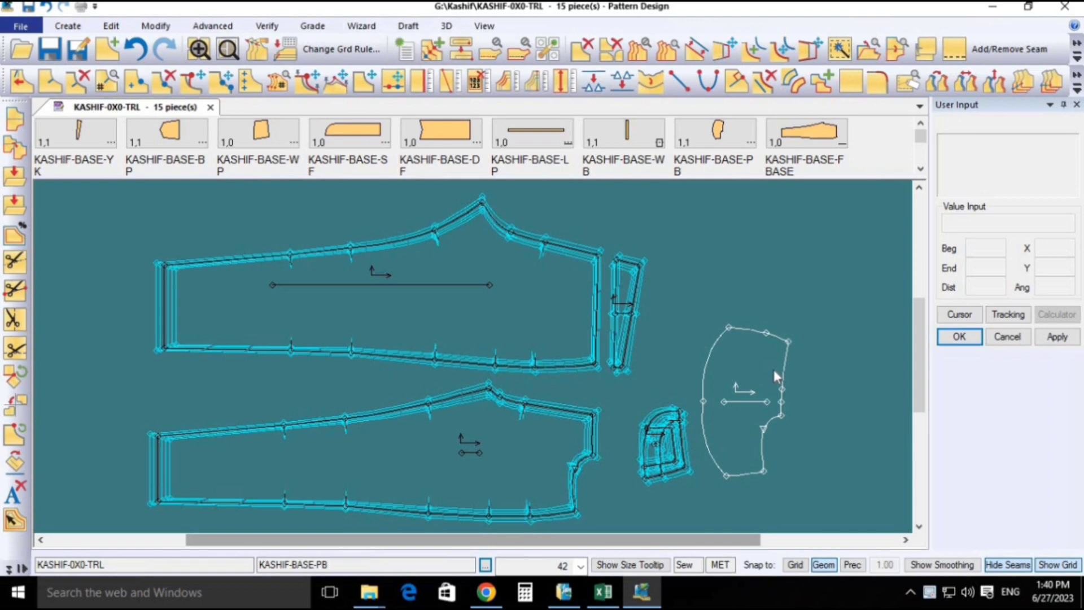
# - Place the BASE-WP, BASE-BP, BASE-SF, BASE-DF and BASE-WB pieces in the free area around the pocket bag
pyautogui.scroll(1, 540, 136)
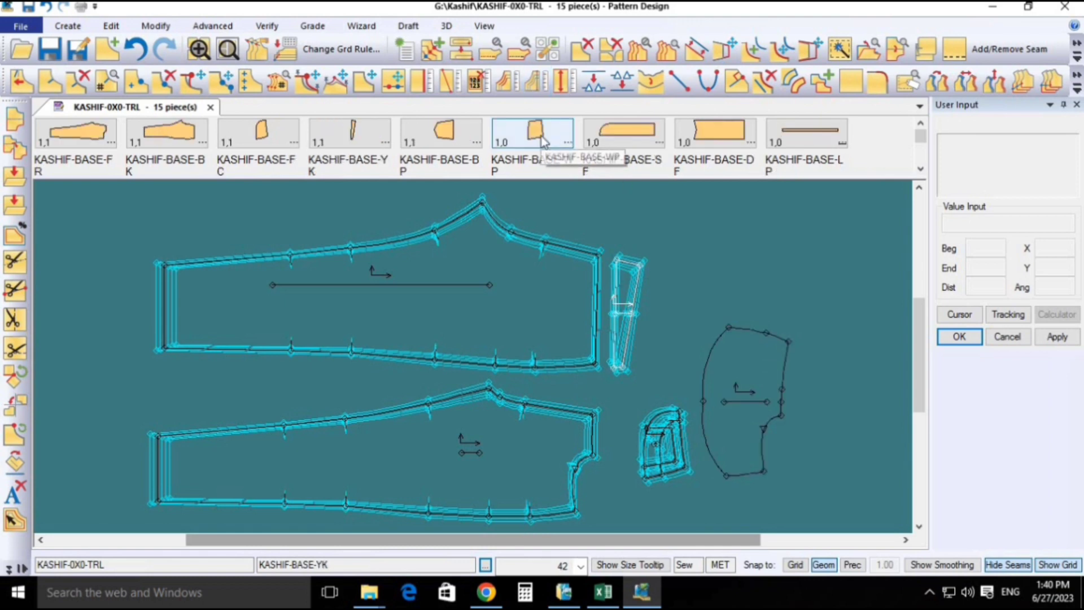
pyautogui.moveTo(496, 159); pyautogui.dragTo(731, 244)
pyautogui.moveTo(440, 138); pyautogui.dragTo(802, 280)
pyautogui.moveTo(625, 131); pyautogui.dragTo(839, 386)
pyautogui.moveTo(716, 145); pyautogui.dragTo(840, 436)
pyautogui.scroll(-1, 743, 141)
pyautogui.click(642, 148)
pyautogui.click(889, 399)
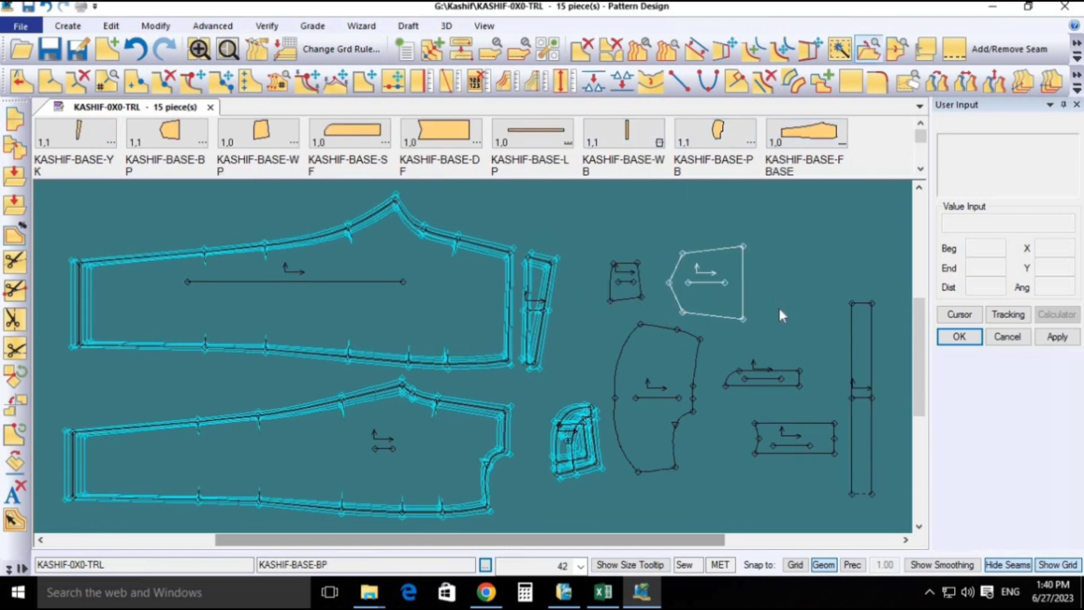
pyautogui.scroll(-1, 776, 148)
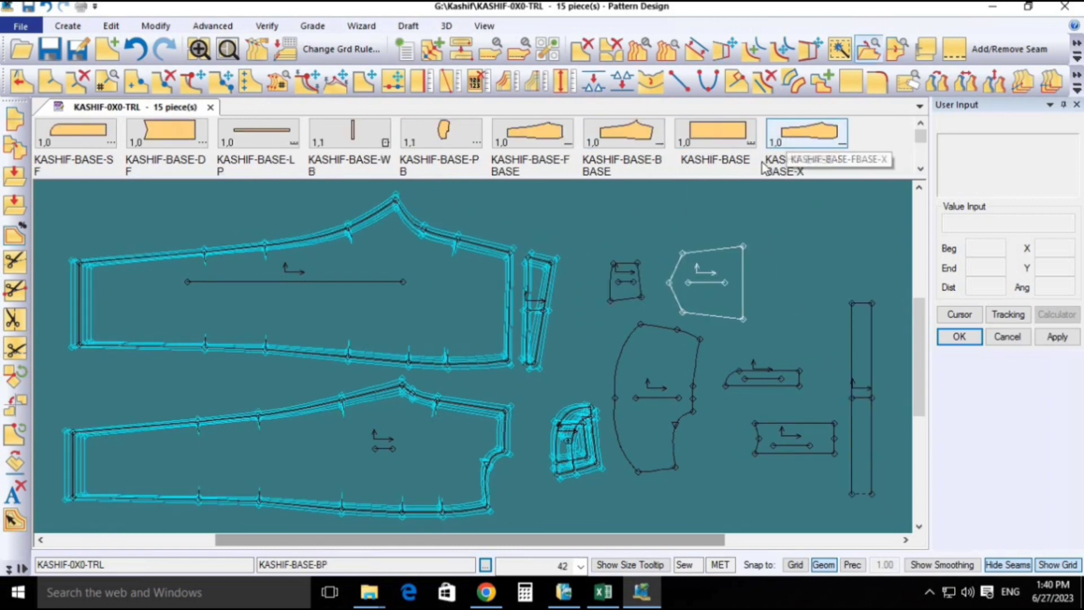
pyautogui.press('F4')
pyautogui.hotkey('ctrl', 'a')
pyautogui.rightClick(641, 343)
pyautogui.click(642, 343)
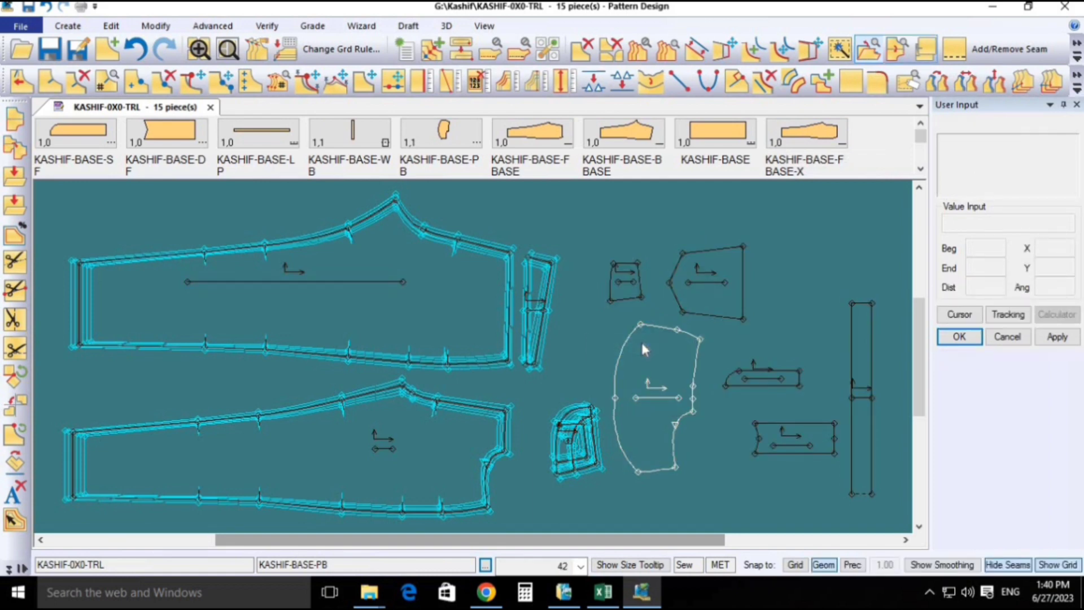
pyautogui.moveTo(577, 458); pyautogui.dragTo(555, 477)
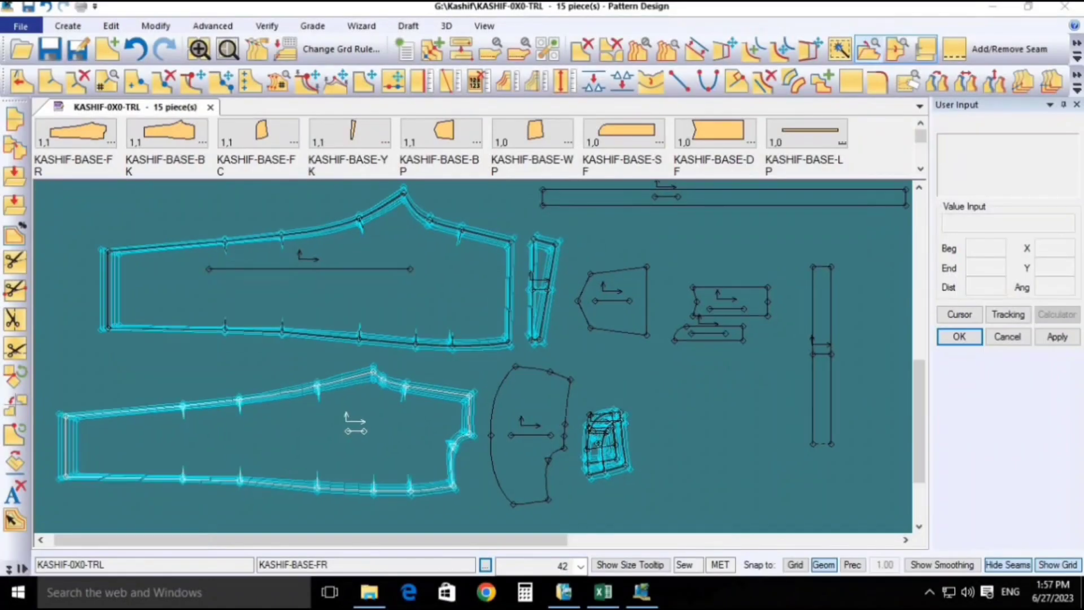
# - Clear the graded nests and align the pocket bag with the front panel at the waist end of the pocket opening
pyautogui.scroll(3, 581, 478)
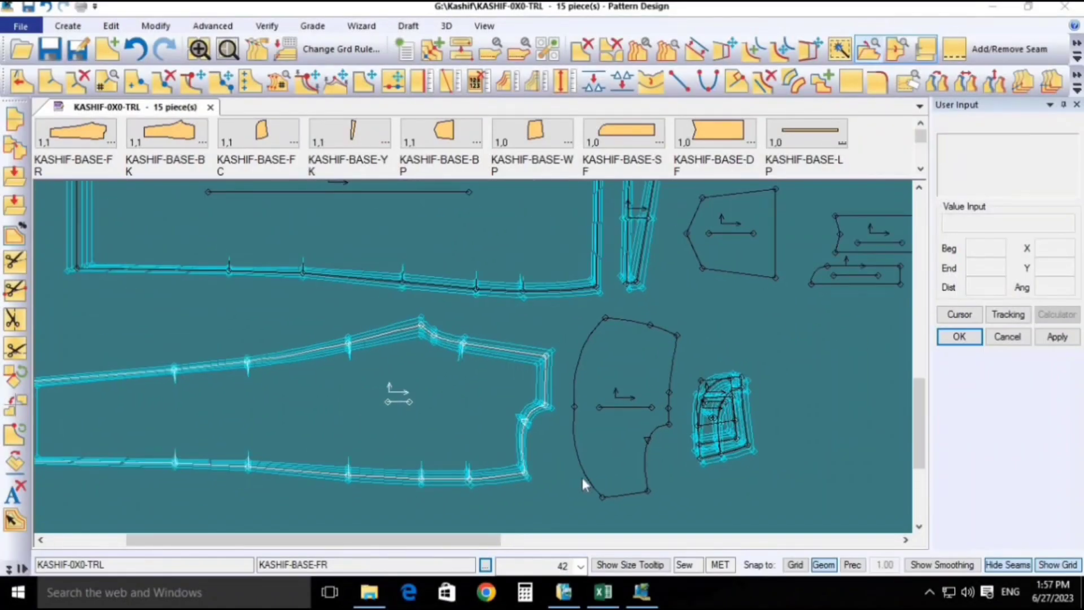
pyautogui.scroll(-2, 638, 442)
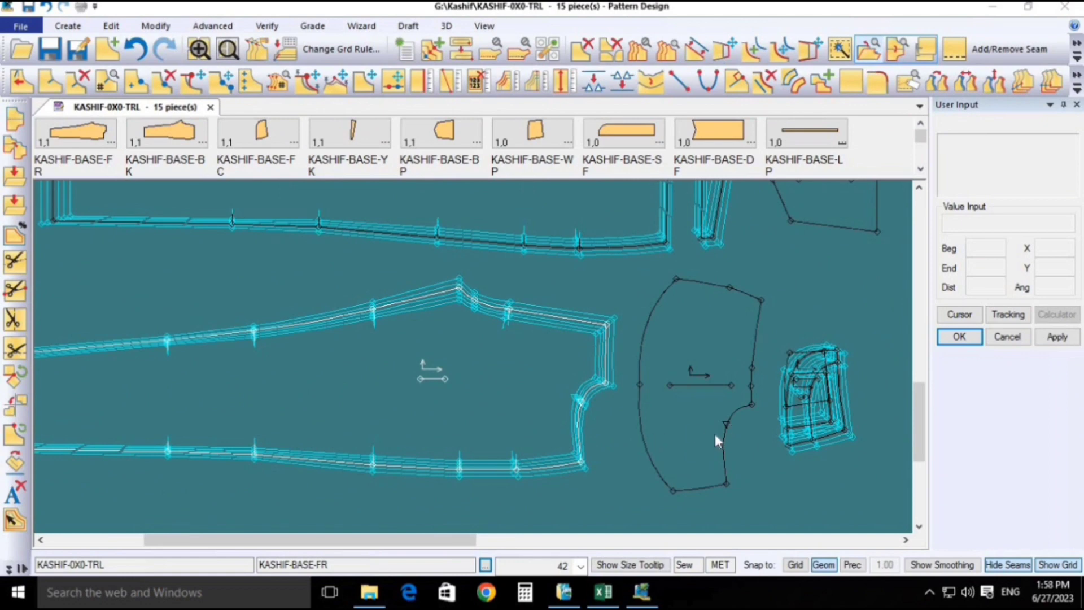
pyautogui.moveTo(725, 429); pyautogui.dragTo(600, 421)
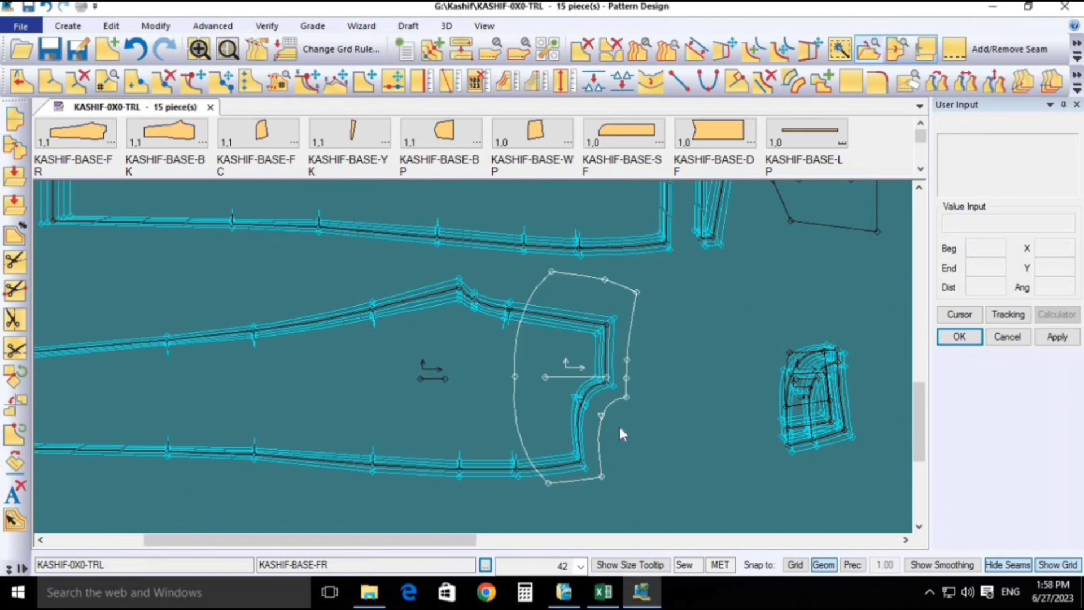
pyautogui.click(631, 428)
pyautogui.scroll(1, 624, 423)
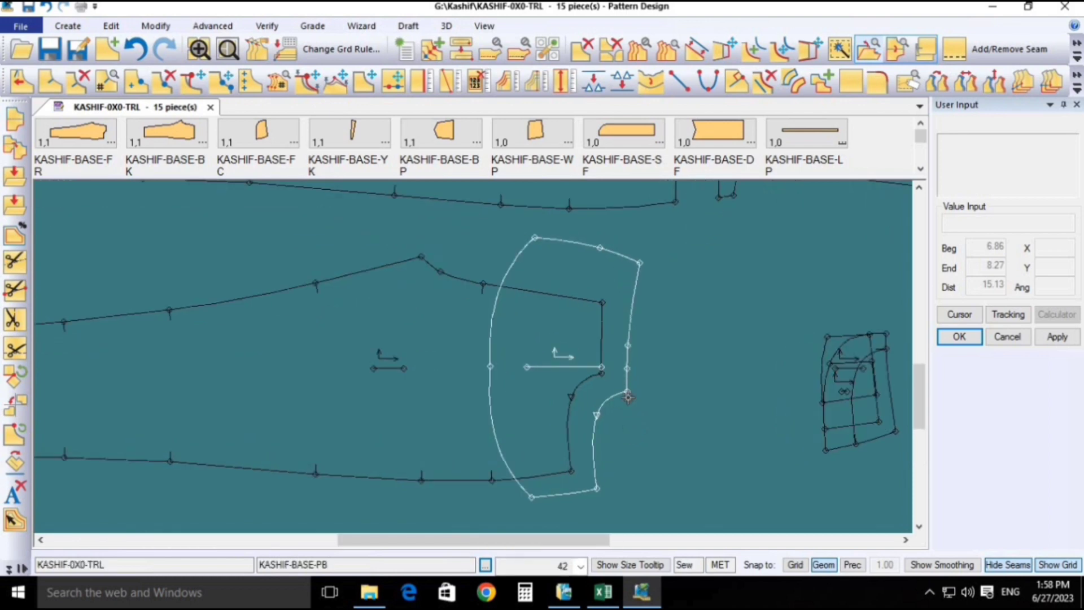
pyautogui.moveTo(635, 396); pyautogui.dragTo(612, 378)
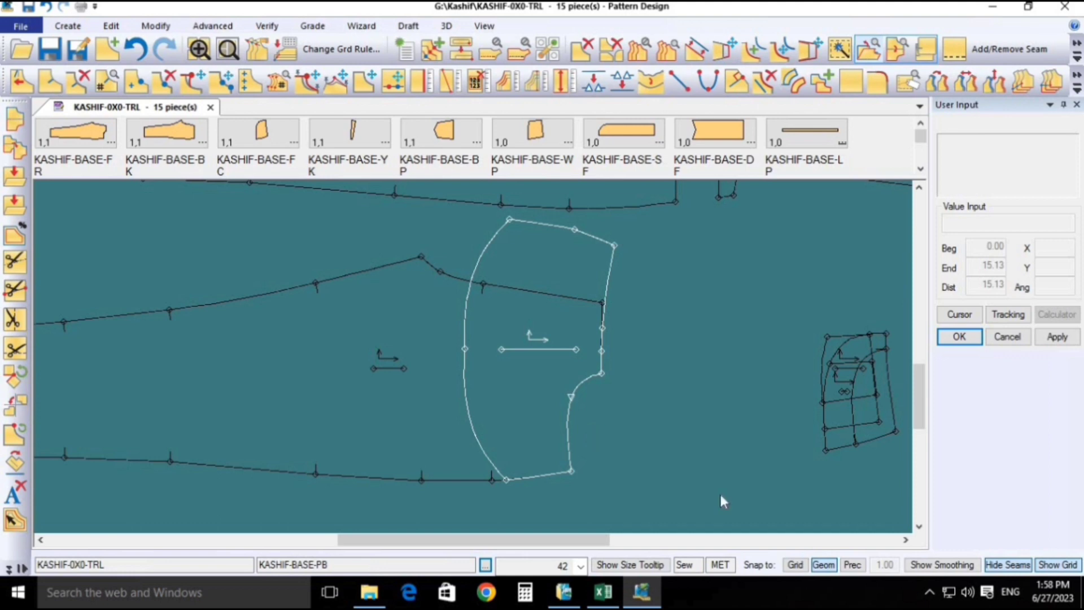
# - Move the pocket bag off the front panel and realign it at the waist end of the pocket opening
pyautogui.moveTo(542, 339); pyautogui.dragTo(713, 351)
pyautogui.click(751, 399)
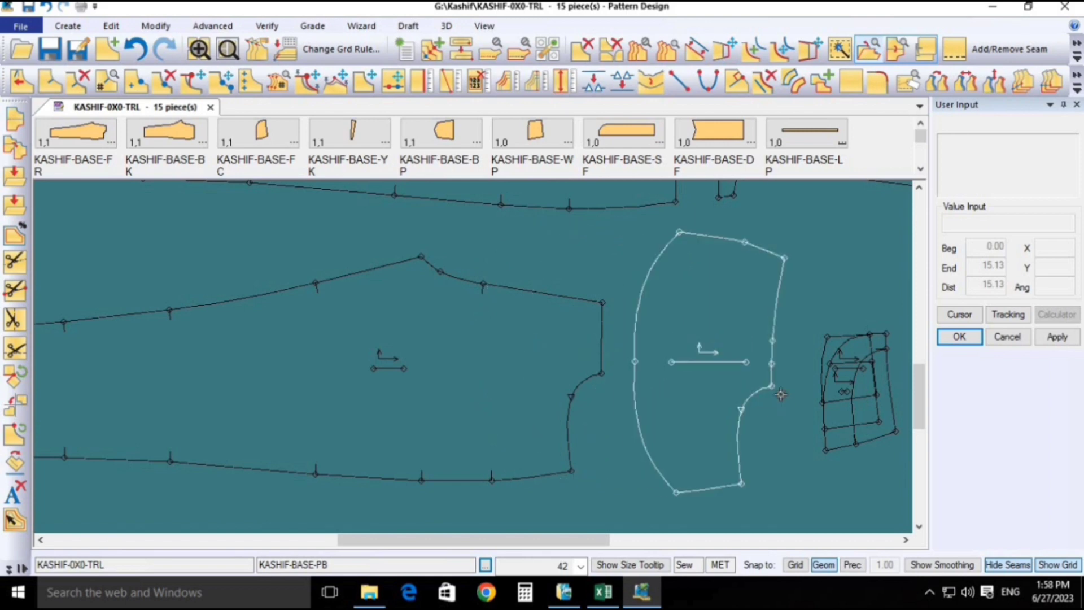
pyautogui.moveTo(775, 400); pyautogui.dragTo(601, 377)
pyautogui.click(598, 375)
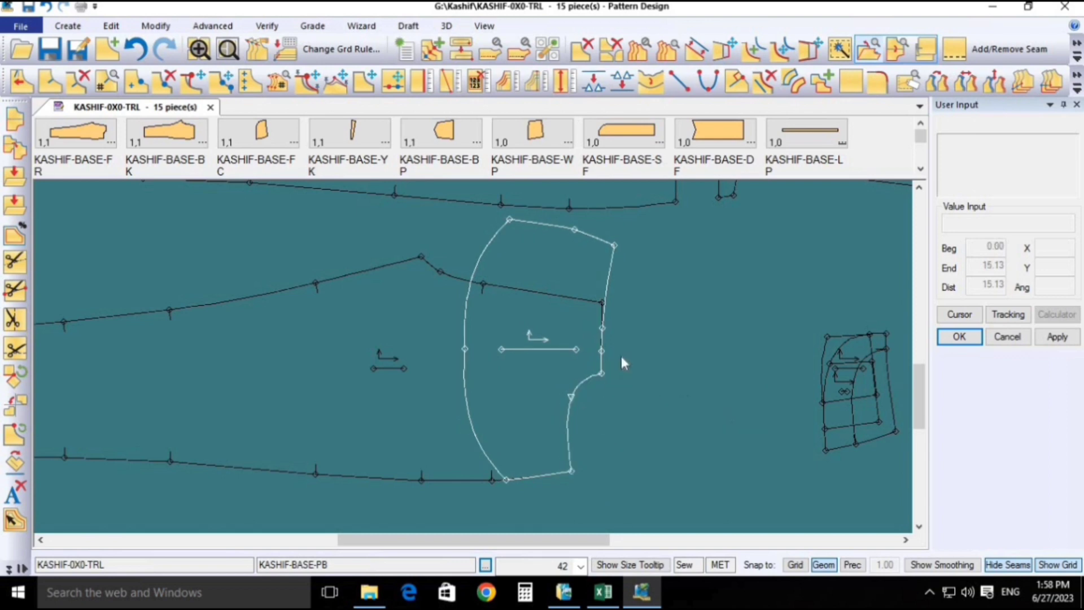
pyautogui.scroll(-1, 568, 450)
pyautogui.scroll(-1, 564, 442)
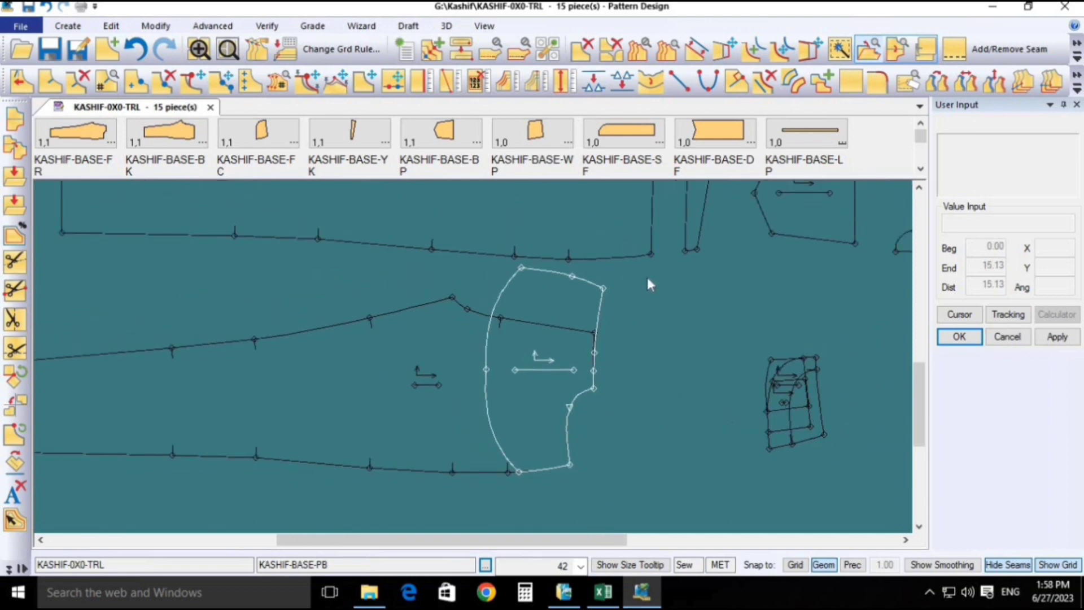
# - Draw a straight 2-Point line across the pocket bag, from the midpoint of its curved edge to the point on its waist edge
pyautogui.click(67, 27)
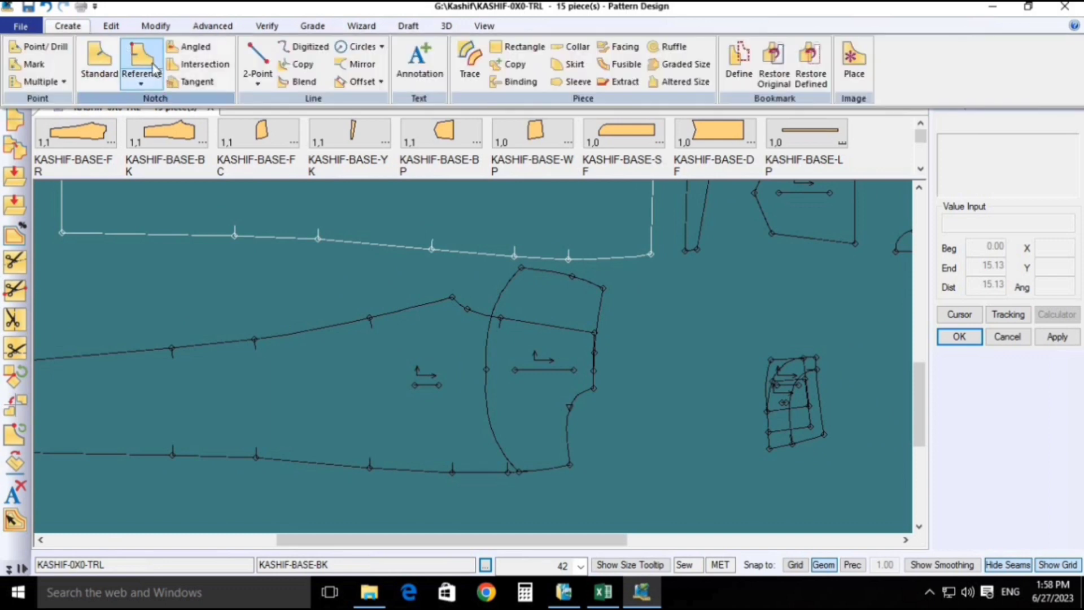
pyautogui.click(263, 65)
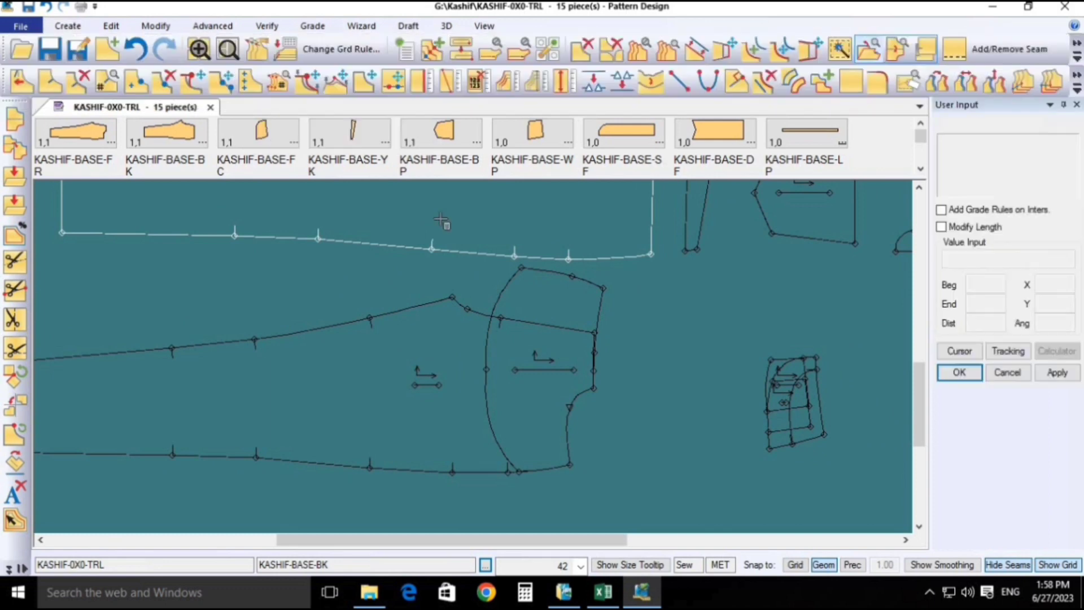
pyautogui.scroll(1, 477, 373)
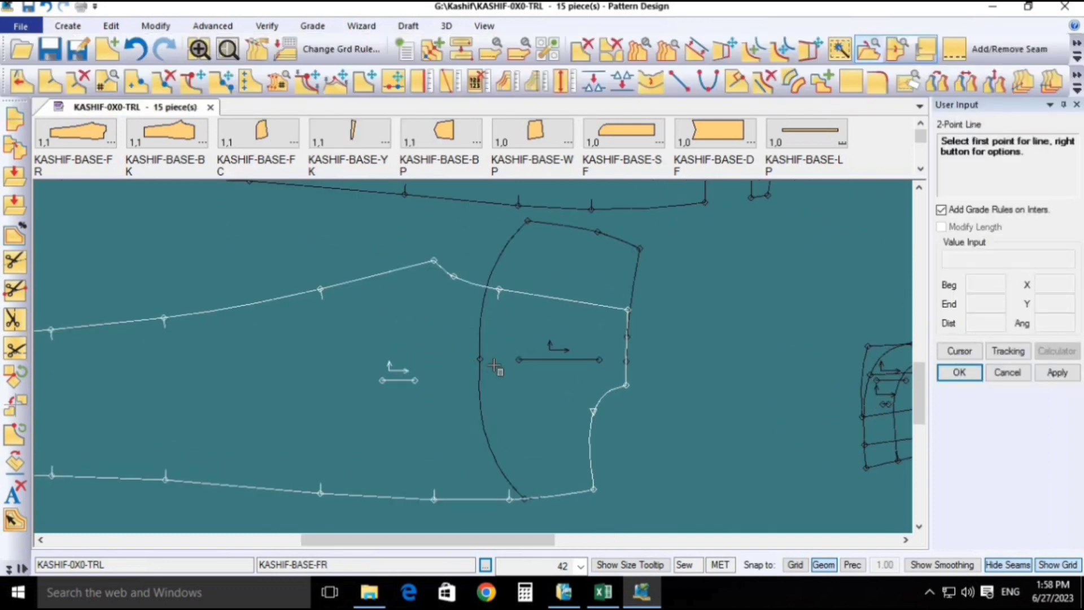
pyautogui.click(492, 344)
pyautogui.rightClick(540, 226)
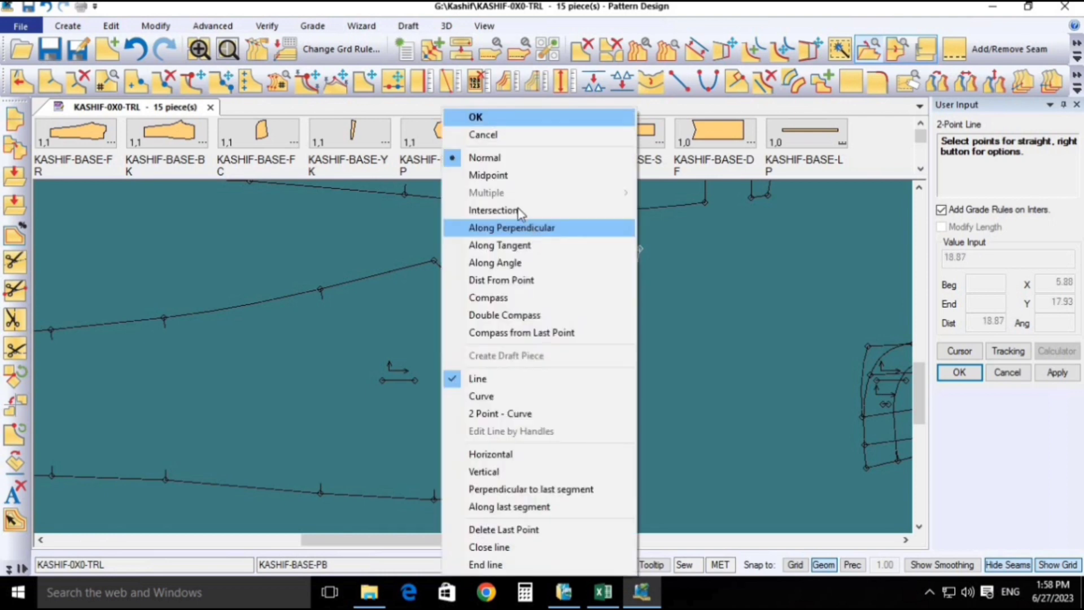
pyautogui.click(485, 134)
pyautogui.click(480, 359)
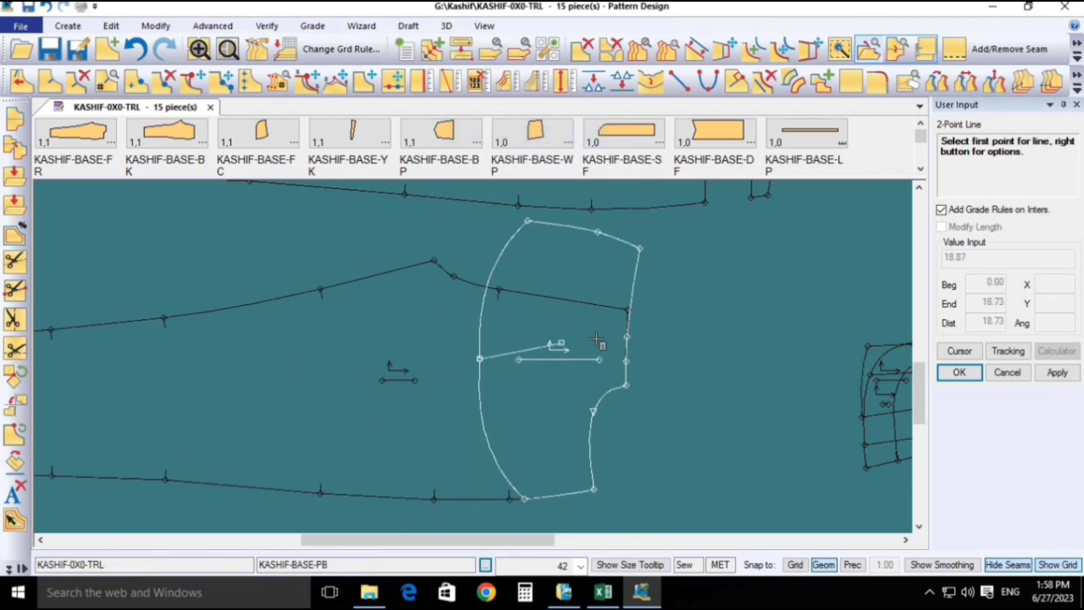
pyautogui.click(627, 362)
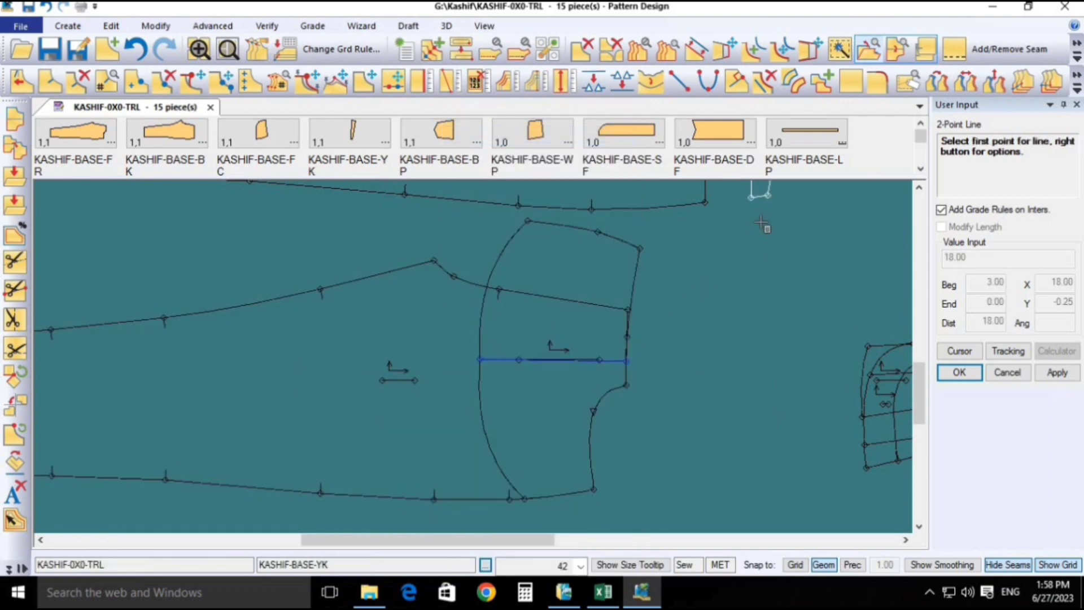
pyautogui.rightClick(736, 246)
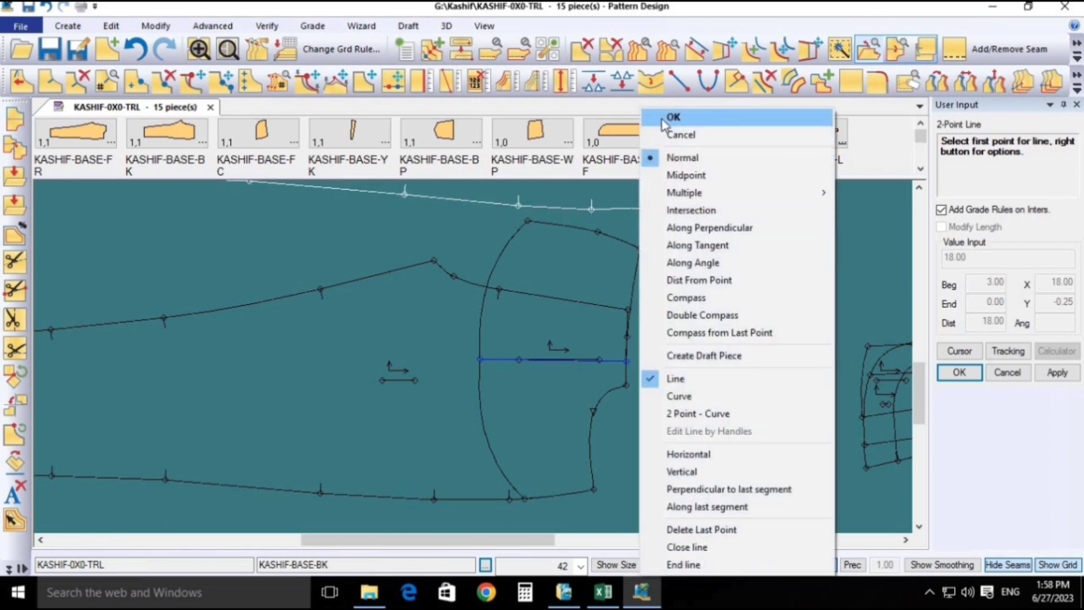
pyautogui.click(662, 119)
# - Copy the pocket bag's straight line and adjoining curved edge onto the front panel in their existing location
pyautogui.scroll(2, 527, 445)
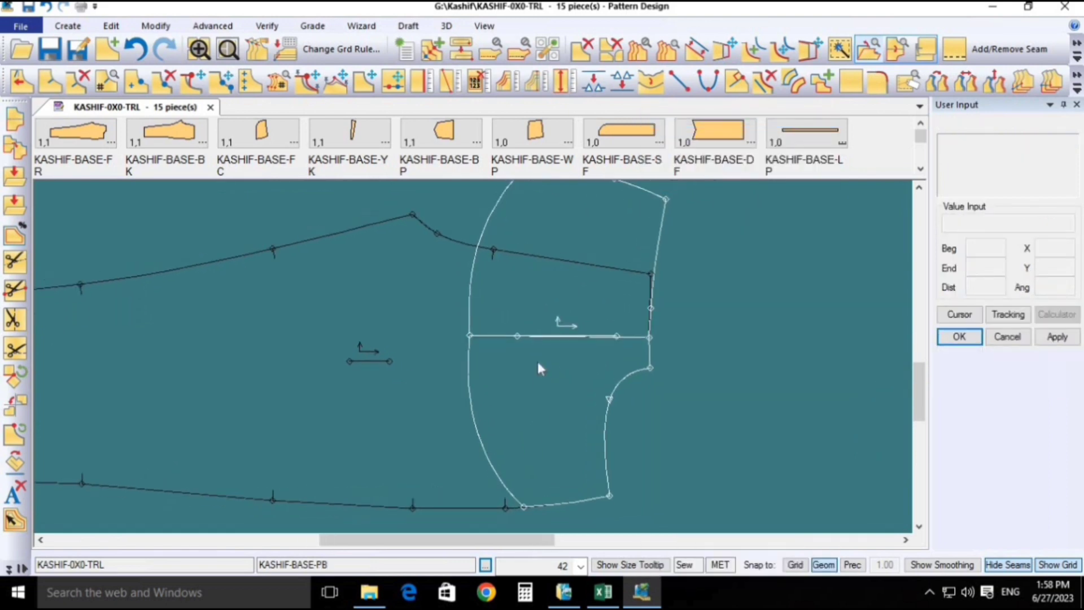
pyautogui.click(531, 407)
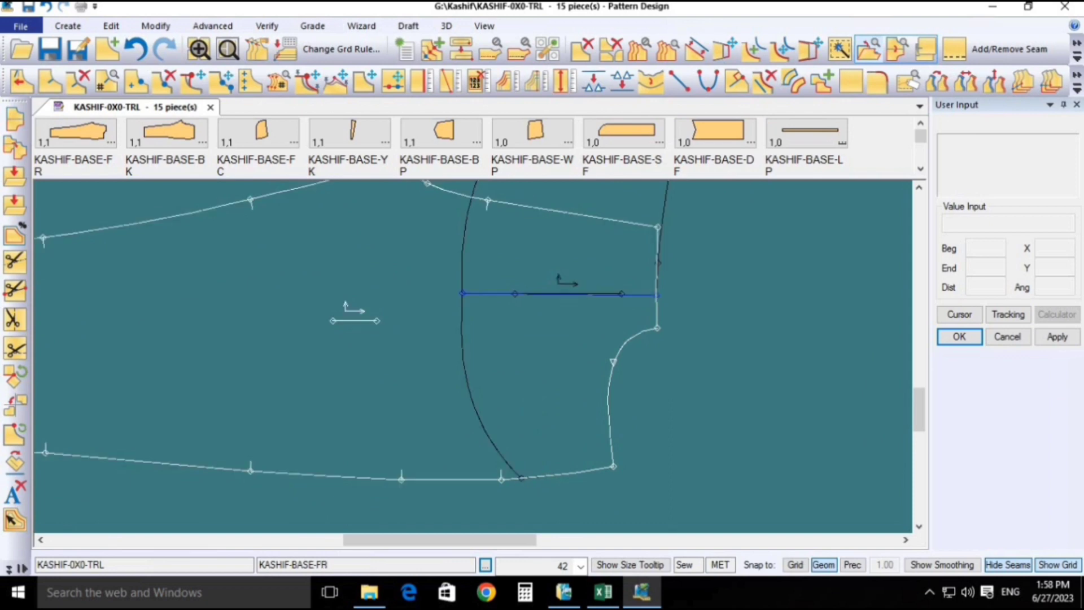
pyautogui.click(76, 28)
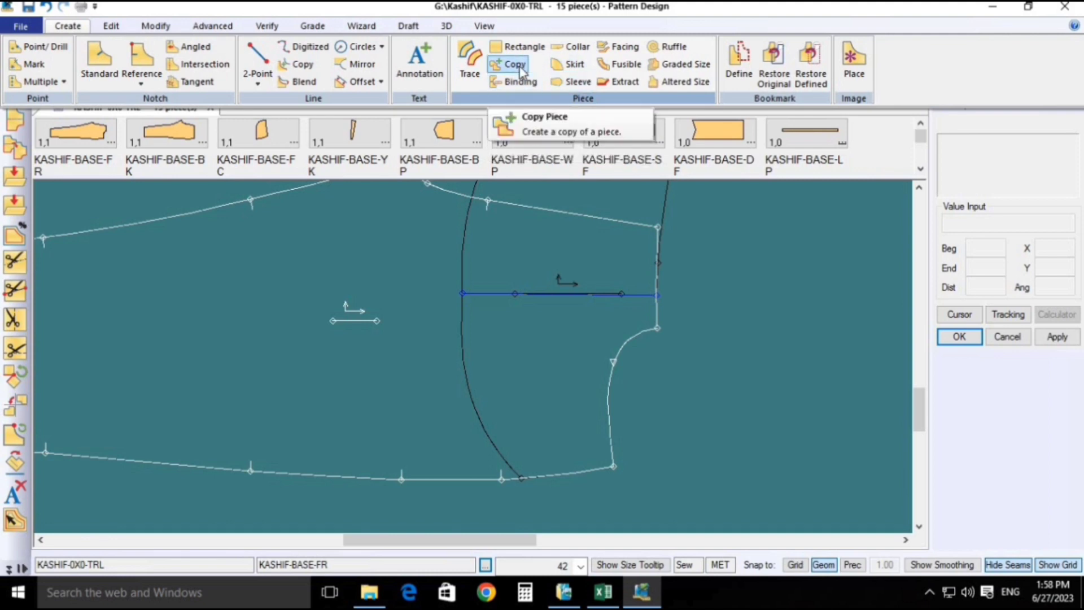
pyautogui.click(304, 71)
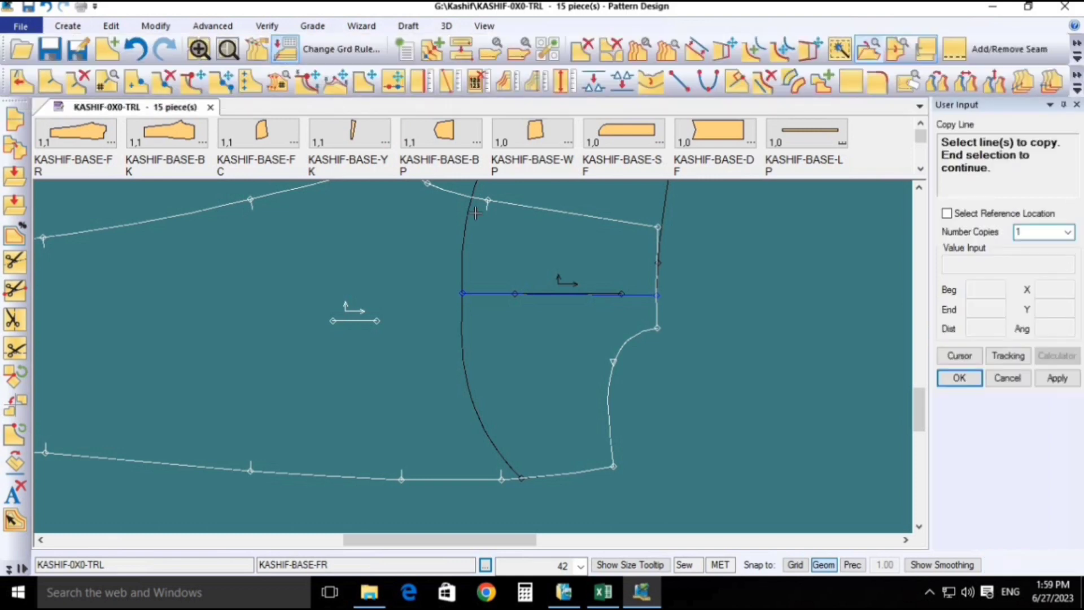
pyautogui.click(466, 341)
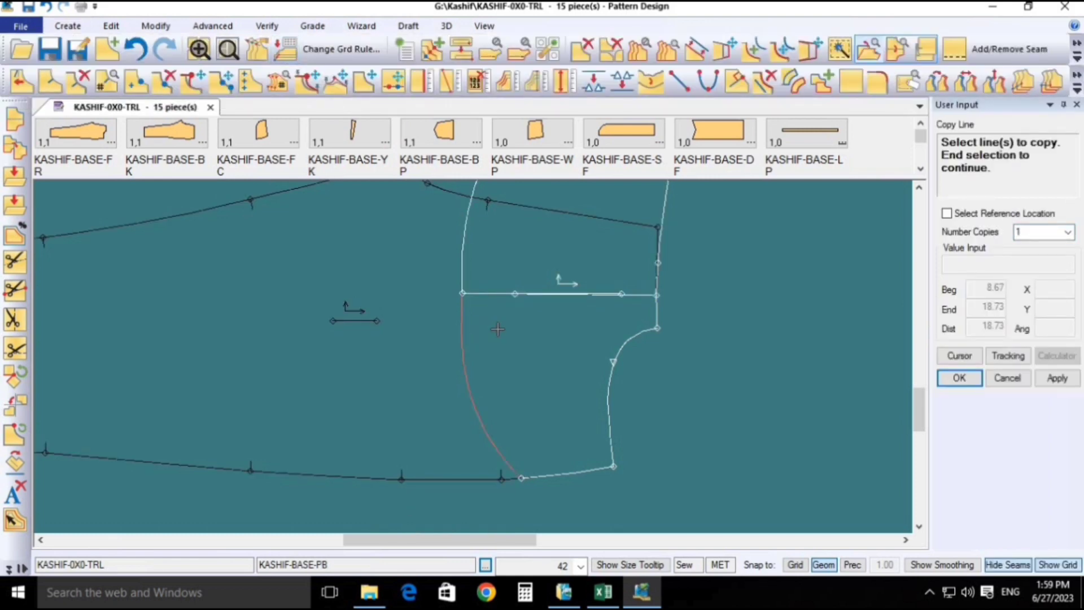
pyautogui.click(487, 298)
pyautogui.scroll(-2, 558, 364)
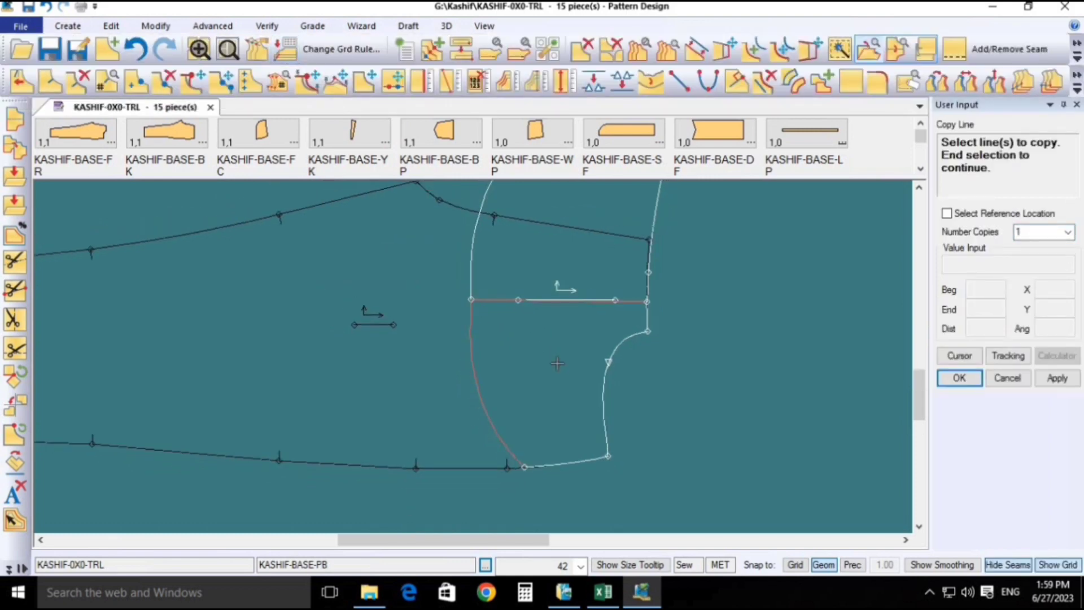
pyautogui.scroll(-1, 557, 364)
pyautogui.rightClick(570, 352)
pyautogui.click(571, 355)
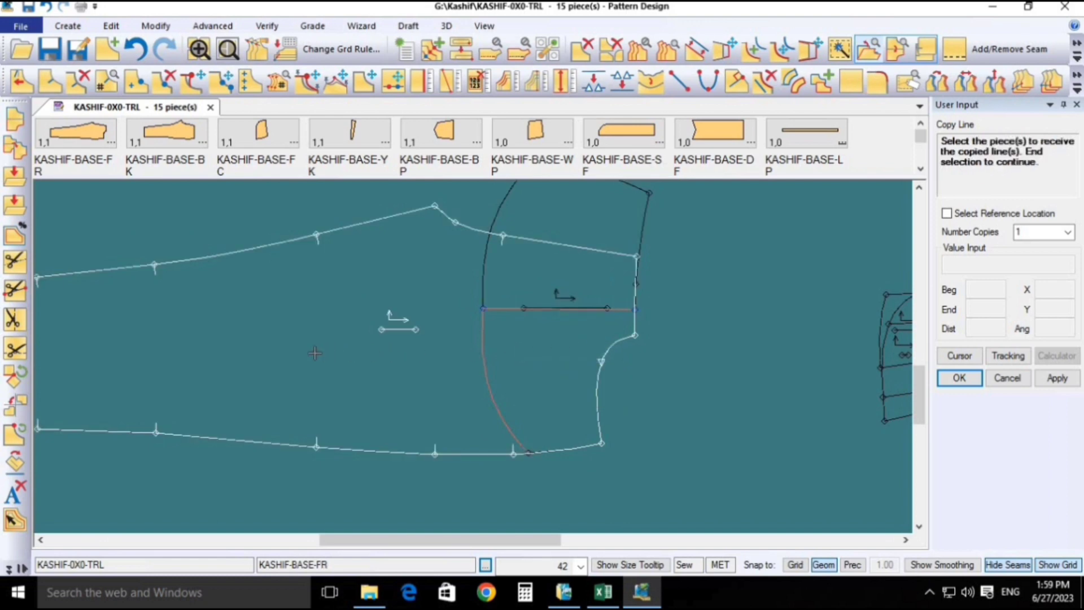
pyautogui.click(339, 338)
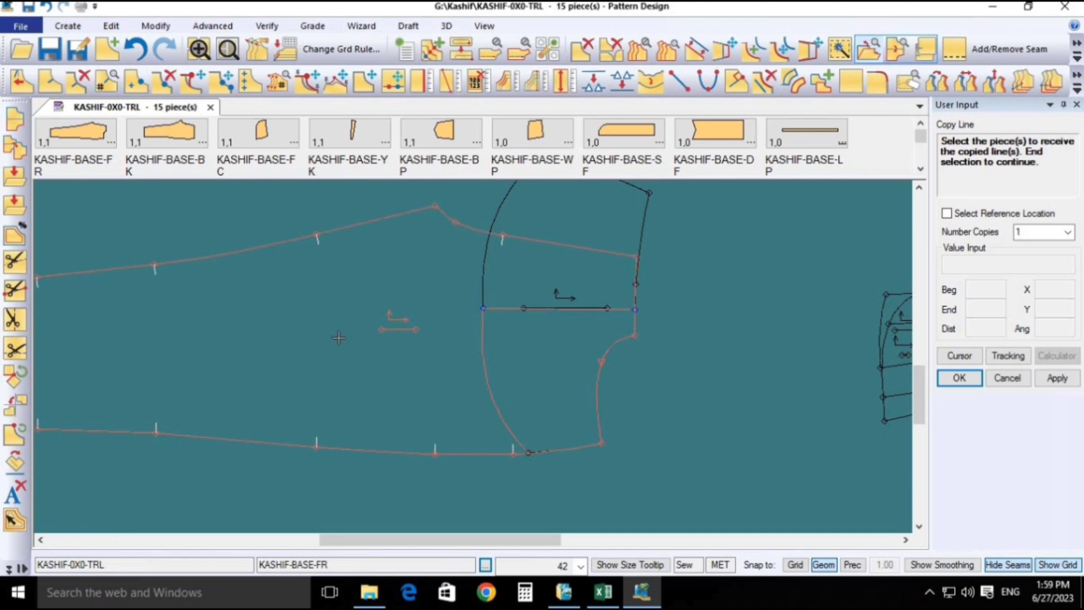
pyautogui.rightClick(354, 334)
pyautogui.click(352, 337)
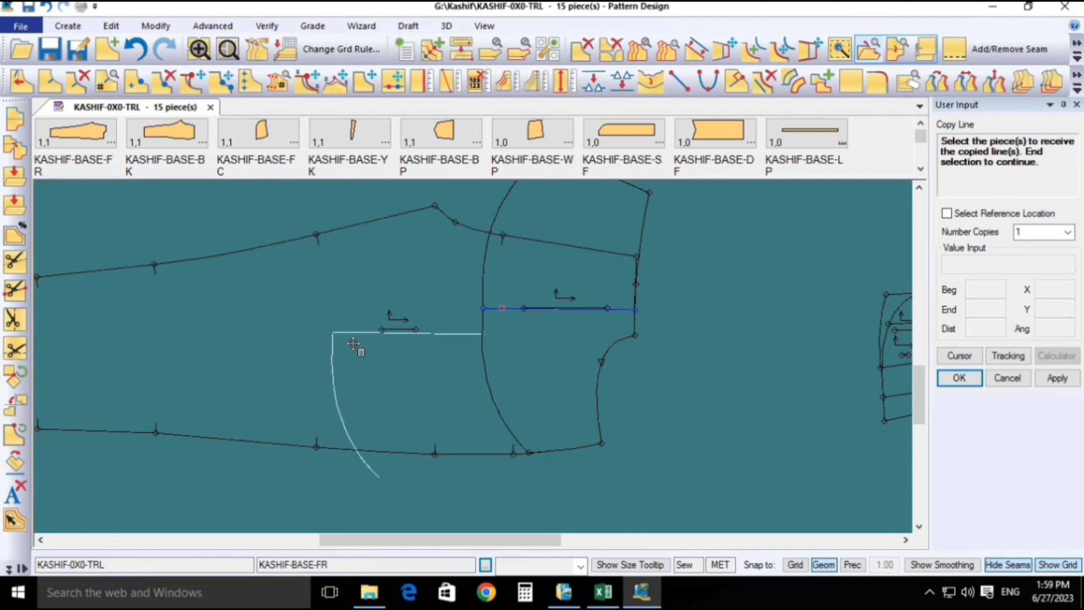
pyautogui.rightClick(354, 345)
pyautogui.click(355, 347)
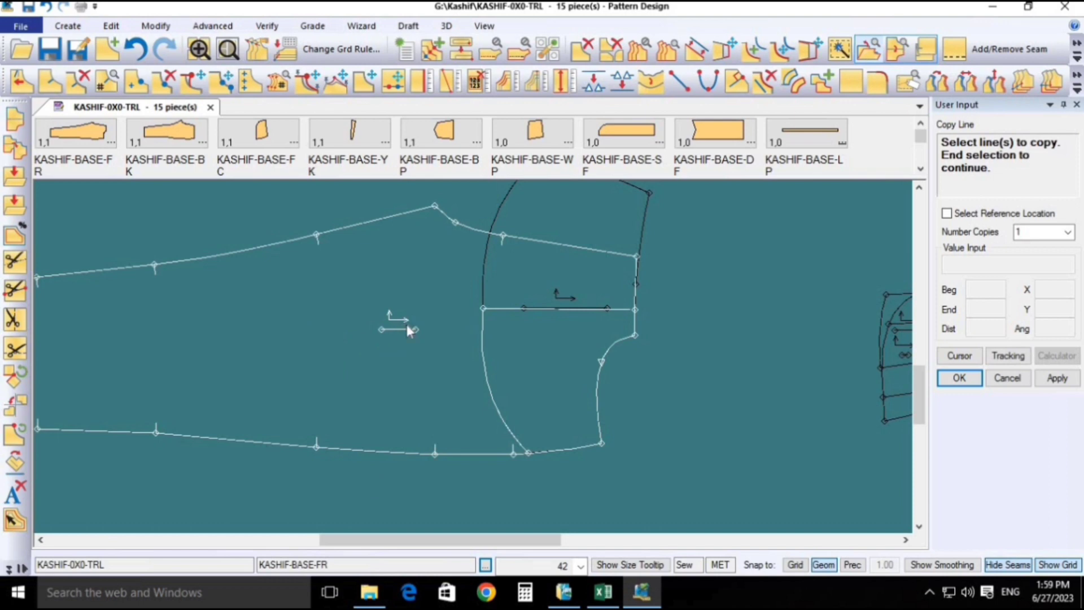
pyautogui.press('Escape')
# - Move the pocket bag clear of the front panel so the two pieces lie side by side
pyautogui.moveTo(618, 281); pyautogui.dragTo(816, 313)
pyautogui.moveTo(352, 377); pyautogui.dragTo(304, 383)
pyautogui.moveTo(817, 359); pyautogui.dragTo(670, 368)
pyautogui.moveTo(291, 397); pyautogui.dragTo(323, 403)
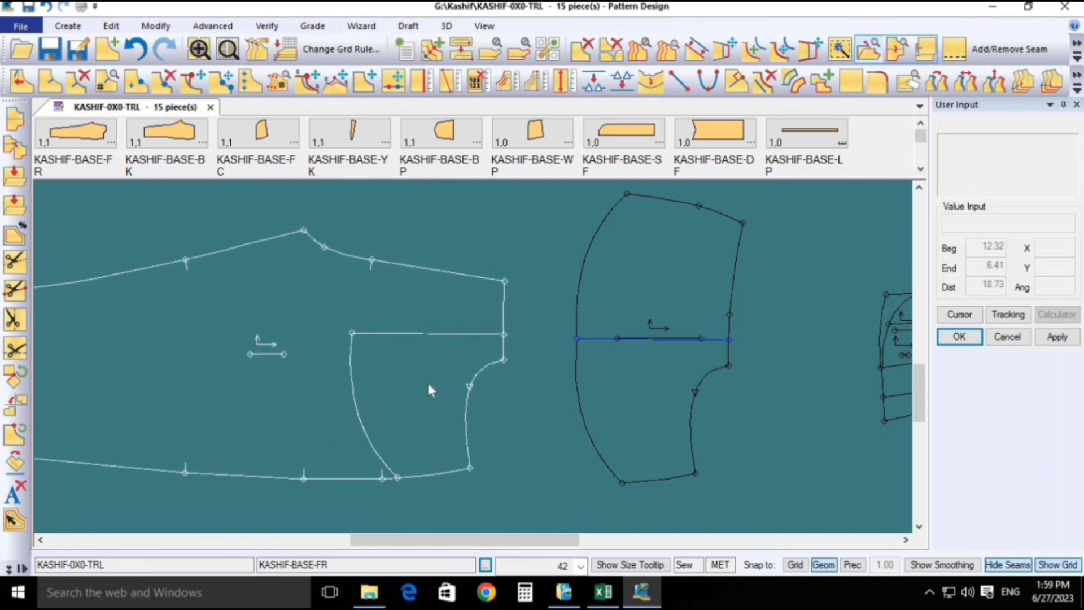
# - Remove the pocket bag piece from the work area and reposition the front panel in the free space
pyautogui.click(591, 350)
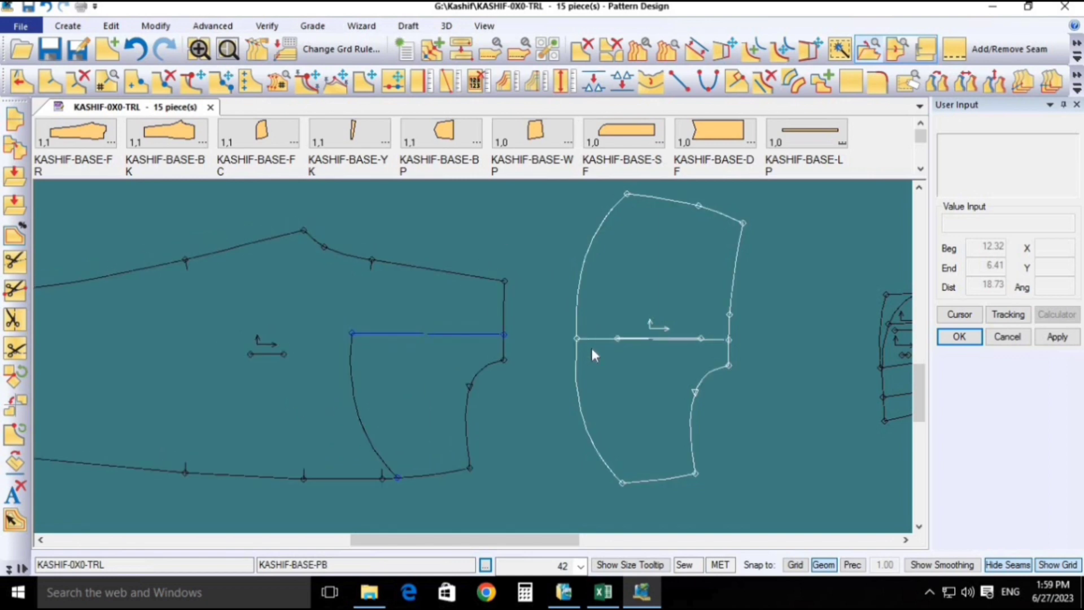
pyautogui.click(582, 49)
pyautogui.click(662, 333)
pyautogui.rightClick(671, 336)
pyautogui.click(670, 334)
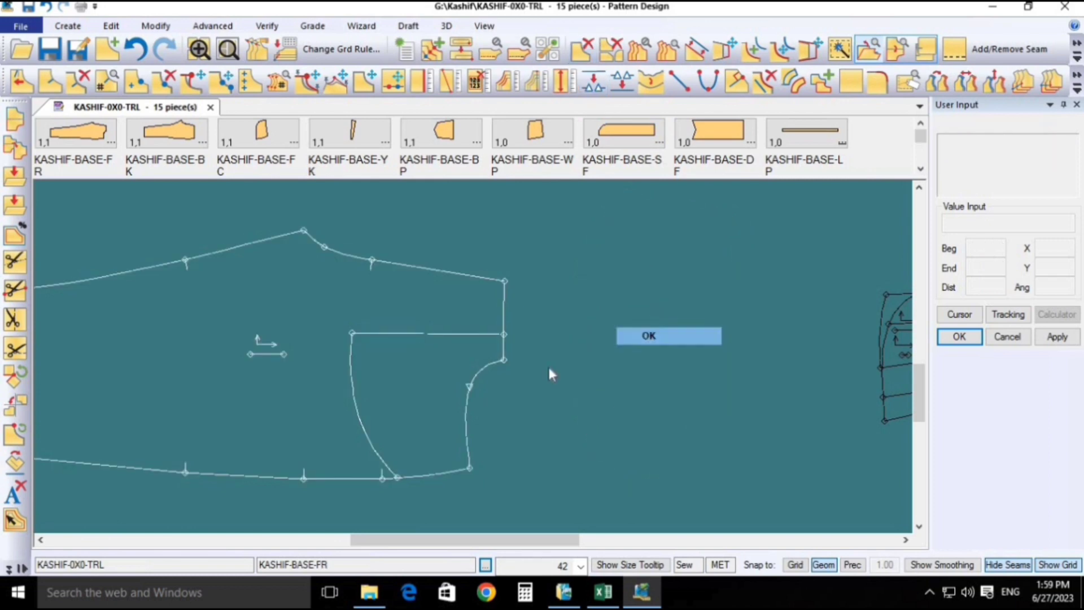
pyautogui.moveTo(388, 411); pyautogui.dragTo(526, 403)
pyautogui.scroll(-2, 528, 398)
pyautogui.scroll(-1, 537, 383)
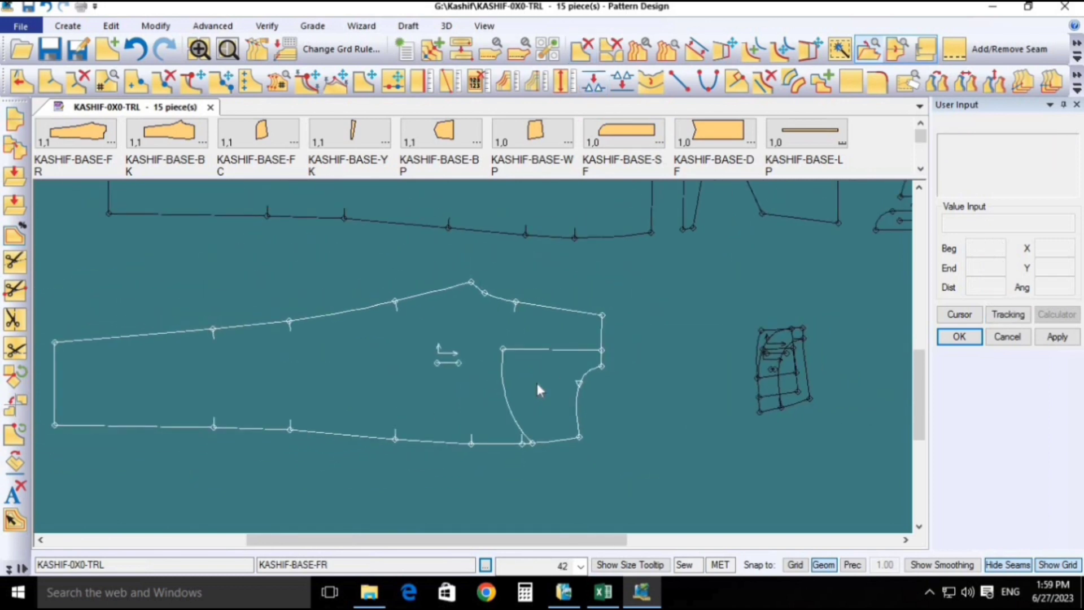
# - Show the nest of all graded sizes on the front panel
pyautogui.press('n')
pyautogui.click(313, 26)
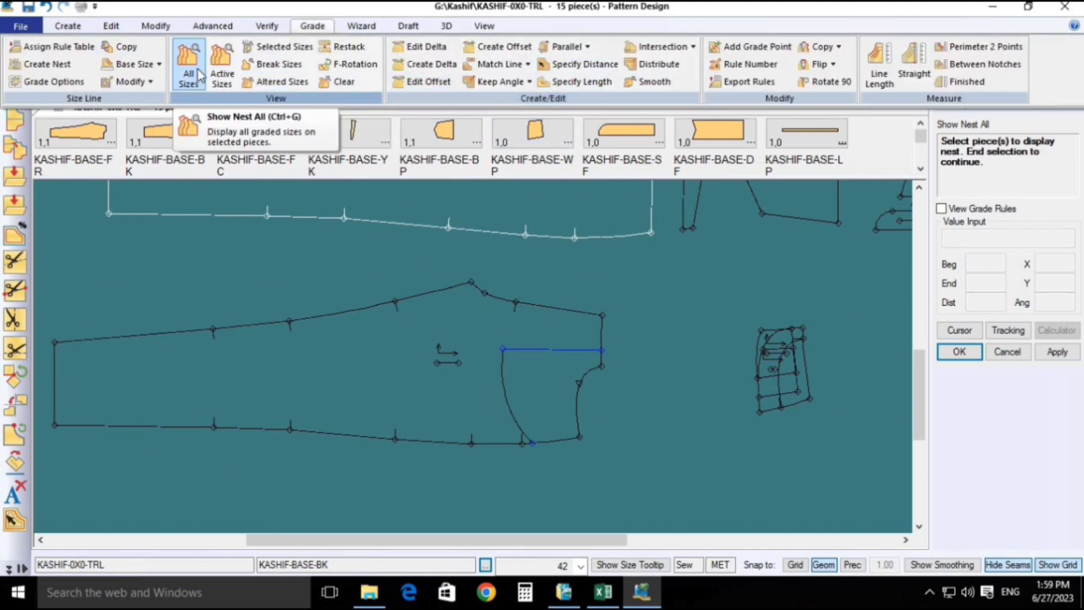
pyautogui.click(473, 358)
pyautogui.rightClick(477, 360)
pyautogui.click(481, 360)
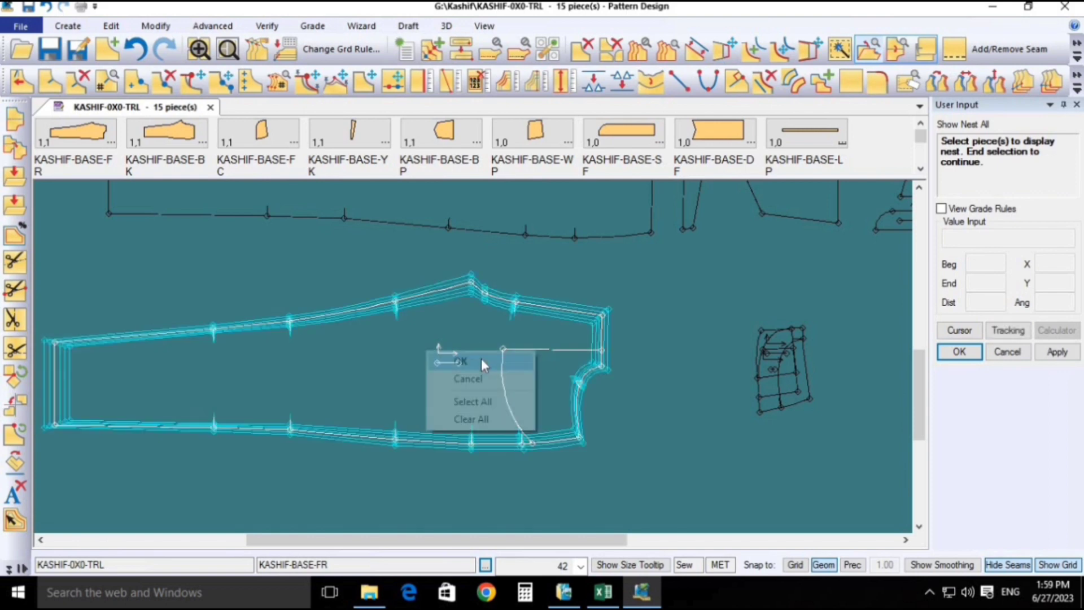
# - Grade the waist end of the straight pocket line on the front panel with Intersection X
pyautogui.scroll(5, 532, 451)
pyautogui.moveTo(545, 400); pyautogui.dragTo(544, 420, button='middle')
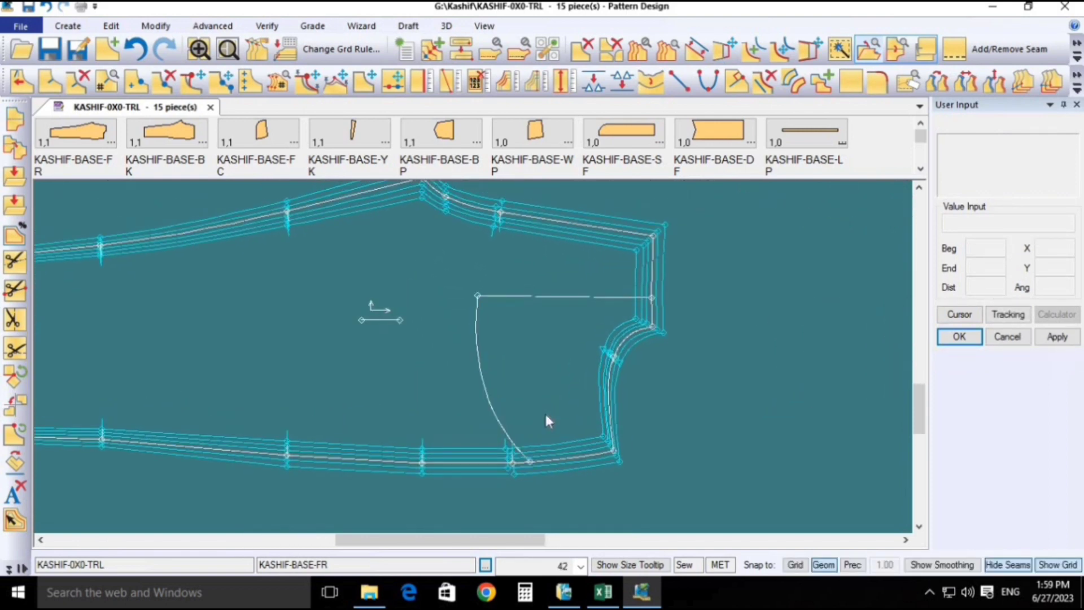
pyautogui.scroll(3, 542, 285)
pyautogui.scroll(-1, 646, 330)
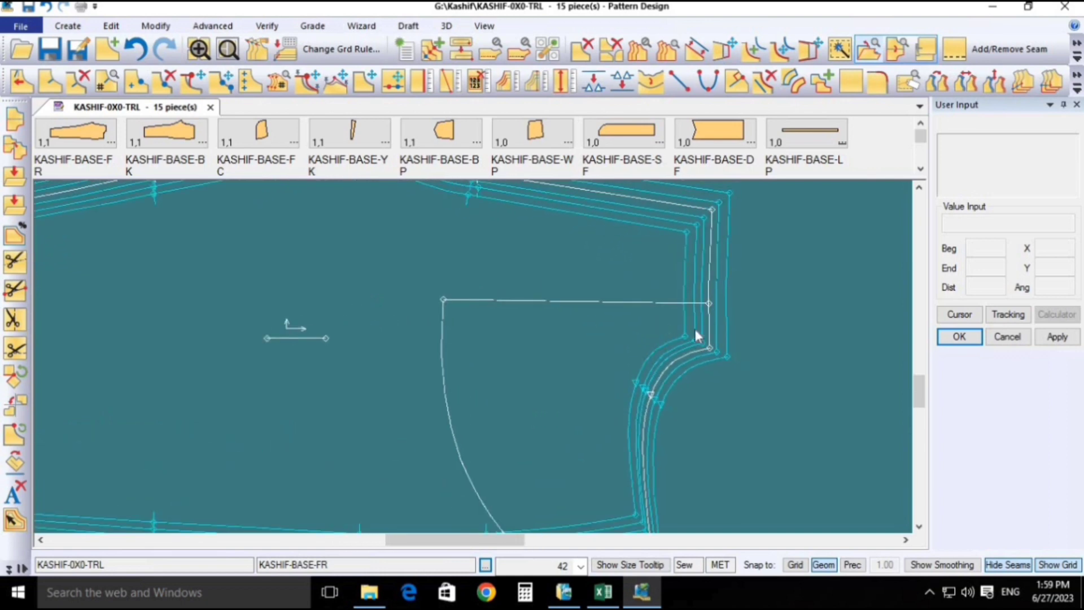
pyautogui.scroll(1, 693, 326)
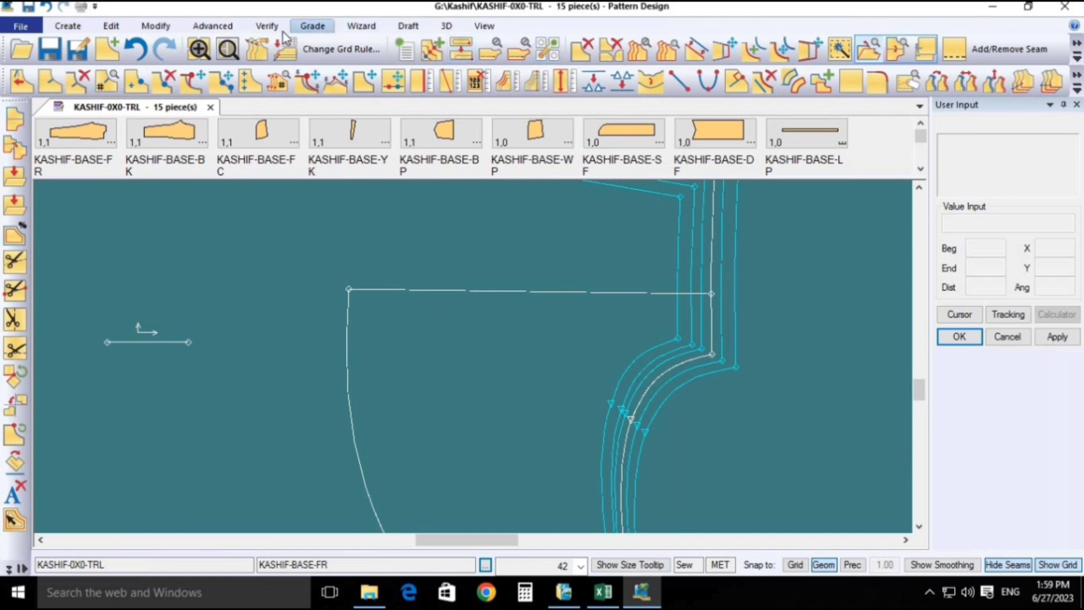
pyautogui.click(313, 26)
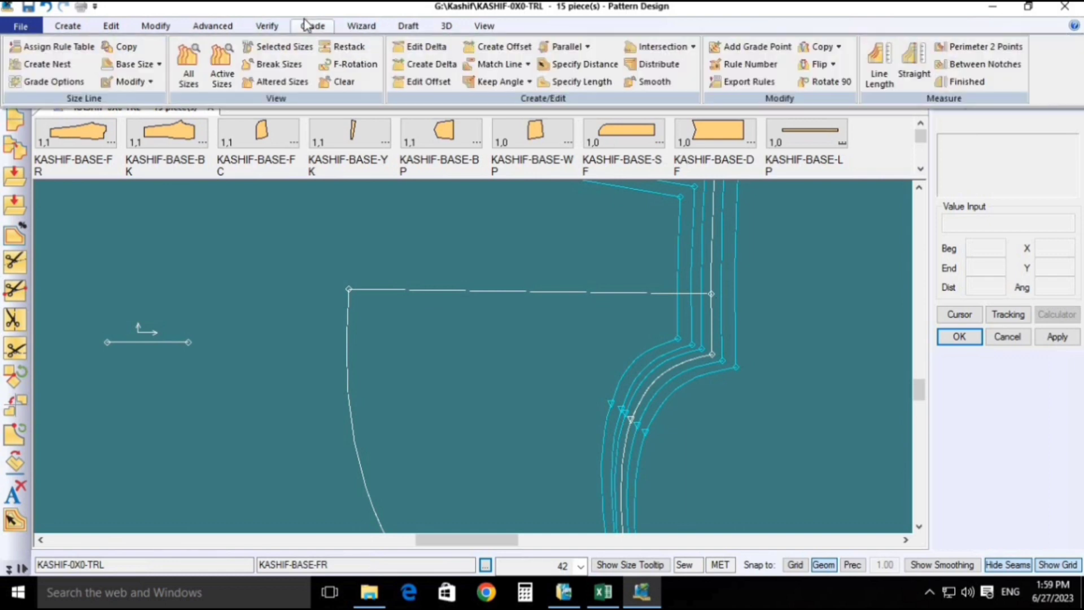
pyautogui.click(694, 47)
pyautogui.click(693, 47)
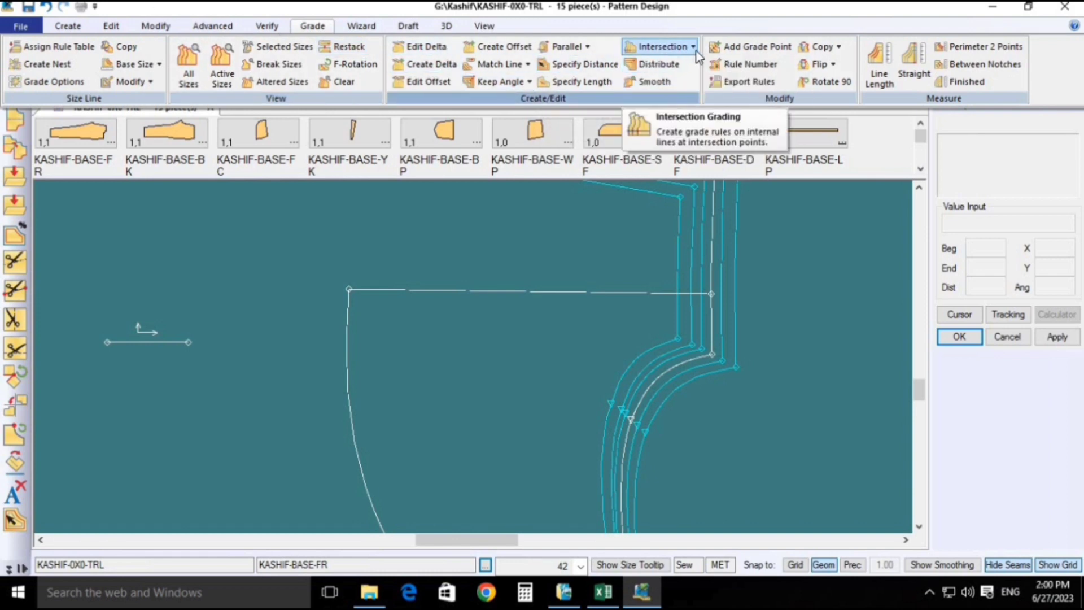
pyautogui.click(693, 47)
pyautogui.click(672, 65)
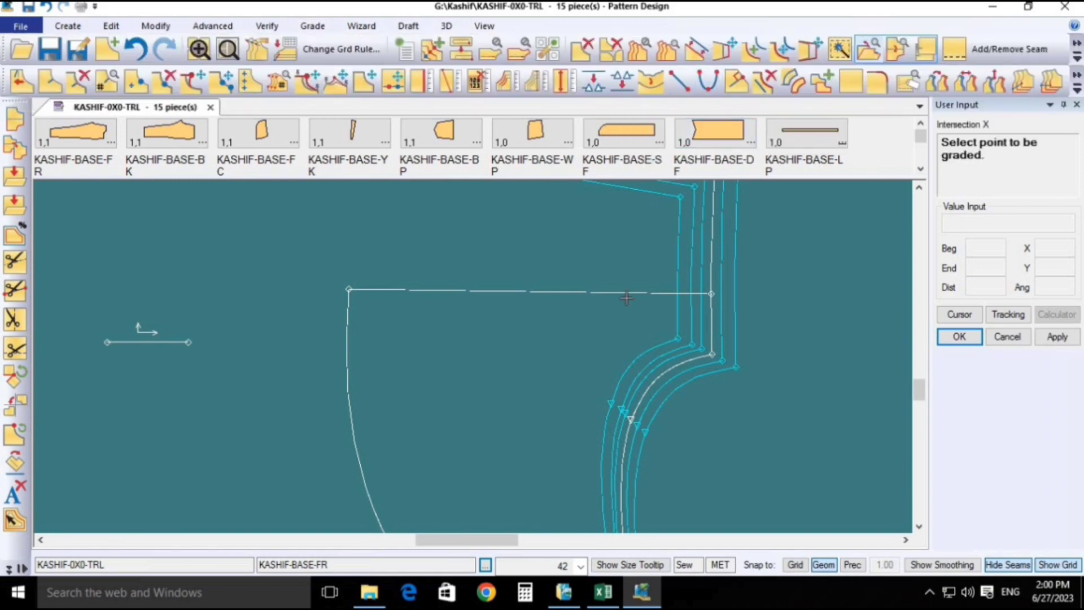
pyautogui.click(707, 293)
pyautogui.rightClick(806, 315)
pyautogui.click(806, 316)
# - Grade the side-seam end of the curved pocket line on the front panel with Intersection Y
pyautogui.scroll(4, 747, 297)
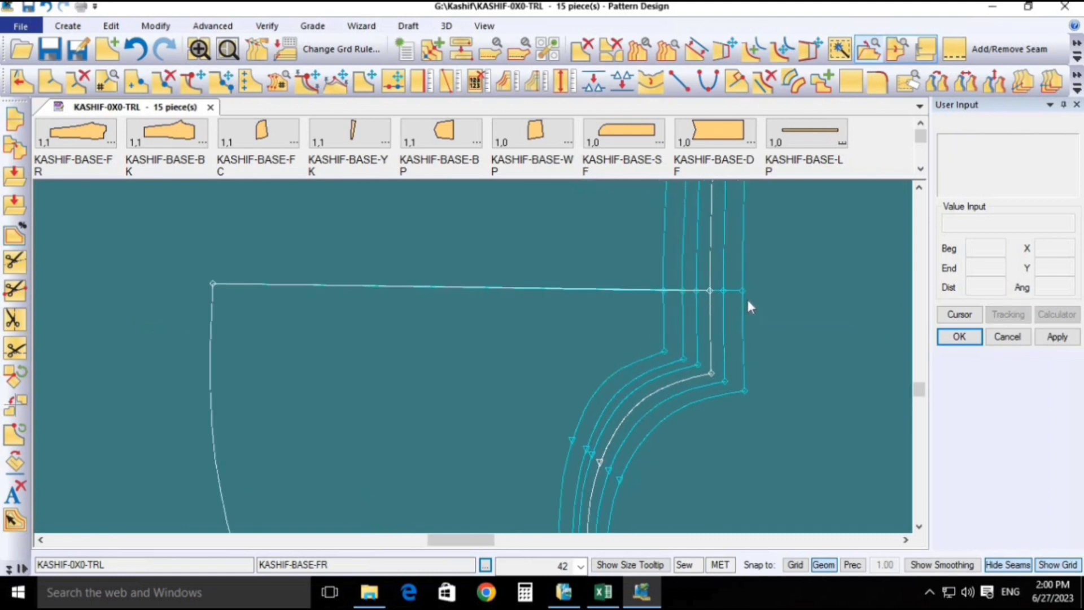
pyautogui.scroll(2, 743, 288)
pyautogui.scroll(-3, 672, 289)
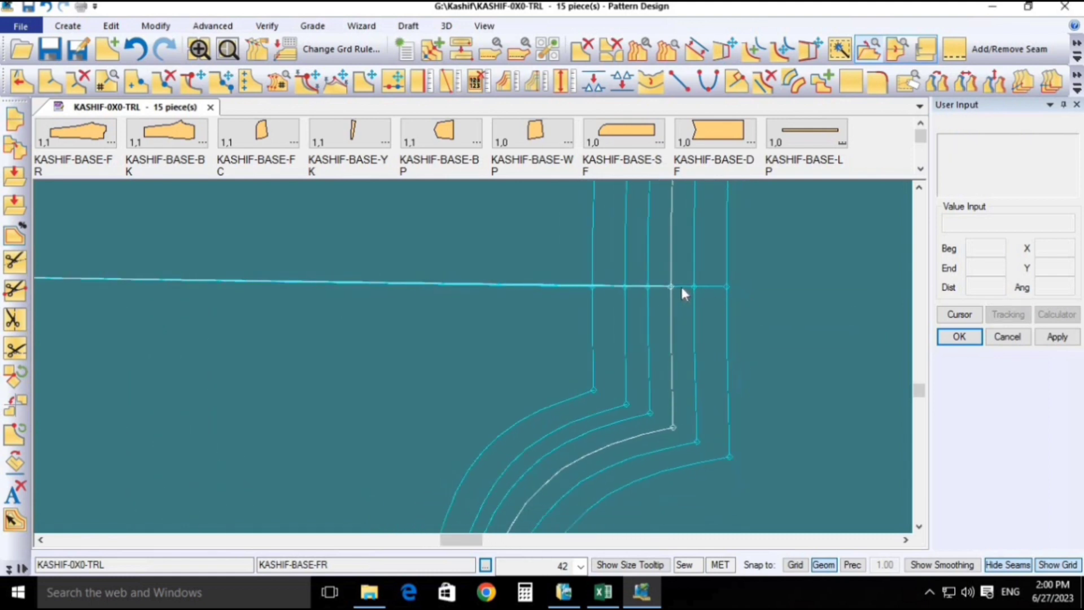
pyautogui.scroll(-5, 690, 283)
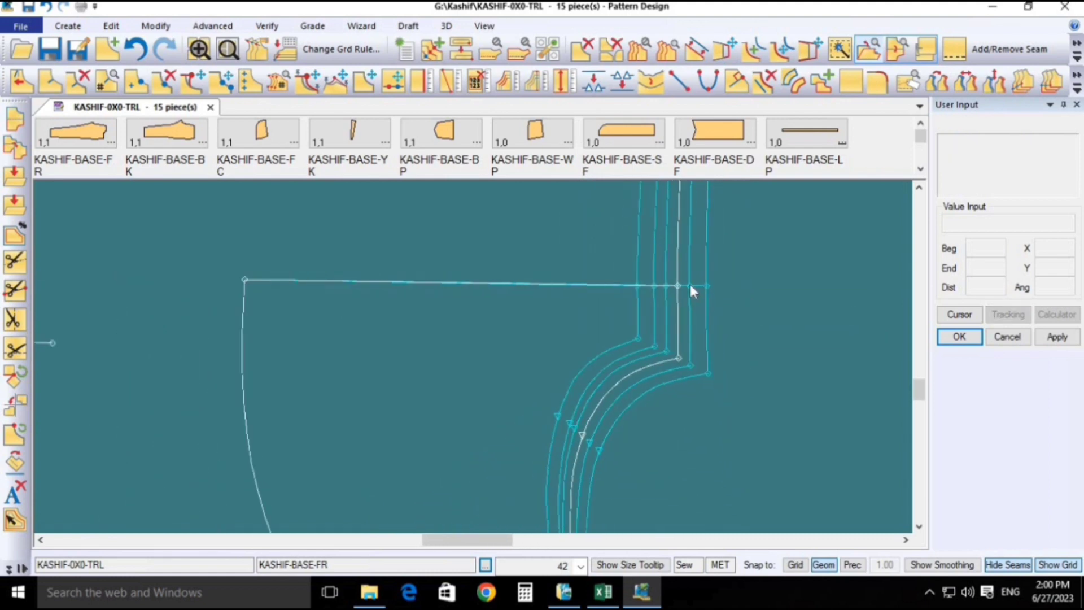
pyautogui.scroll(4, 628, 407)
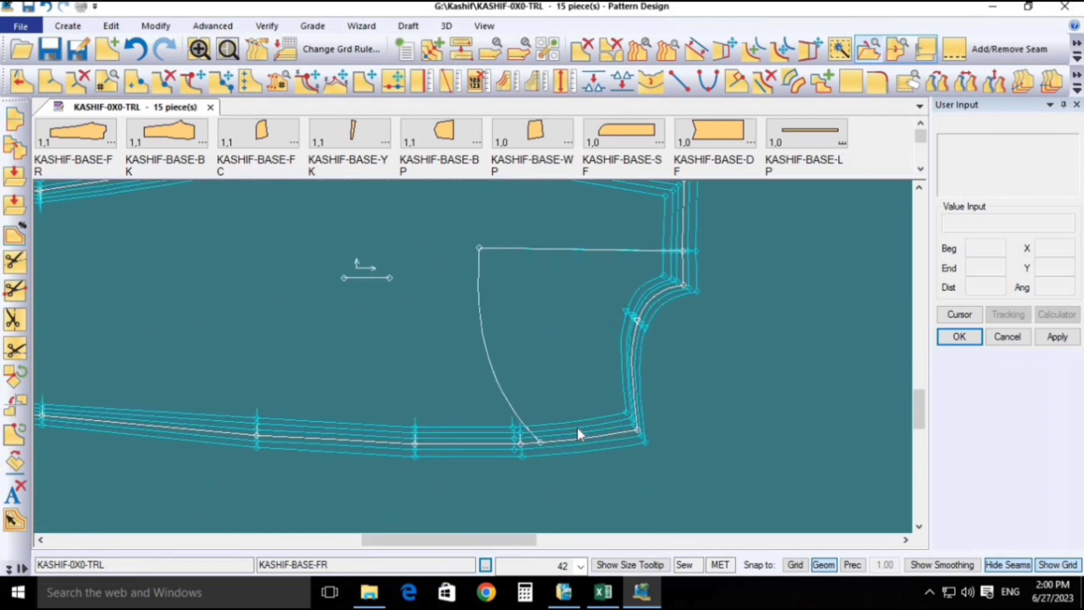
pyautogui.click(312, 26)
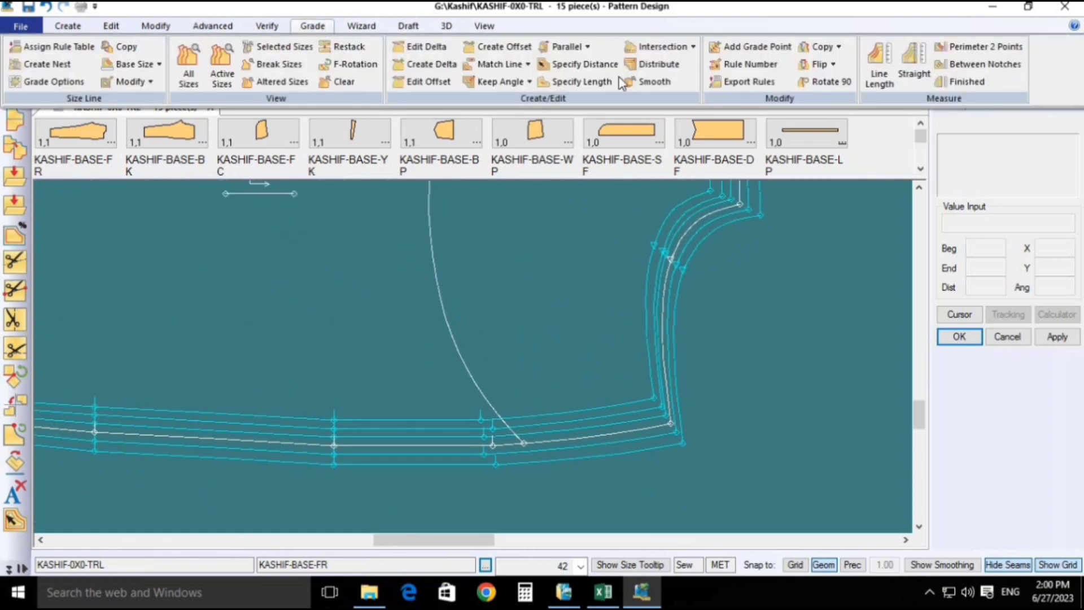
pyautogui.click(693, 46)
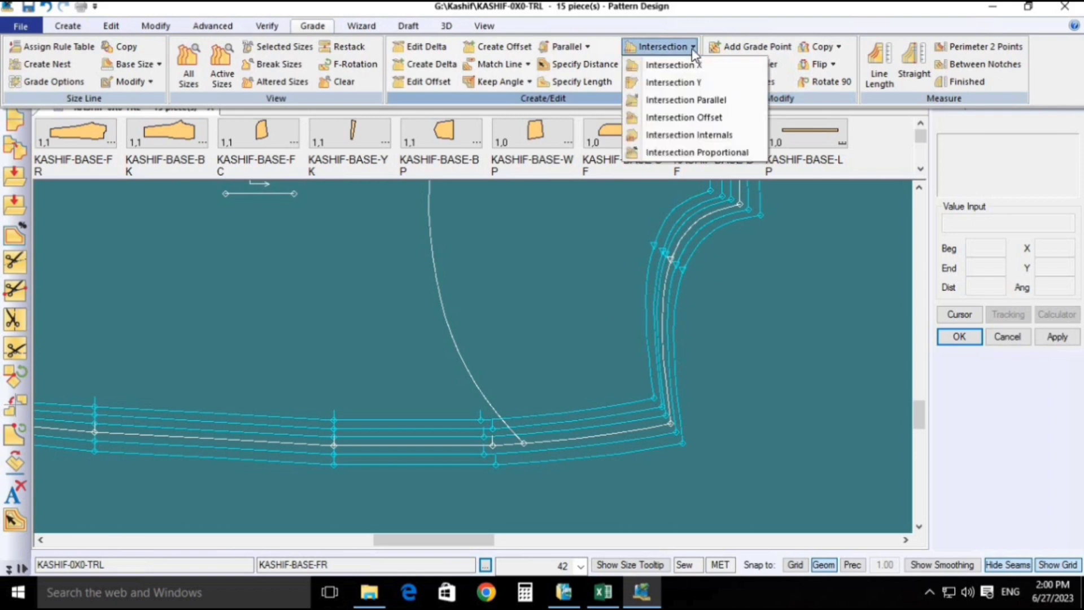
pyautogui.click(701, 83)
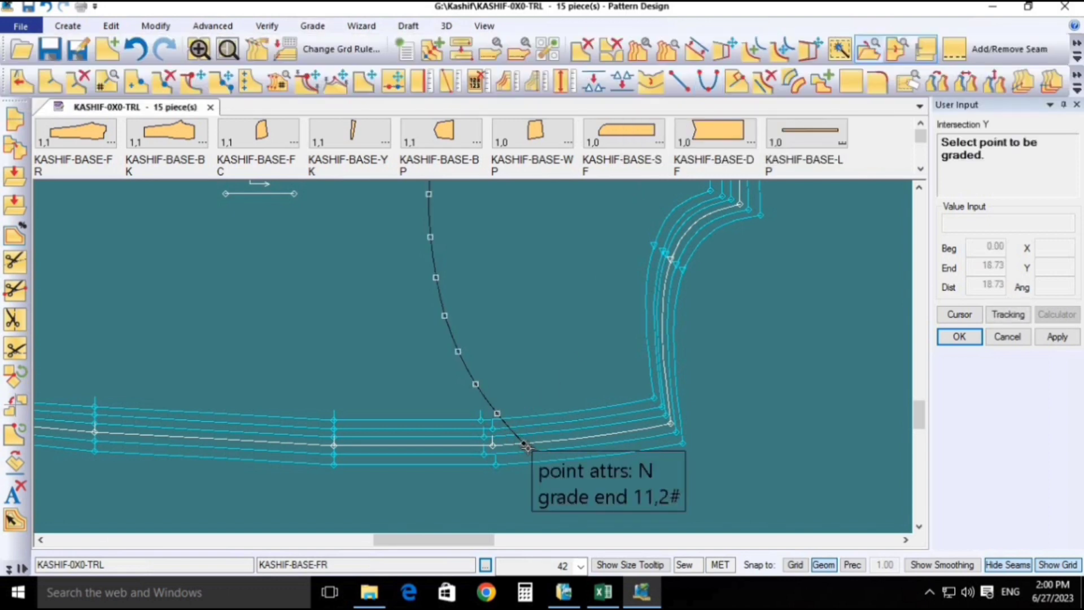
pyautogui.scroll(-3, 525, 446)
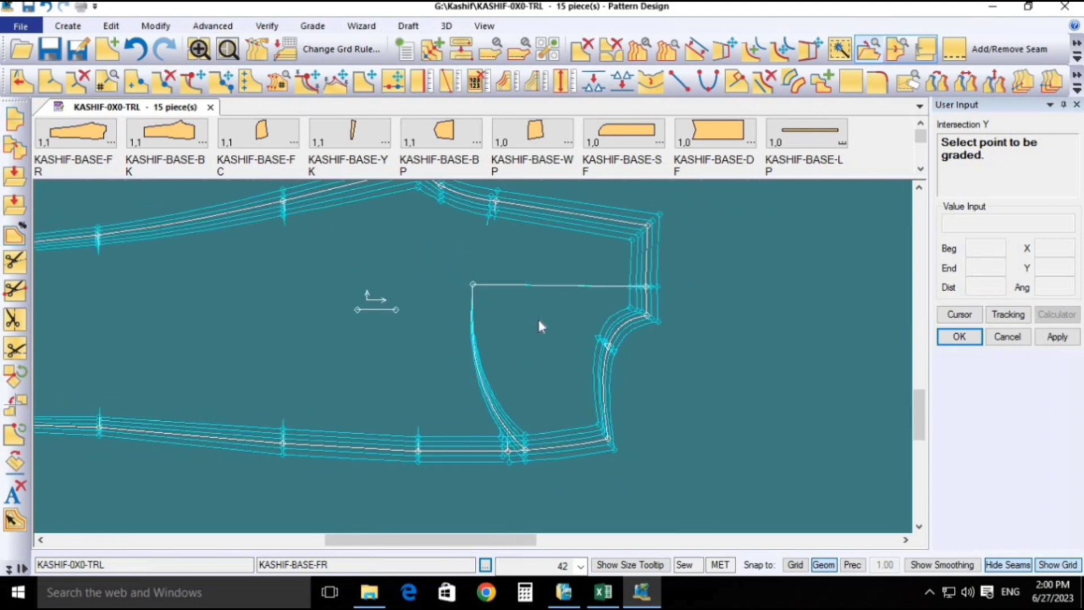
# - Measure the graded length of the straight pocket line in all sizes and move the results table clear of the front panel
pyautogui.scroll(2, 642, 290)
pyautogui.scroll(-1, 655, 280)
pyautogui.scroll(-2, 641, 267)
pyautogui.scroll(5, 527, 480)
pyautogui.scroll(-1, 505, 459)
pyautogui.scroll(-4, 504, 448)
pyautogui.moveTo(530, 299); pyautogui.dragTo(519, 339, button='middle')
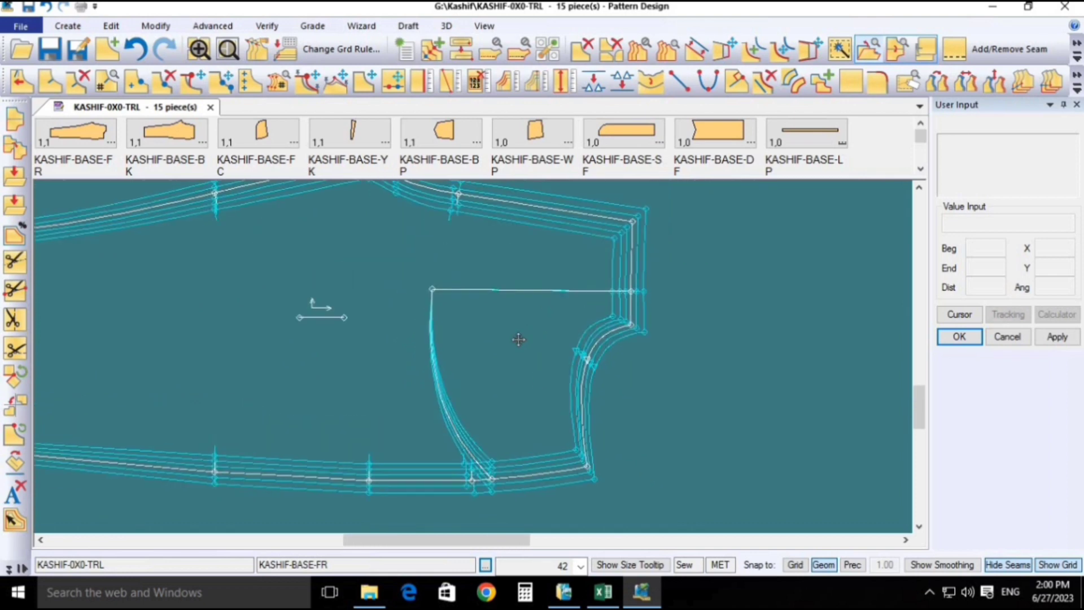
pyautogui.click(307, 25)
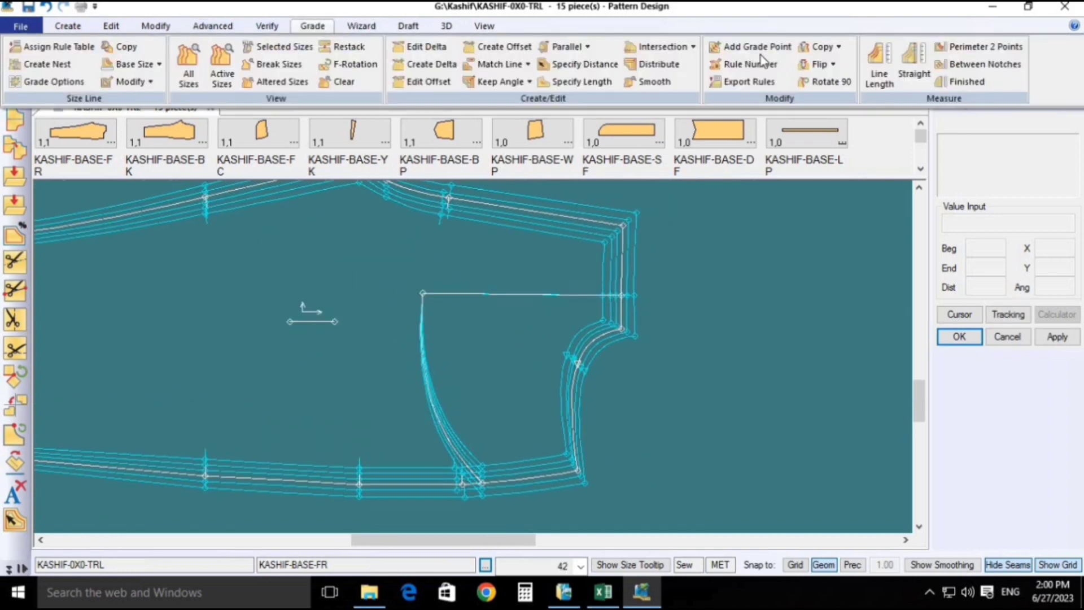
pyautogui.click(880, 65)
pyautogui.click(588, 295)
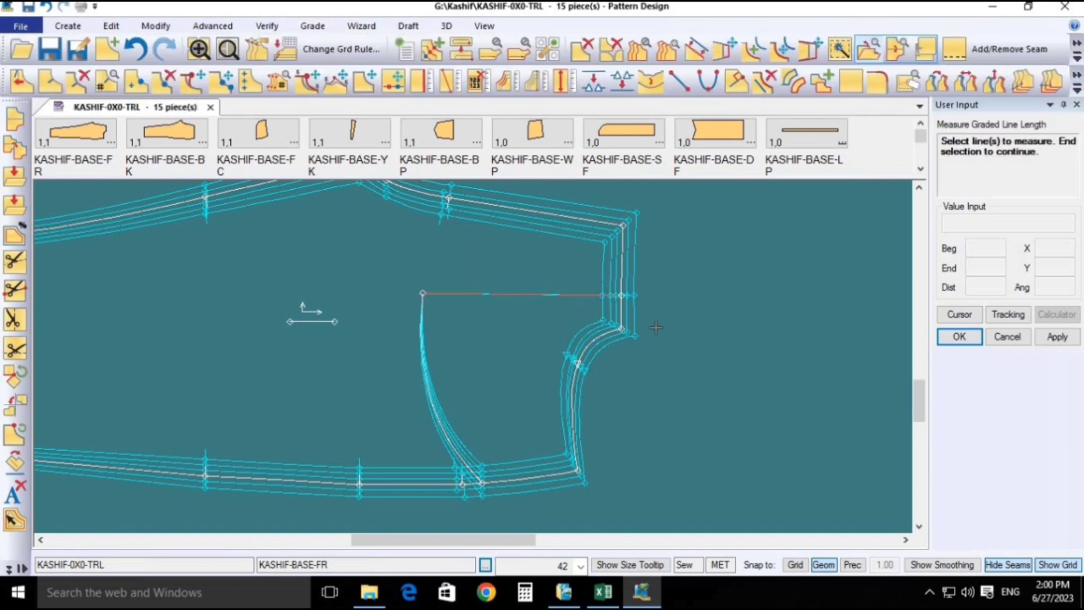
pyautogui.rightClick(776, 302)
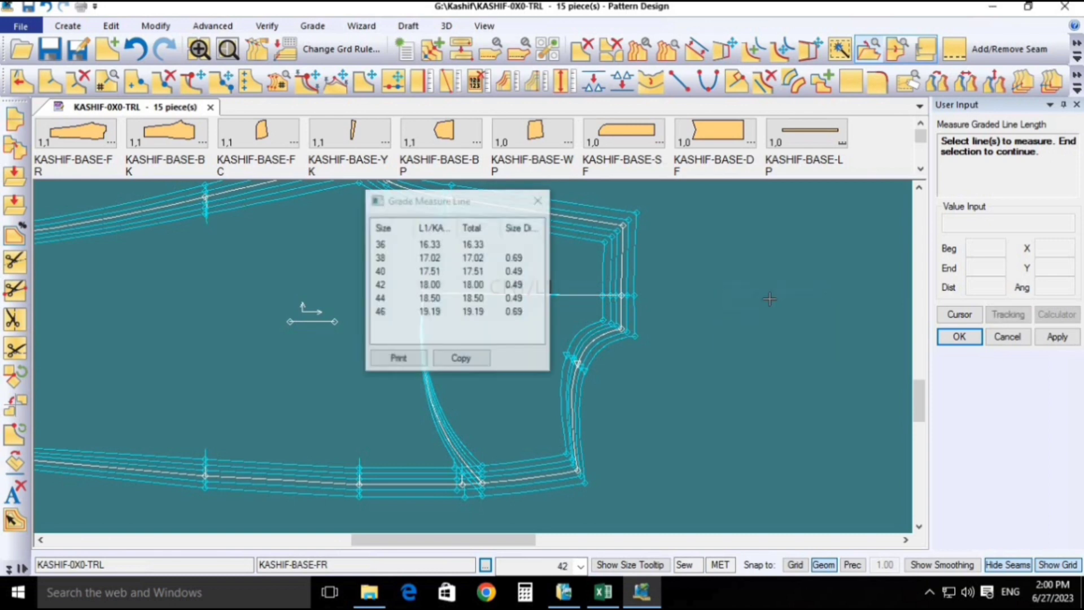
pyautogui.moveTo(466, 200); pyautogui.dragTo(909, 194)
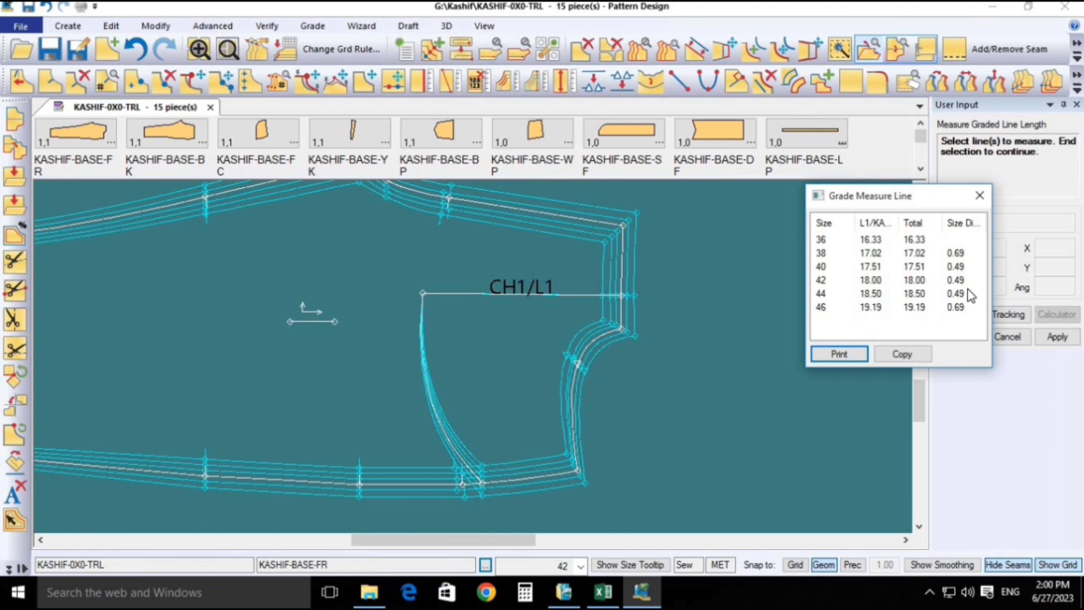
# - Close the graded line measurement and examine the waist end of the straight pocket line across the sizes
pyautogui.rightClick(698, 325)
pyautogui.click(698, 330)
pyautogui.scroll(-1, 669, 365)
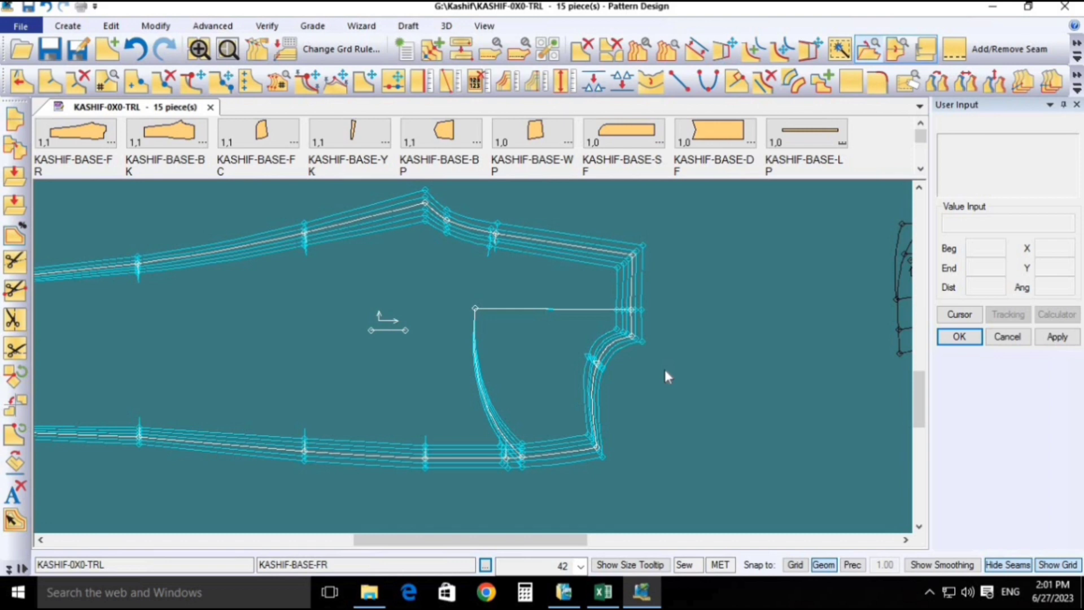
pyautogui.scroll(3, 623, 293)
pyautogui.scroll(1, 608, 320)
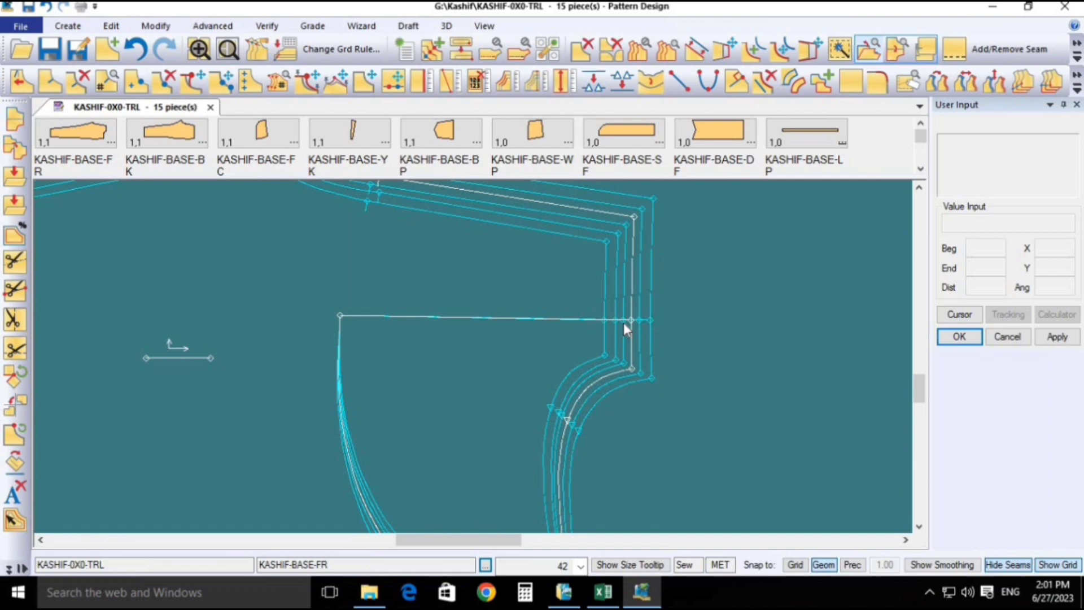
pyautogui.scroll(-3, 623, 323)
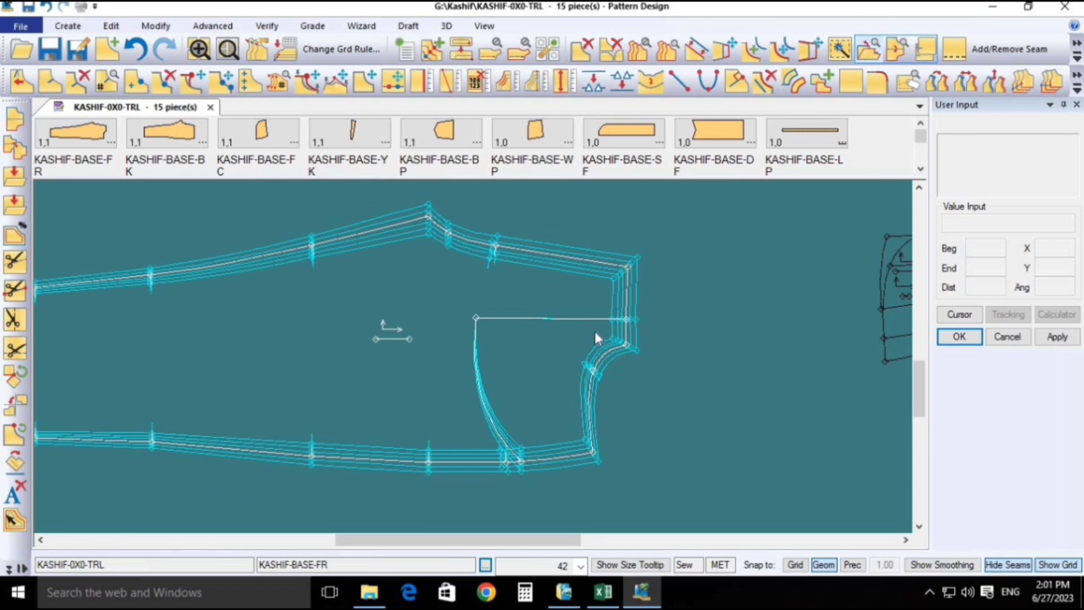
# - Restack the front panel's graded nest on the waist end of the straight pocket line
pyautogui.click(148, 32)
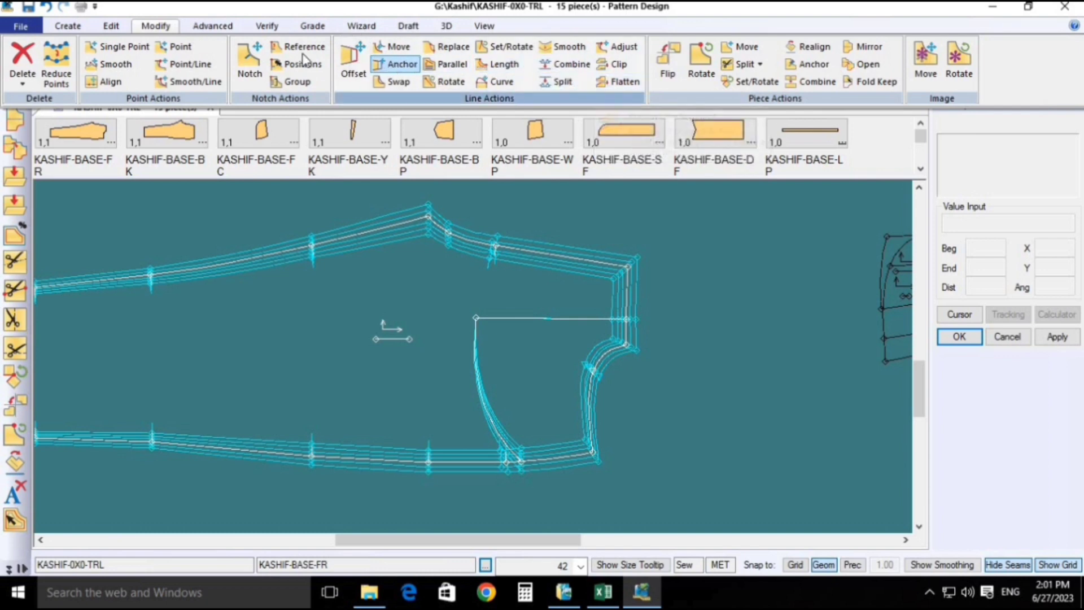
pyautogui.click(111, 26)
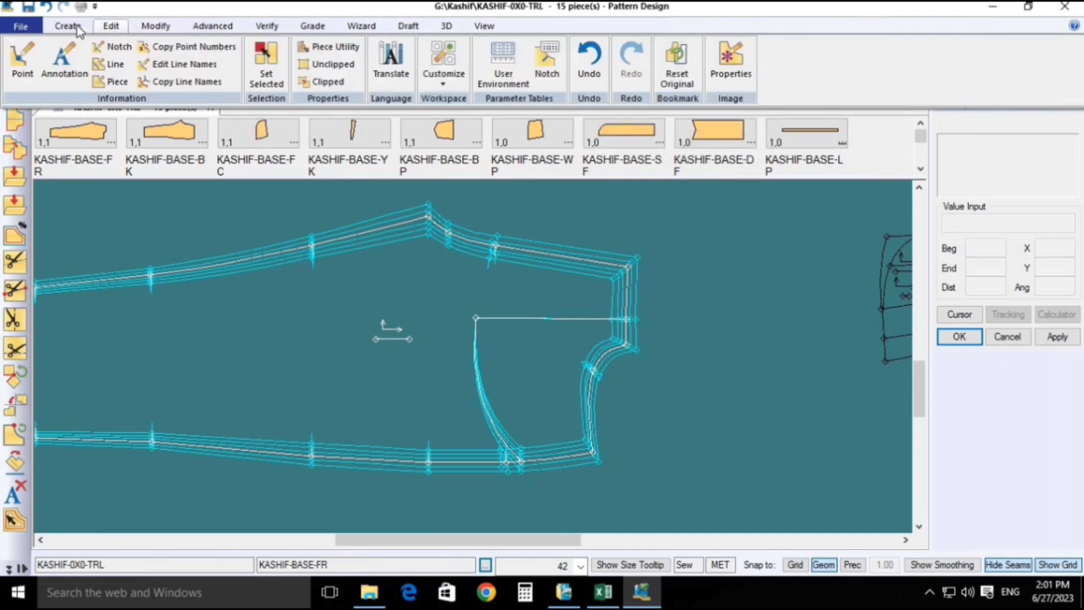
pyautogui.click(76, 28)
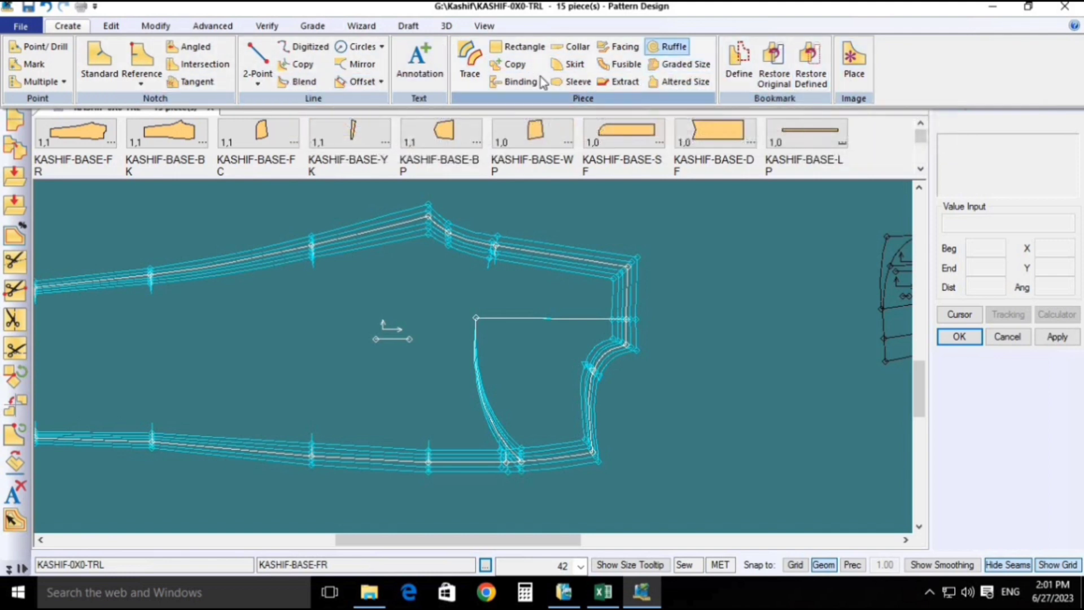
pyautogui.click(294, 28)
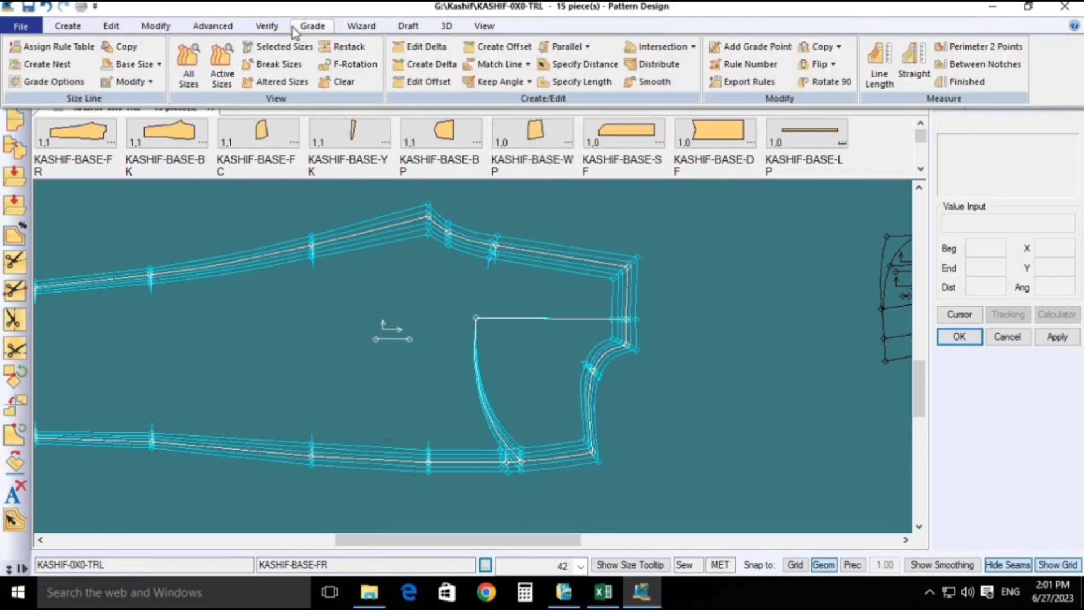
pyautogui.click(345, 49)
pyautogui.scroll(3, 598, 320)
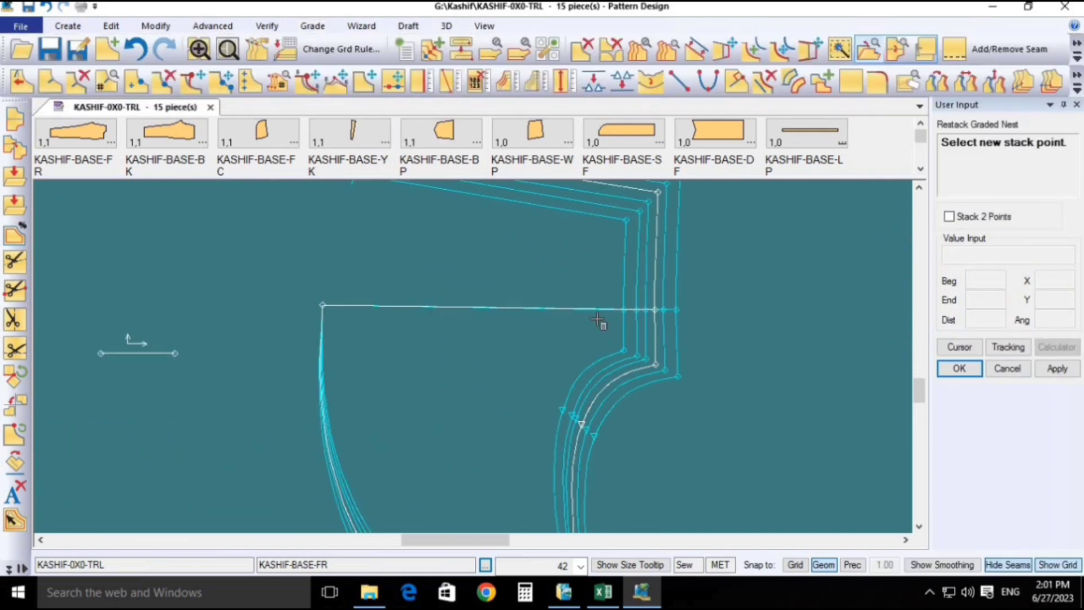
pyautogui.scroll(-2, 604, 305)
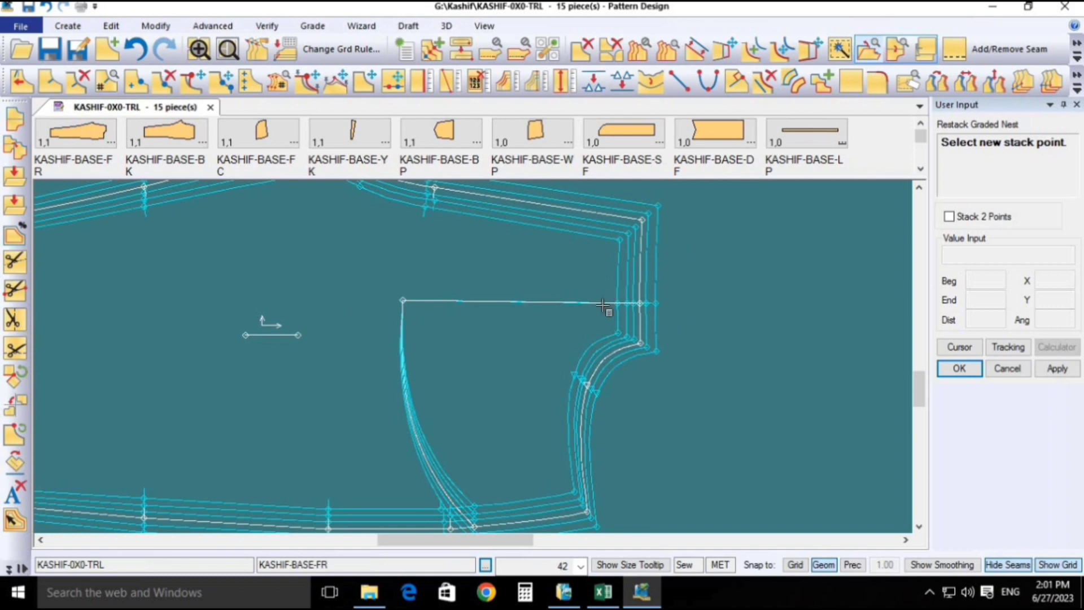
pyautogui.click(641, 303)
pyautogui.rightClick(694, 280)
pyautogui.click(689, 280)
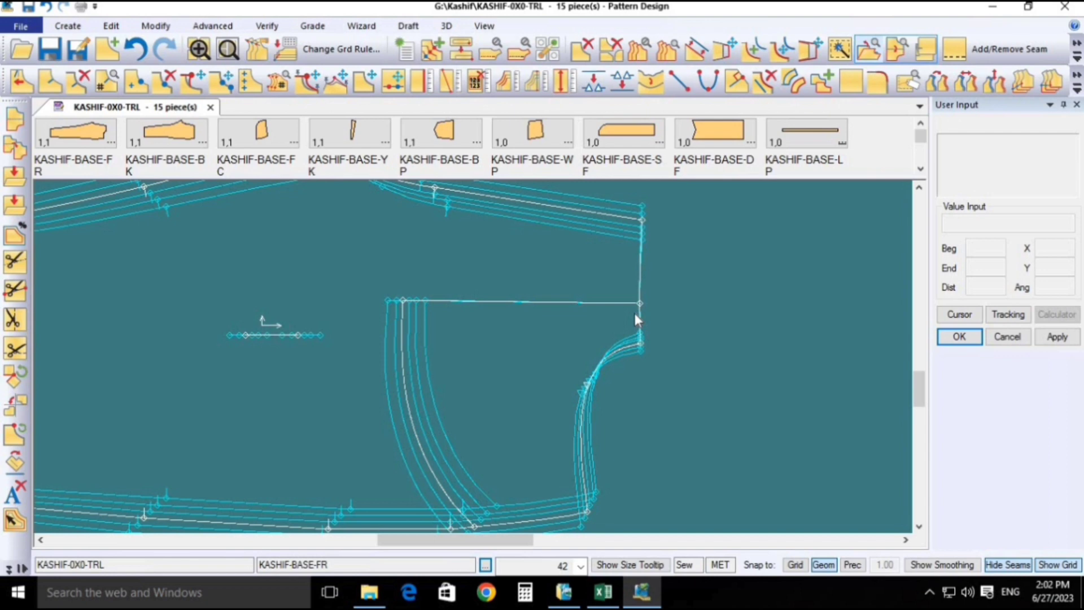
# - With Edit Delta, set Delta X to -0.50 for every size break from 36 to 46 at the inner end of the straight pocket line
pyautogui.click(314, 26)
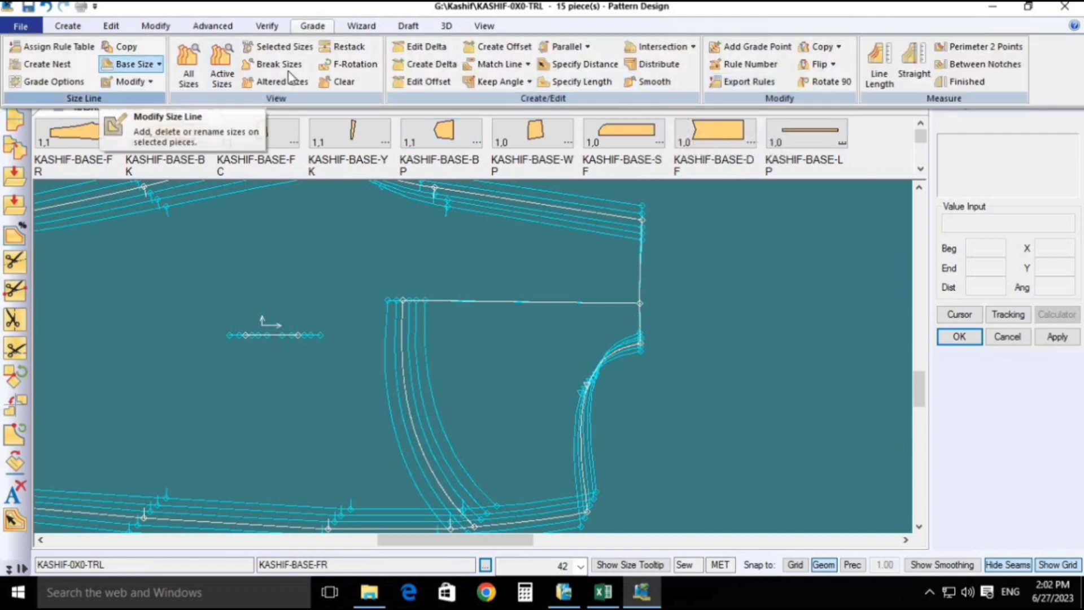
pyautogui.click(426, 46)
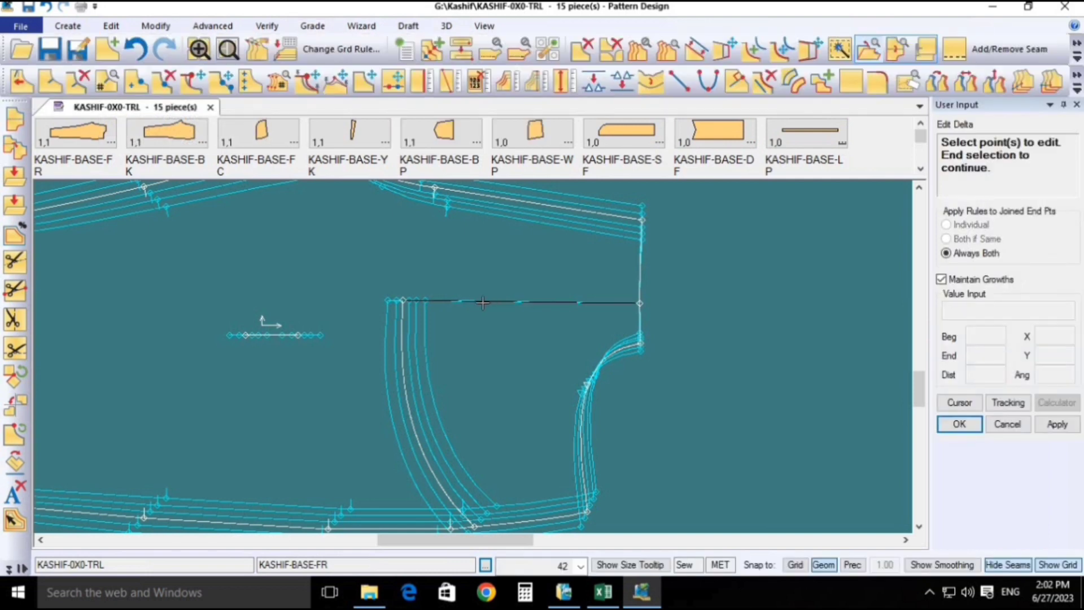
pyautogui.click(403, 300)
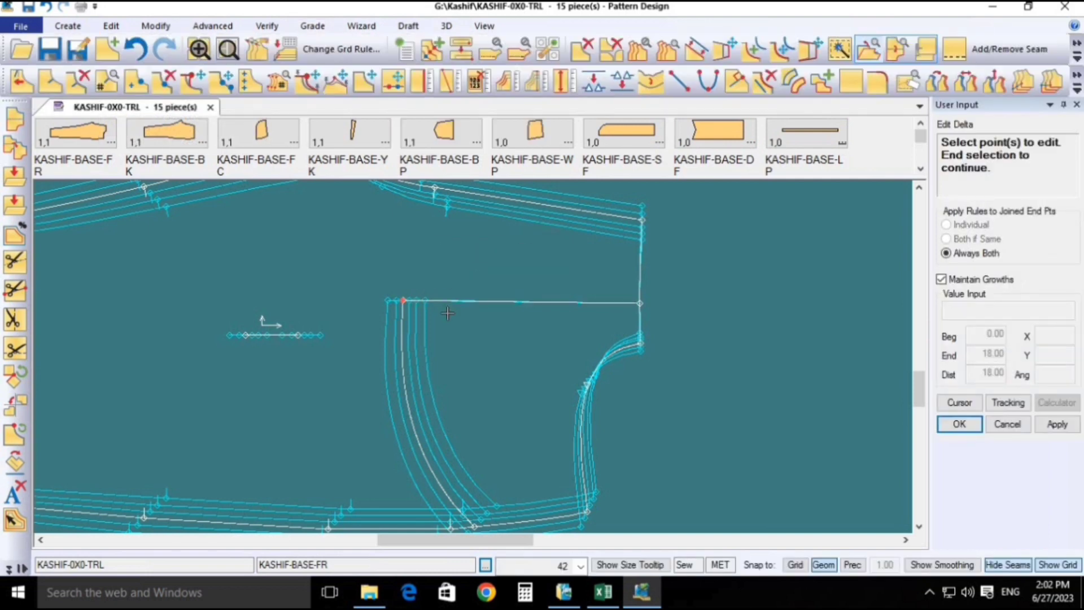
pyautogui.scroll(1, 448, 312)
pyautogui.rightClick(590, 262)
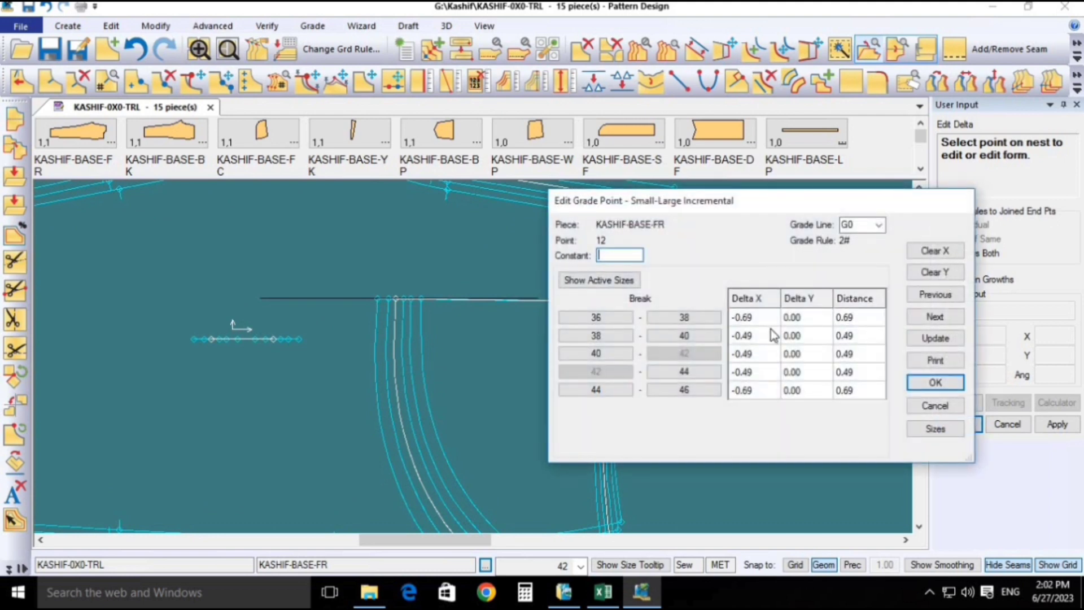
pyautogui.click(771, 331)
pyautogui.moveTo(791, 205); pyautogui.dragTo(818, 59)
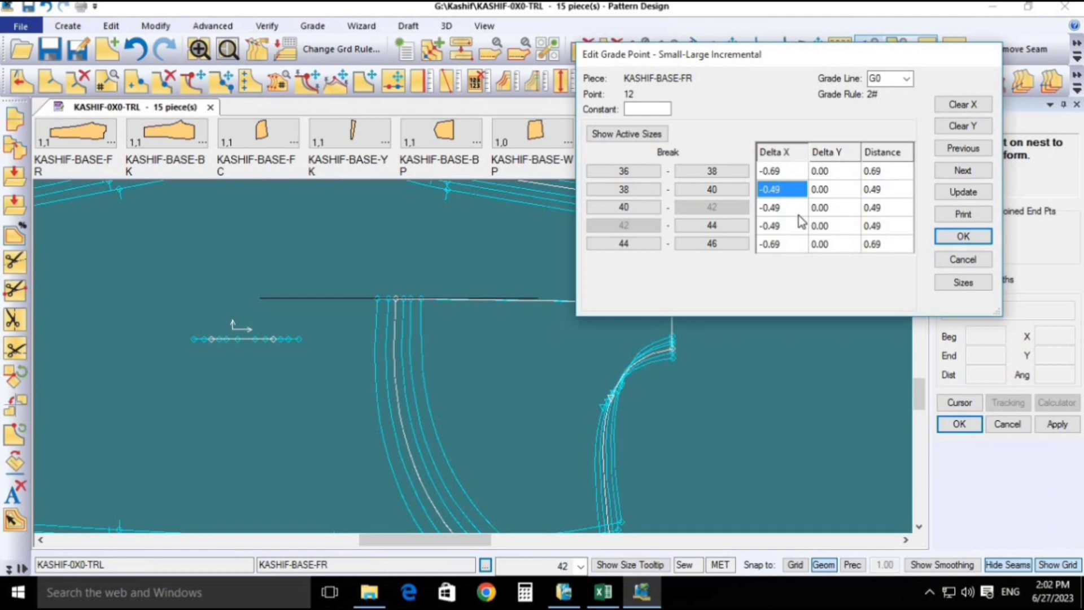
pyautogui.press('Up')
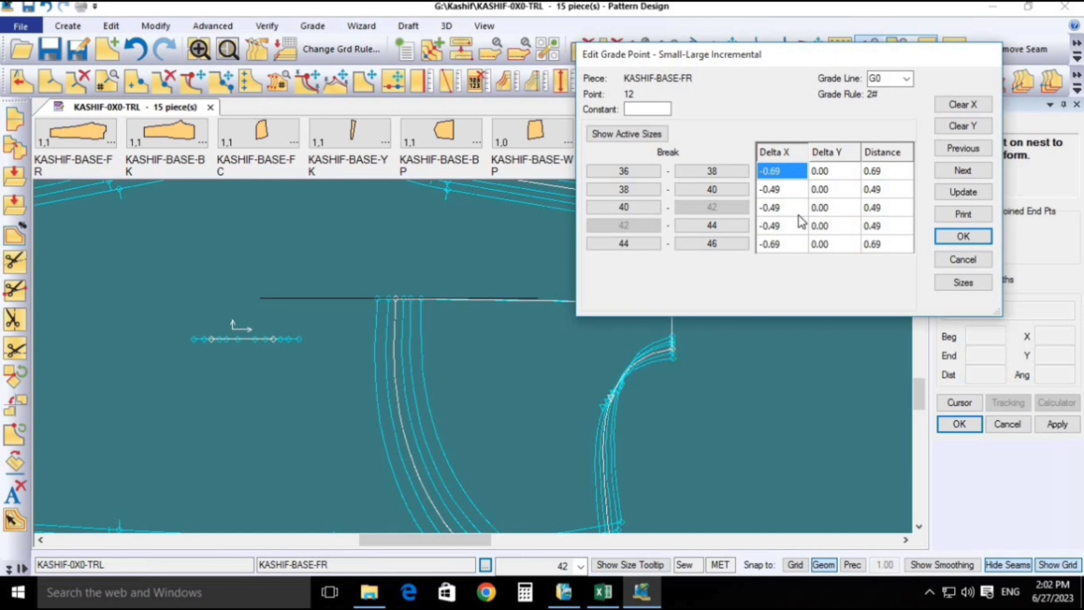
pyautogui.write('-0.50')
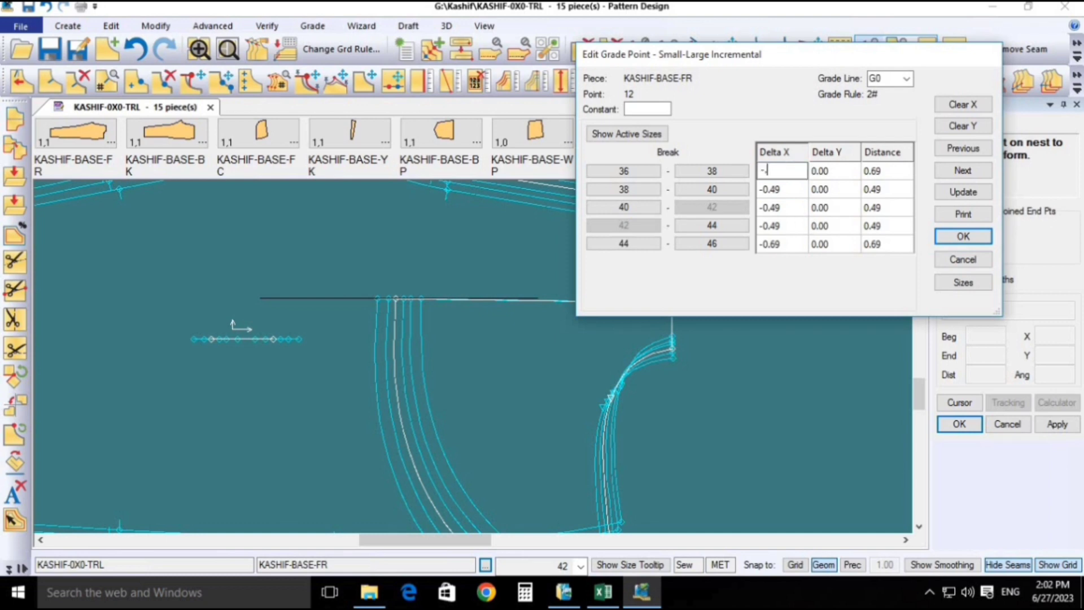
pyautogui.press('Down')
pyautogui.write('-0.50')
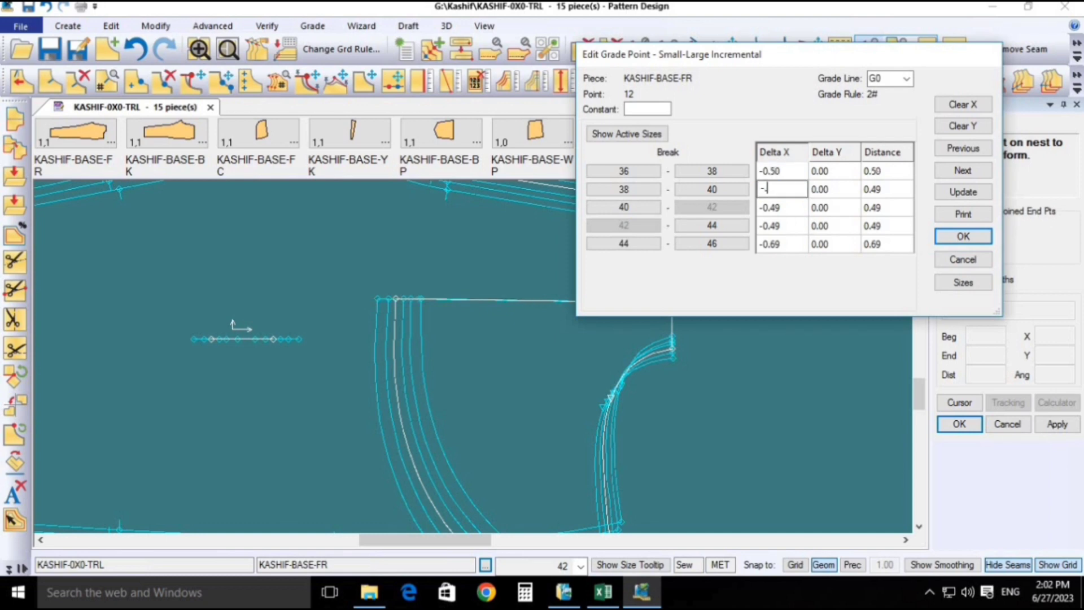
pyautogui.press('Down')
pyautogui.write('-0.50')
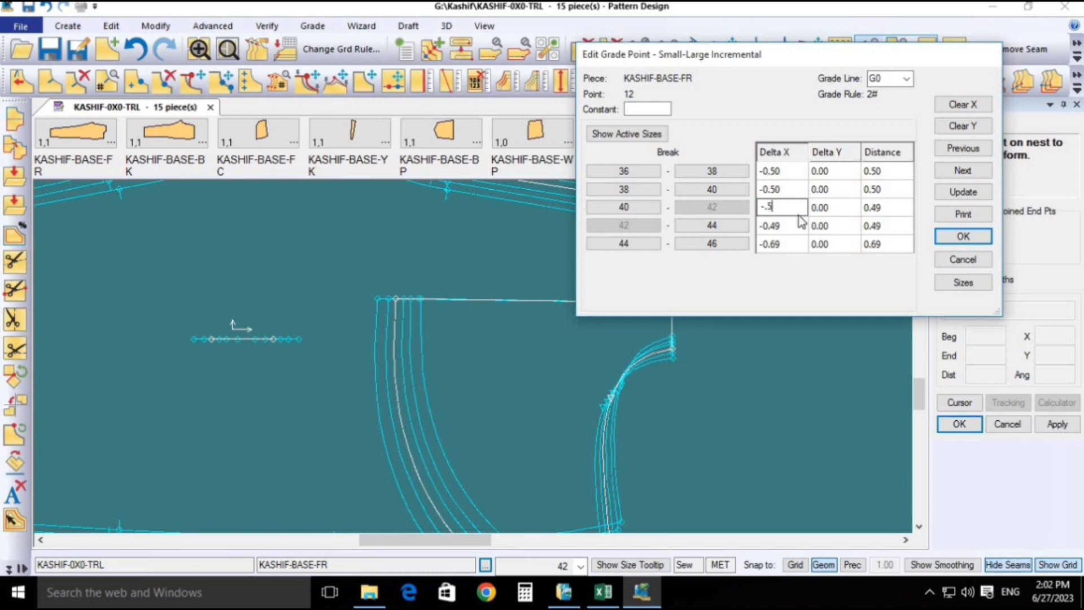
pyautogui.press('Down')
pyautogui.write('-0.50')
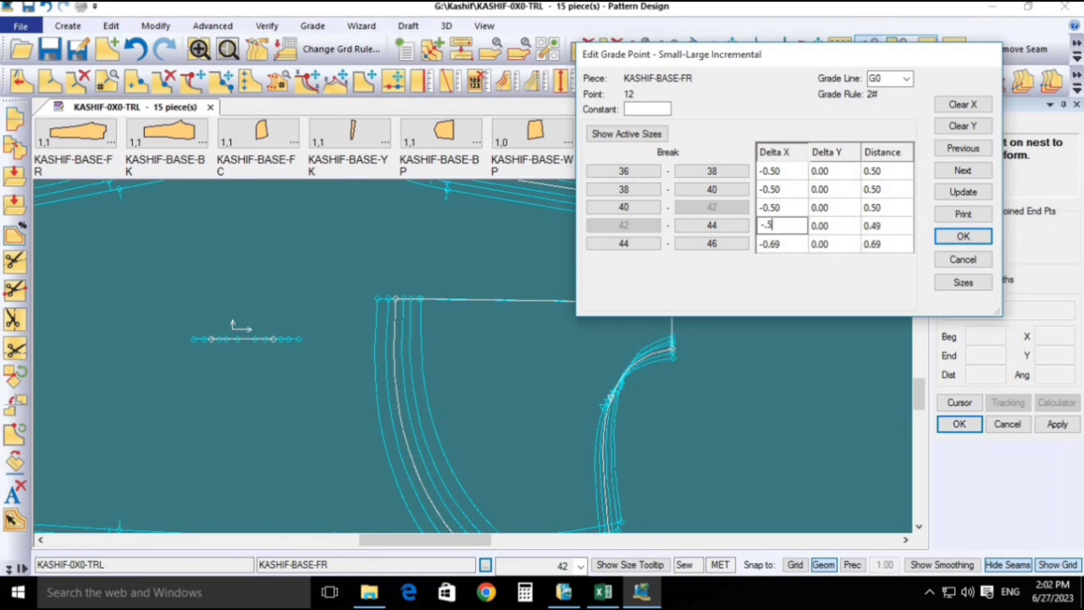
pyautogui.press('Down')
pyautogui.write('-.5')
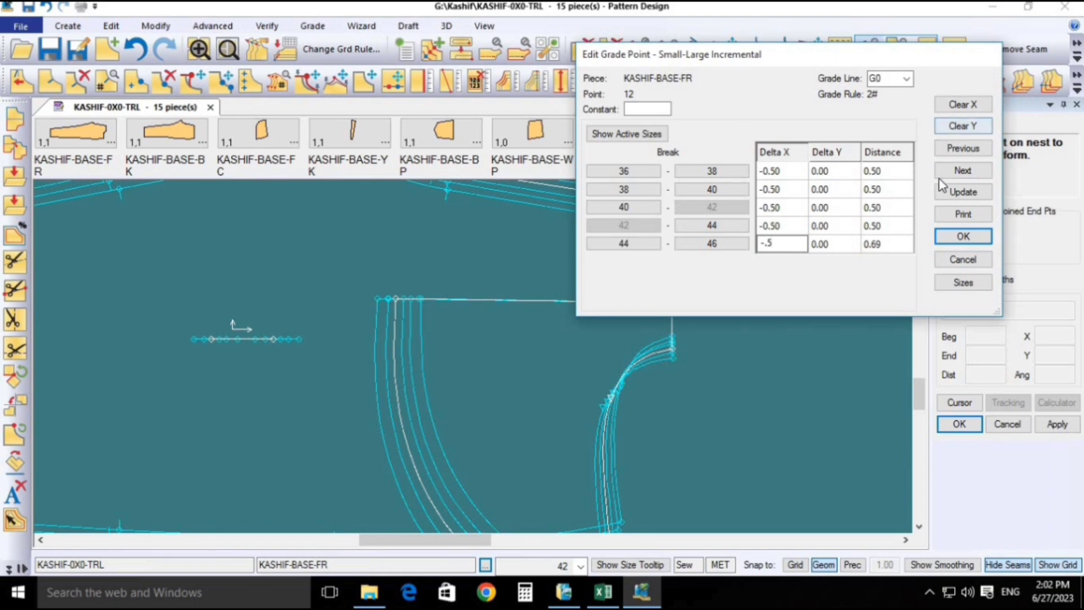
pyautogui.click(967, 194)
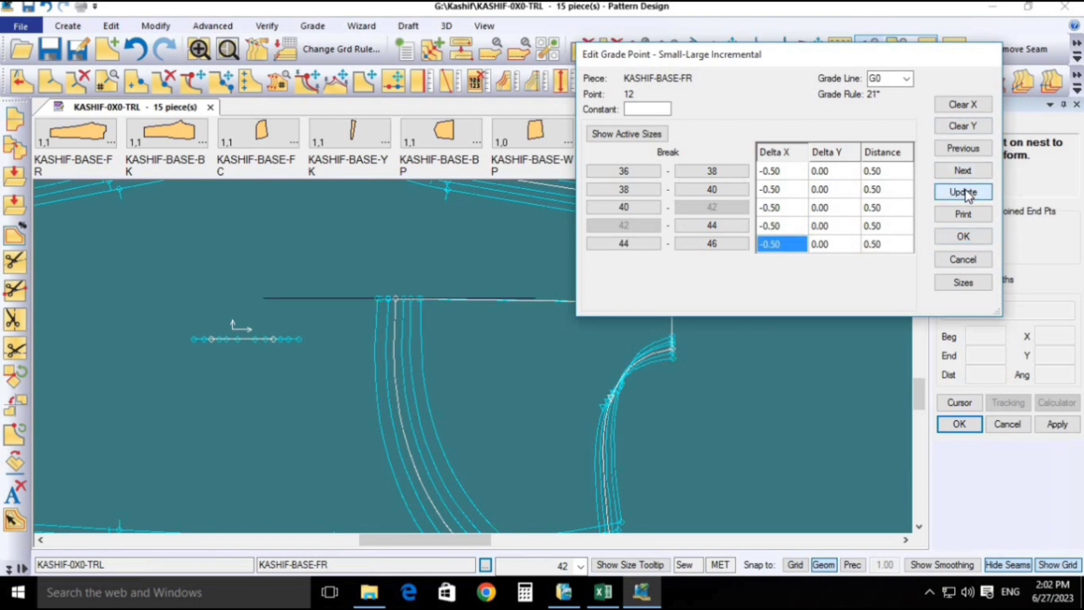
pyautogui.click(963, 240)
pyautogui.rightClick(583, 289)
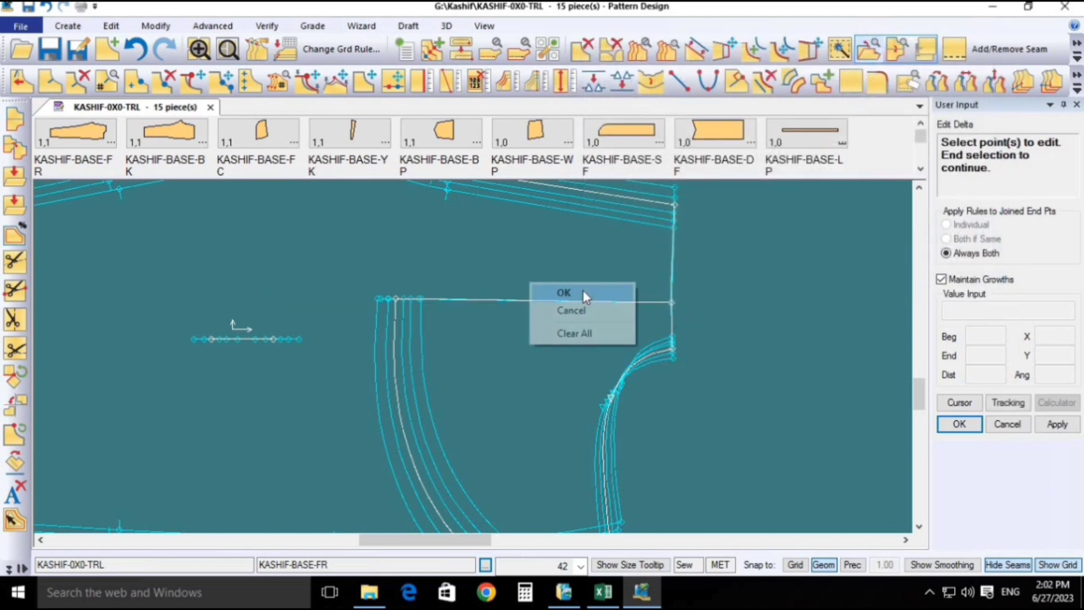
pyautogui.click(583, 290)
# - Copy the X grade rule from the straight pocket line's inner end to the adjoining end of the curved pocket line
pyautogui.moveTo(494, 423); pyautogui.dragTo(502, 337, button='middle')
pyautogui.scroll(-1, 496, 333)
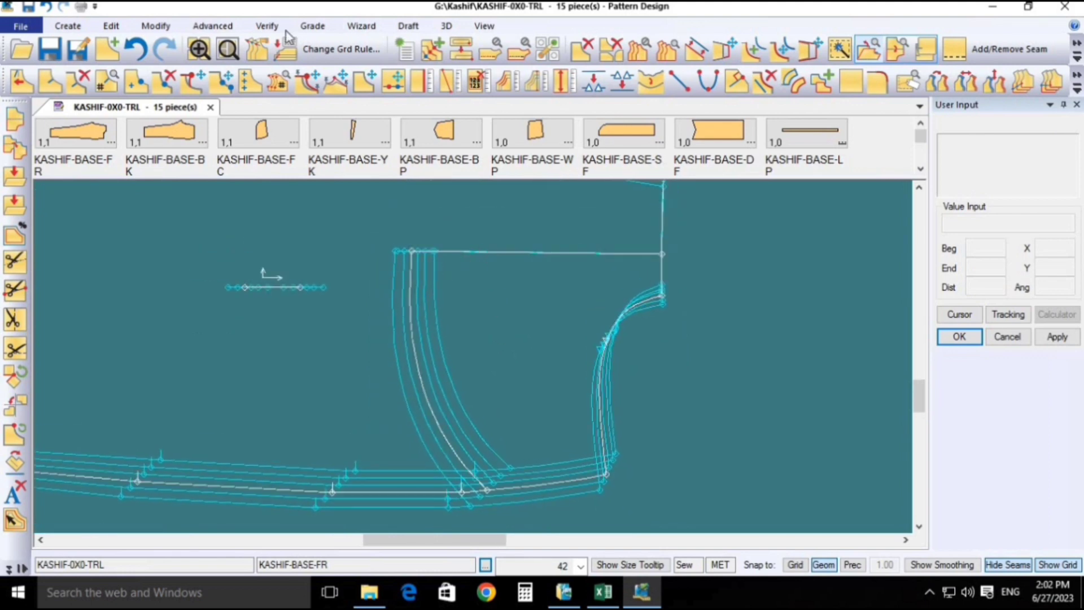
pyautogui.click(314, 27)
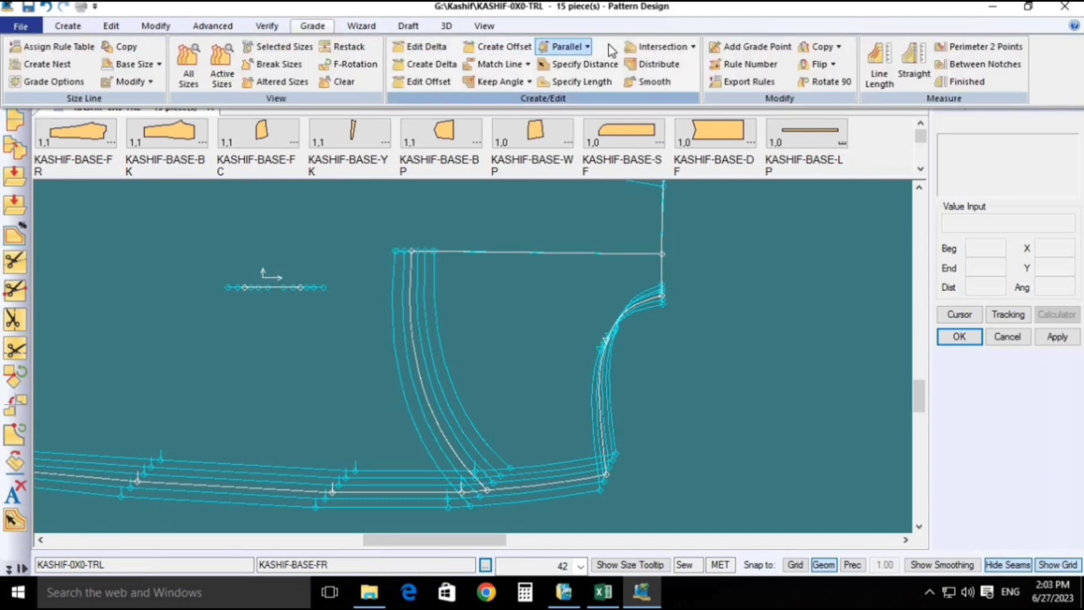
pyautogui.click(838, 46)
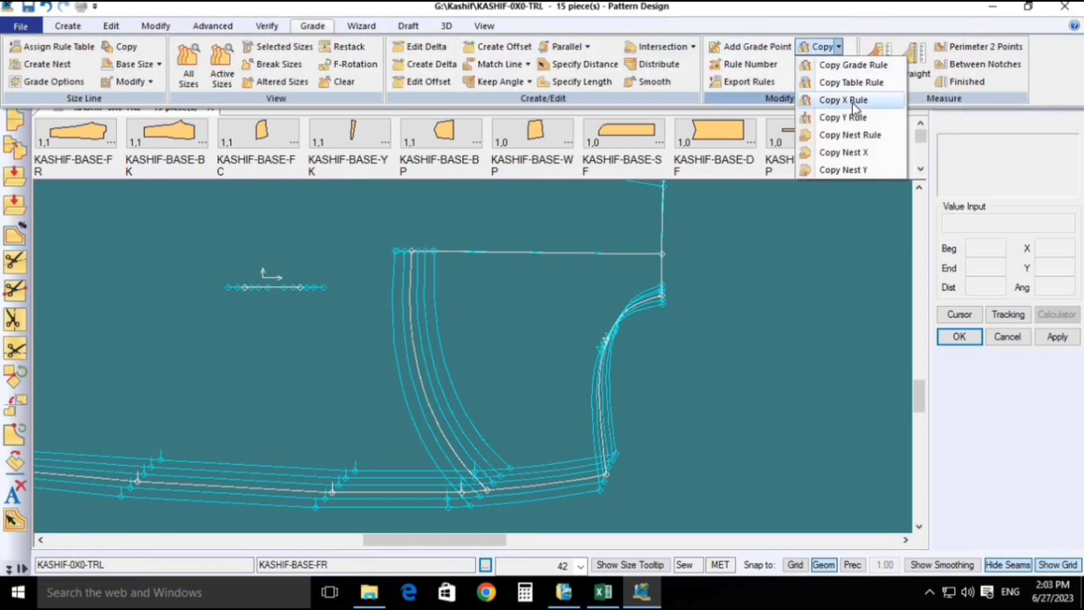
pyautogui.click(844, 100)
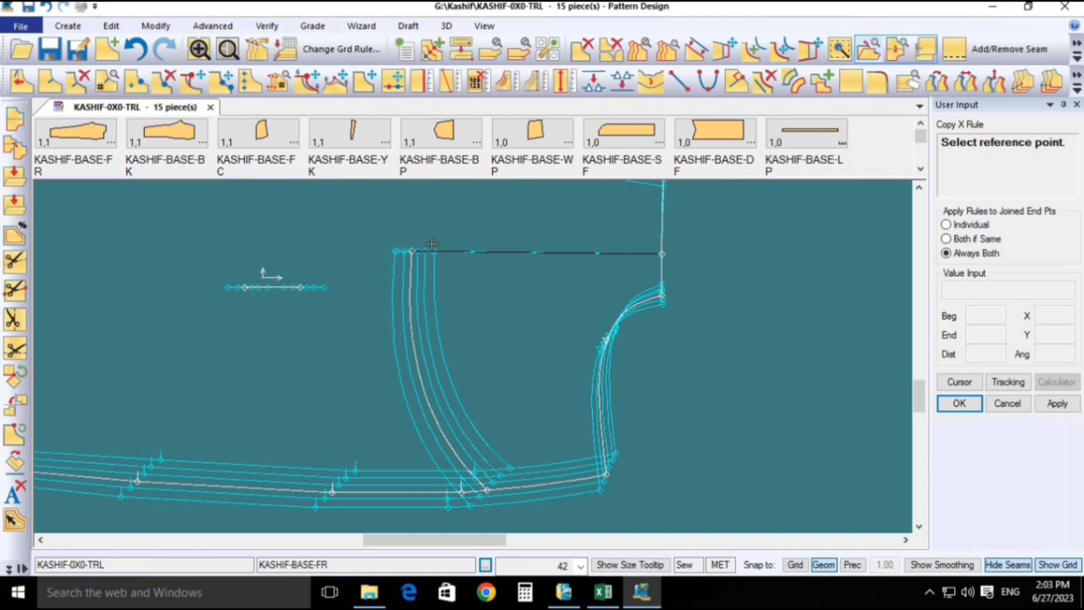
pyautogui.click(412, 251)
pyautogui.click(415, 313)
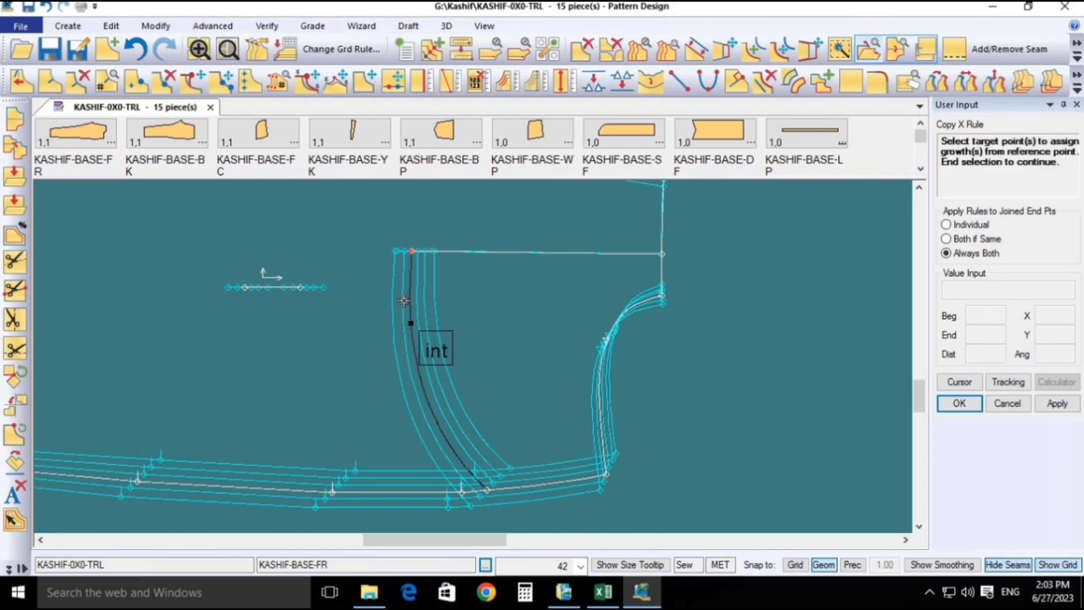
pyautogui.rightClick(568, 301)
pyautogui.click(569, 303)
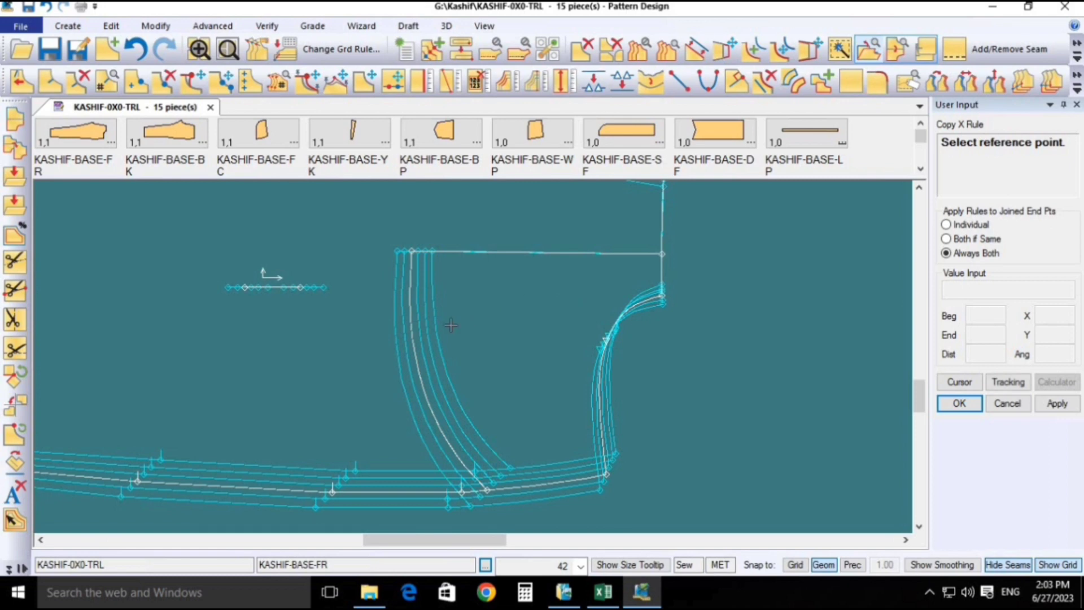
# - Copy the X grade rule from the pocket corner to the side-seam end of the curved pocket line and finish the command
pyautogui.click(413, 248)
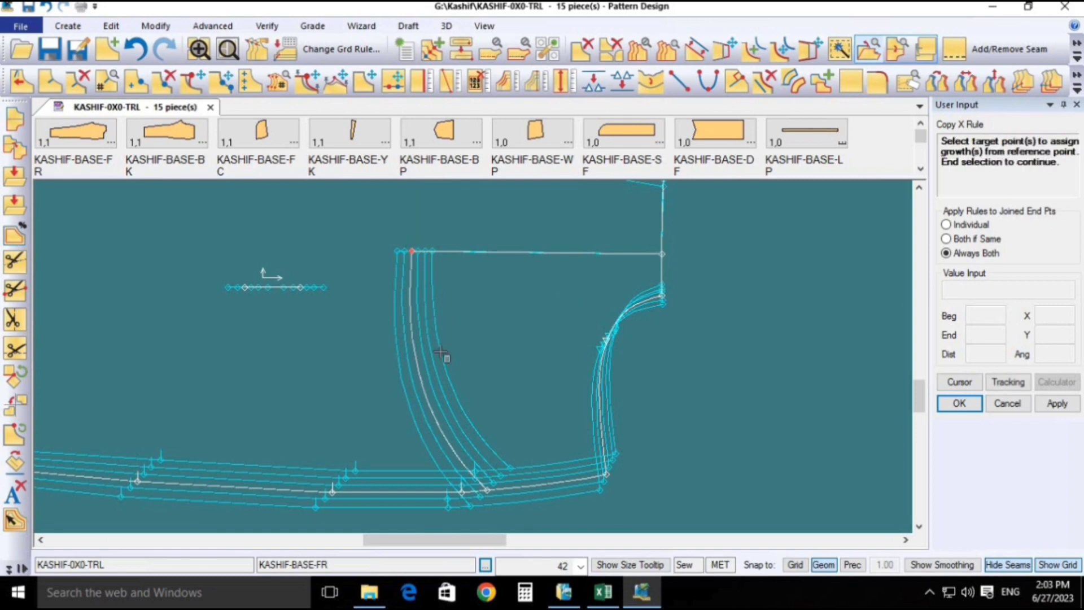
pyautogui.click(489, 490)
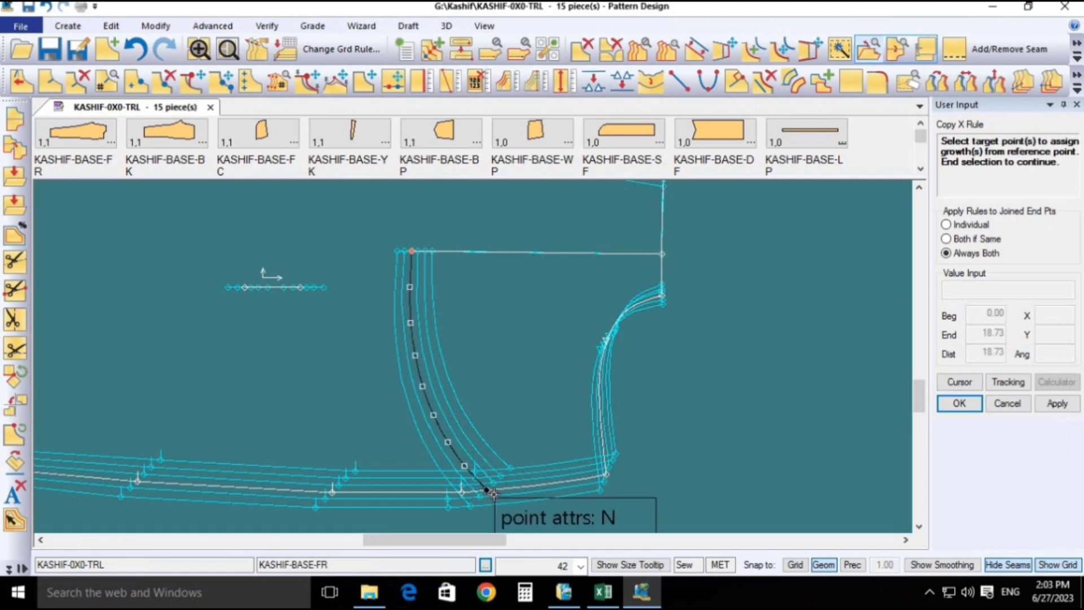
pyautogui.rightClick(771, 312)
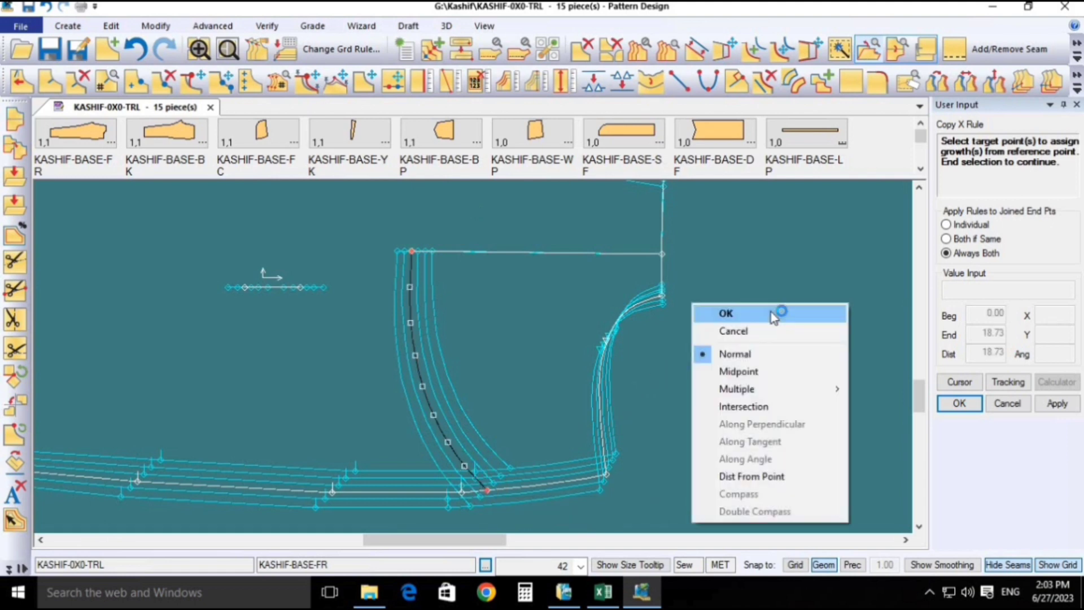
pyautogui.click(773, 314)
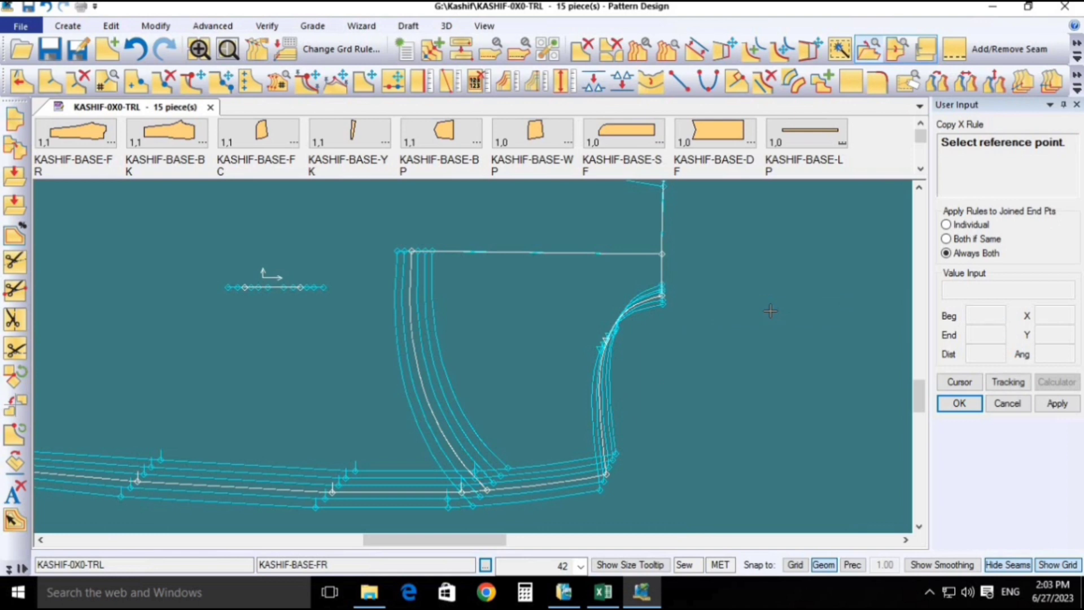
pyautogui.rightClick(773, 314)
pyautogui.click(775, 310)
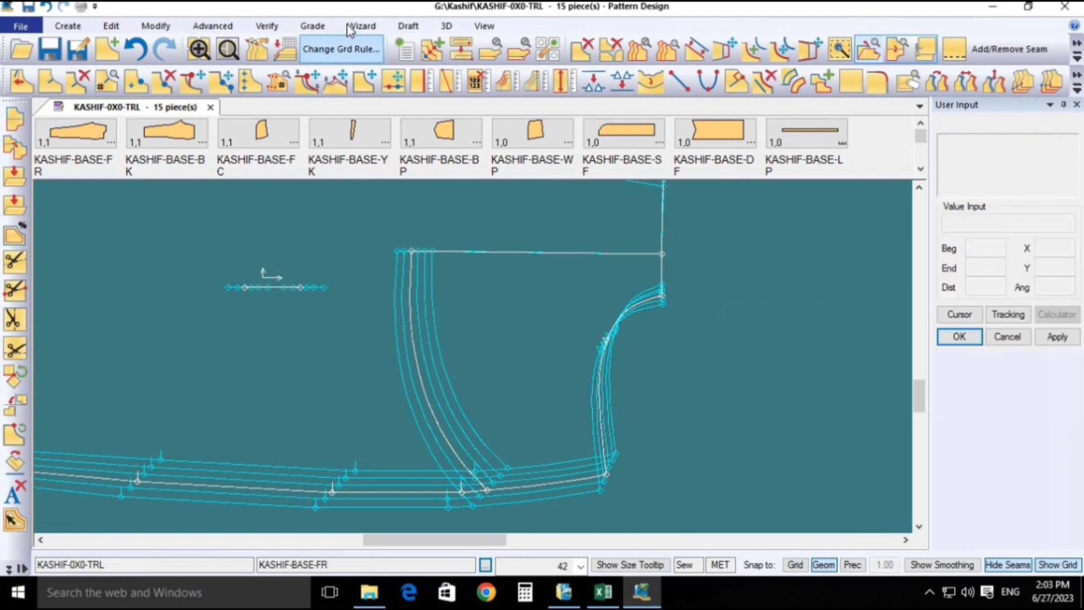
# - Apply Intersection Y grading to the side-seam end of the curved pocket line and finish the command
pyautogui.click(313, 26)
pyautogui.click(686, 46)
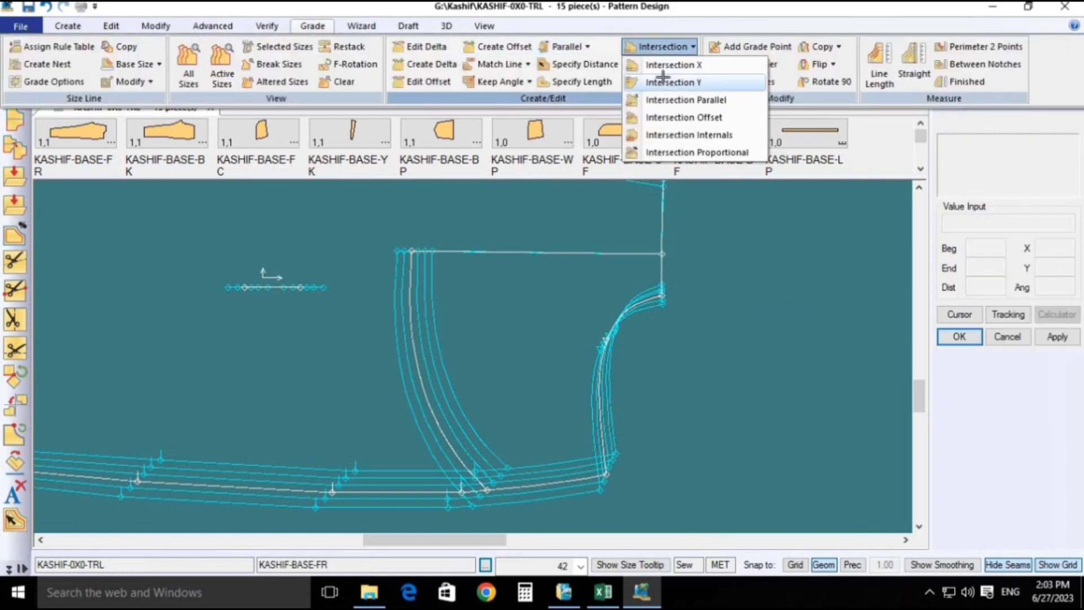
pyautogui.click(666, 79)
pyautogui.click(487, 490)
pyautogui.rightClick(497, 376)
pyautogui.click(547, 384)
# - Measure the graded length of the straight pocket line across all sizes and close the results
pyautogui.click(312, 26)
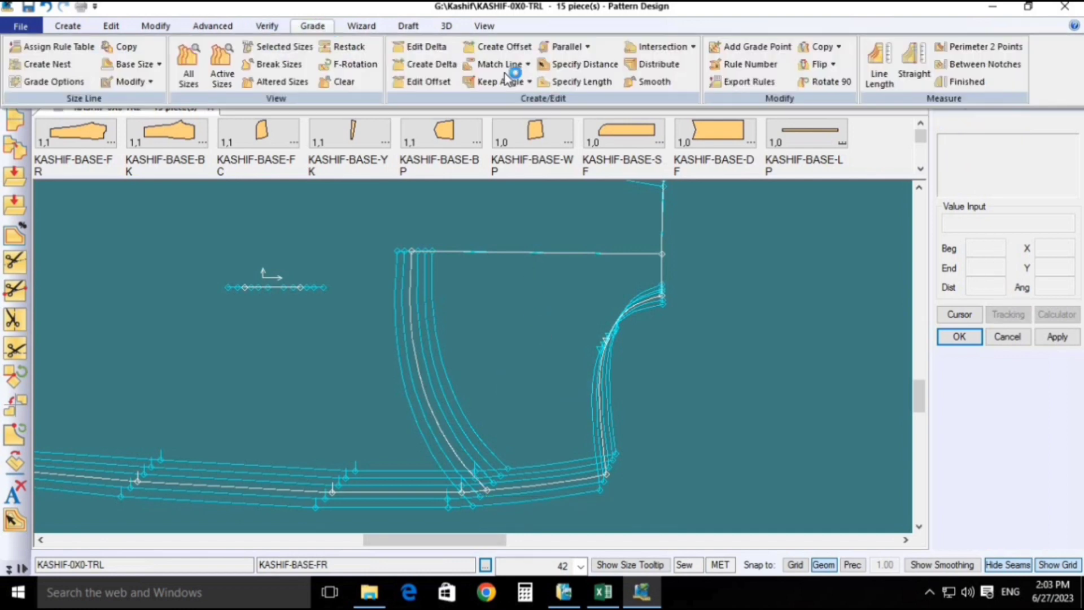
pyautogui.click(886, 66)
pyautogui.click(557, 252)
pyautogui.scroll(-1, 559, 326)
pyautogui.scroll(-1, 575, 332)
pyautogui.rightClick(513, 275)
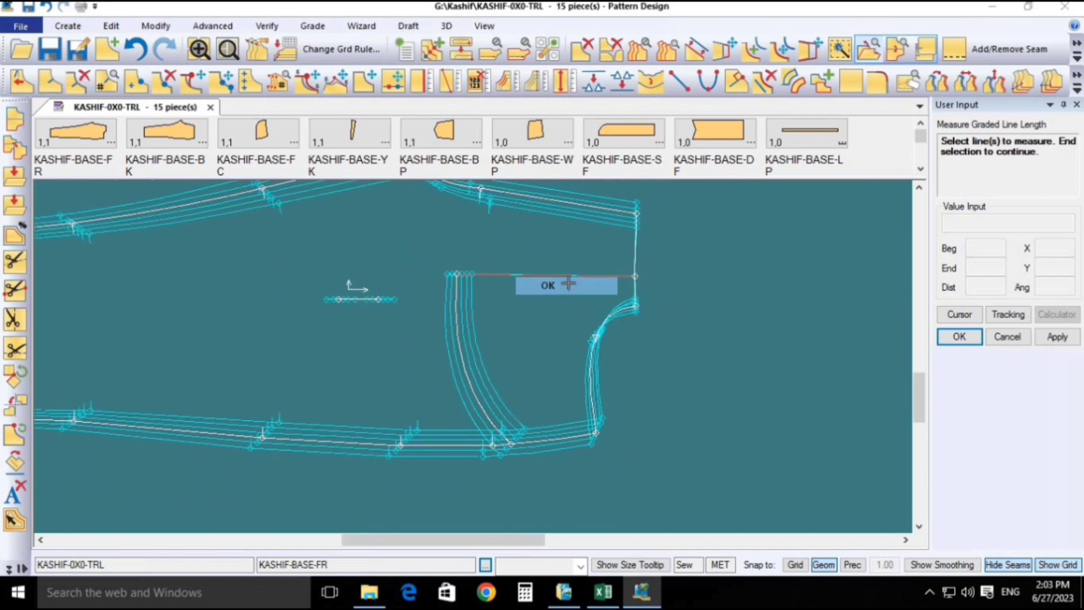
pyautogui.click(559, 283)
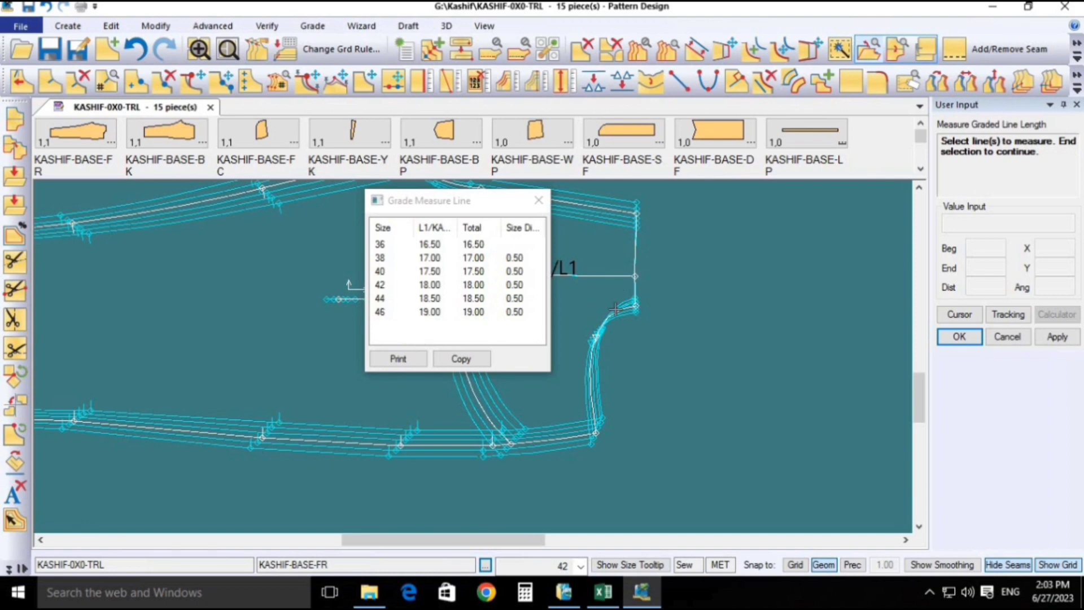
pyautogui.press('Escape')
# - Restack the front panel's graded nest on its default stack point
pyautogui.scroll(1, 616, 276)
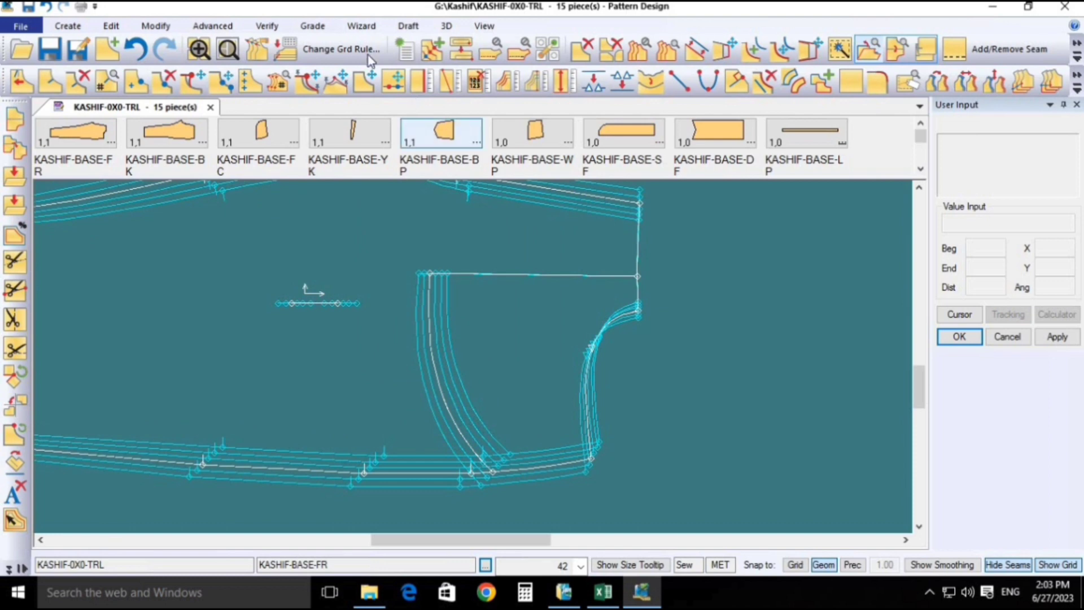
pyautogui.click(312, 25)
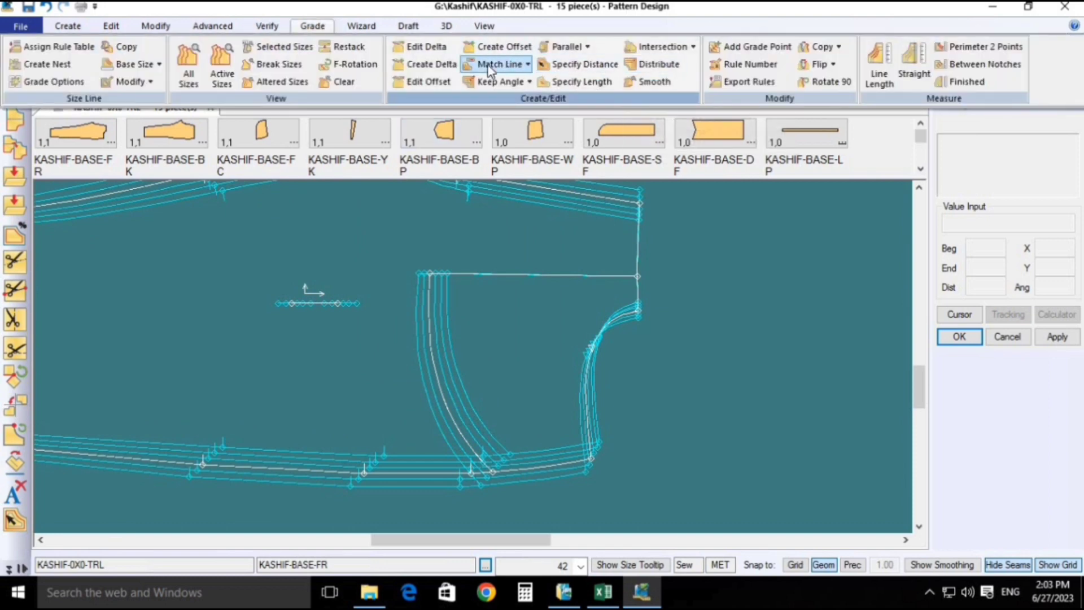
pyautogui.click(354, 52)
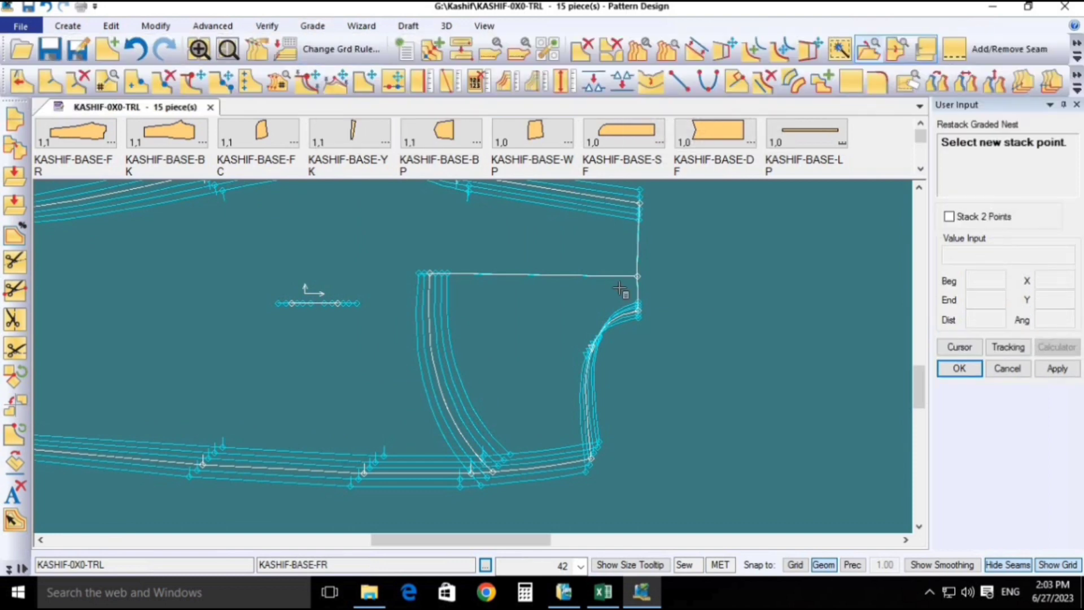
pyautogui.rightClick(656, 295)
pyautogui.click(659, 300)
pyautogui.scroll(-5, 537, 385)
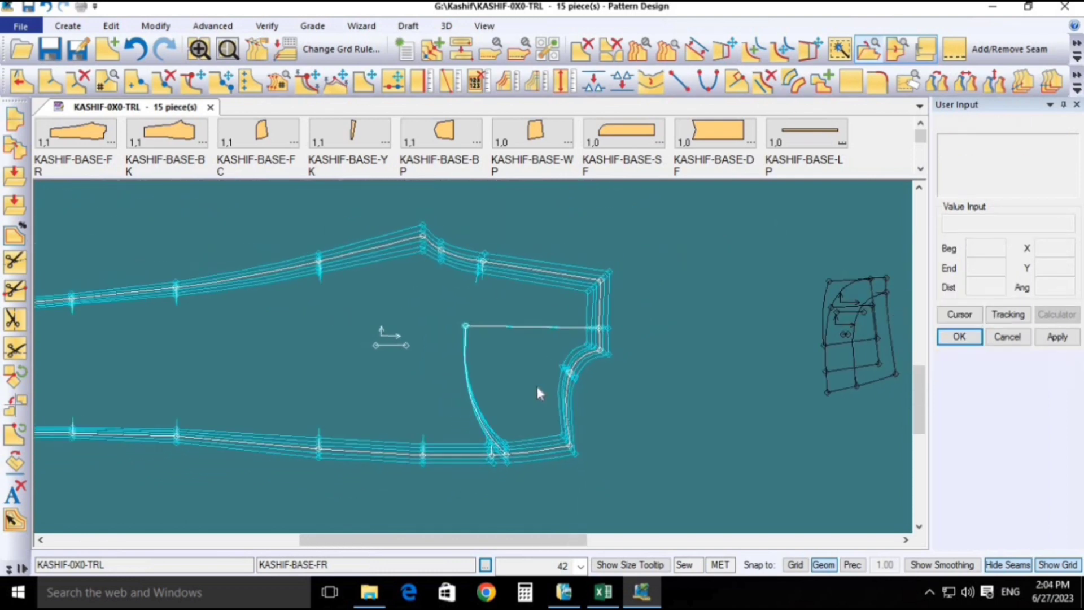
# - Display the graded nest in all sizes for every piece in the work area
pyautogui.press('F4')
pyautogui.hotkey('ctrl', 'a')
pyautogui.rightClick(601, 368)
pyautogui.click(602, 371)
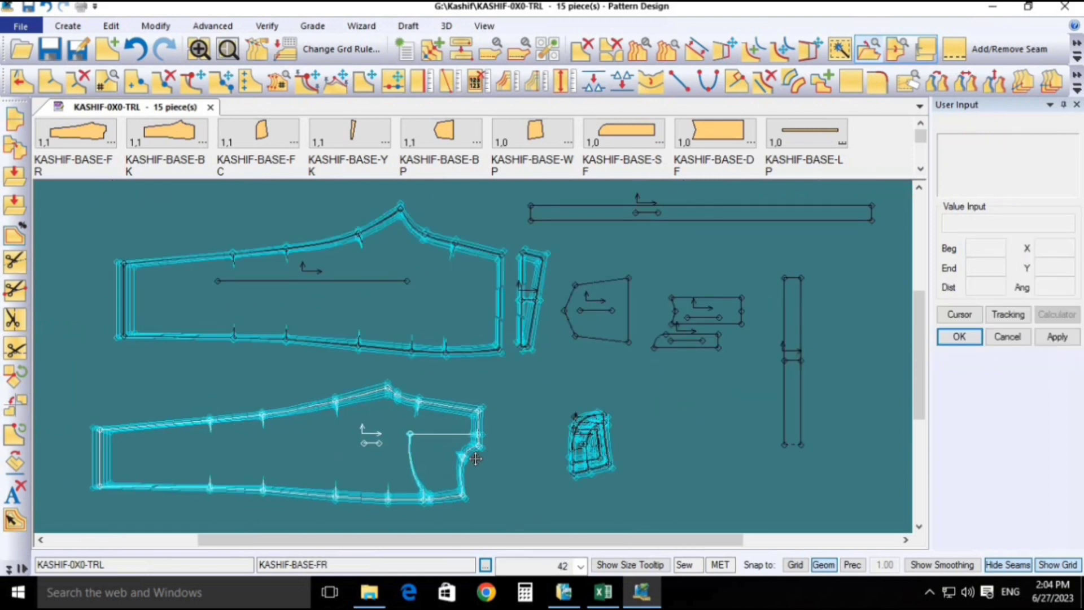
# - Move the KASHIF-BASE-FC piece onto the front panel so the waist ends of their pocket-opening curves coincide
pyautogui.scroll(3, 540, 466)
pyautogui.moveTo(658, 439); pyautogui.dragTo(557, 441)
pyautogui.moveTo(623, 458); pyautogui.dragTo(522, 471)
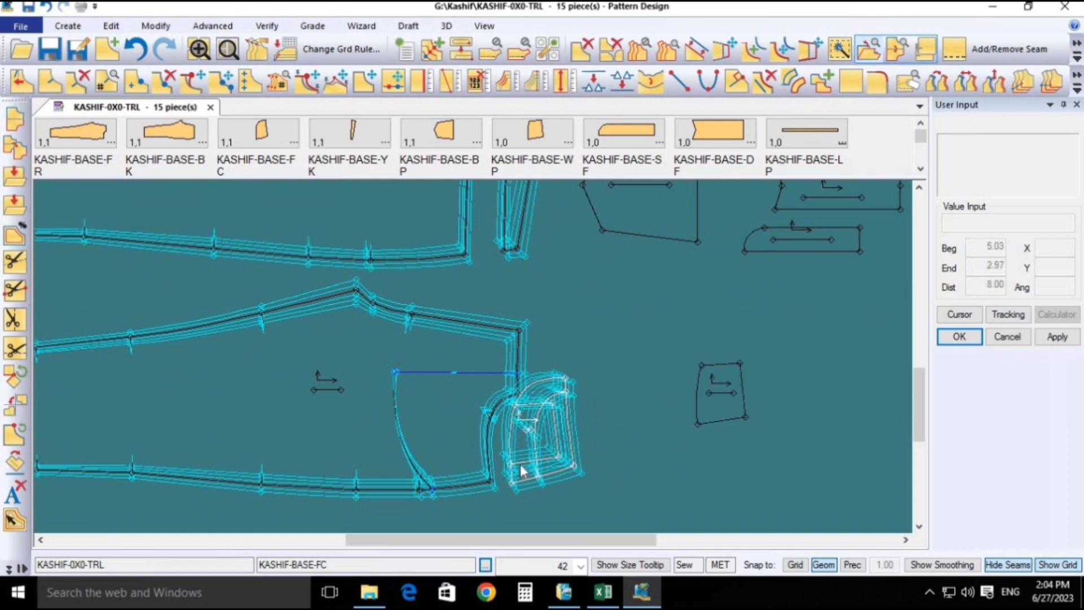
pyautogui.scroll(5, 522, 468)
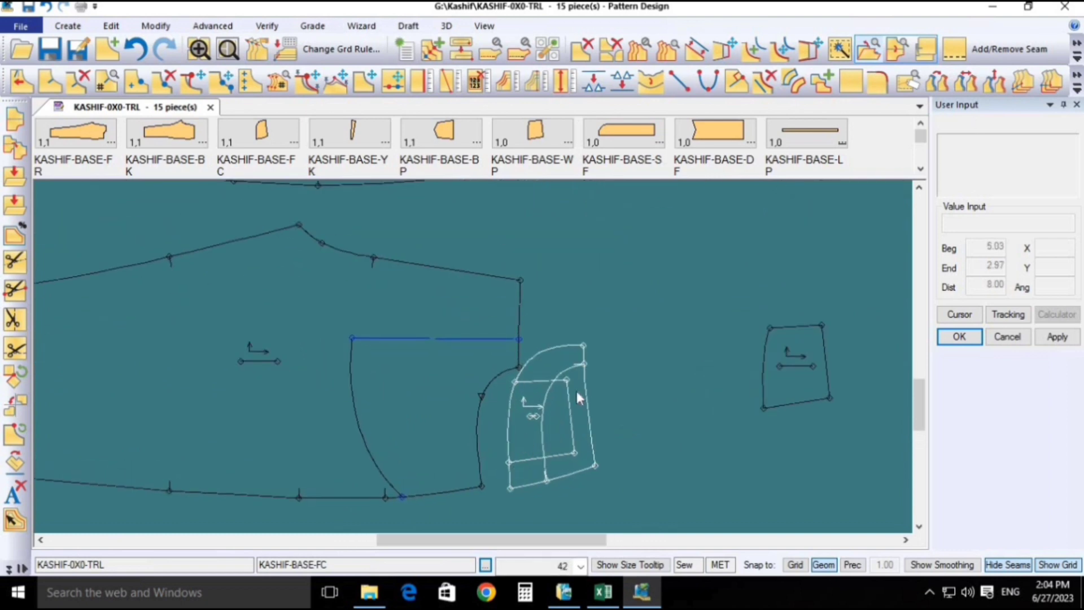
pyautogui.scroll(3, 582, 390)
pyautogui.scroll(-3, 575, 354)
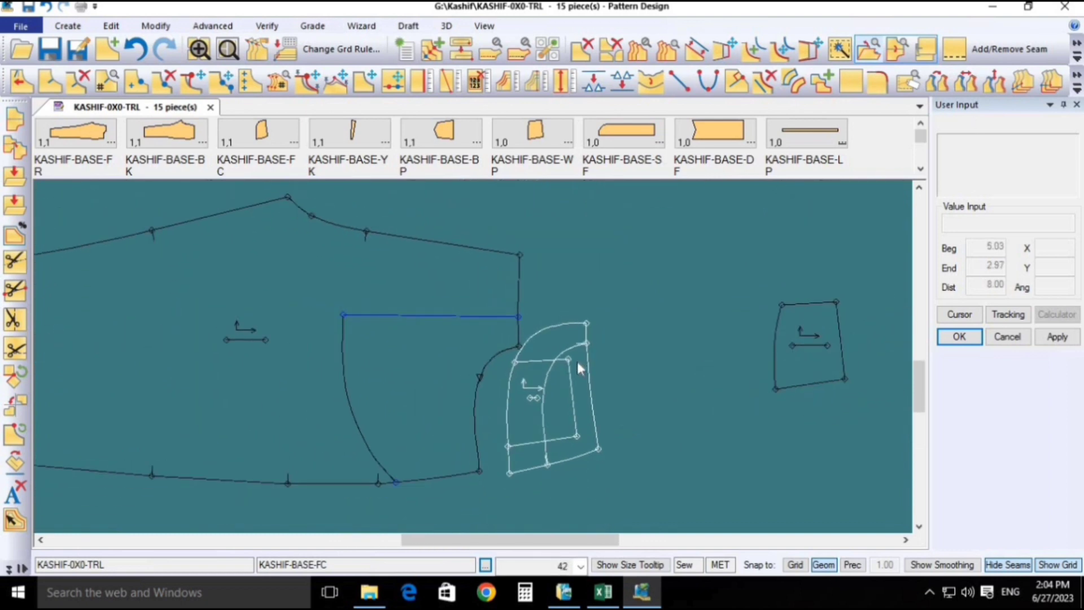
pyautogui.scroll(2, 577, 361)
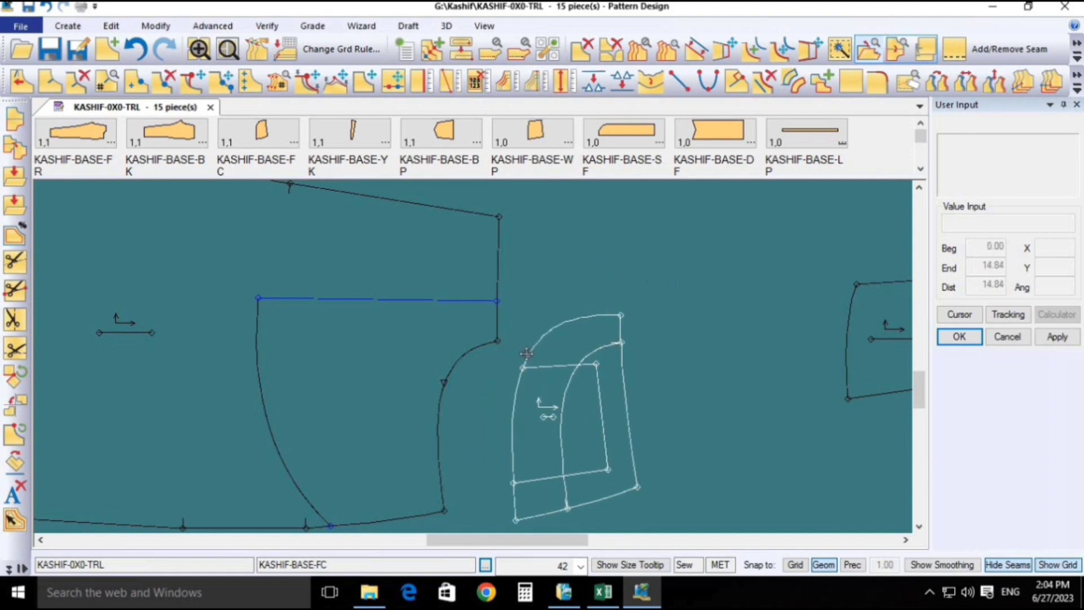
pyautogui.scroll(2, 494, 344)
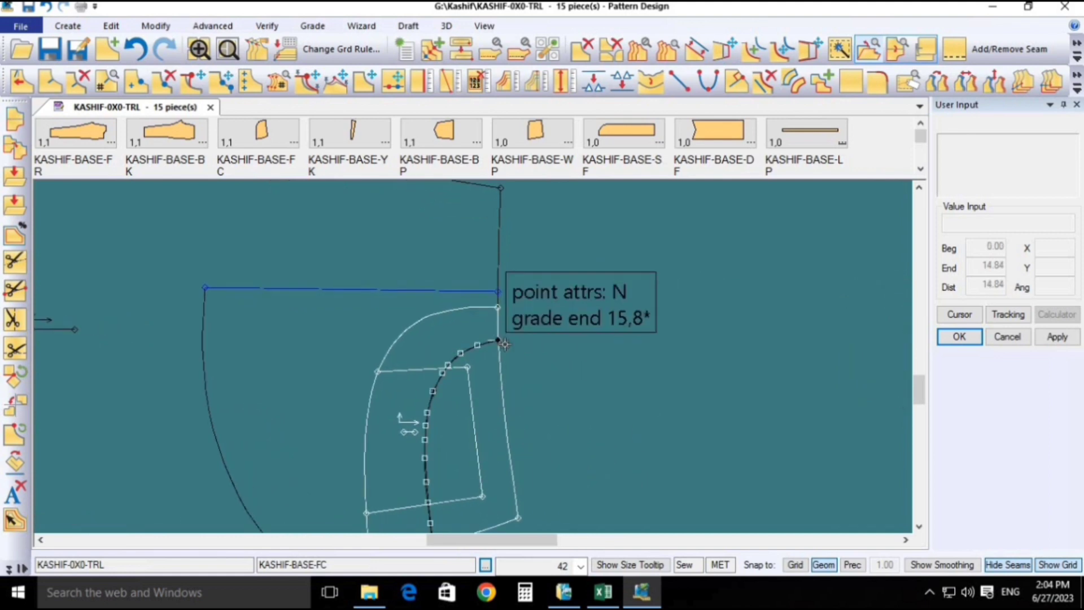
pyautogui.scroll(-4, 585, 294)
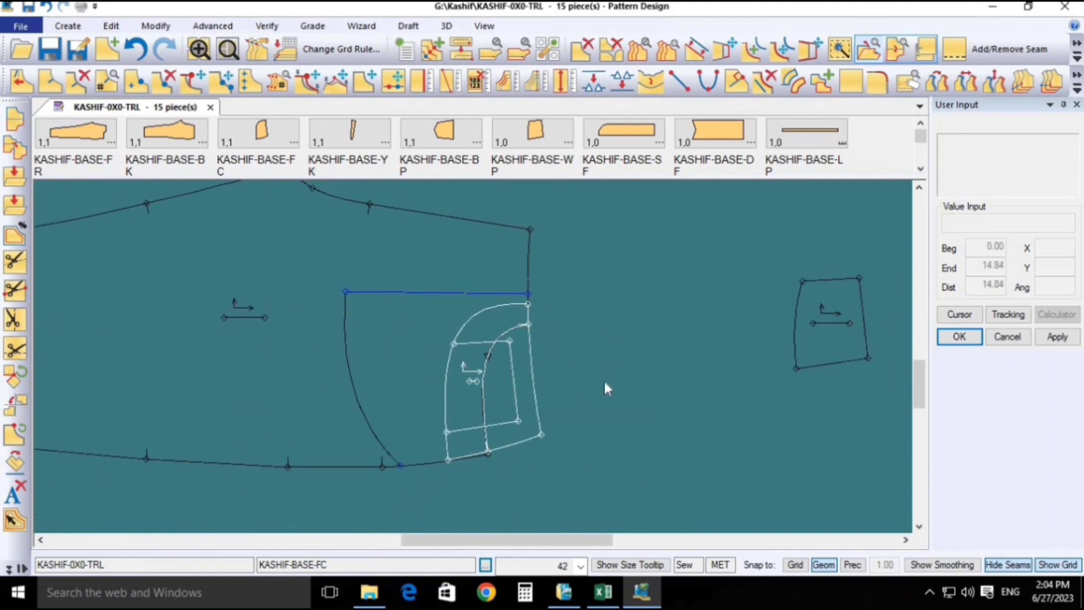
# - Select the trouser front panel and save it with its new pocket lines
pyautogui.click(472, 419)
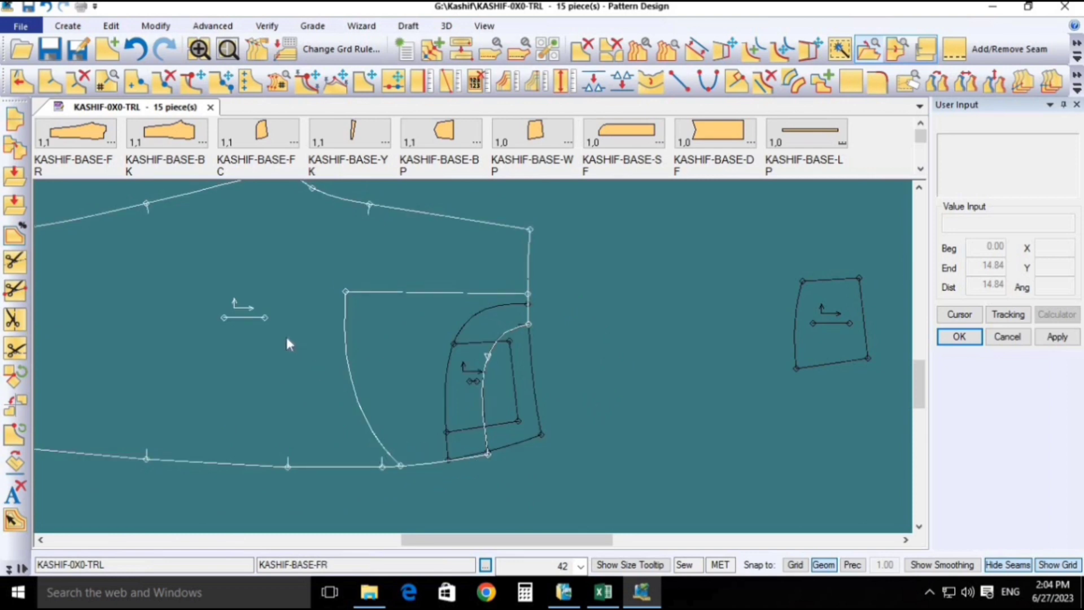
pyautogui.hotkey('ctrl', 's')
pyautogui.click(387, 341)
pyautogui.rightClick(378, 338)
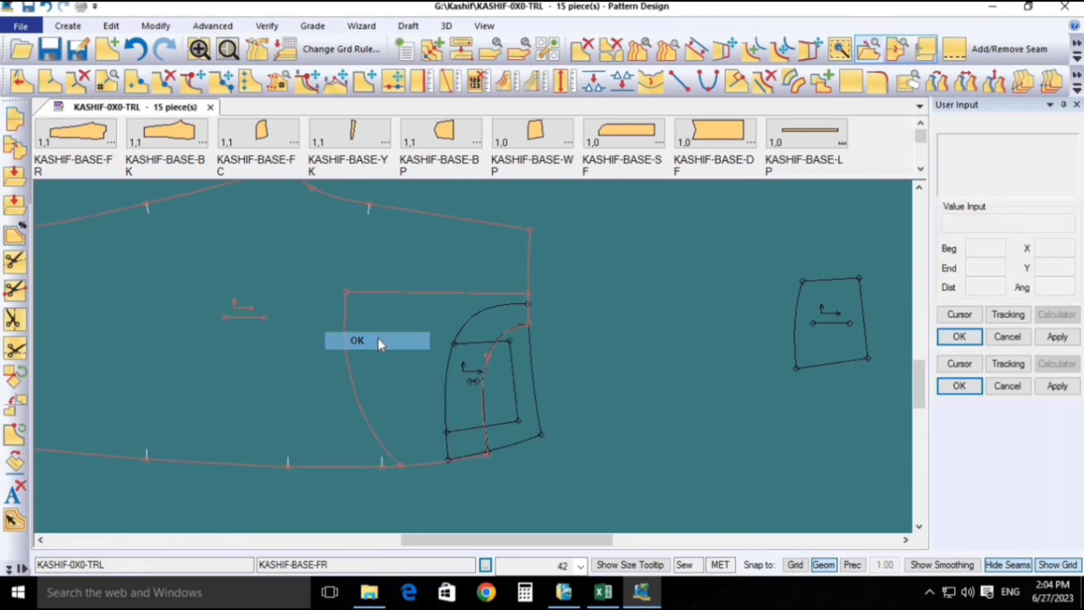
pyautogui.click(378, 341)
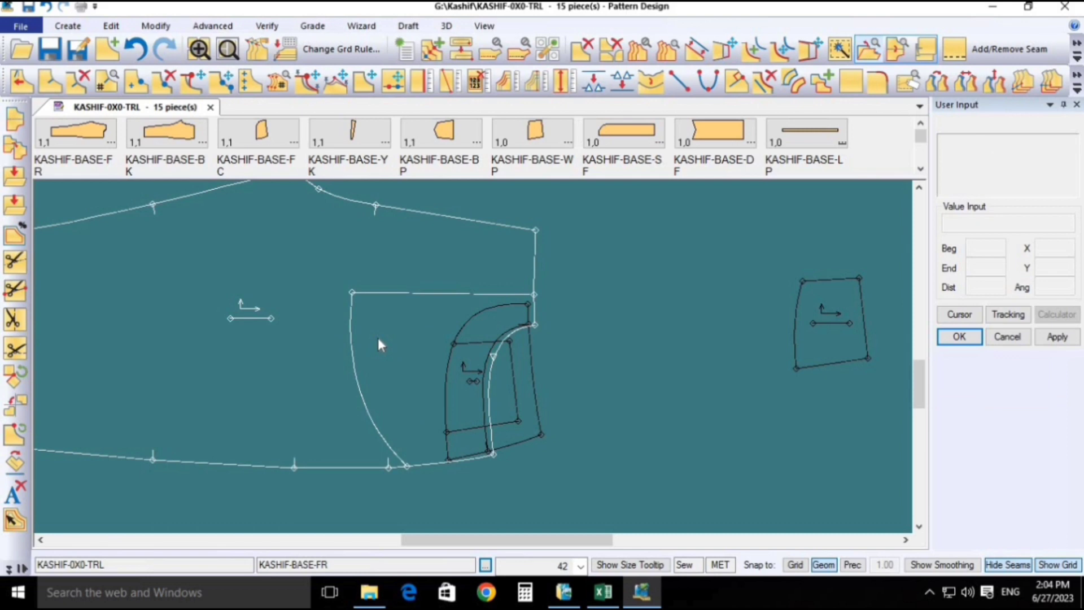
# - Realign the KASHIF-BASE-FC piece with the shifted front panel at the waist end of the pocket-opening curve
pyautogui.click(463, 330)
pyautogui.scroll(1, 474, 327)
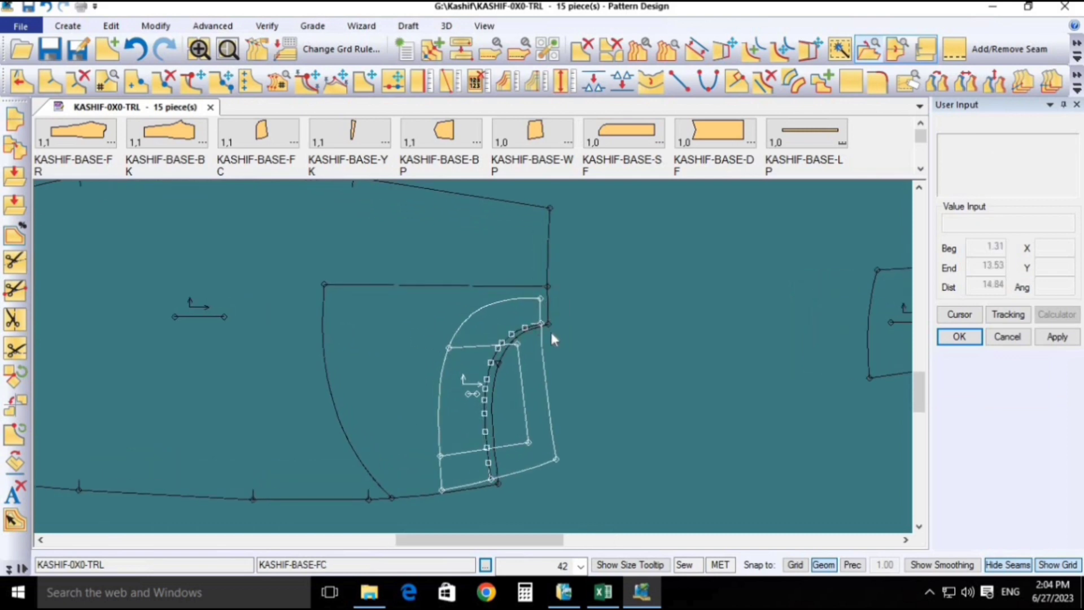
pyautogui.moveTo(548, 323); pyautogui.dragTo(555, 322)
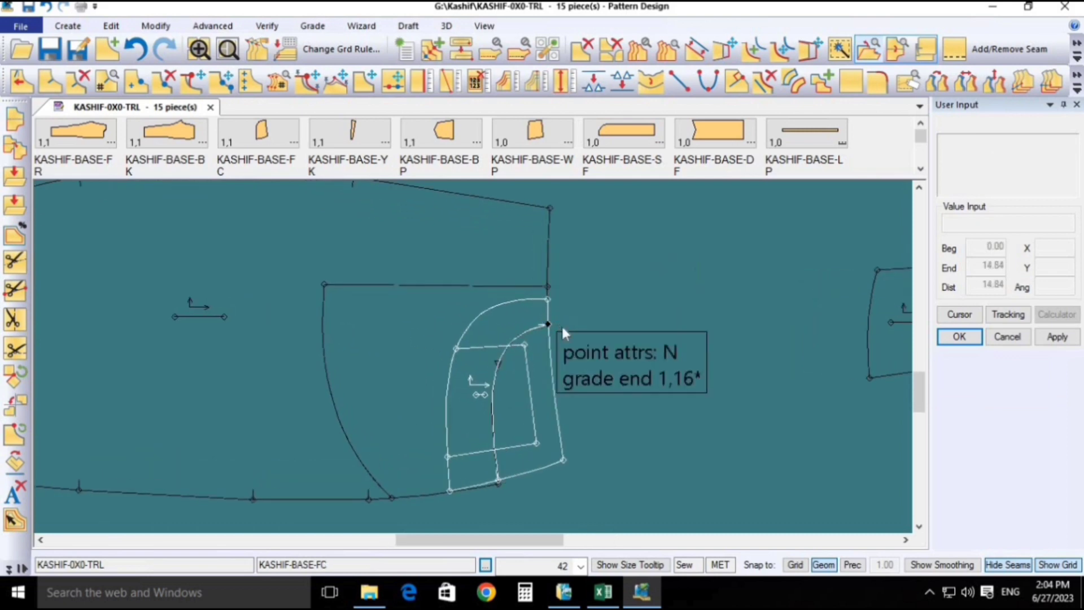
pyautogui.scroll(-1, 517, 426)
pyautogui.scroll(2, 511, 419)
pyautogui.scroll(-3, 514, 414)
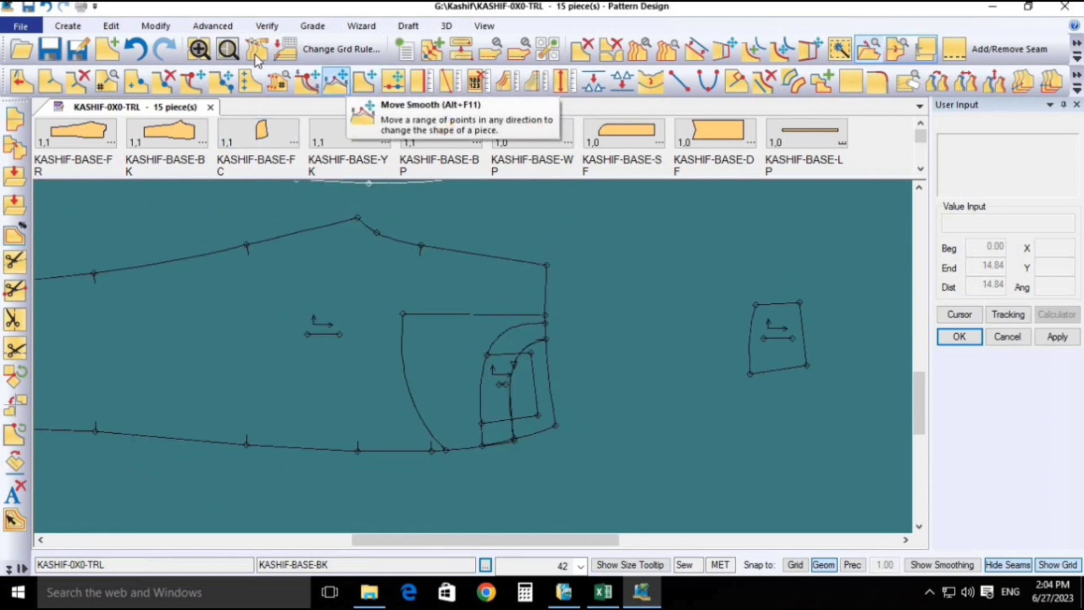
# - With Move Smooth, shift the KASHIF-BASE-FC side-seam point at the pocket opening onto the front panel's side-seam corner
pyautogui.click(157, 27)
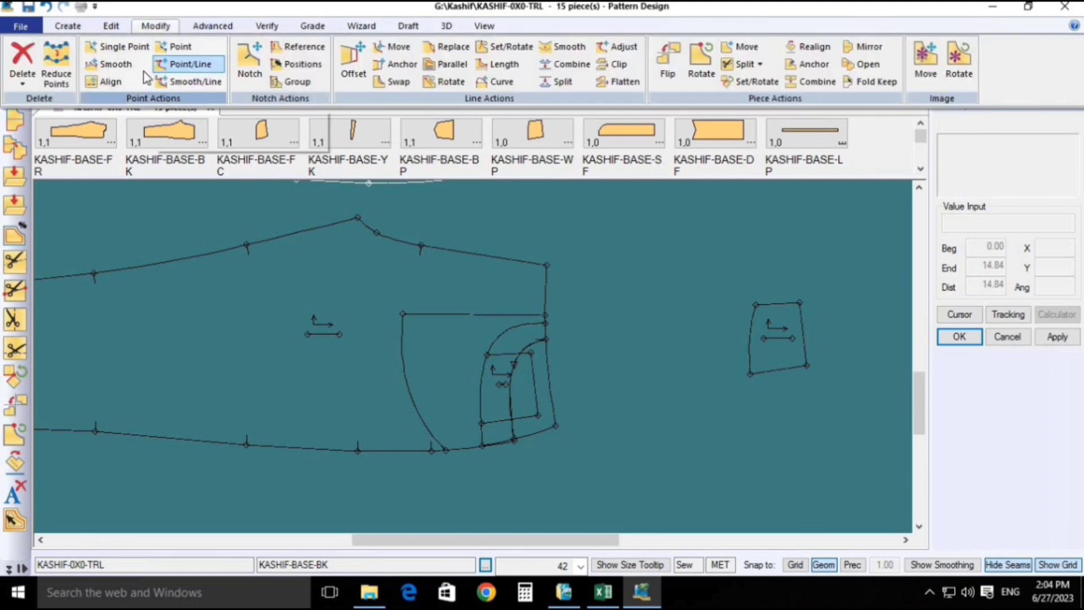
pyautogui.click(116, 65)
pyautogui.scroll(5, 516, 432)
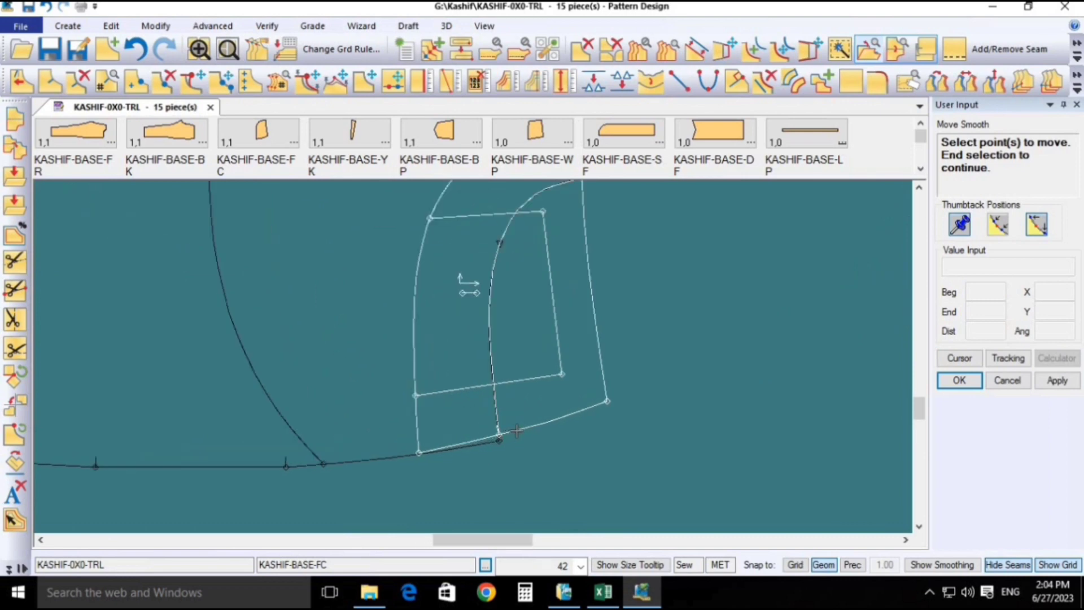
pyautogui.click(498, 434)
pyautogui.rightClick(510, 363)
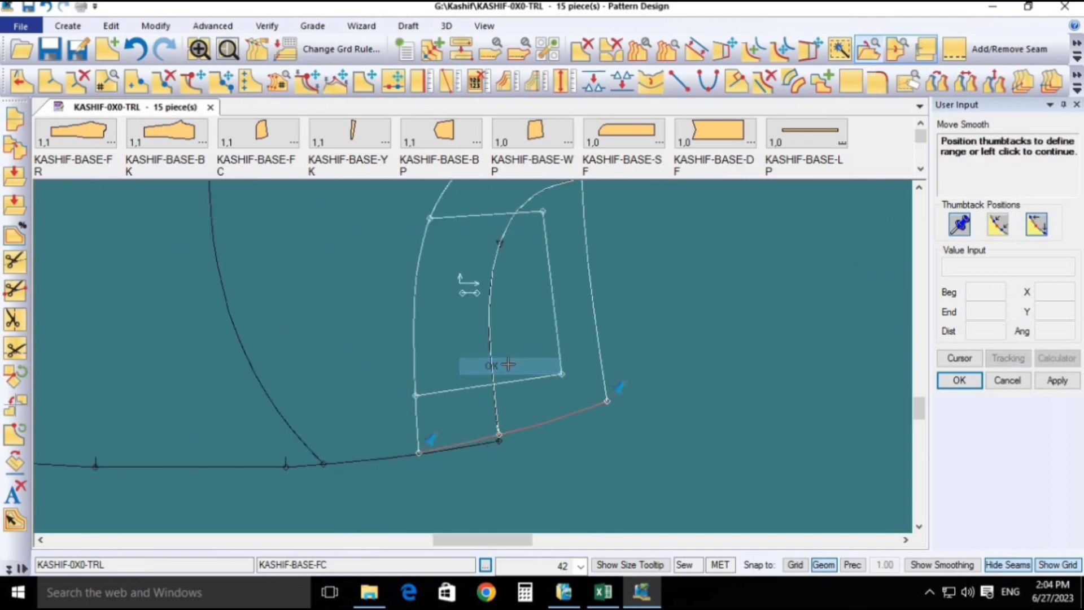
pyautogui.click(479, 366)
pyautogui.click(507, 451)
pyautogui.scroll(-4, 502, 446)
pyautogui.rightClick(740, 314)
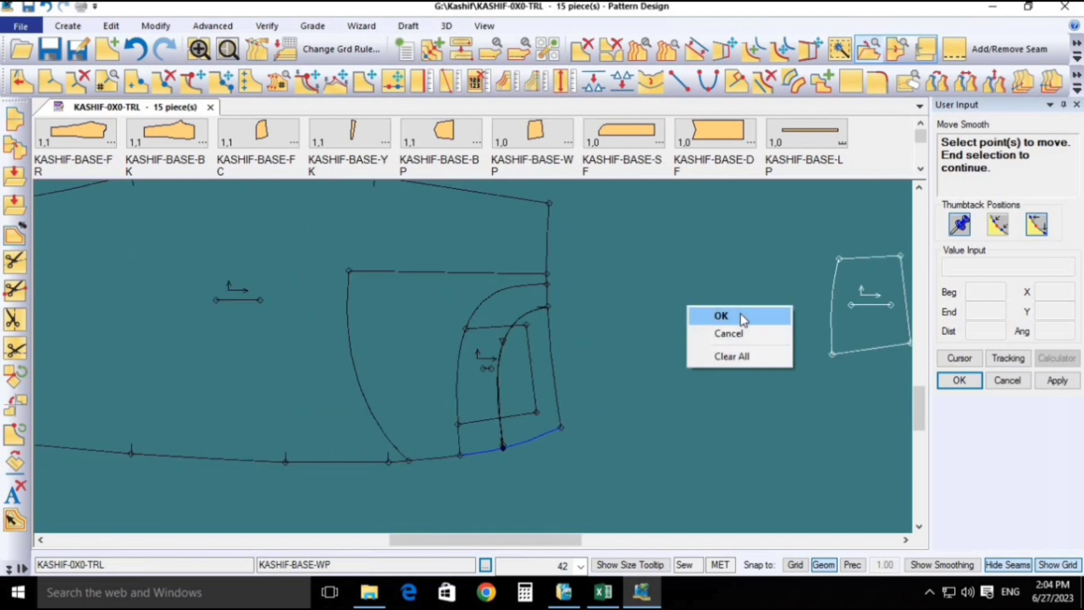
pyautogui.click(742, 316)
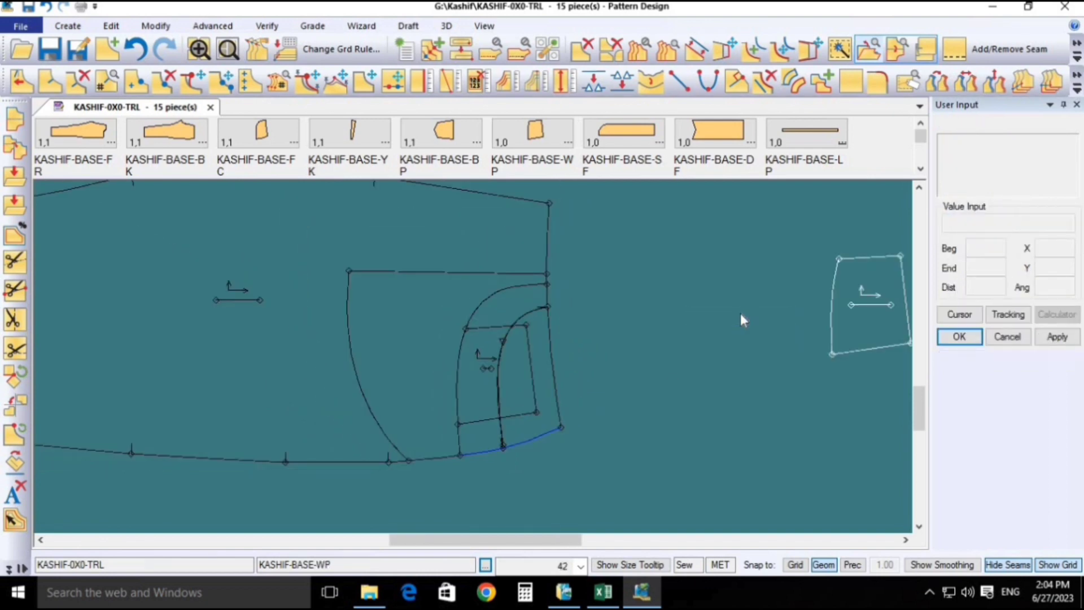
pyautogui.scroll(-3, 655, 324)
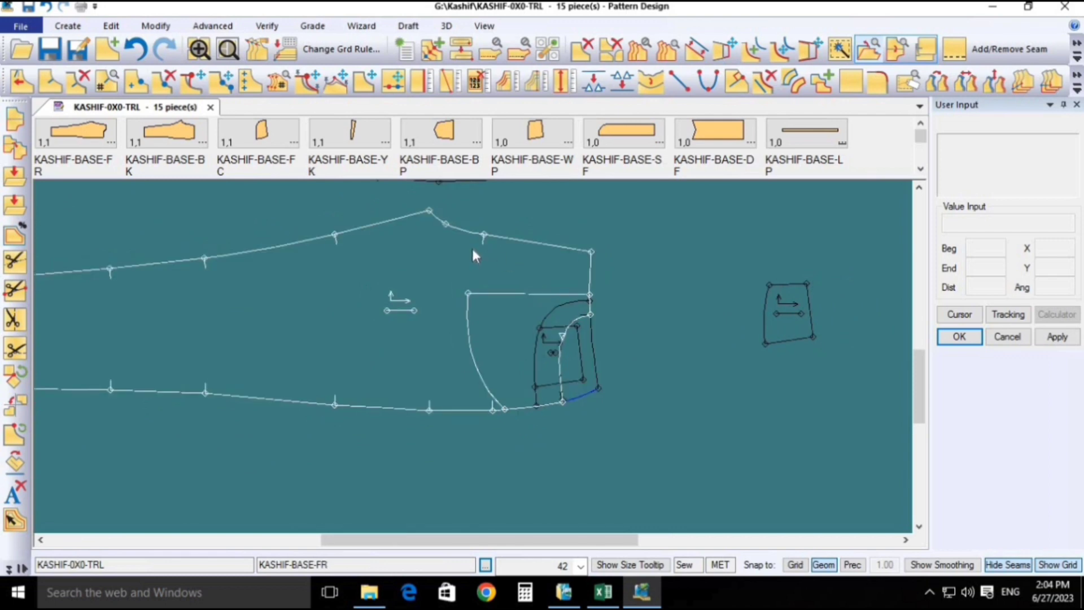
pyautogui.click(212, 26)
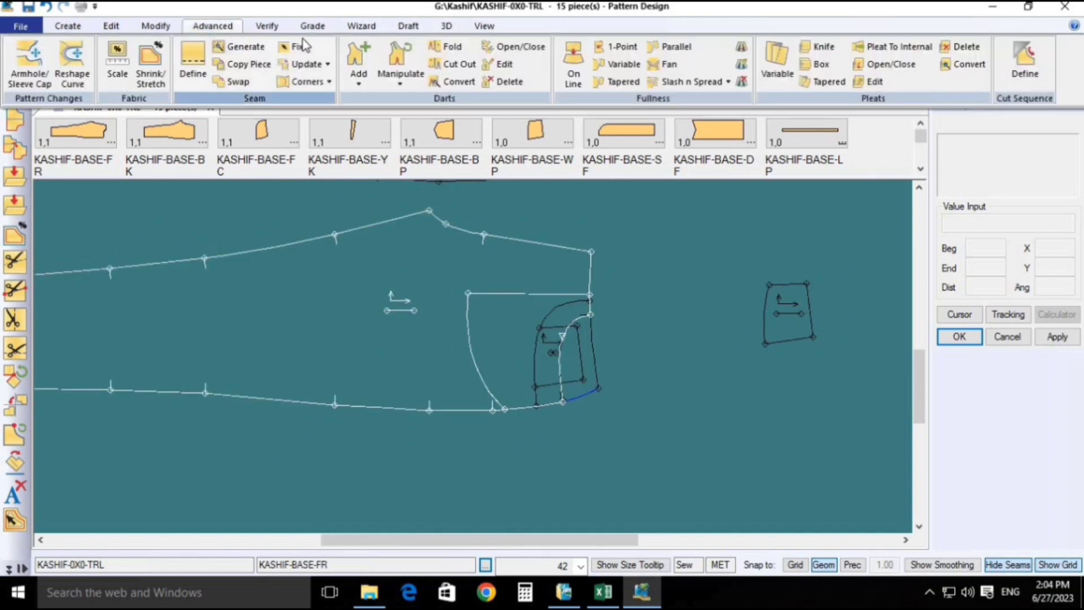
pyautogui.click(275, 26)
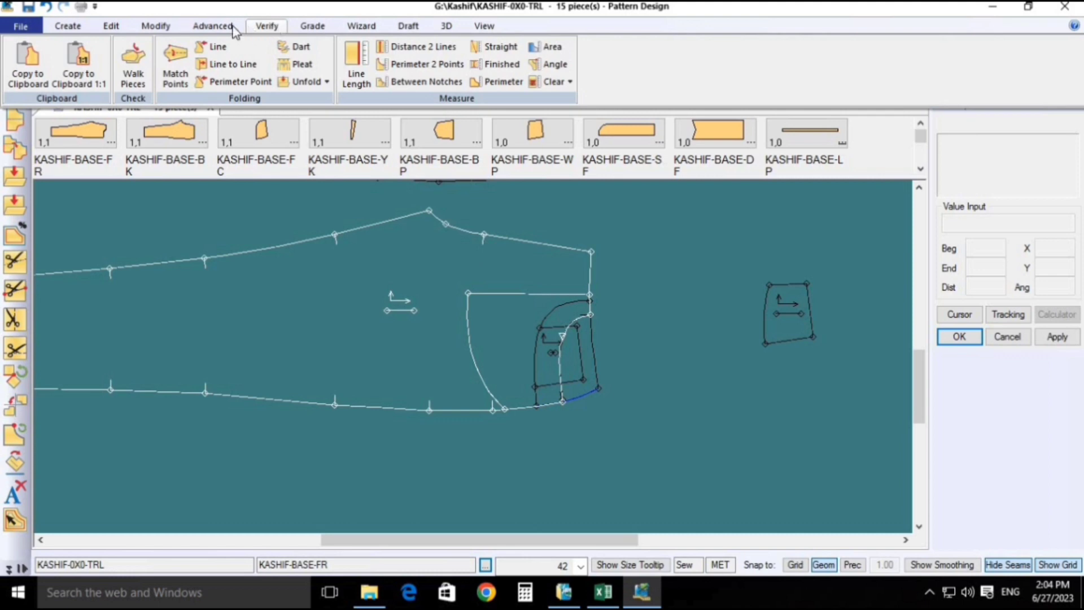
pyautogui.click(215, 27)
pyautogui.click(155, 26)
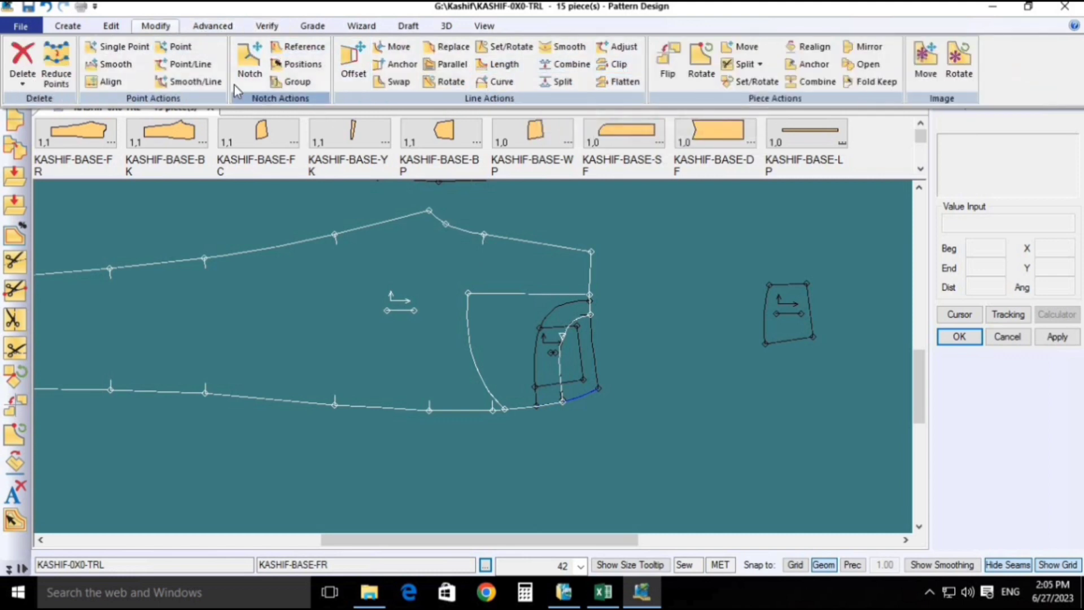
pyautogui.click(110, 27)
pyautogui.click(74, 27)
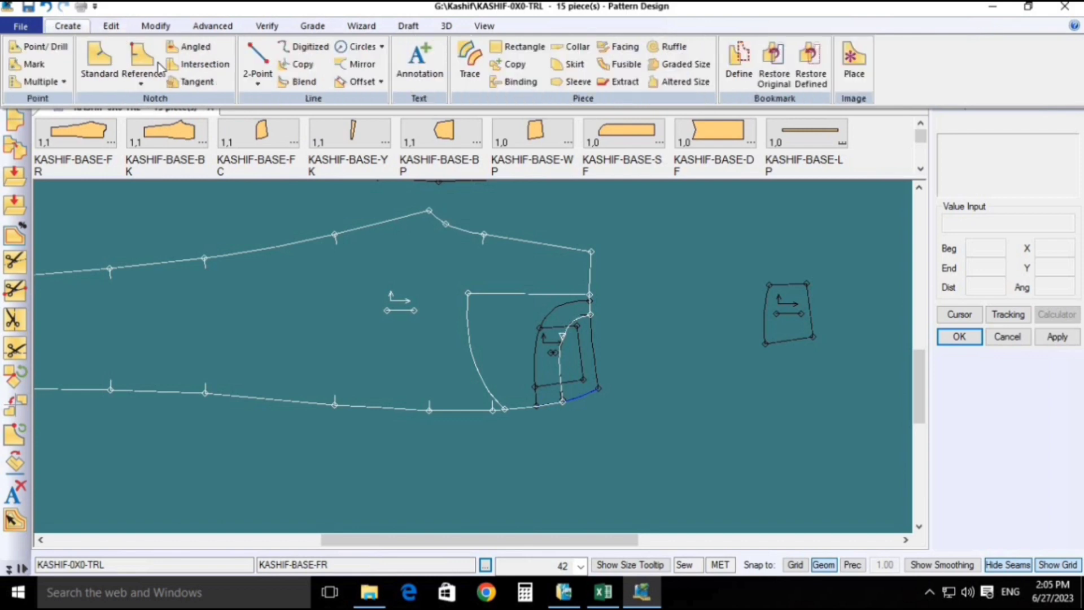
pyautogui.click(471, 62)
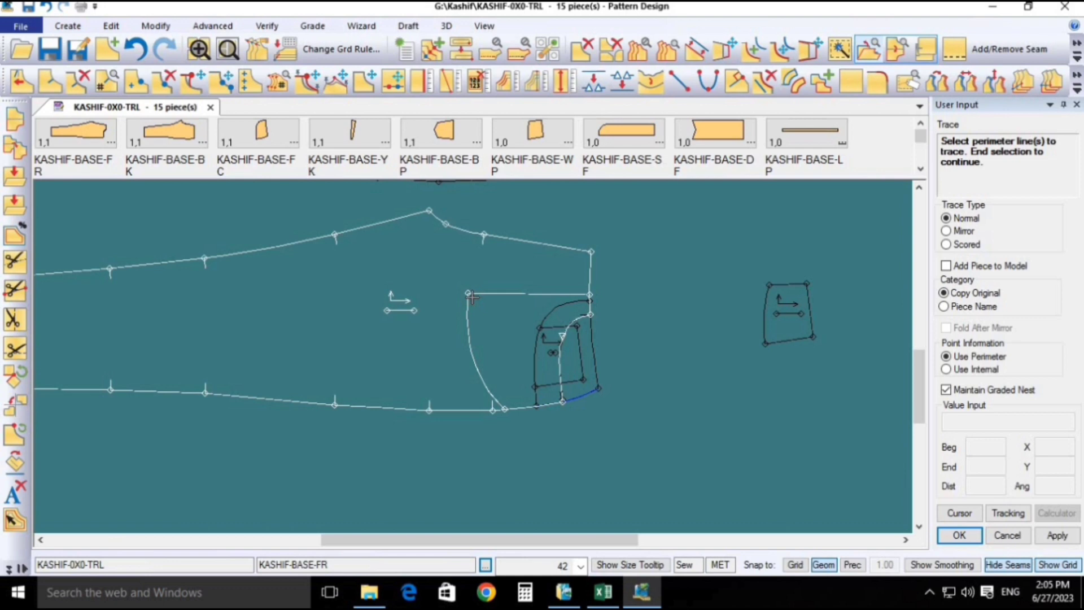
pyautogui.click(467, 334)
pyautogui.click(499, 294)
pyautogui.click(589, 277)
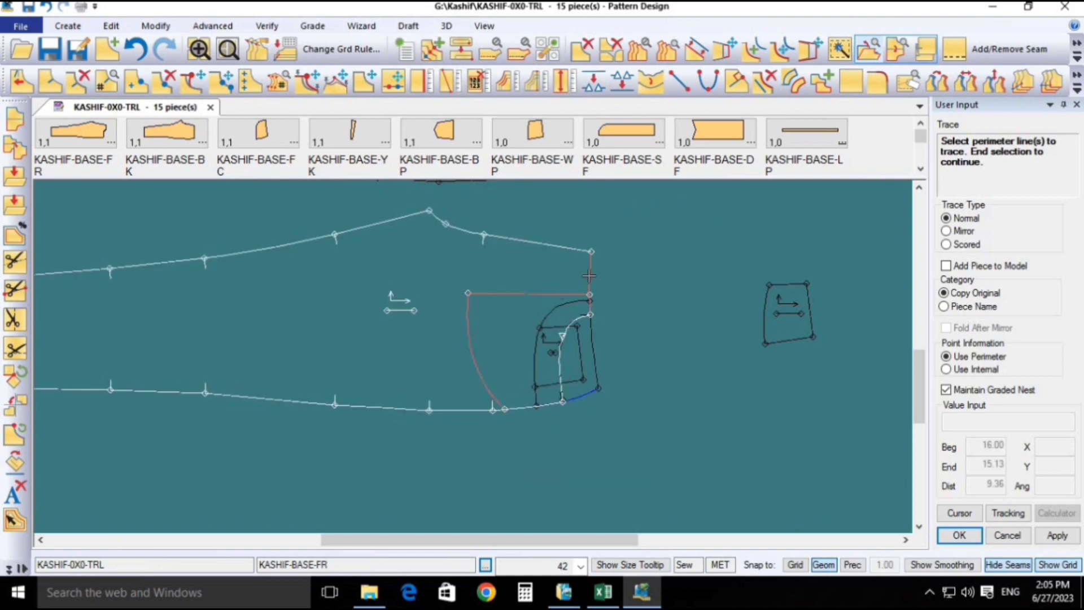
pyautogui.click(594, 341)
pyautogui.rightClick(620, 255)
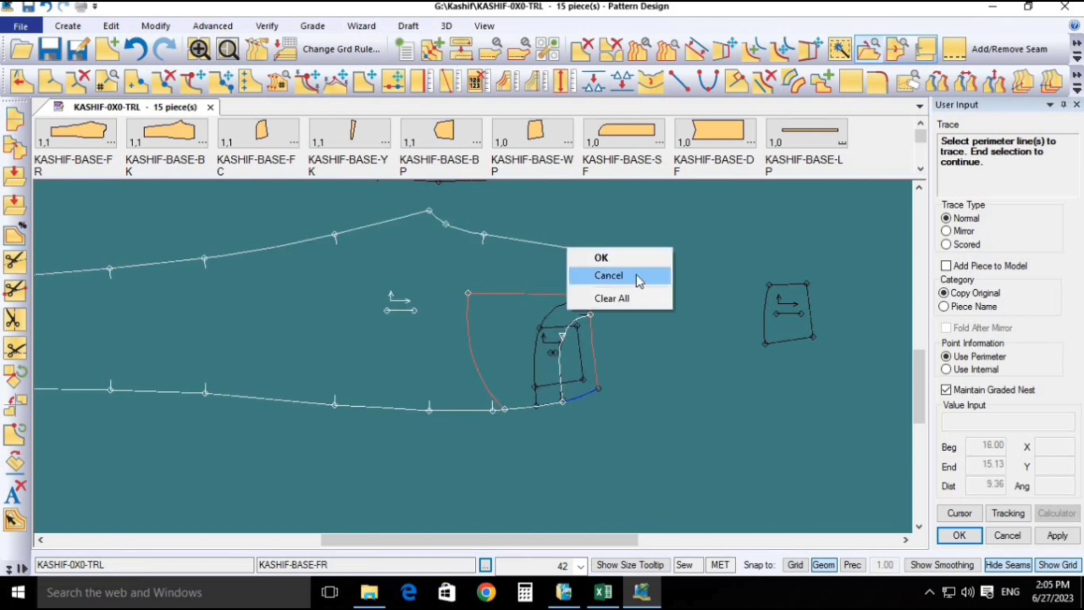
pyautogui.click(635, 276)
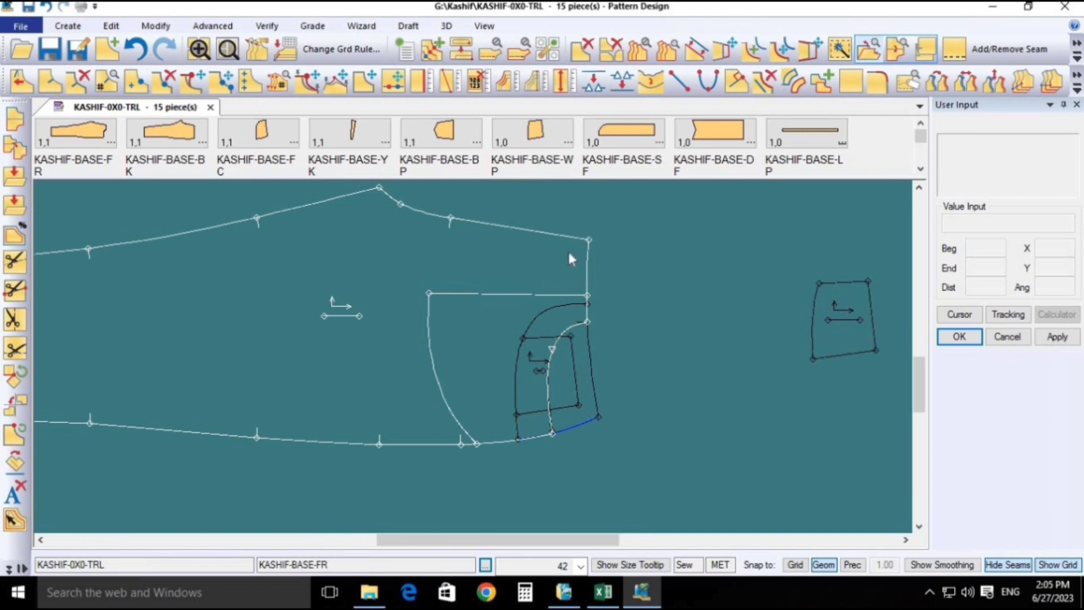
# - Start a normal Trace with the pocket bag lines, the waist edges and the side-seam edges of the front panel and KASHIF-BASE-FC as perimeter
pyautogui.click(67, 26)
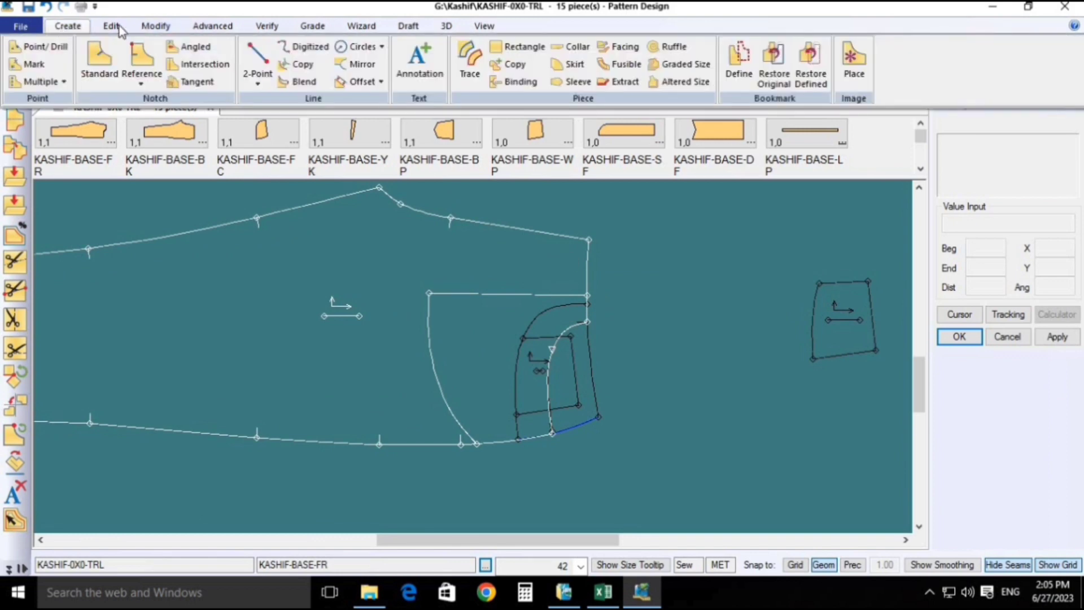
pyautogui.click(469, 62)
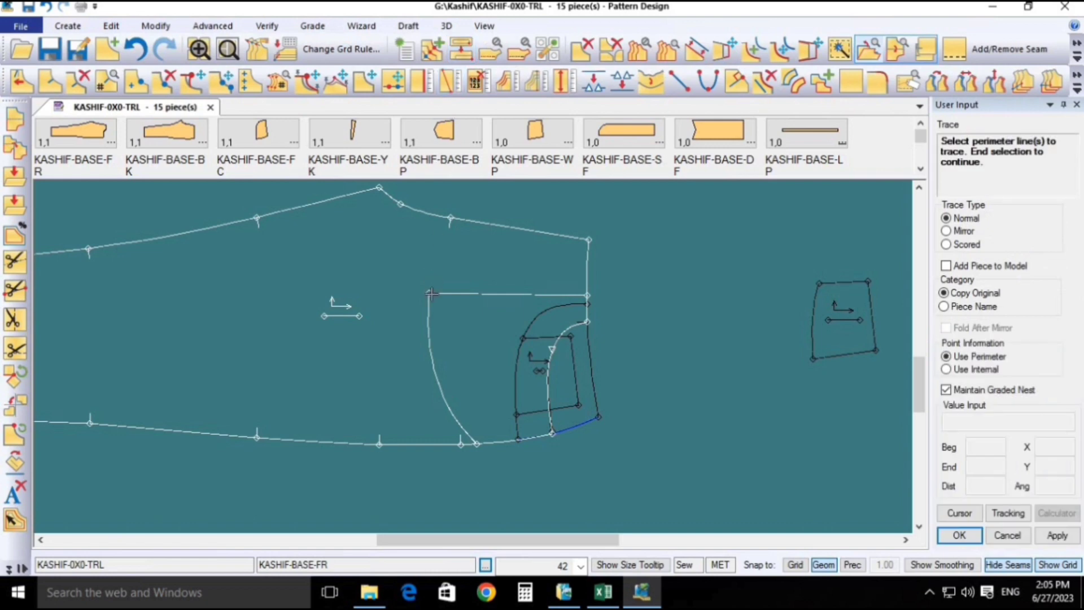
pyautogui.click(430, 312)
pyautogui.click(454, 295)
pyautogui.click(587, 265)
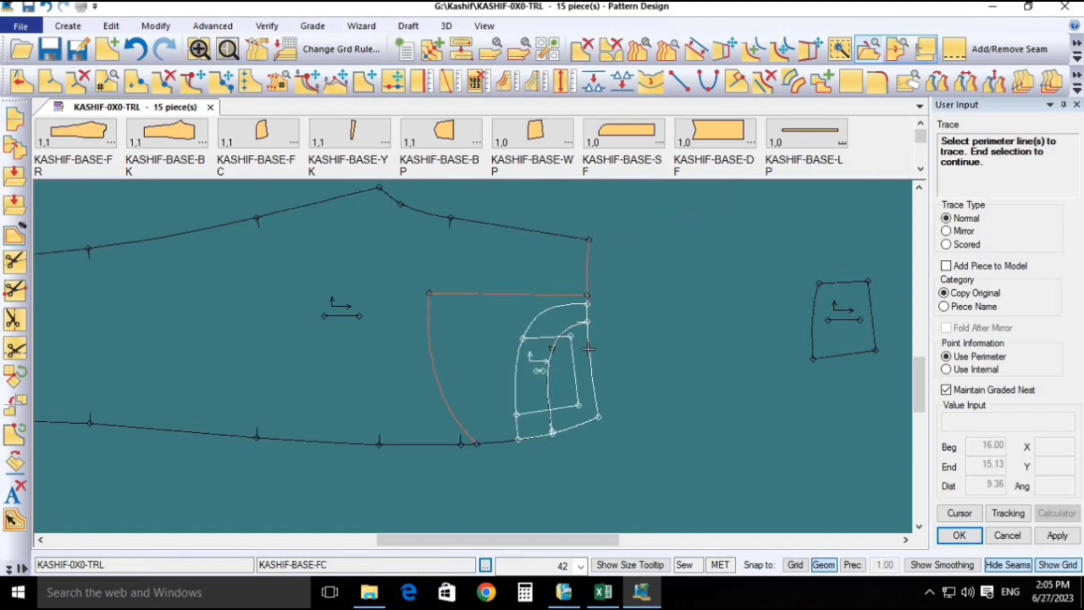
pyautogui.click(588, 350)
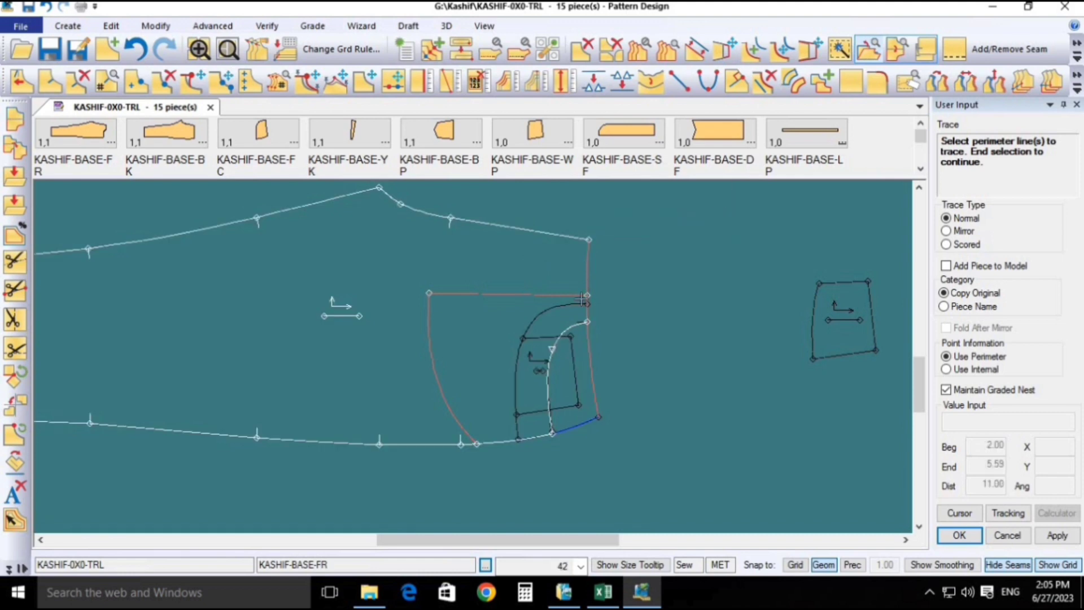
pyautogui.click(579, 425)
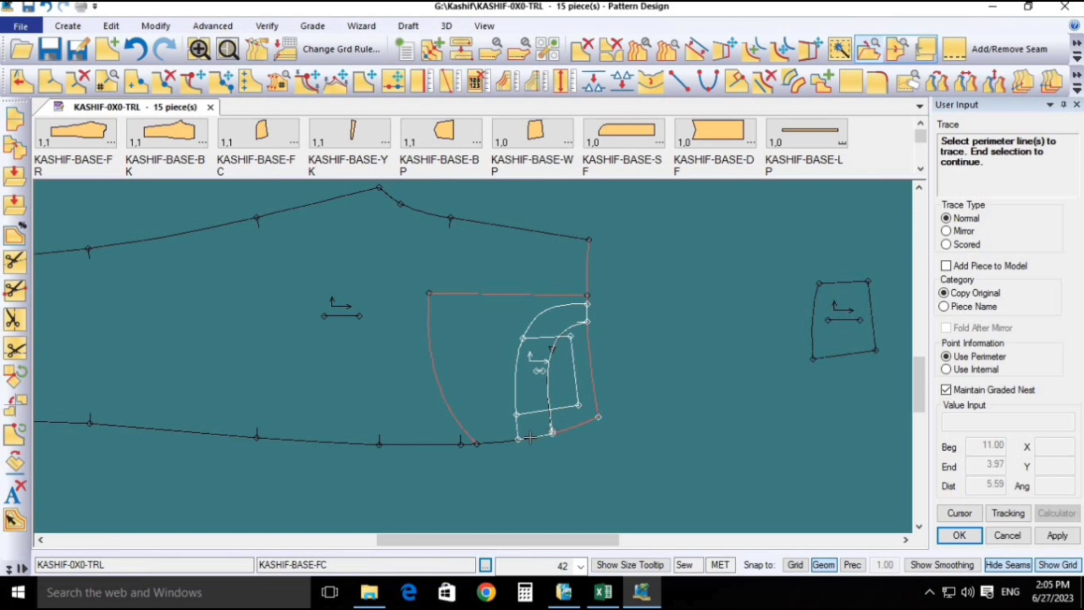
pyautogui.scroll(2, 535, 438)
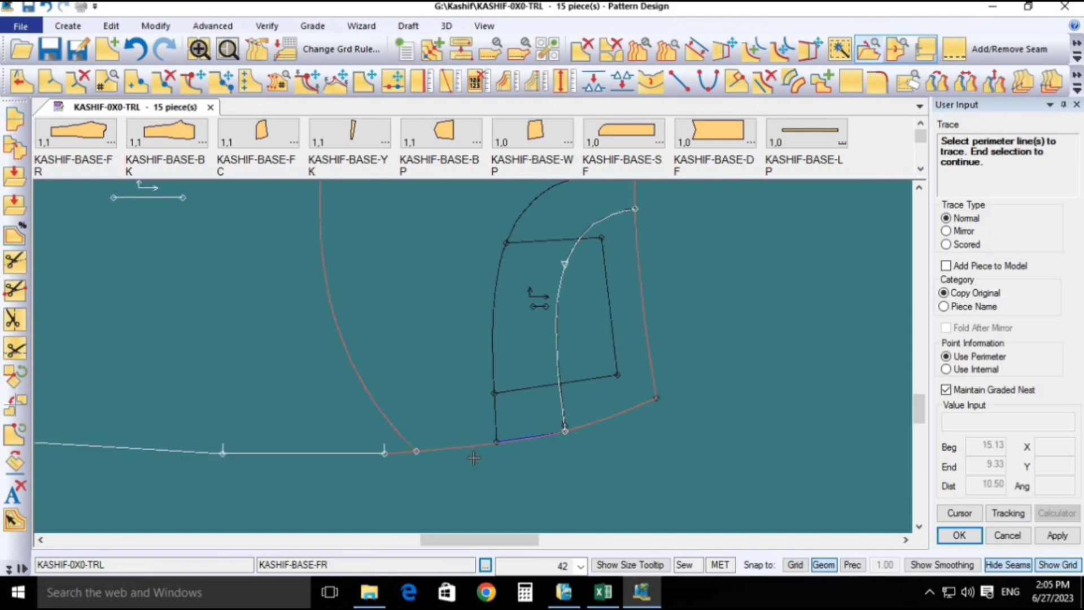
pyautogui.scroll(-2, 477, 434)
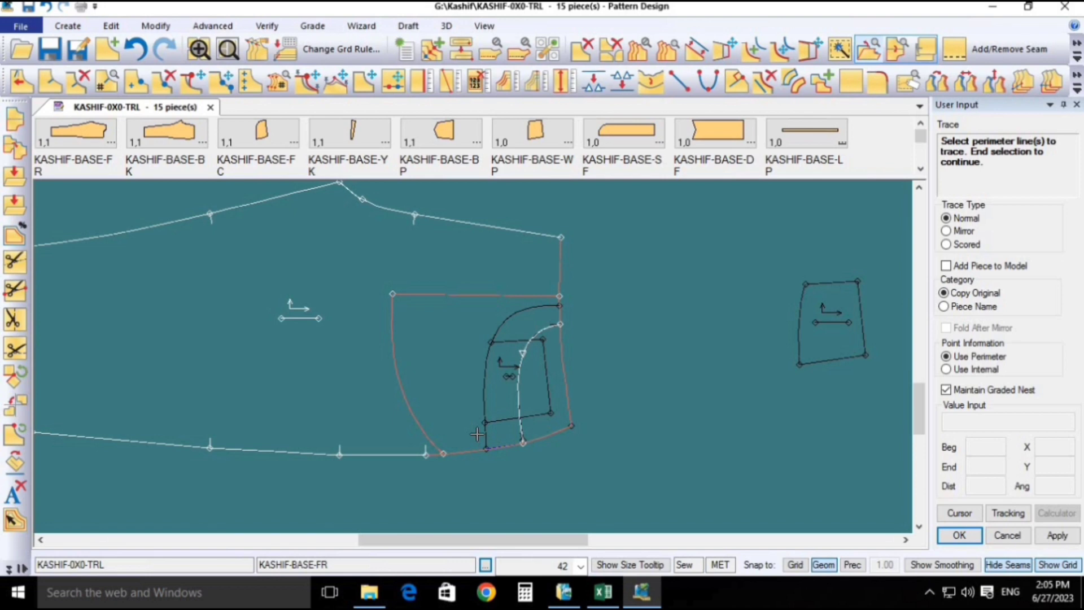
pyautogui.click(477, 434)
pyautogui.rightClick(649, 326)
pyautogui.click(648, 324)
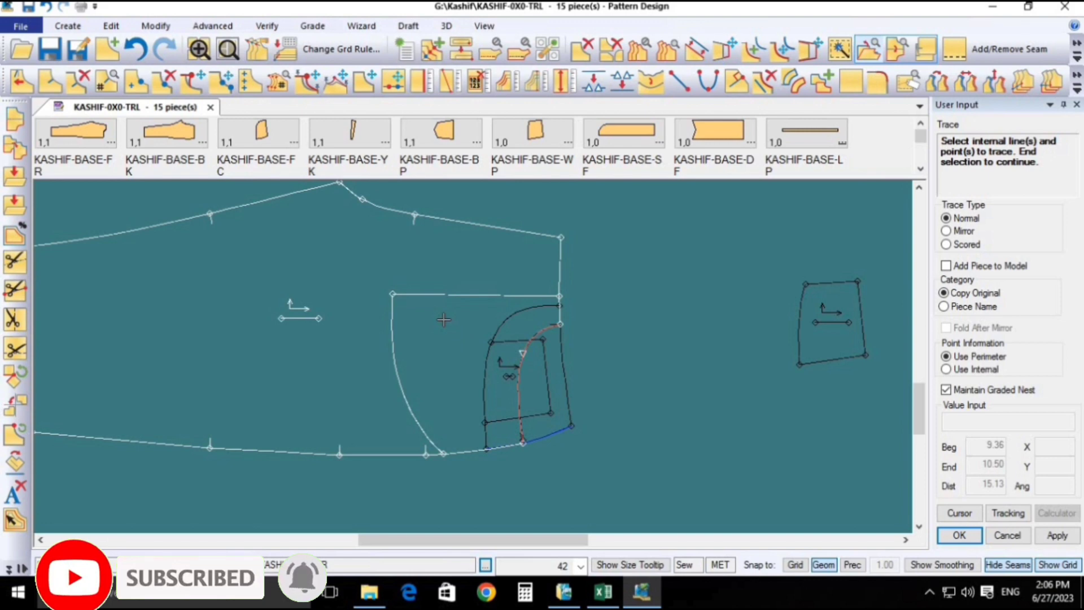
# - Complete the trace with the pocket-opening curve as internal line, place the piece beside the front panel, and accept the name KASHIF-BASE-FR1
pyautogui.rightClick(652, 344)
pyautogui.click(657, 348)
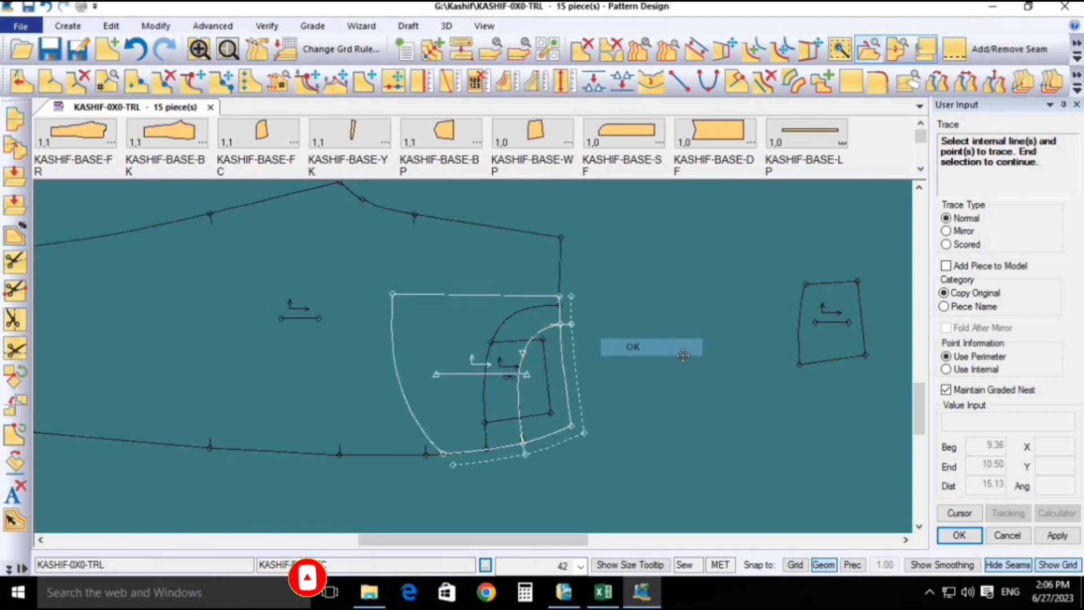
pyautogui.click(692, 408)
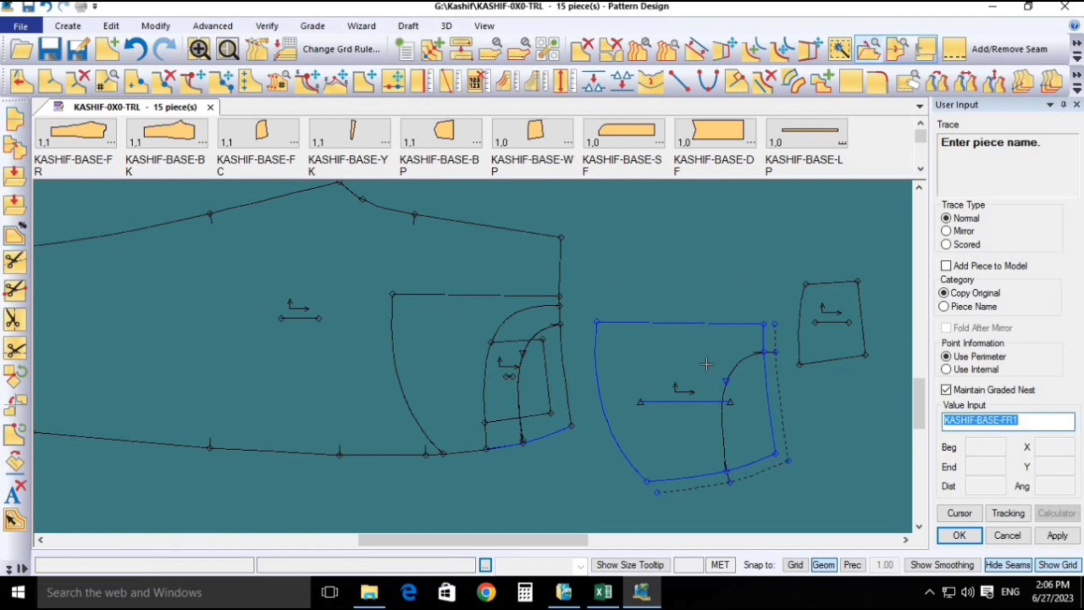
pyautogui.press('Return')
# - Separate the KASHIF-BASE-FC piece from the front panel and the traced piece, and delete it from the work area
pyautogui.moveTo(518, 424)
pyautogui.mouseDown()
pyautogui.moveTo(640, 272)
pyautogui.moveTo(655, 277)
pyautogui.mouseUp()
pyautogui.moveTo(421, 363); pyautogui.dragTo(382, 410)
pyautogui.scroll(-2, 380, 410)
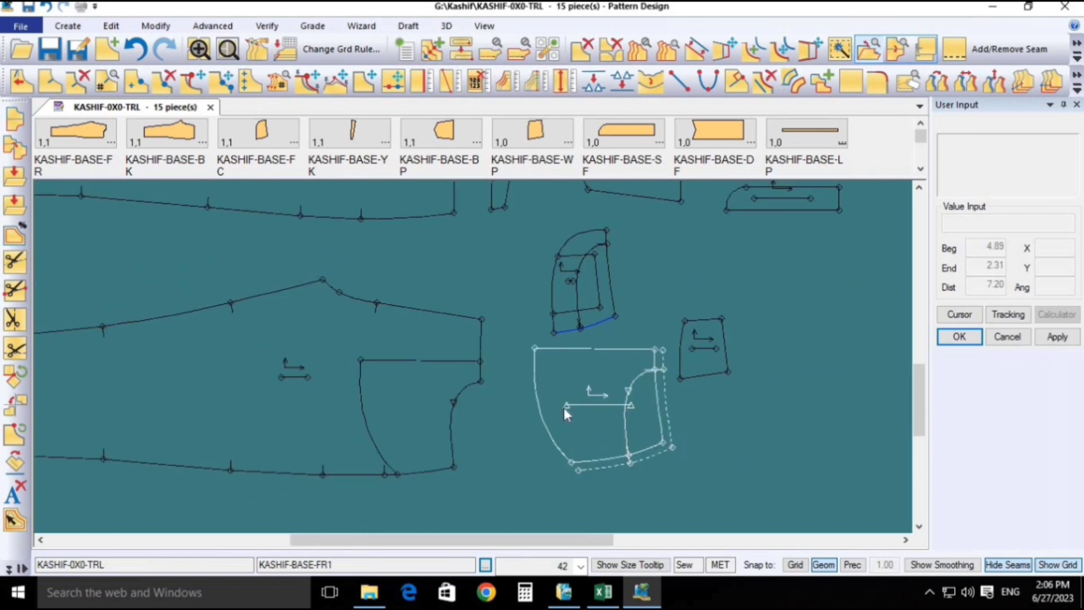
pyautogui.scroll(2, 565, 320)
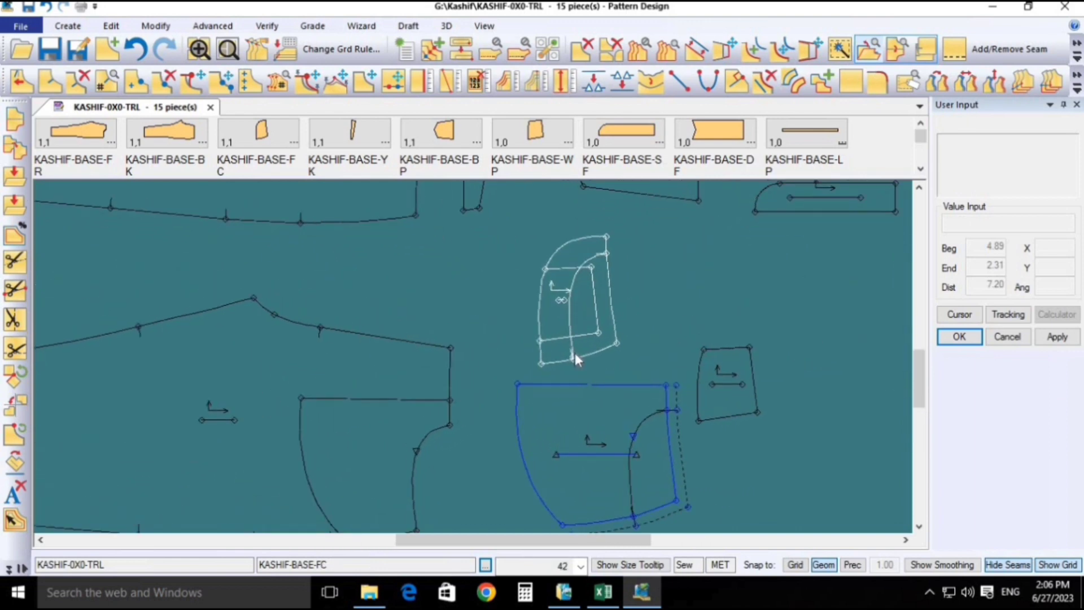
pyautogui.click(581, 49)
pyautogui.click(576, 299)
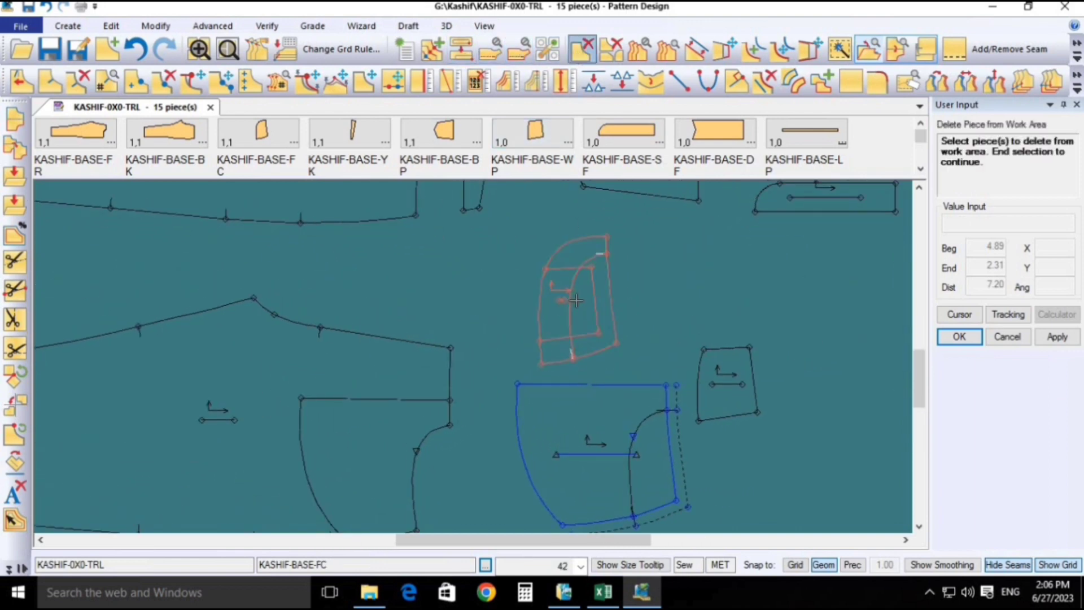
pyautogui.rightClick(576, 300)
pyautogui.click(577, 302)
pyautogui.rightClick(576, 302)
pyautogui.click(578, 303)
# - Move the KASHIF-BASE-WP piece farther away from the traced pocket bag piece
pyautogui.scroll(-2, 577, 301)
pyautogui.scroll(3, 675, 395)
pyautogui.click(824, 364)
pyautogui.scroll(-3, 737, 379)
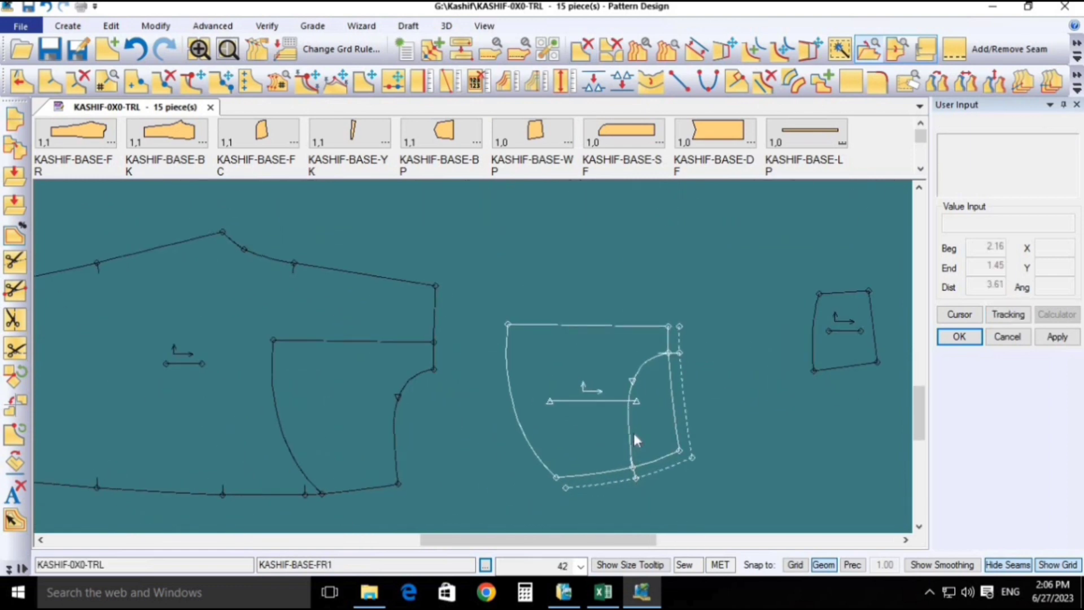
pyautogui.scroll(-1, 637, 463)
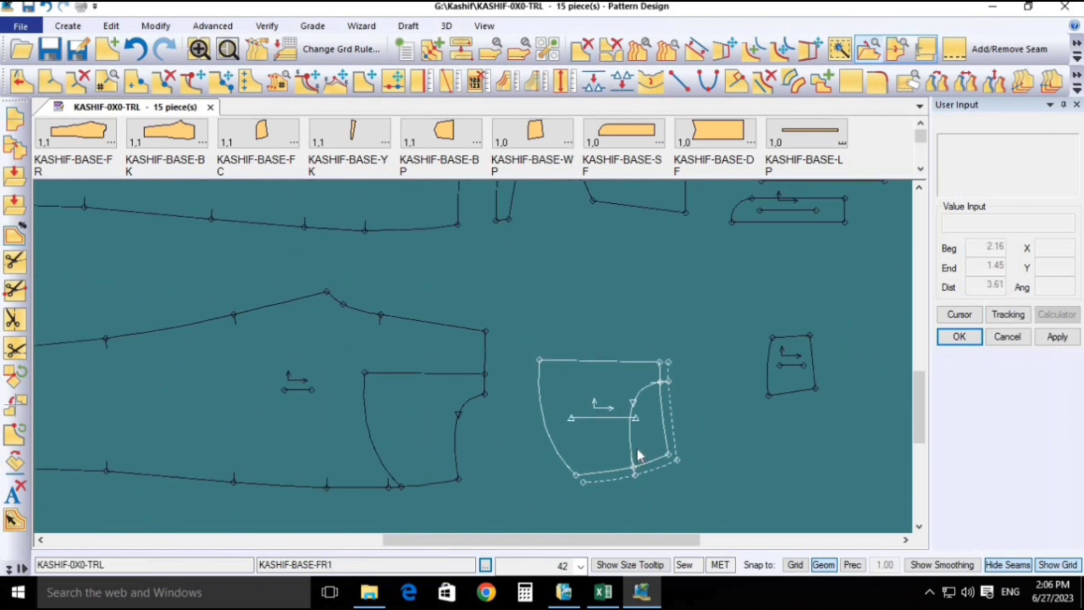
pyautogui.click(638, 451)
pyautogui.click(486, 26)
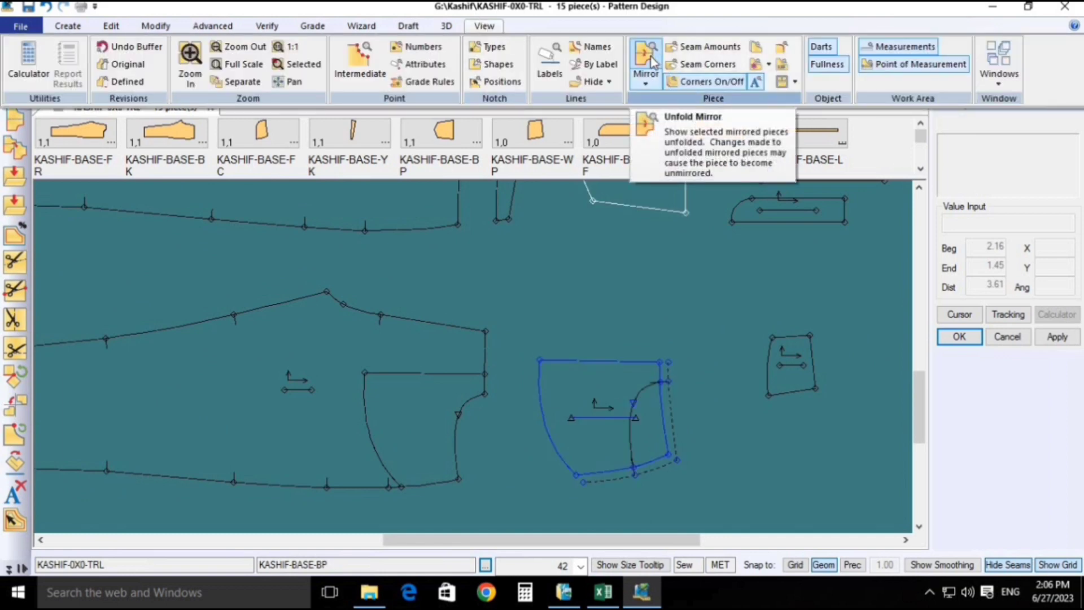
pyautogui.click(312, 26)
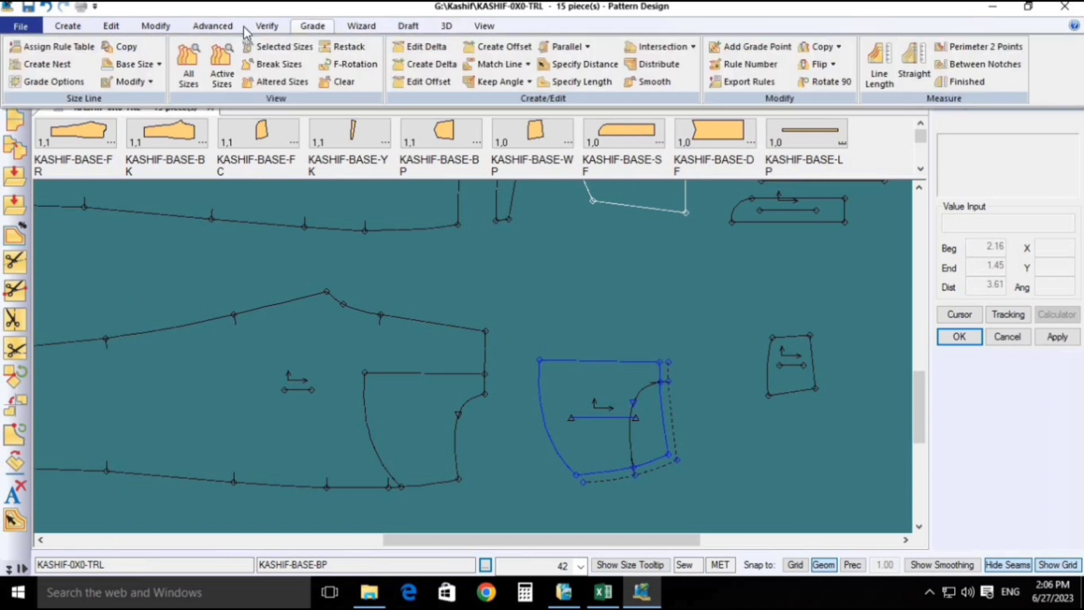
pyautogui.click(236, 26)
pyautogui.click(264, 26)
pyautogui.click(312, 26)
pyautogui.click(364, 27)
pyautogui.click(215, 26)
# - Mirror the traced pocket bag piece about its straight inner edge without folding it, and place it clear of the front panel
pyautogui.click(153, 25)
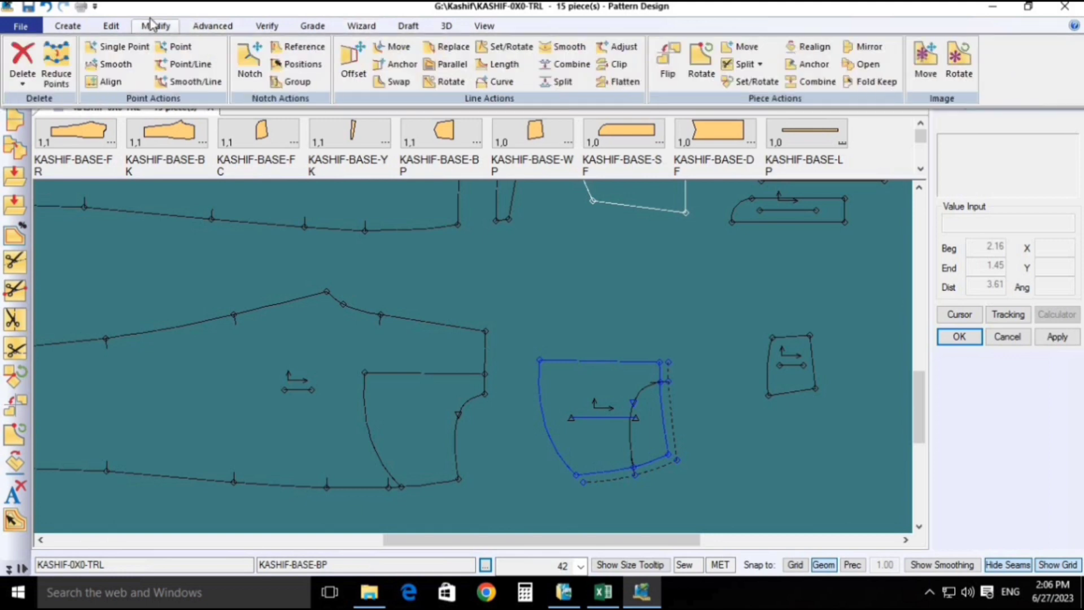
pyautogui.click(869, 48)
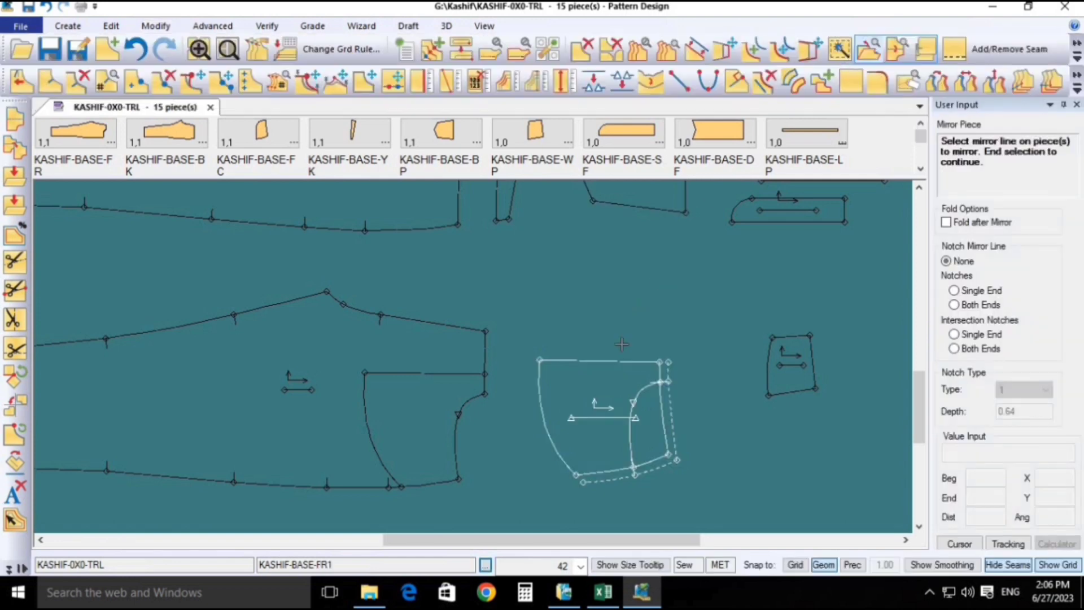
pyautogui.click(615, 364)
pyautogui.scroll(-2, 618, 367)
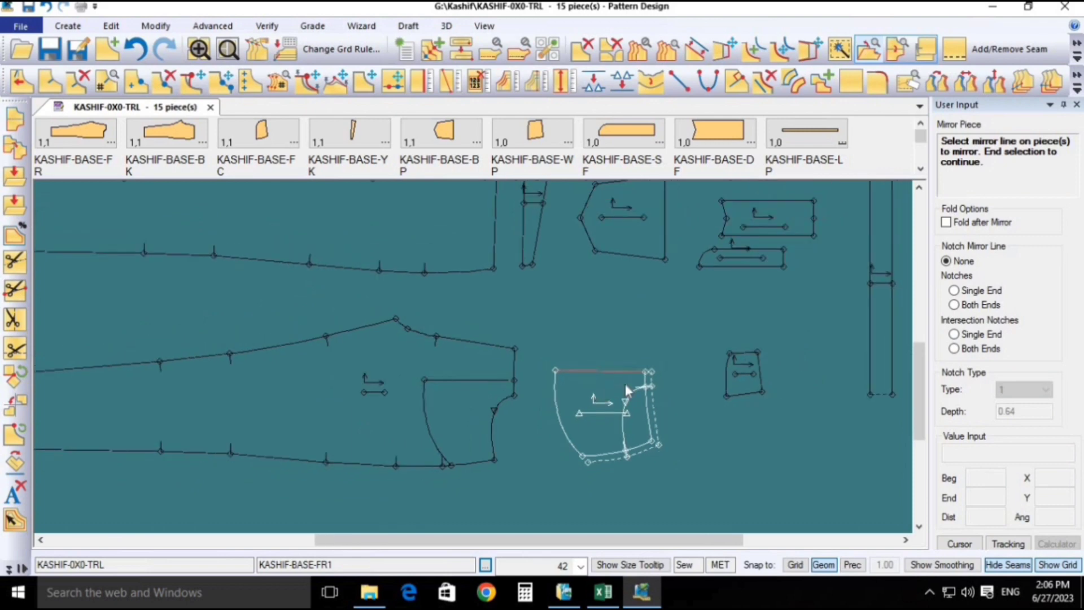
pyautogui.rightClick(625, 368)
pyautogui.click(624, 367)
pyautogui.moveTo(620, 374); pyautogui.dragTo(605, 404)
pyautogui.scroll(2, 602, 420)
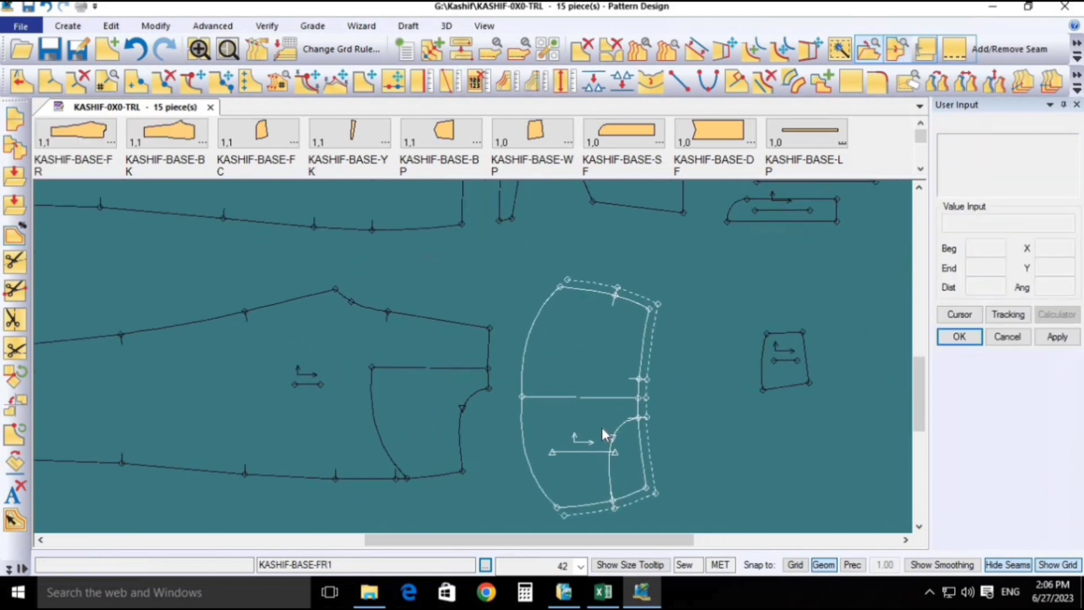
pyautogui.click(614, 413)
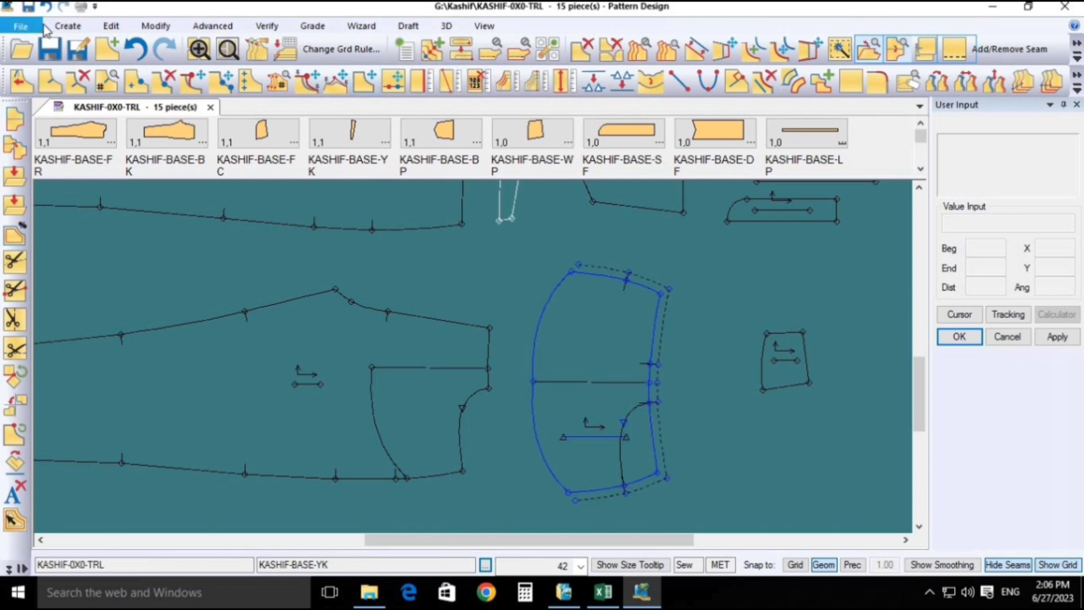
# - Trace the mirrored piece's perimeter along both bag curves, the full half's side-seam and waist edges, the pocket-opening curve and the lower side-seam edge
pyautogui.click(68, 26)
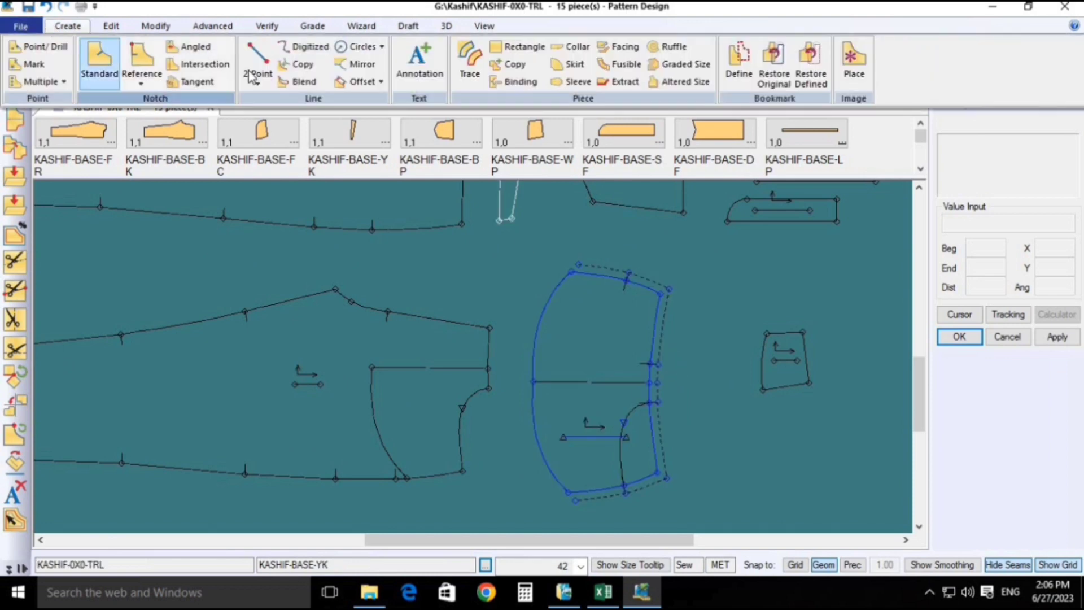
pyautogui.click(470, 62)
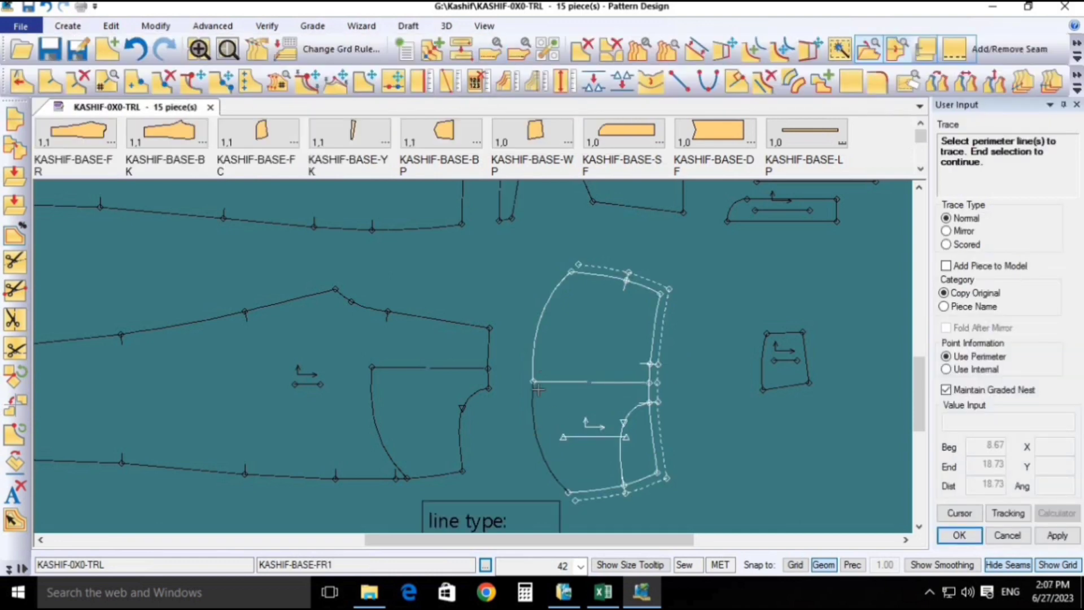
pyautogui.click(539, 327)
pyautogui.click(589, 277)
pyautogui.click(642, 286)
pyautogui.click(652, 338)
pyautogui.scroll(1, 636, 406)
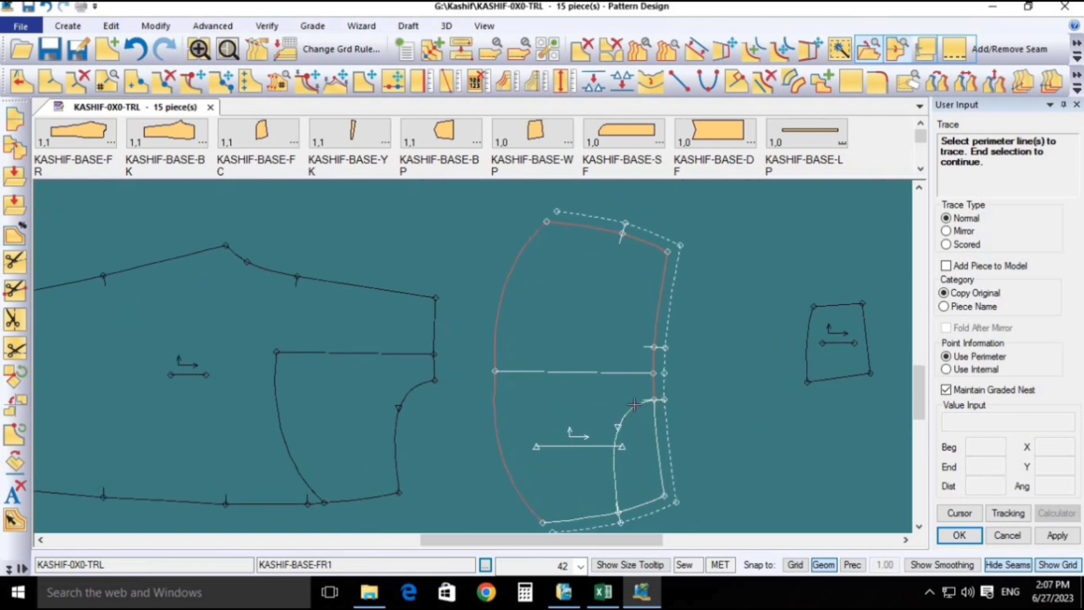
pyautogui.click(636, 402)
pyautogui.scroll(-1, 635, 402)
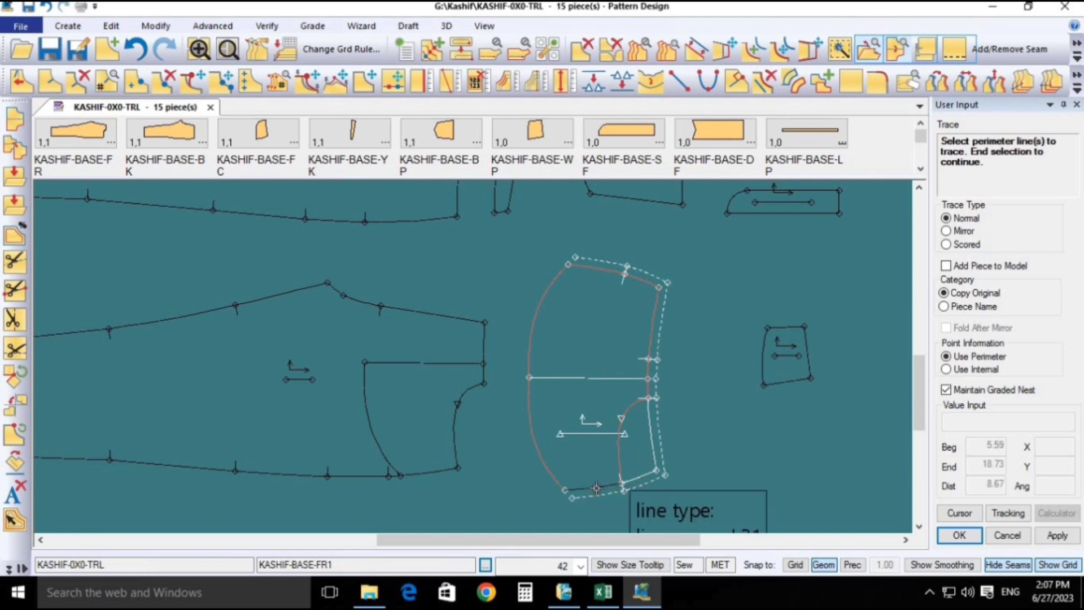
pyautogui.rightClick(606, 386)
pyautogui.click(607, 391)
# - Include the mirror line as the traced piece's internal line, place the piece beside the original, and accept the suggested name
pyautogui.click(608, 383)
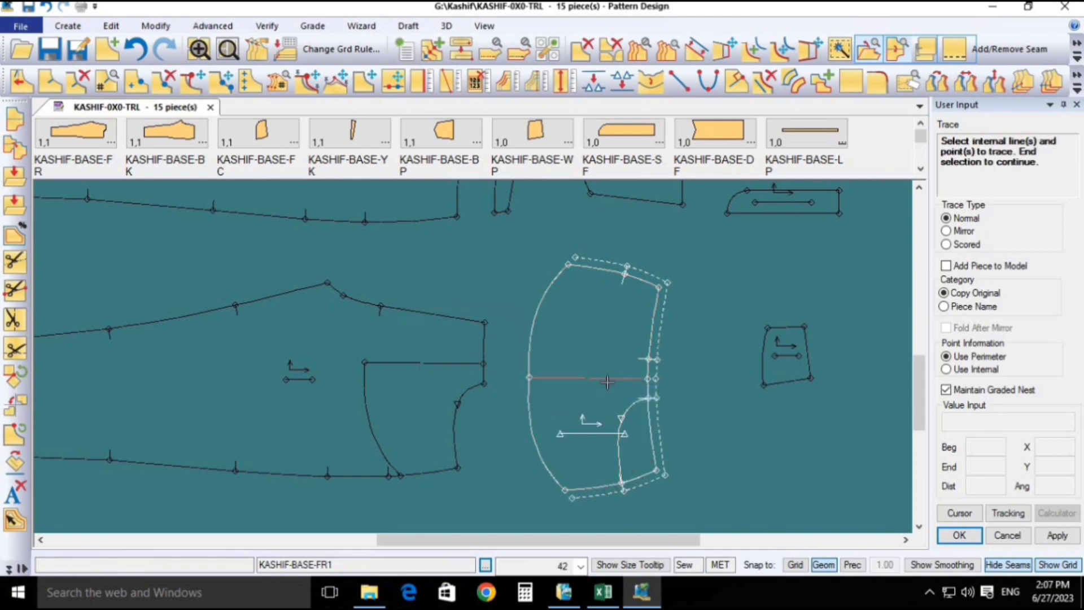
pyautogui.rightClick(623, 411)
pyautogui.click(624, 411)
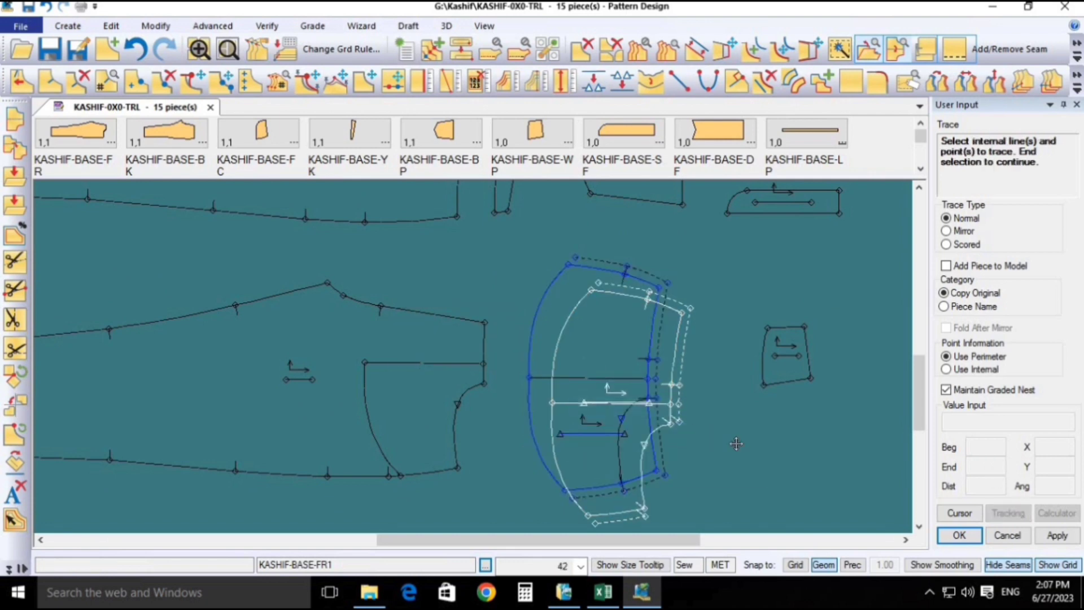
pyautogui.click(753, 398)
pyautogui.rightClick(753, 398)
pyautogui.click(754, 398)
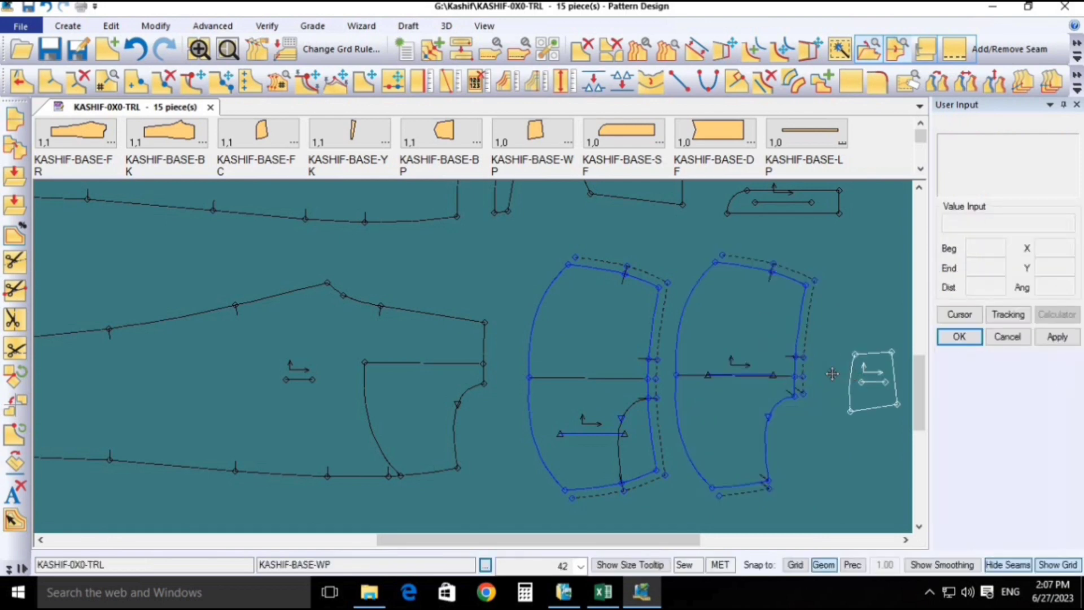
# - Shift KASHIF-BASE-WP aside and delete the mirrored KASHIF-BASE-FR1 piece from the work area
pyautogui.click(875, 379)
pyautogui.click(575, 414)
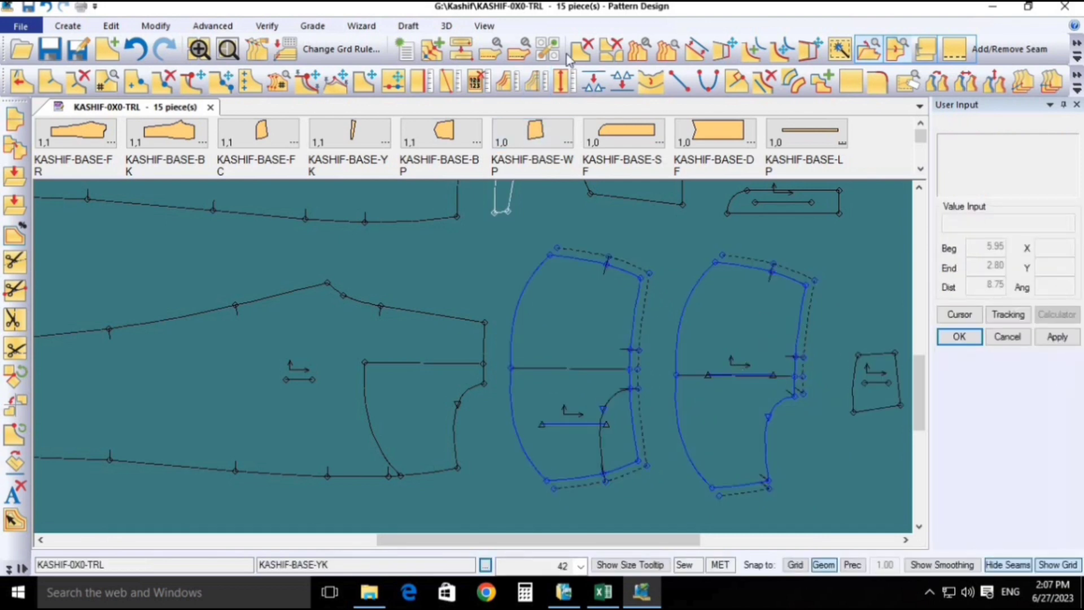
pyautogui.click(582, 50)
pyautogui.click(529, 316)
pyautogui.rightClick(530, 317)
pyautogui.click(583, 327)
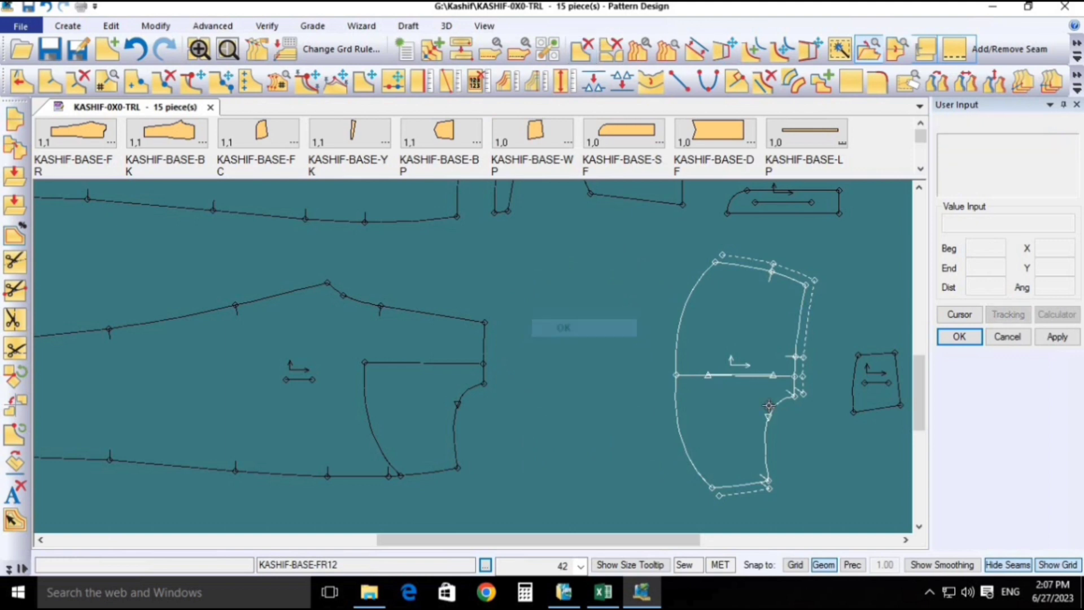
# - Move the KASHIF-BASE-FR12 pocket bag piece next to the front panel and display its nest with all sizes
pyautogui.click(567, 410)
pyautogui.click(570, 390)
pyautogui.click(608, 414)
pyautogui.press('F8')
pyautogui.click(600, 346)
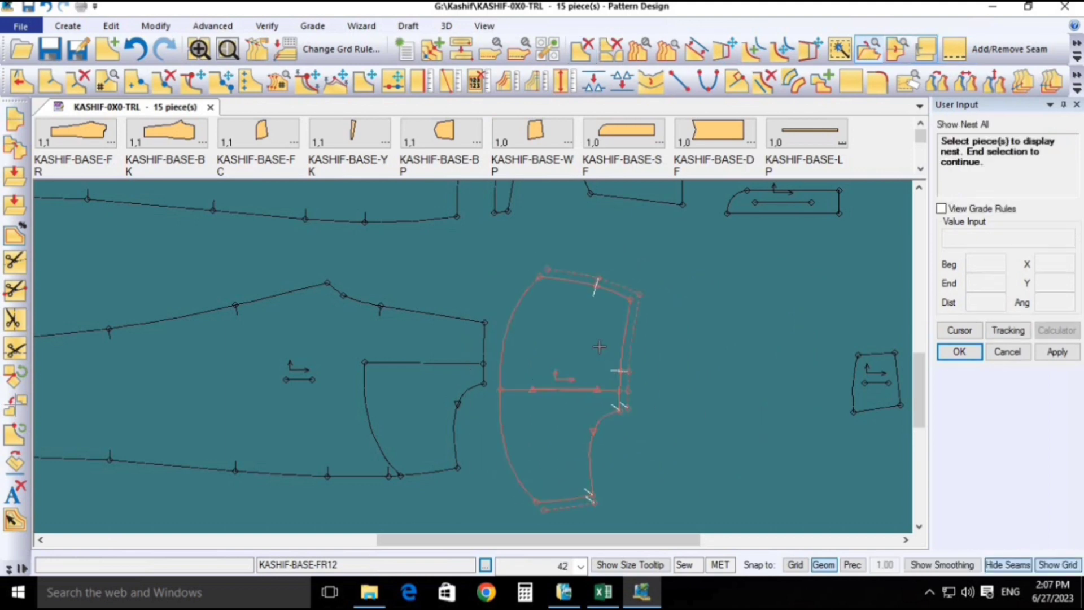
pyautogui.rightClick(600, 347)
pyautogui.click(600, 347)
pyautogui.scroll(3, 598, 455)
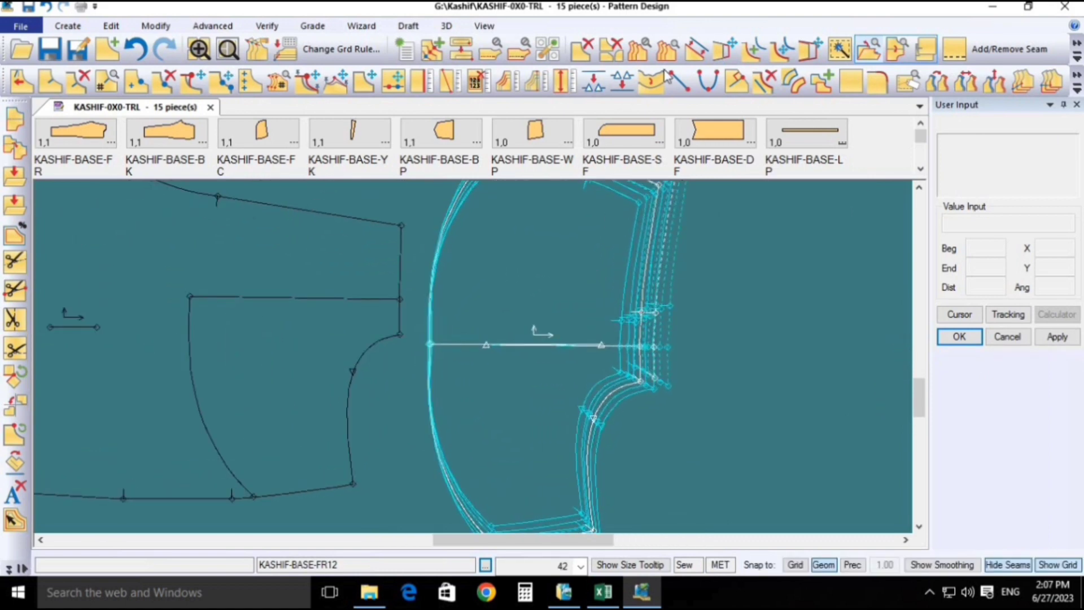
# - Measure the graded length of the KASHIF-BASE-FR12 piece's mirror line in every size, and close the measurement table
pyautogui.click(507, 82)
pyautogui.click(464, 345)
pyautogui.rightClick(465, 345)
pyautogui.click(484, 373)
pyautogui.moveTo(462, 202); pyautogui.dragTo(279, 209)
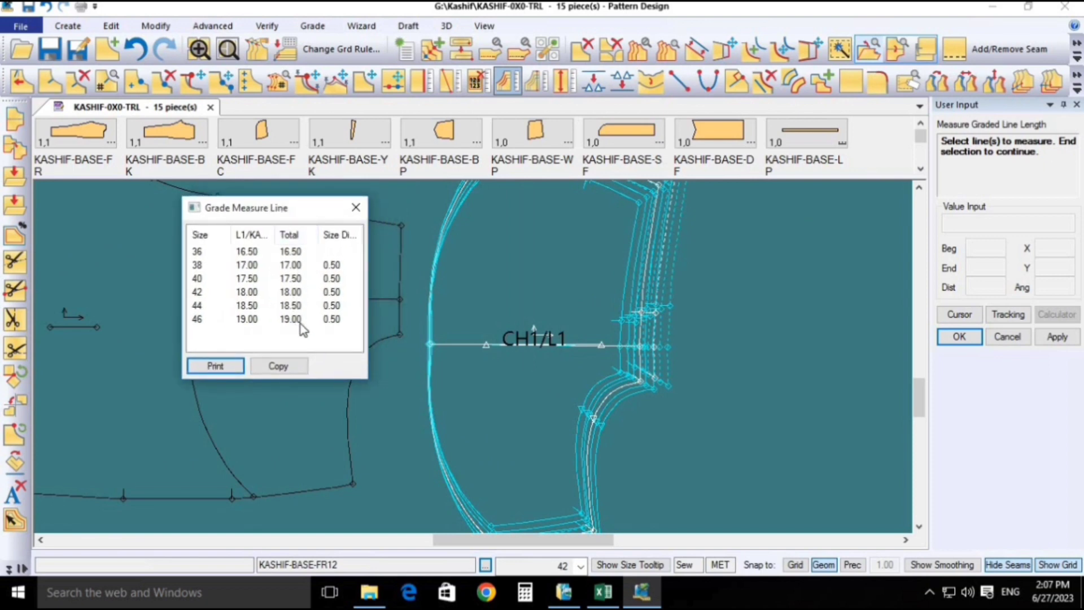
pyautogui.press('Escape')
pyautogui.scroll(-2, 702, 401)
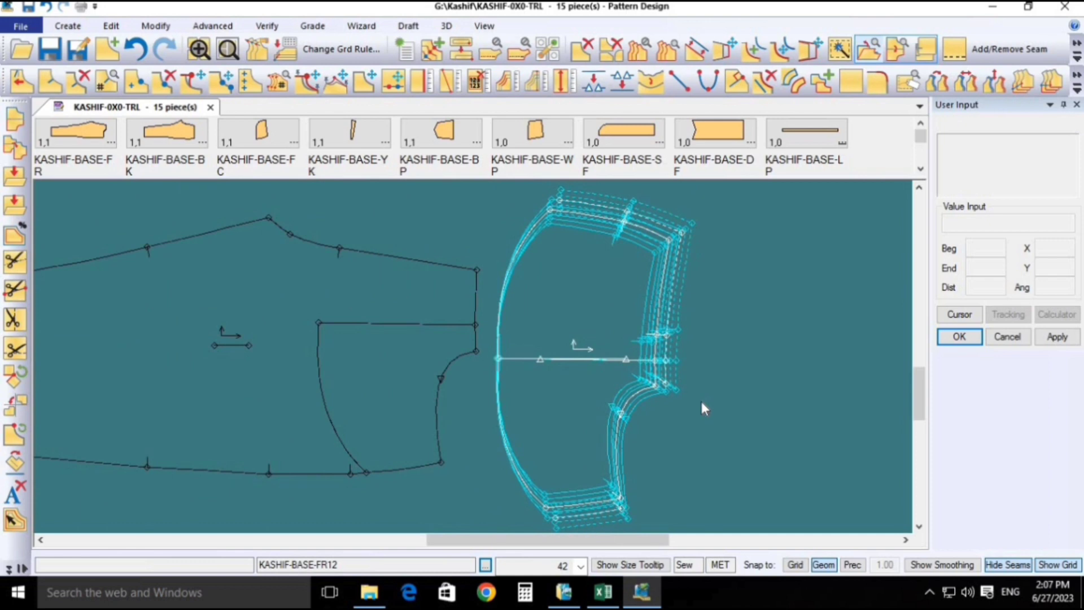
# - Clear the nest display on the KASHIF-BASE-FR12 pocket bag and place the KASHIF-BASE-PB piece beside it
pyautogui.click(700, 398)
pyautogui.moveTo(595, 339); pyautogui.dragTo(640, 343)
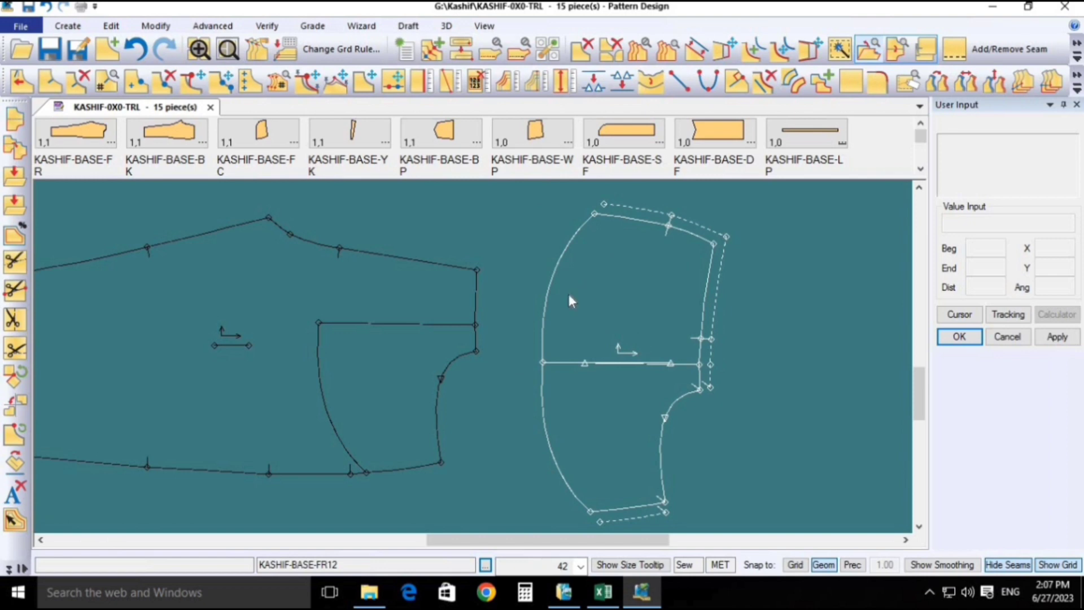
pyautogui.scroll(-3, 569, 296)
pyautogui.scroll(-1, 715, 134)
pyautogui.scroll(-1, 716, 137)
pyautogui.click(442, 136)
pyautogui.click(709, 333)
# - Show the seam lines and the seam amounts on all pieces in the work area
pyautogui.press('F8')
pyautogui.click(731, 450)
pyautogui.click(739, 436)
pyautogui.click(1003, 565)
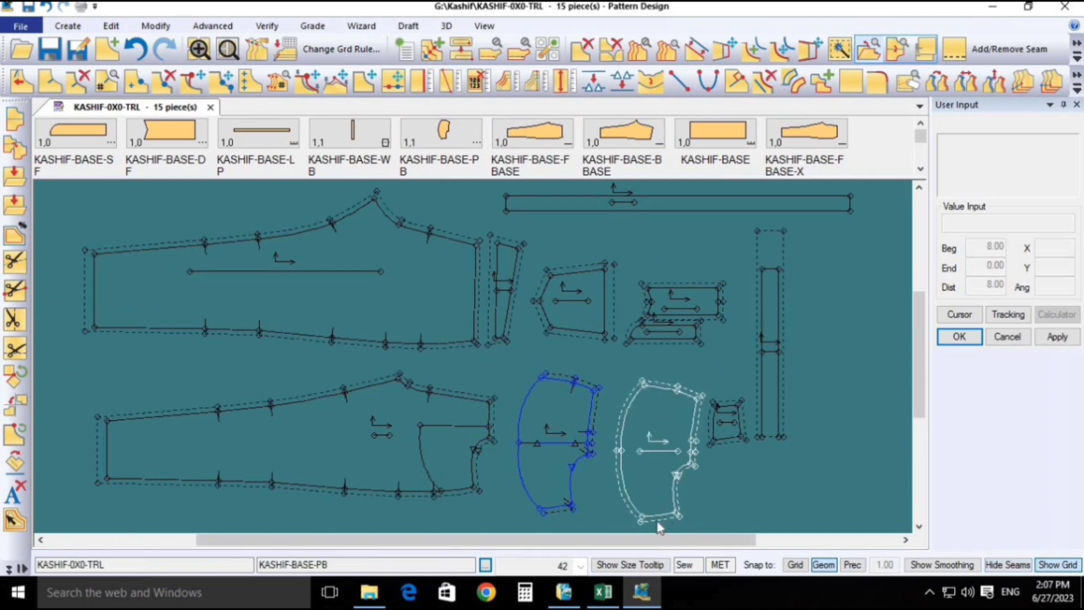
pyautogui.scroll(3, 701, 462)
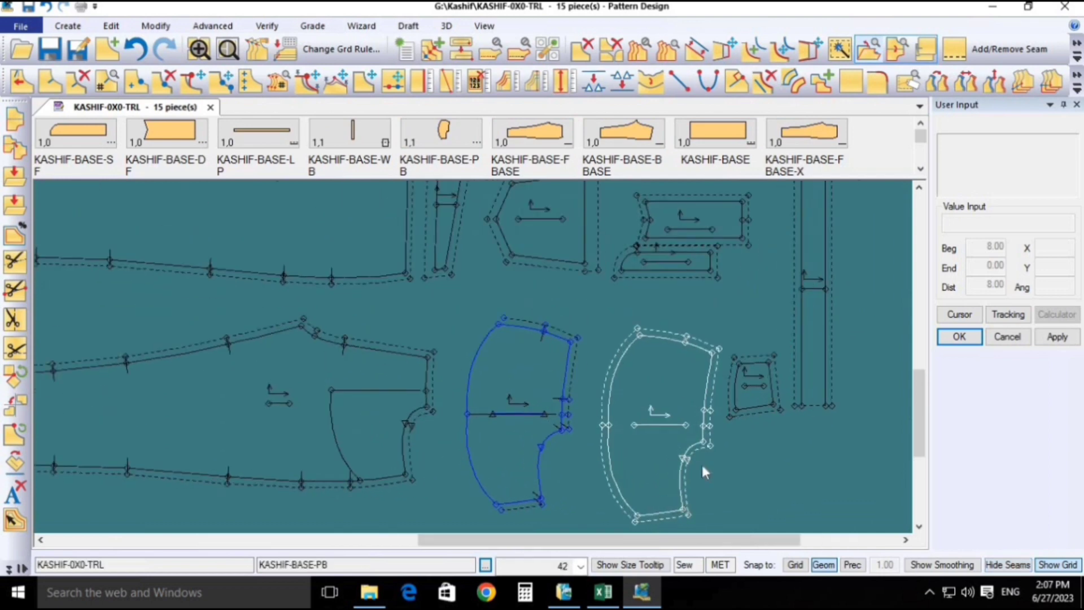
pyautogui.click(908, 80)
# - Move the small KASHIF-BASE-WP piece away from the two pocket bag pieces
pyautogui.click(647, 400)
pyautogui.click(769, 351)
pyautogui.click(845, 431)
pyautogui.scroll(-1, 506, 410)
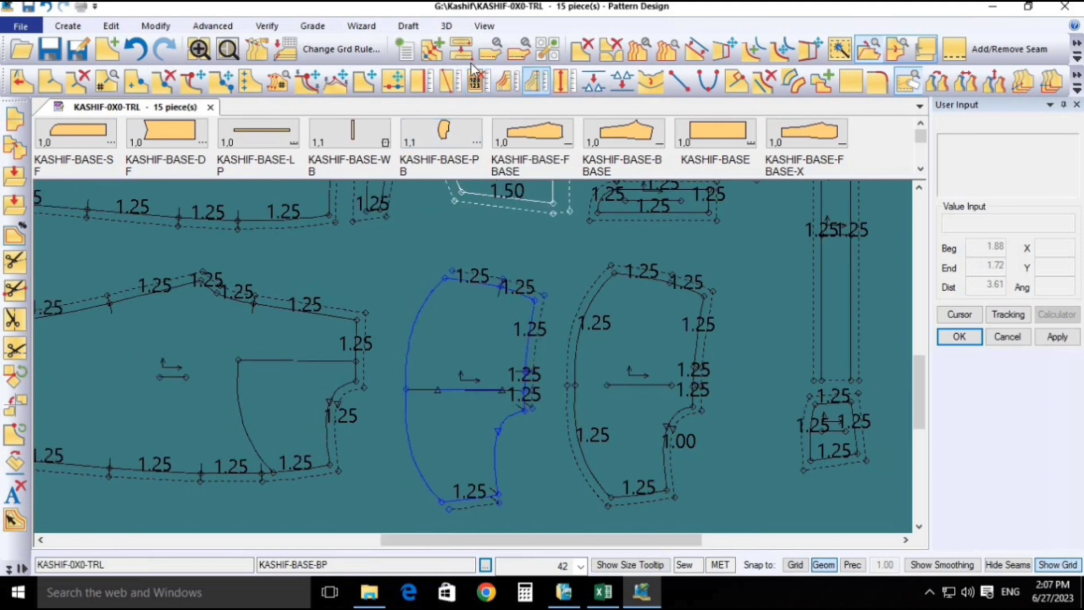
pyautogui.click(261, 25)
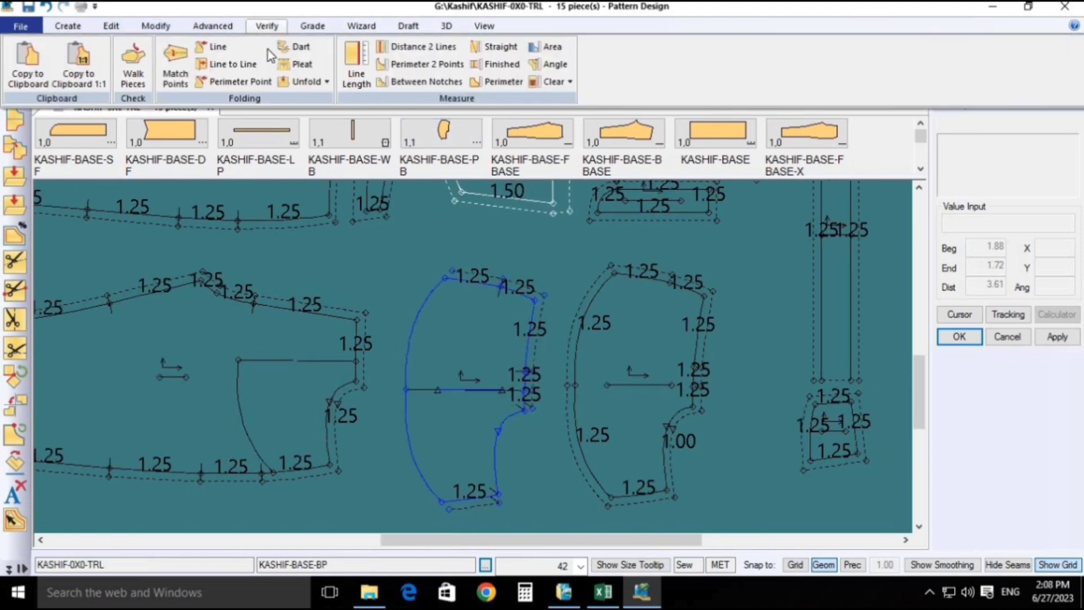
pyautogui.click(213, 27)
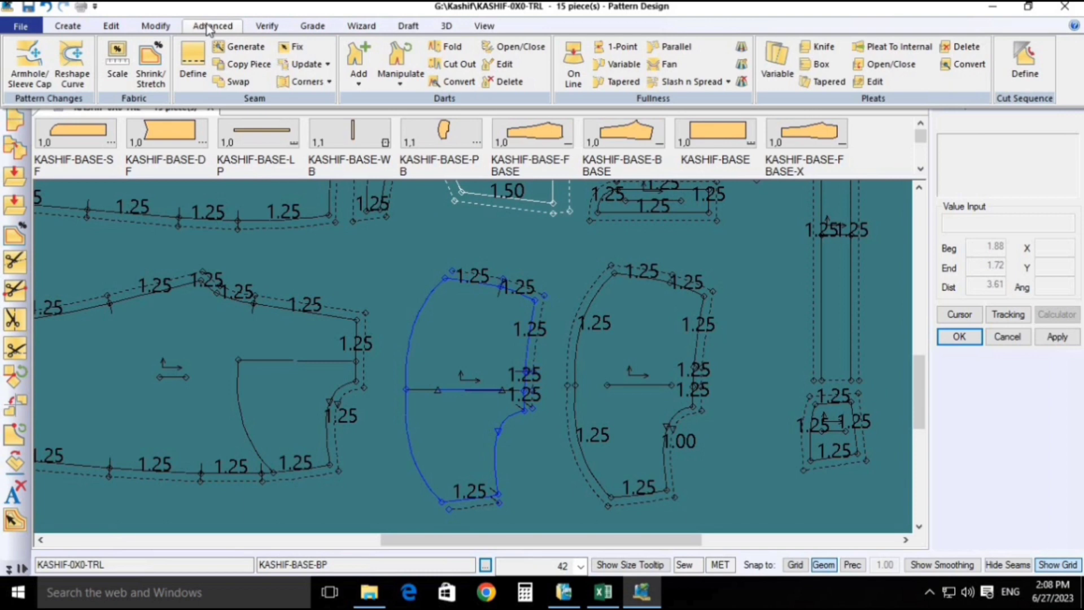
pyautogui.click(157, 26)
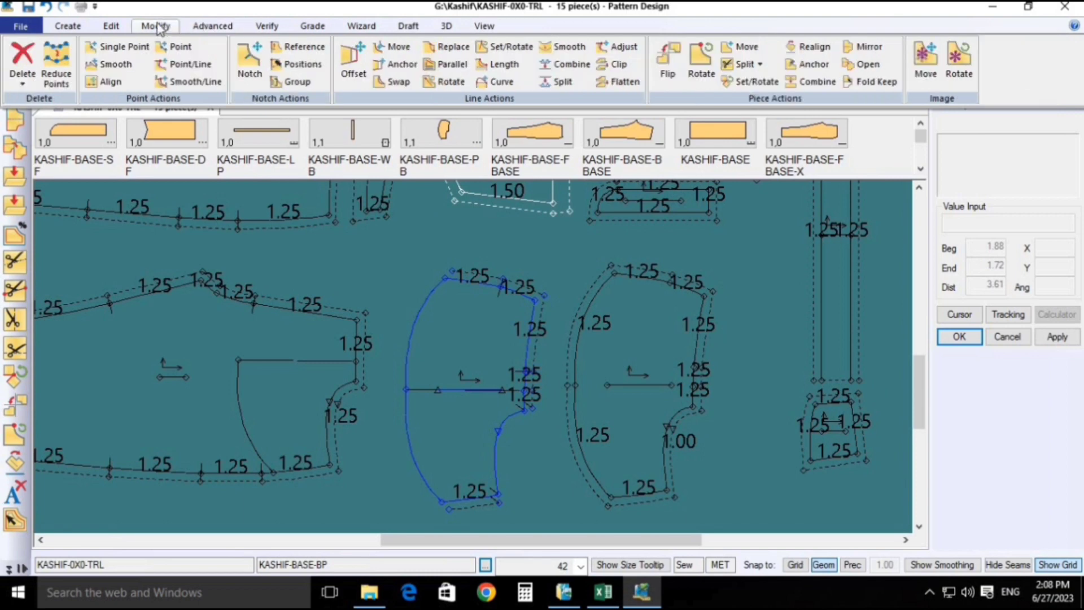
pyautogui.click(124, 26)
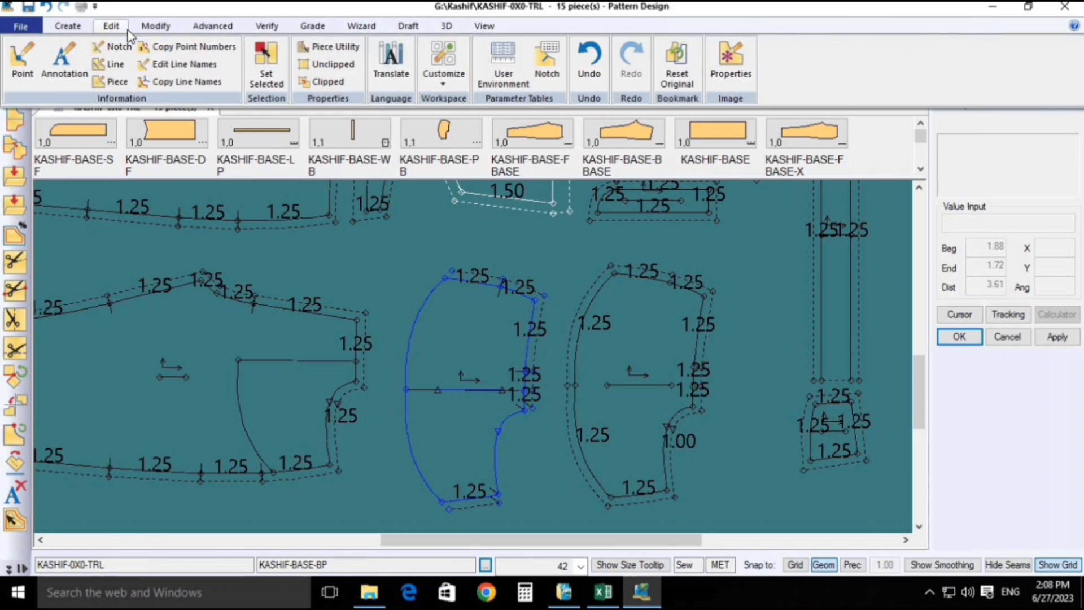
pyautogui.click(82, 27)
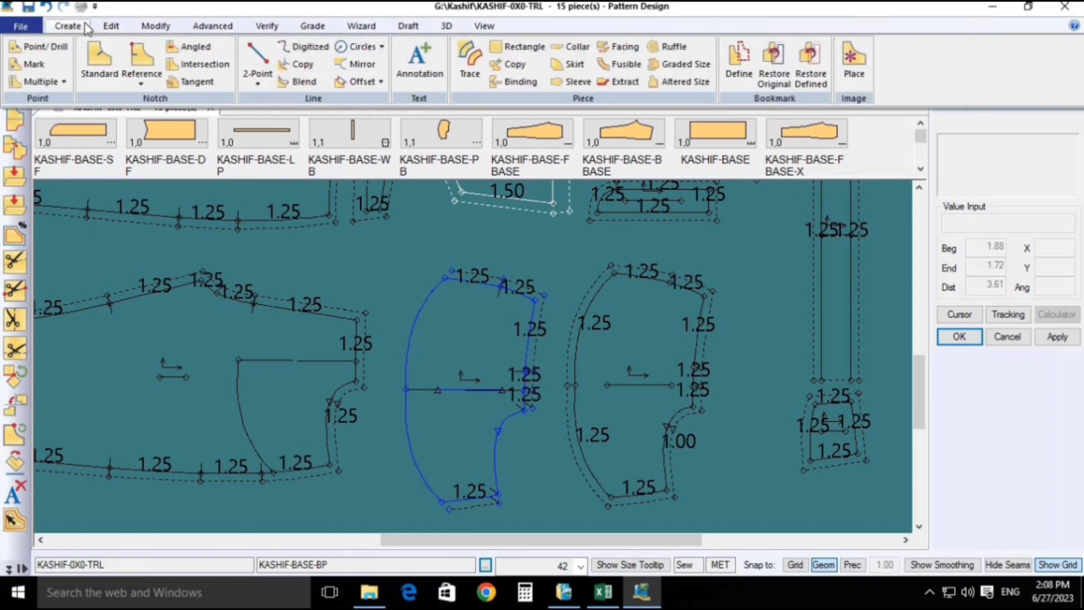
pyautogui.click(305, 26)
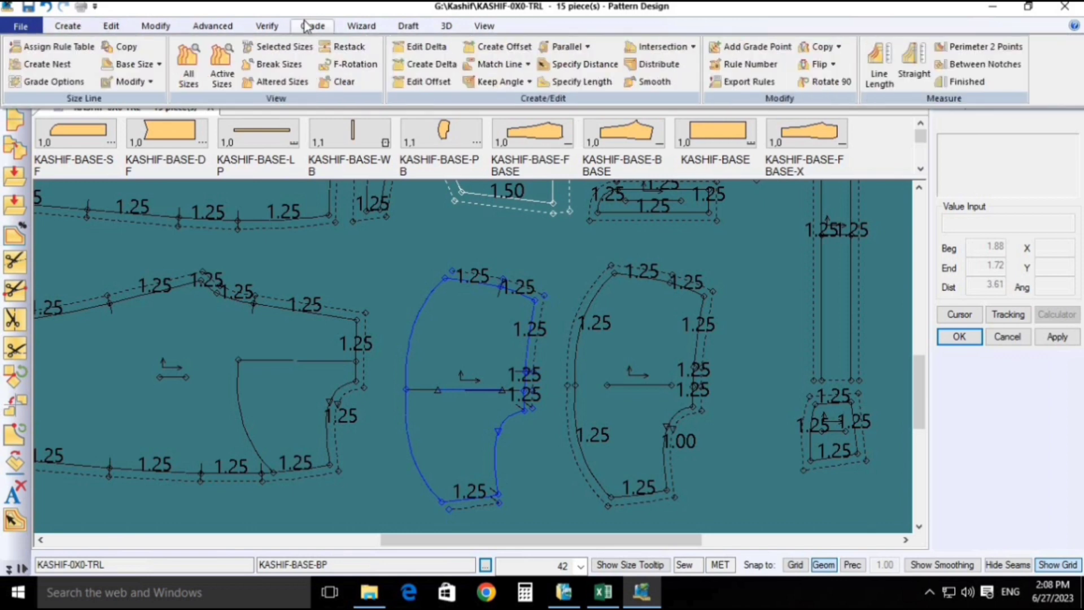
pyautogui.click(359, 26)
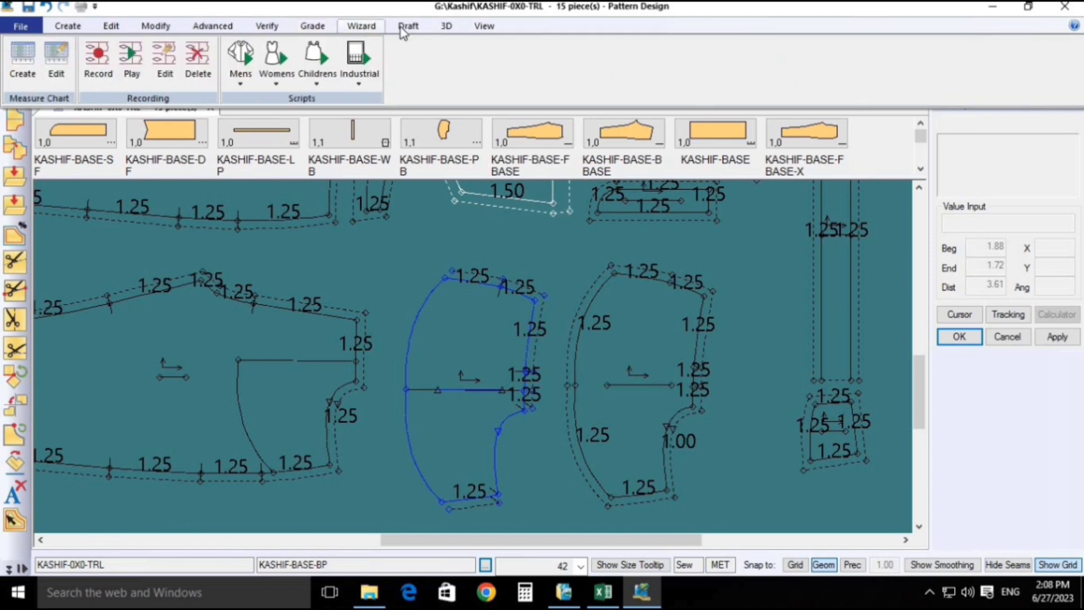
# - Turn the display of the seam amounts off and back on
pyautogui.click(484, 26)
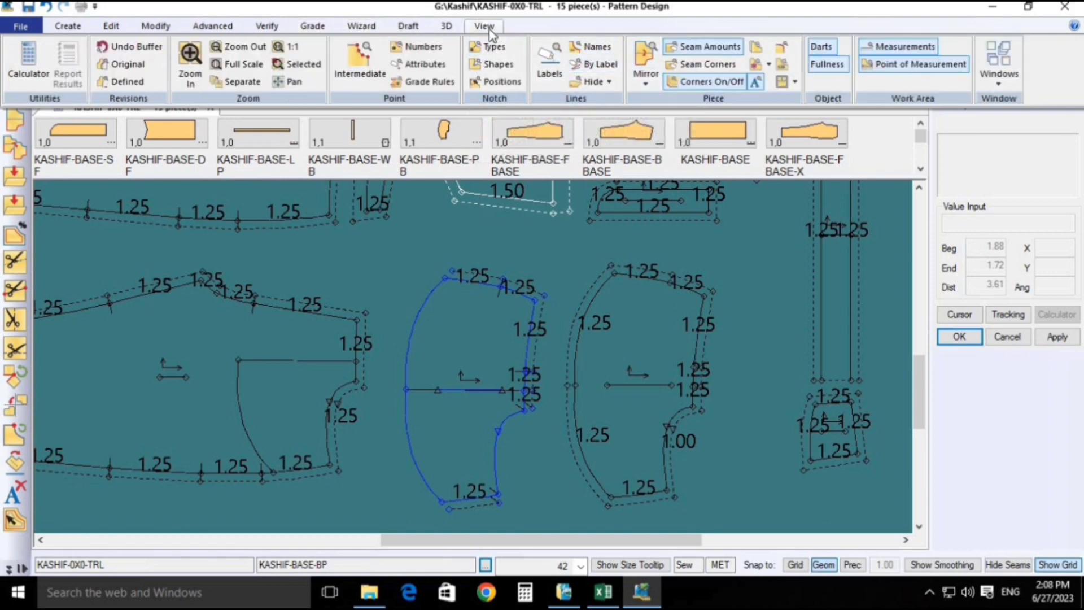
pyautogui.click(683, 51)
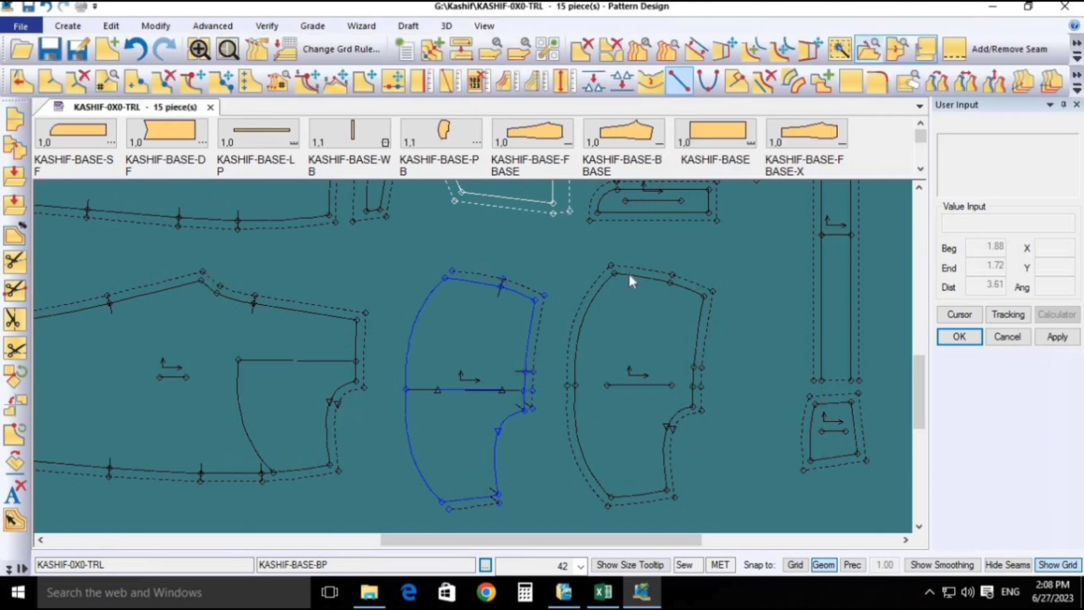
pyautogui.click(474, 27)
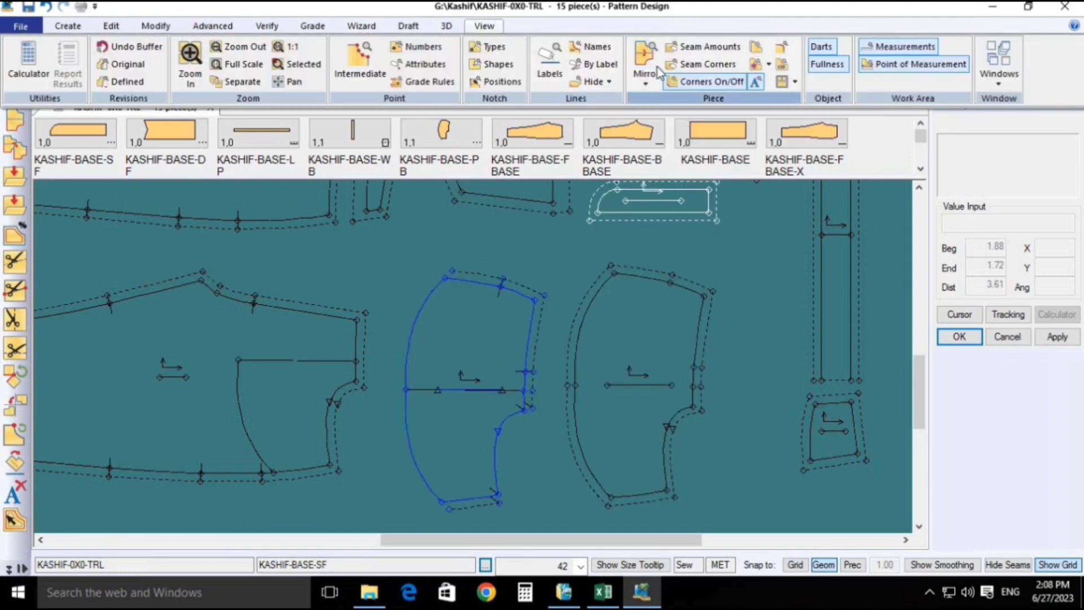
pyautogui.click(691, 52)
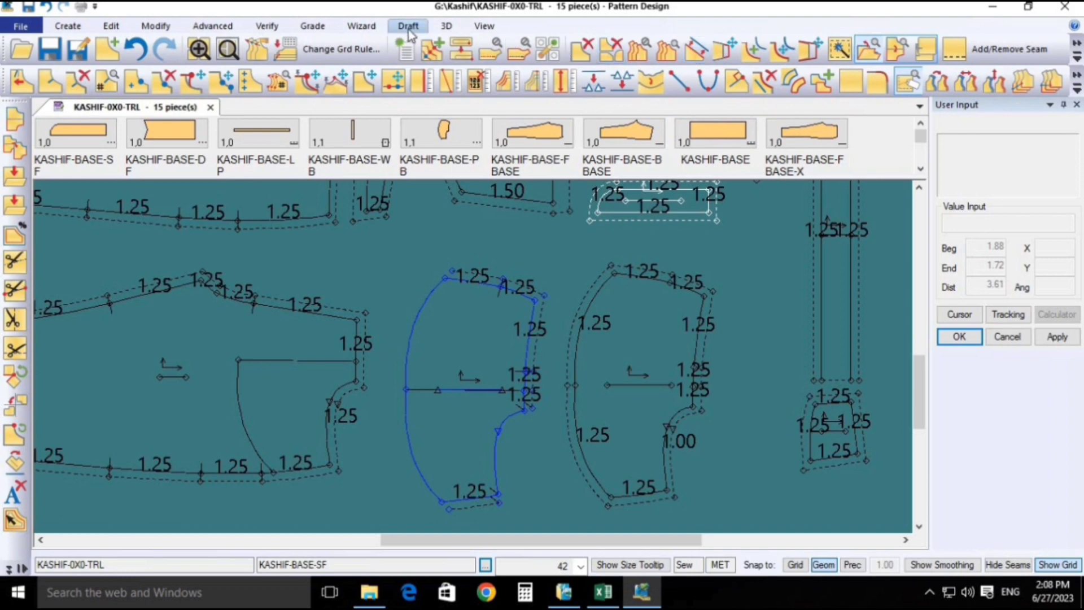
pyautogui.click(485, 26)
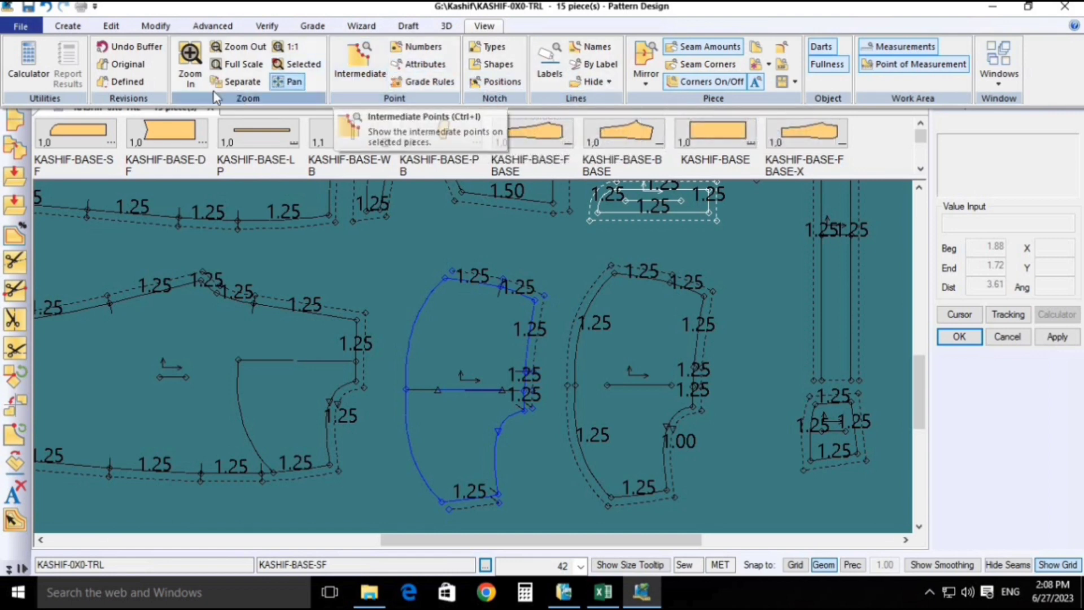
pyautogui.click(446, 27)
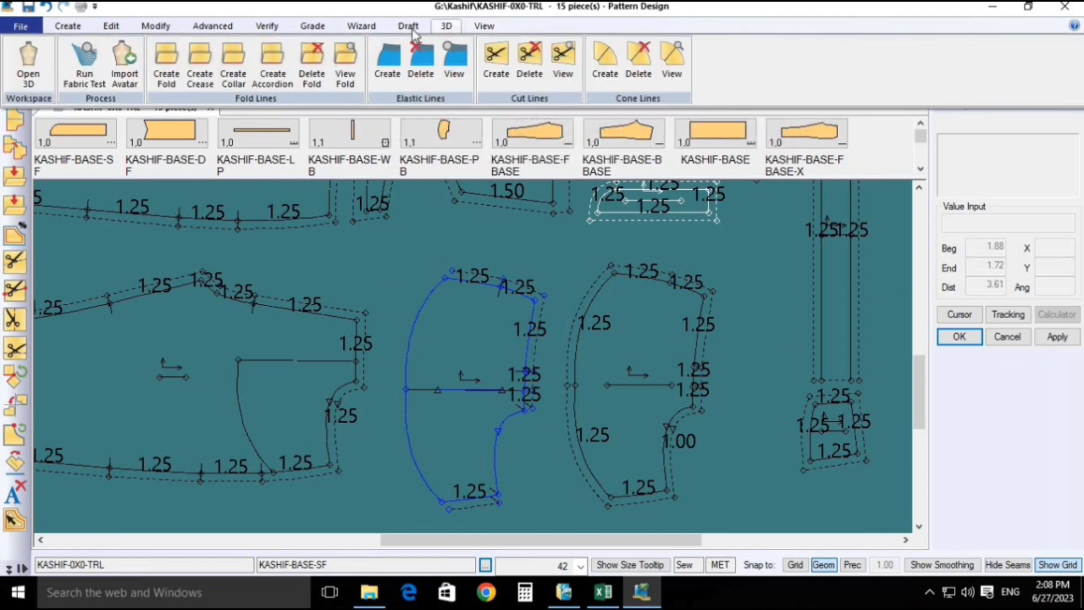
pyautogui.click(408, 27)
pyautogui.click(372, 30)
pyautogui.click(295, 29)
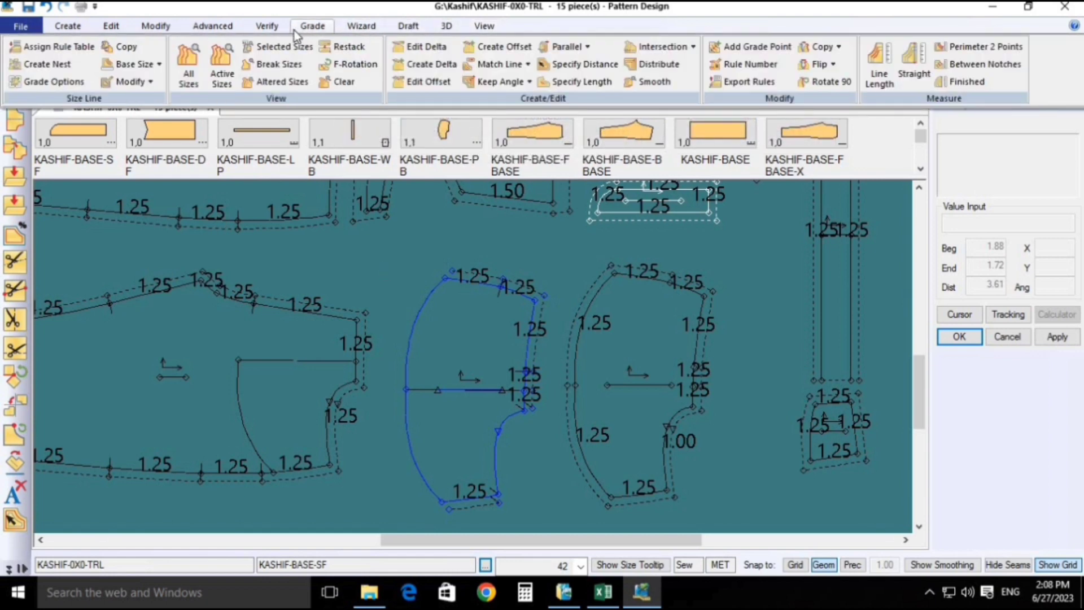
pyautogui.click(261, 27)
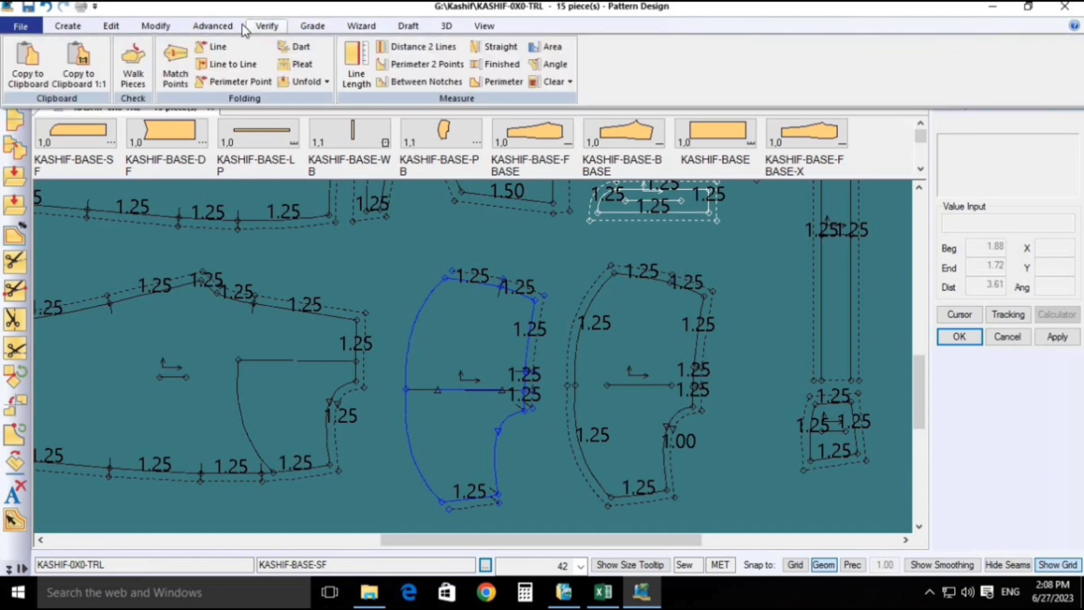
# - Define an even seam allowance of 1.25 around the whole KASHIF-BASE-FR12 pocket bag piece
pyautogui.click(233, 29)
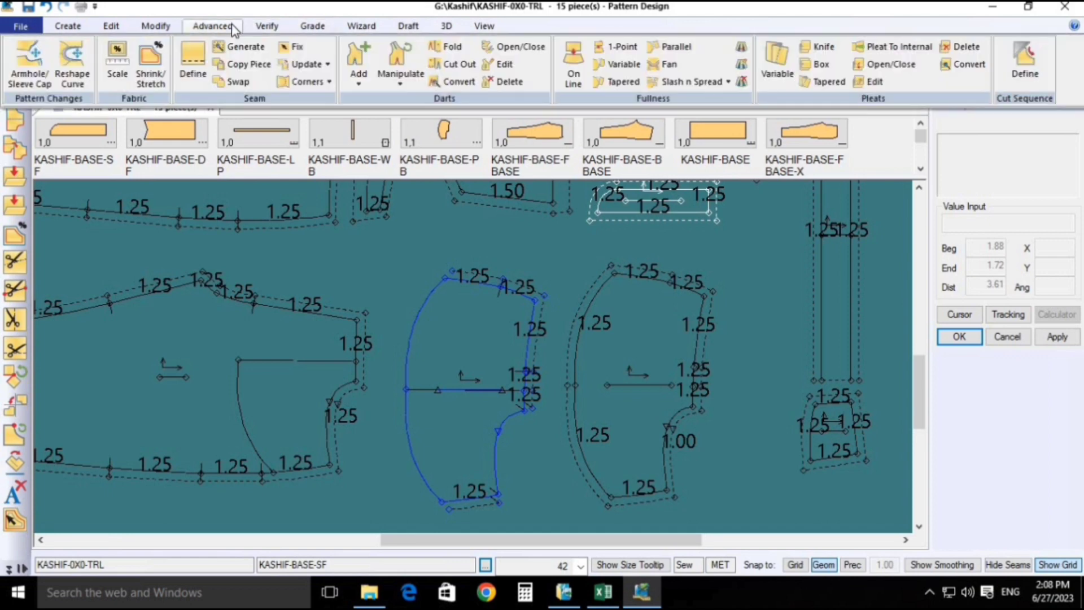
pyautogui.click(194, 62)
pyautogui.click(483, 359)
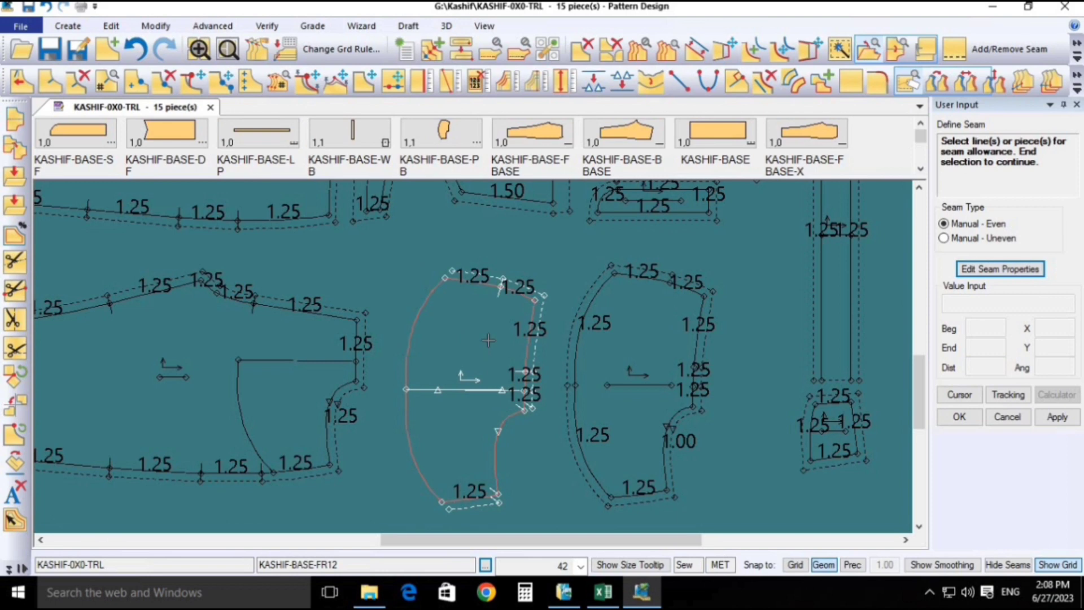
pyautogui.rightClick(488, 341)
pyautogui.click(489, 341)
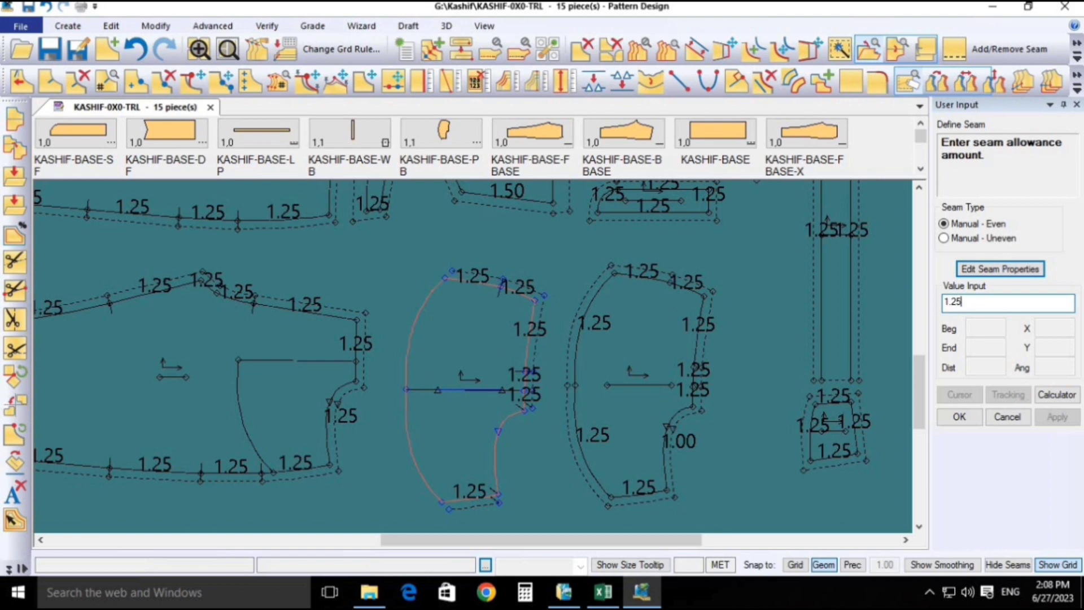
pyautogui.press('Return')
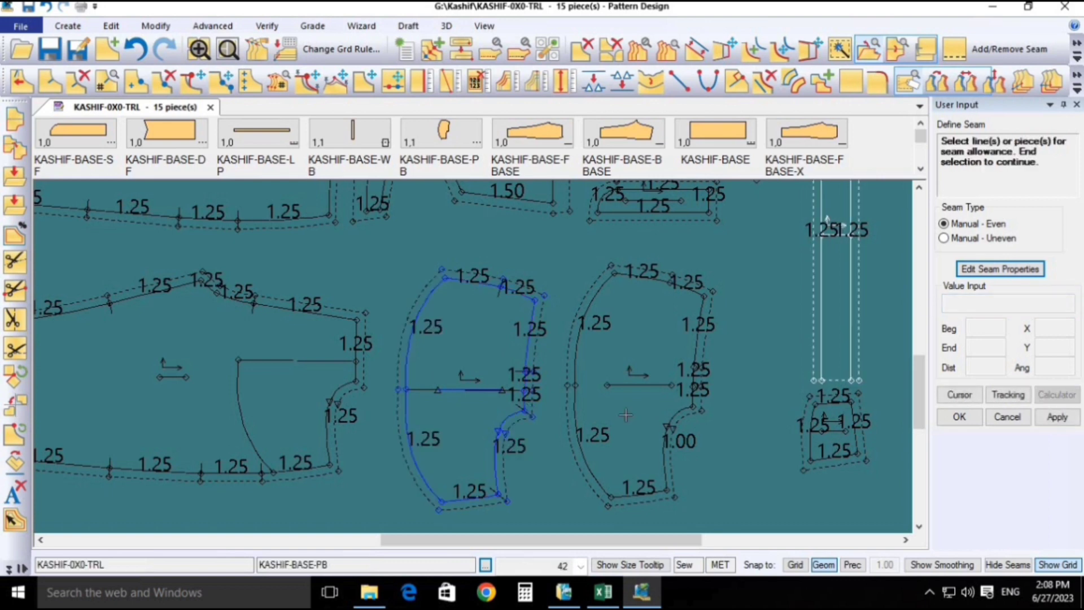
# - Set the seam allowance of the curved pocket opening on KASHIF-BASE-FR12 to 1
pyautogui.scroll(3, 508, 499)
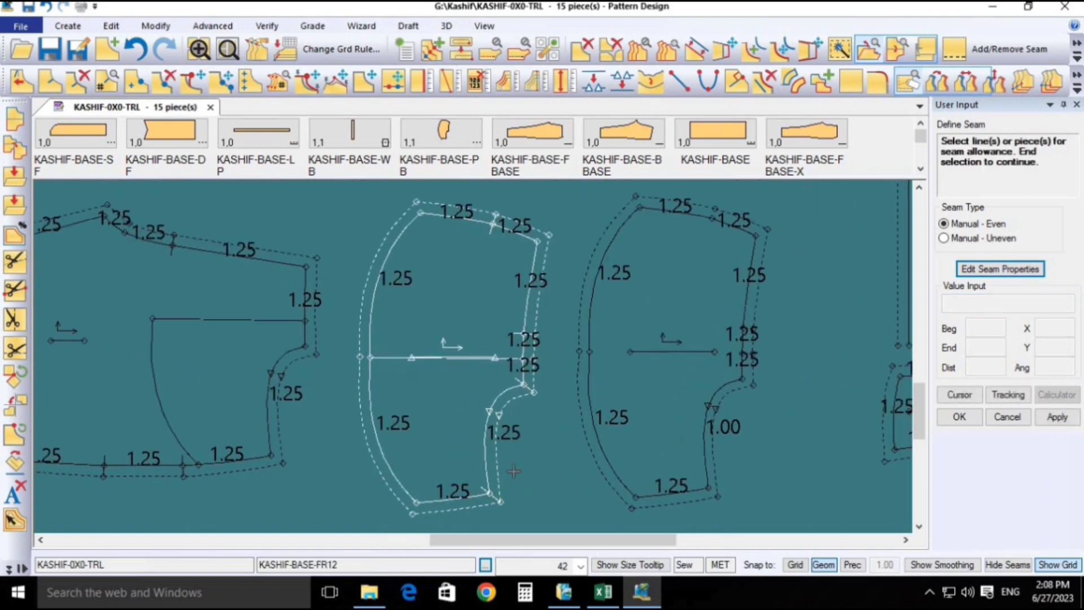
pyautogui.click(492, 395)
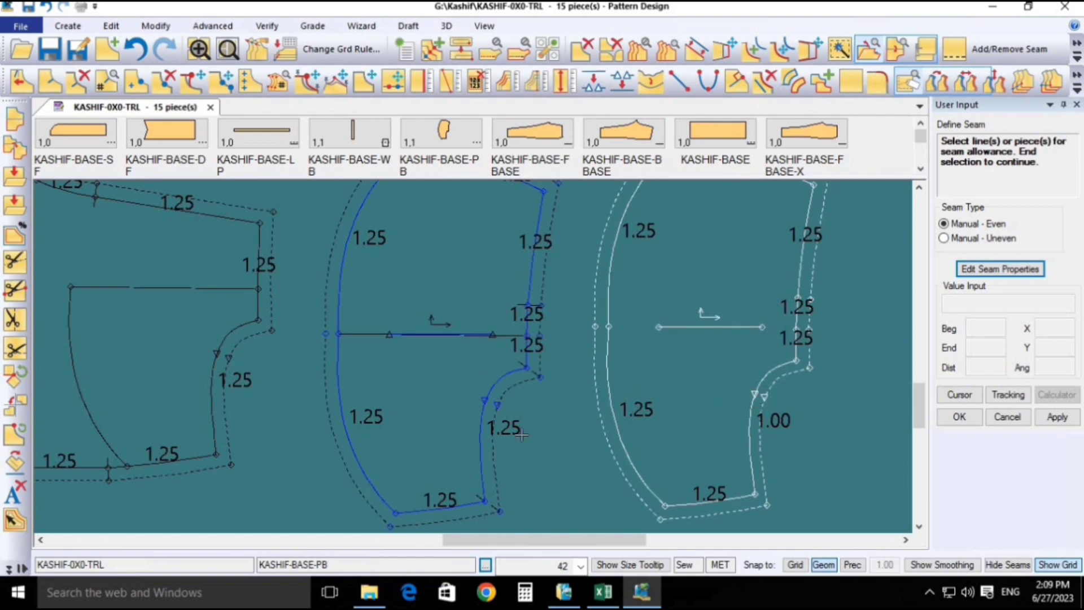
pyautogui.click(491, 391)
pyautogui.rightClick(491, 391)
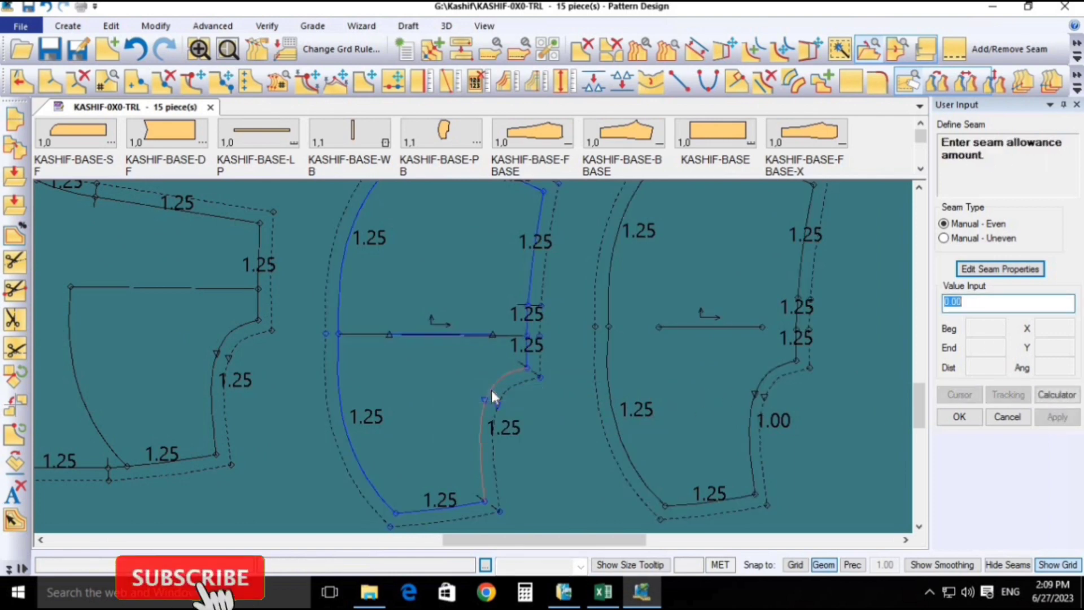
pyautogui.write('1')
pyautogui.press('Return')
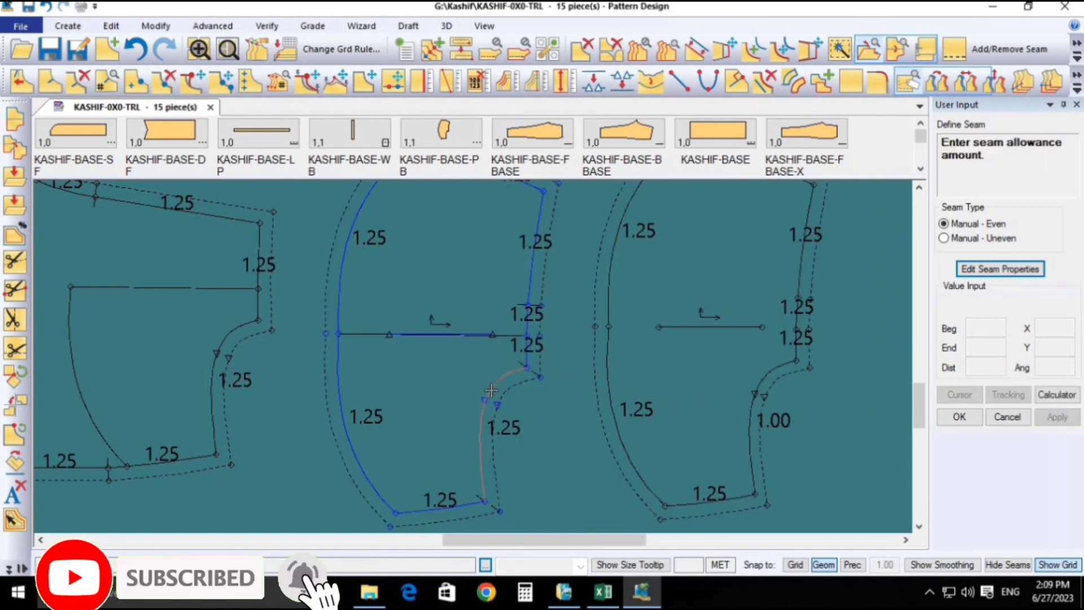
# - Set the seam allowance of the curved pocket opening on the KASHIF-BASE-FR front panel to 1
pyautogui.scroll(-2, 538, 367)
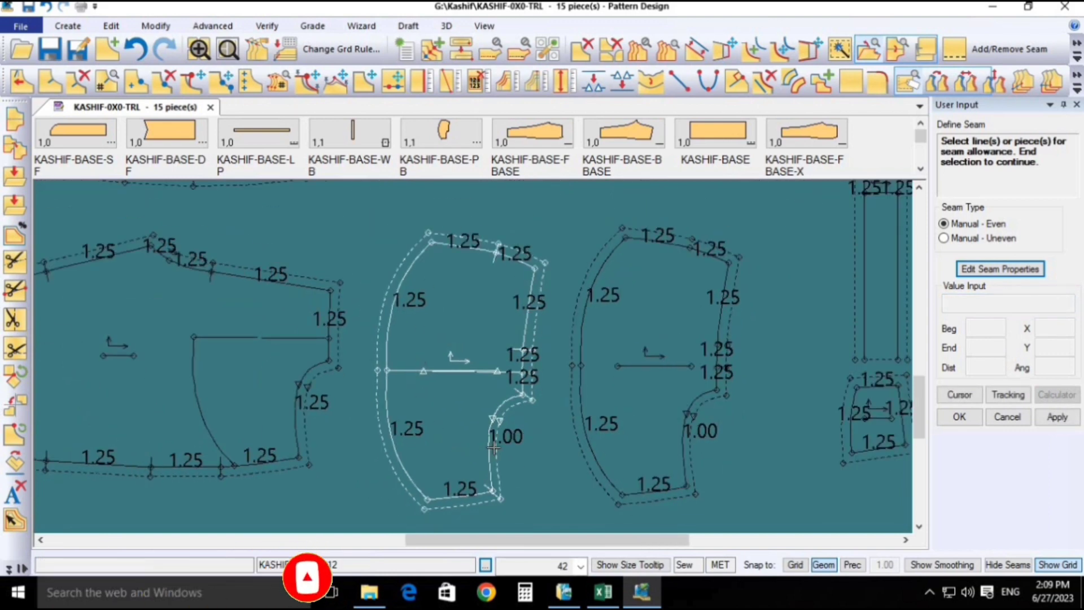
pyautogui.click(373, 405)
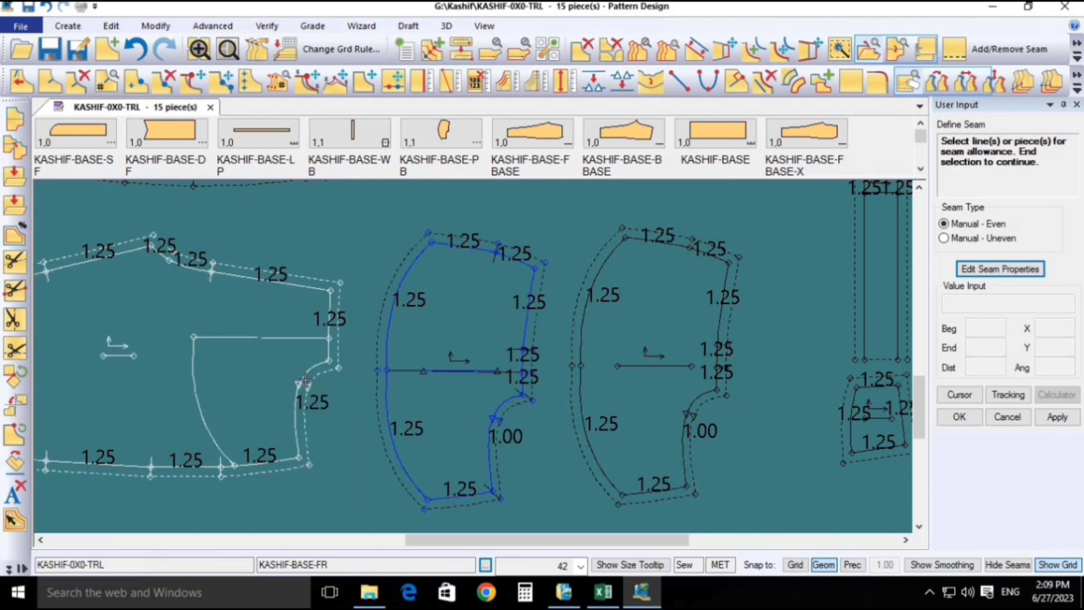
pyautogui.scroll(1, 272, 406)
pyautogui.rightClick(310, 404)
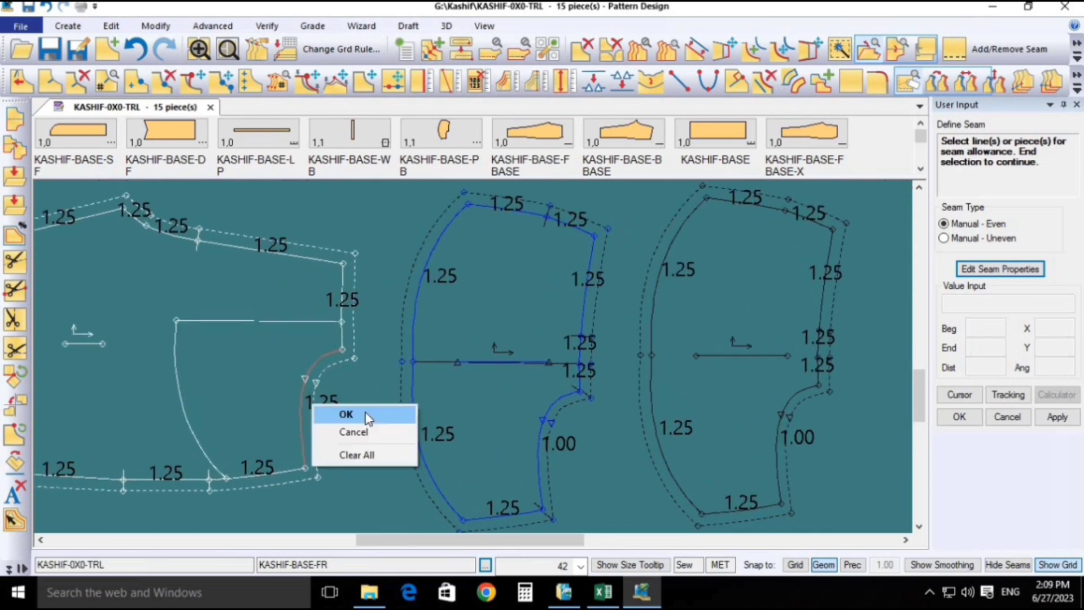
pyautogui.click(365, 412)
pyautogui.write('1')
pyautogui.press('Return')
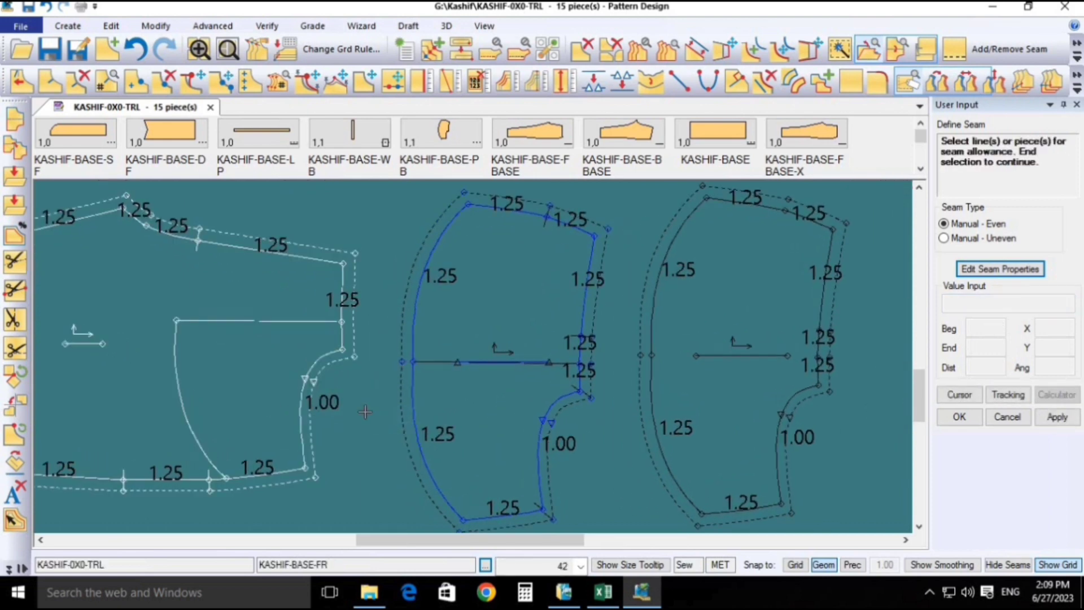
# - Exit Define Seam and lay KASHIF-BASE-FR12 over the front panel to compare their pocket opening edges
pyautogui.click(273, 356)
pyautogui.click(286, 354)
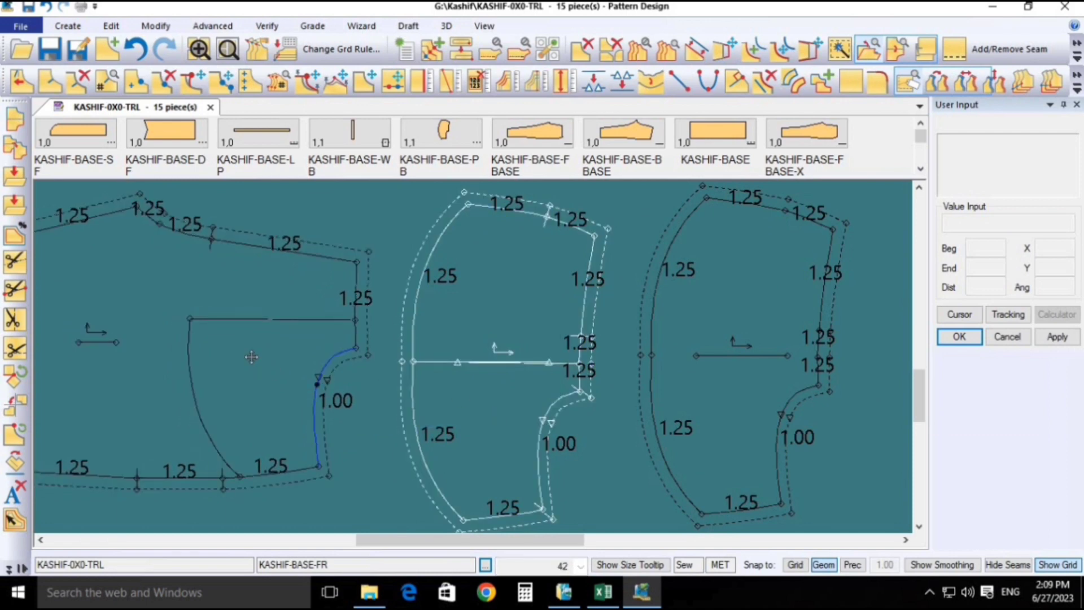
pyautogui.click(514, 411)
pyautogui.click(269, 357)
pyautogui.scroll(1, 307, 369)
pyautogui.click(376, 338)
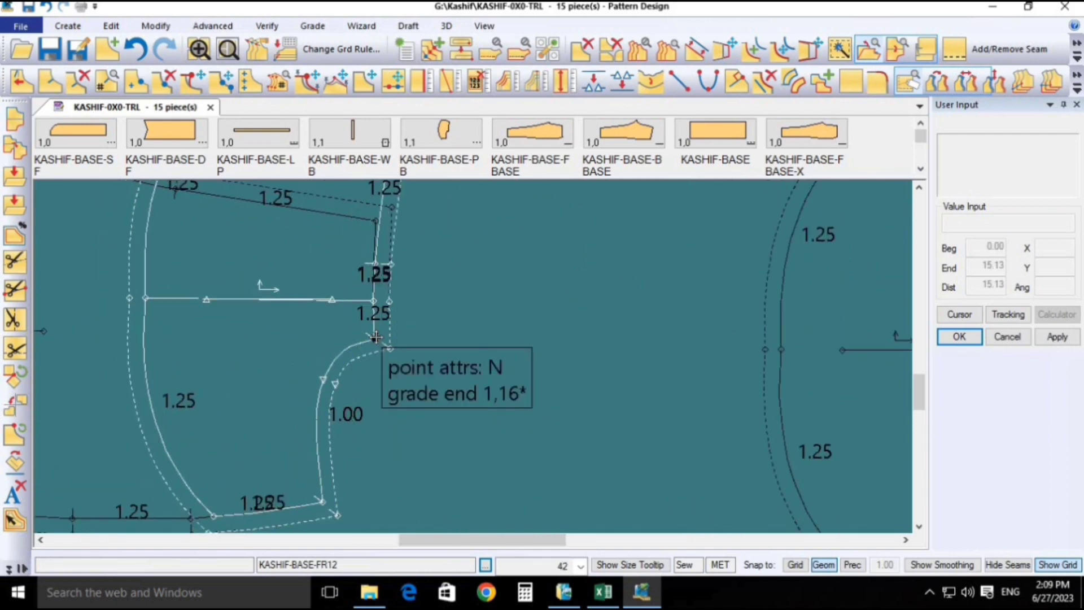
# - Move KASHIF-BASE-FR12 back beside the front panel and hide the seam amounts
pyautogui.scroll(-4, 353, 366)
pyautogui.click(328, 352)
pyautogui.click(510, 375)
pyautogui.scroll(-3, 470, 391)
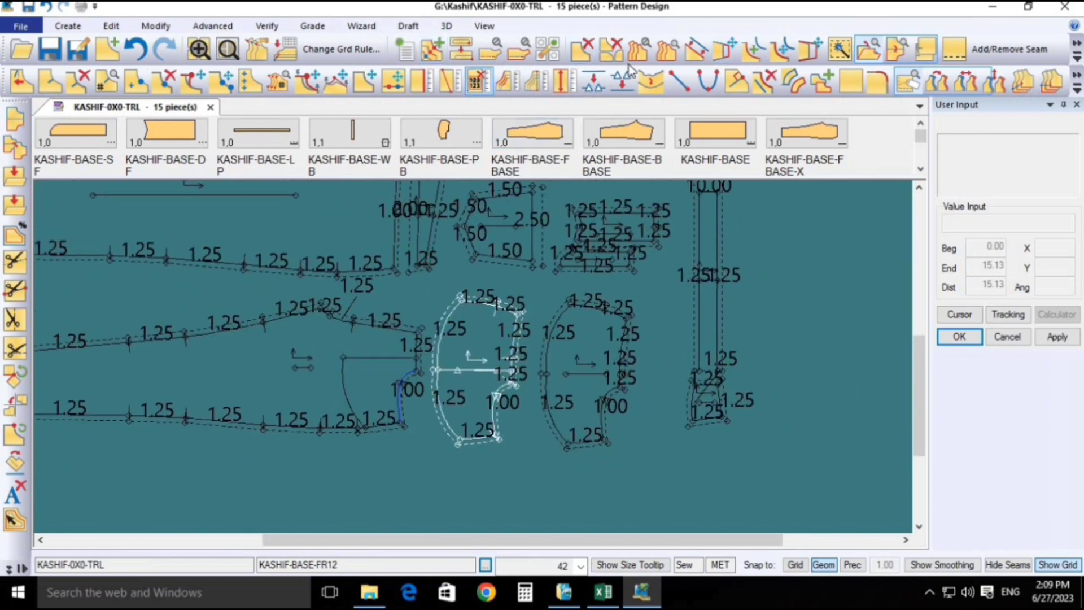
pyautogui.click(907, 82)
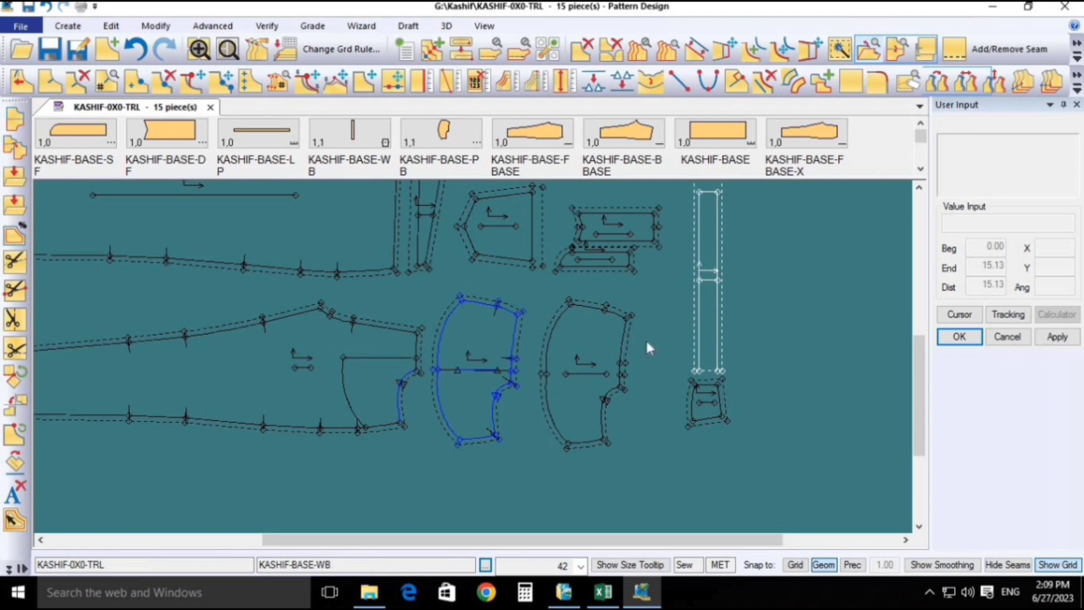
# - Move the old pocket bag KASHIF-BASE-PB down over the front panel's lower edge and copy its piece name
pyautogui.click(588, 390)
pyautogui.click(366, 495)
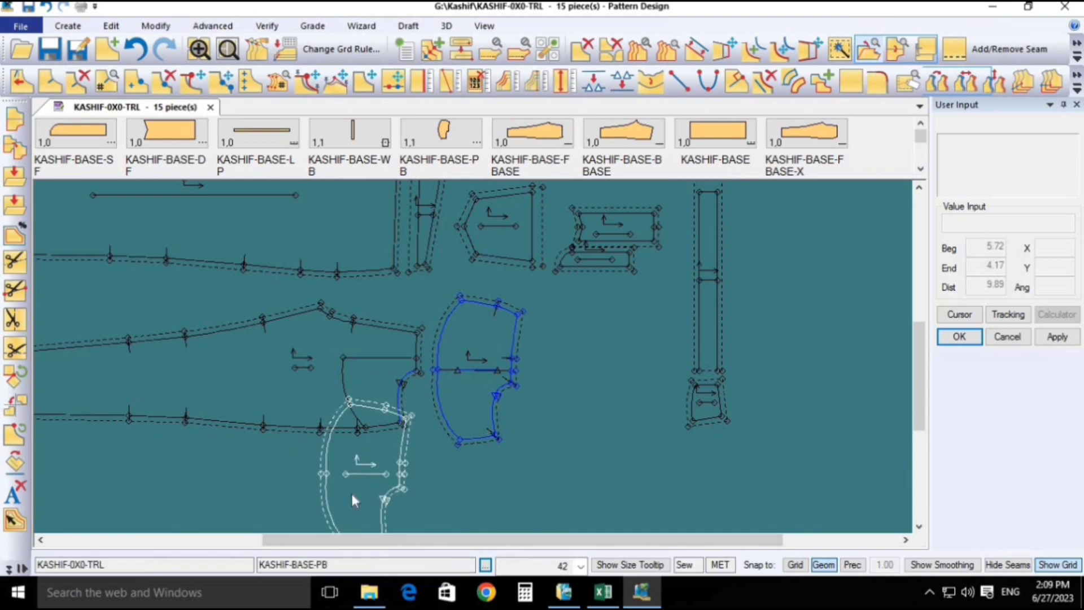
pyautogui.doubleClick(256, 565)
pyautogui.rightClick(289, 567)
pyautogui.click(316, 439)
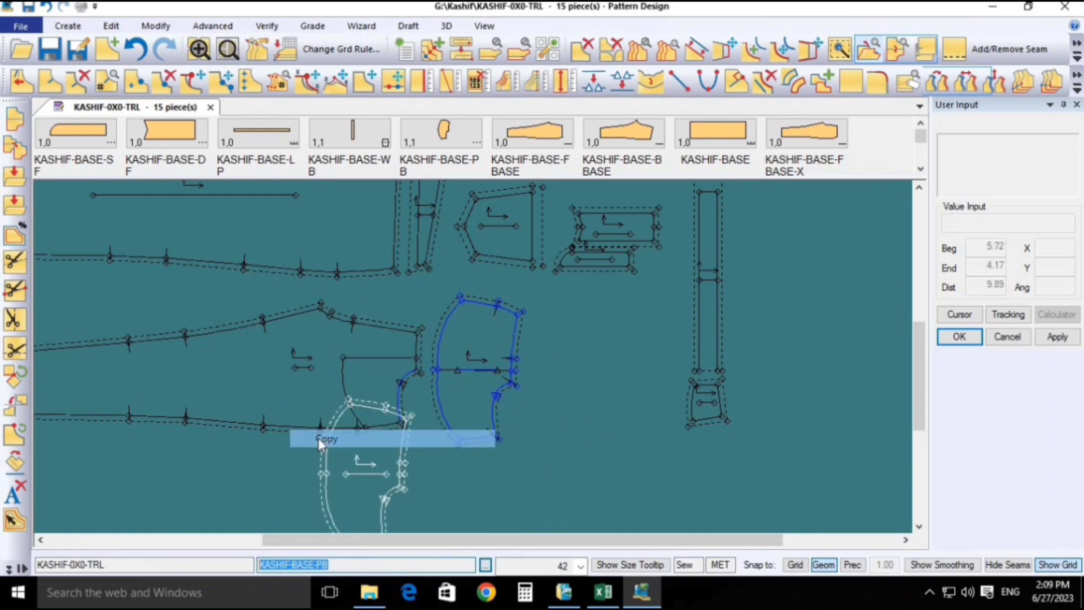
# - Save KASHIF-BASE-FR12 as KASHIF-BASE-PB, overwriting the existing piece and reassigning all duplicate point ids automatically
pyautogui.click(79, 49)
pyautogui.click(484, 364)
pyautogui.click(484, 362)
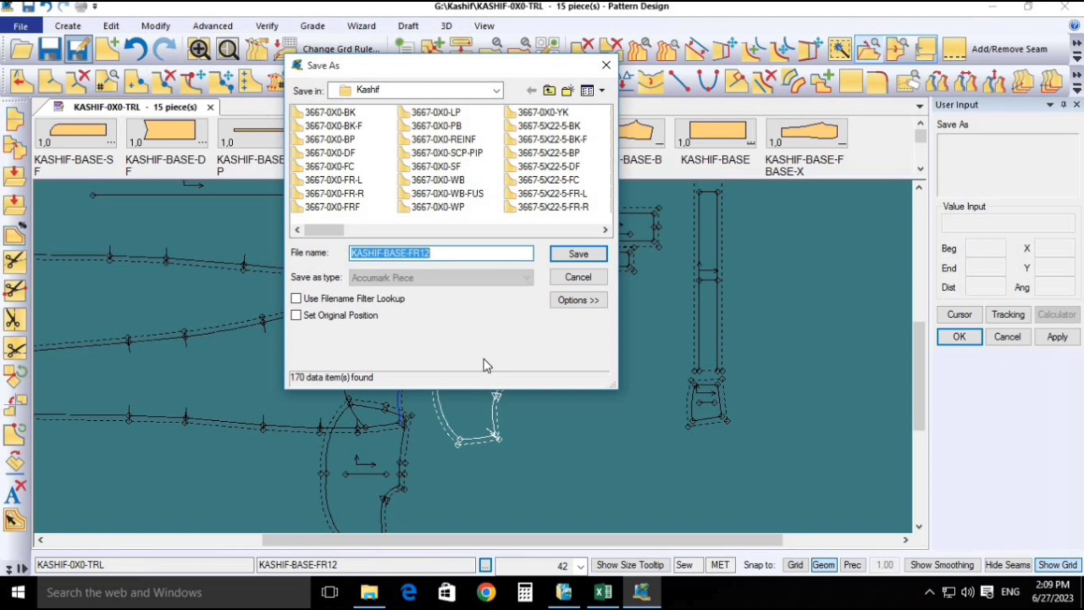
pyautogui.hotkey('ctrl', 'v')
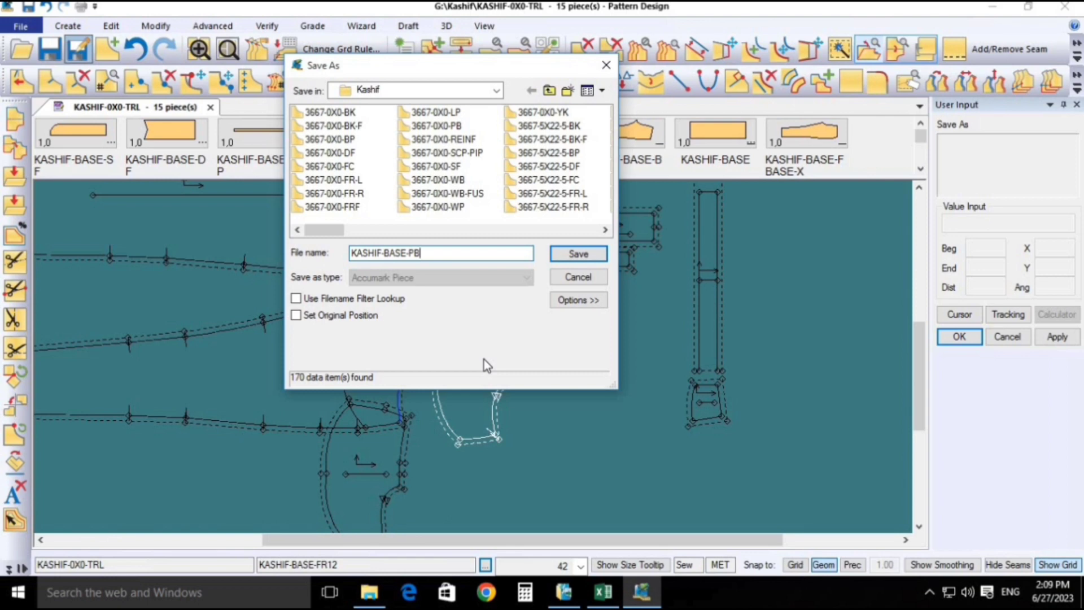
pyautogui.click(578, 254)
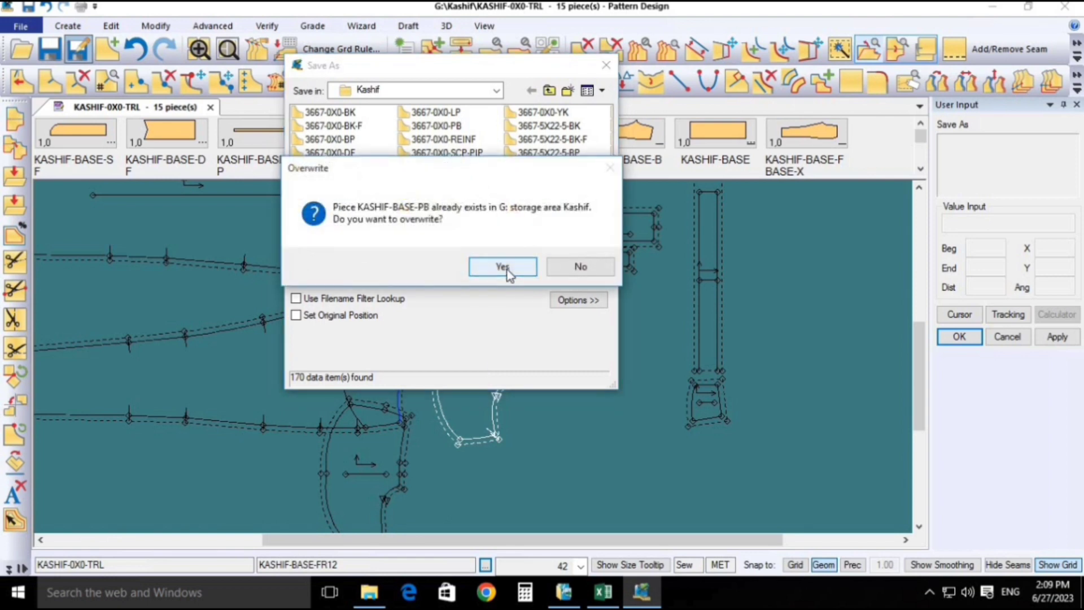
pyautogui.click(504, 266)
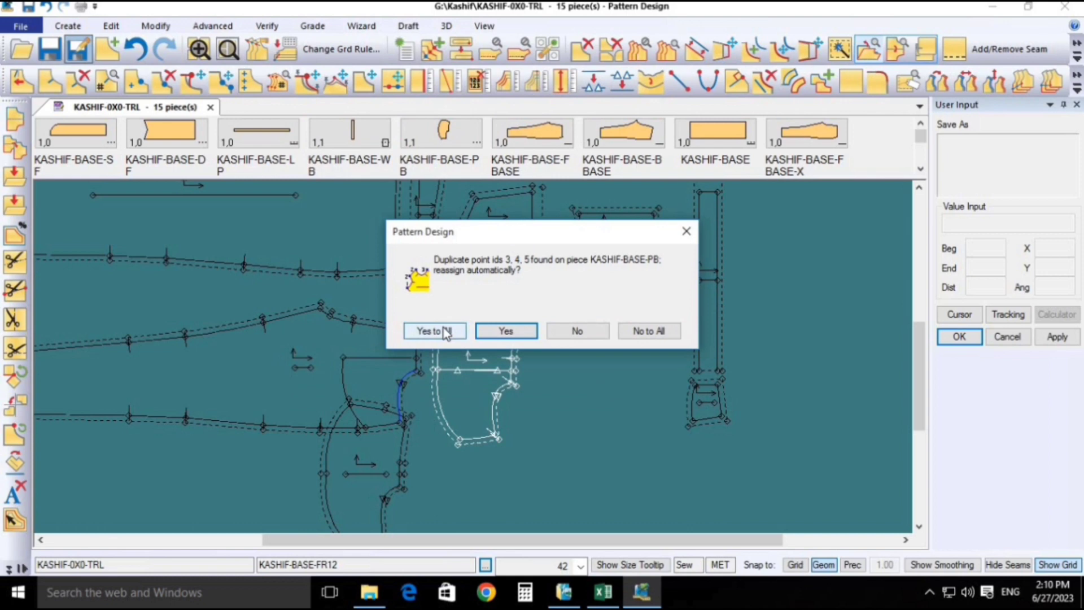
pyautogui.click(446, 332)
# - Delete the old pocket bag from the work area and place the new KASHIF-BASE-PB further from the front panel
pyautogui.click(484, 342)
pyautogui.click(581, 49)
pyautogui.click(485, 390)
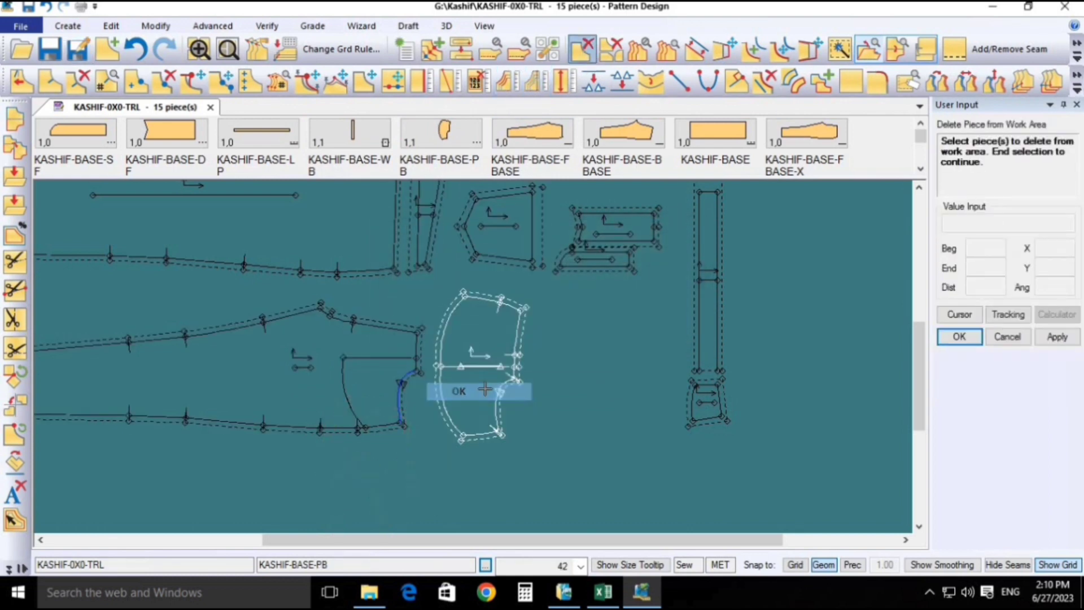
pyautogui.click(489, 389)
pyautogui.click(490, 388)
pyautogui.click(550, 407)
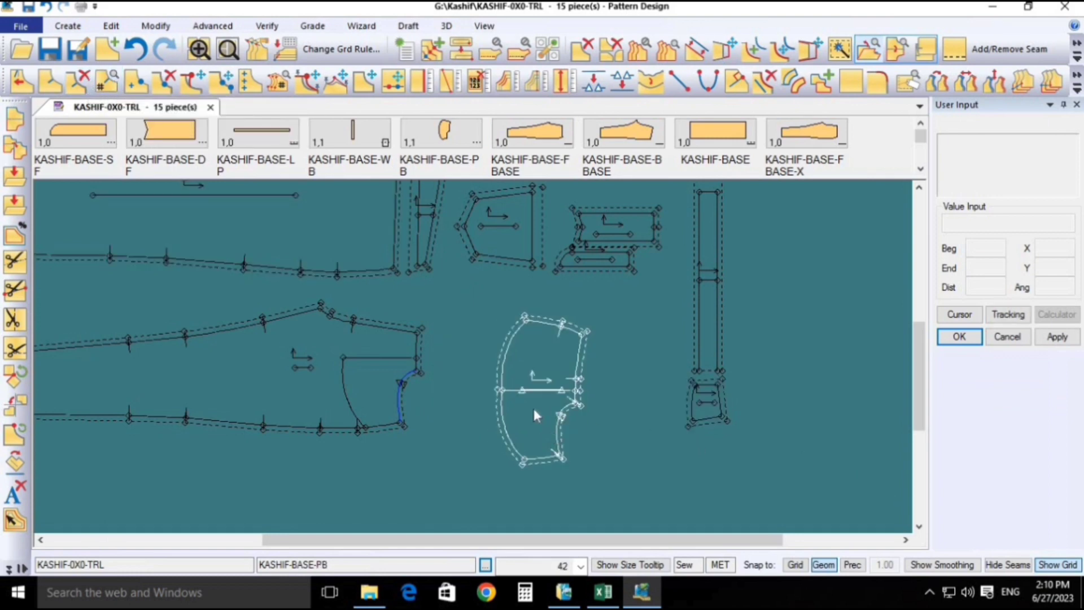
# - Delete all notches on the new pocket bag KASHIF-BASE-PB
pyautogui.scroll(2, 536, 416)
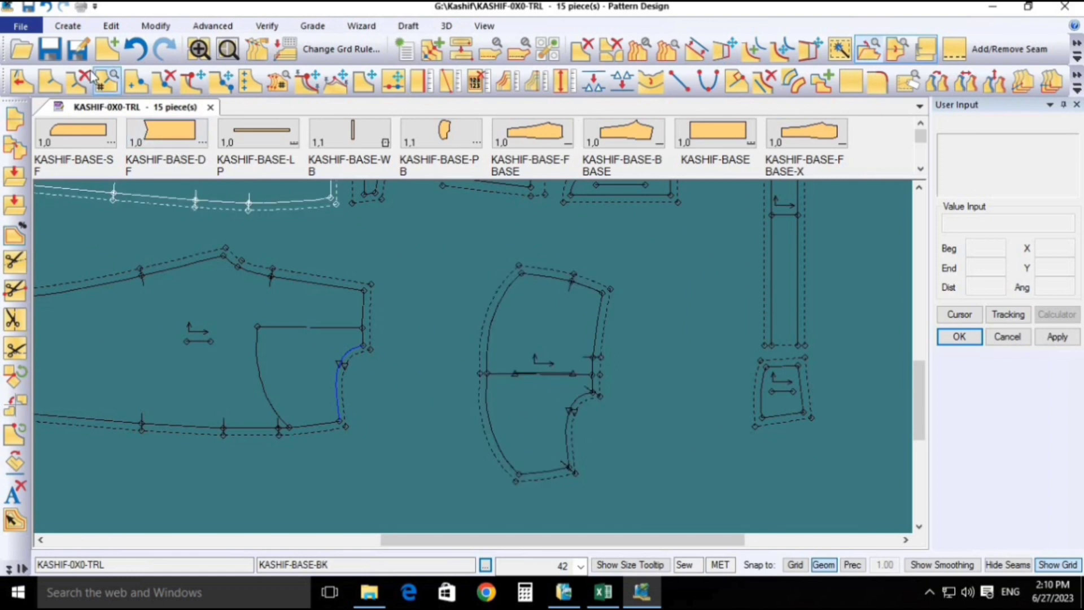
pyautogui.click(71, 27)
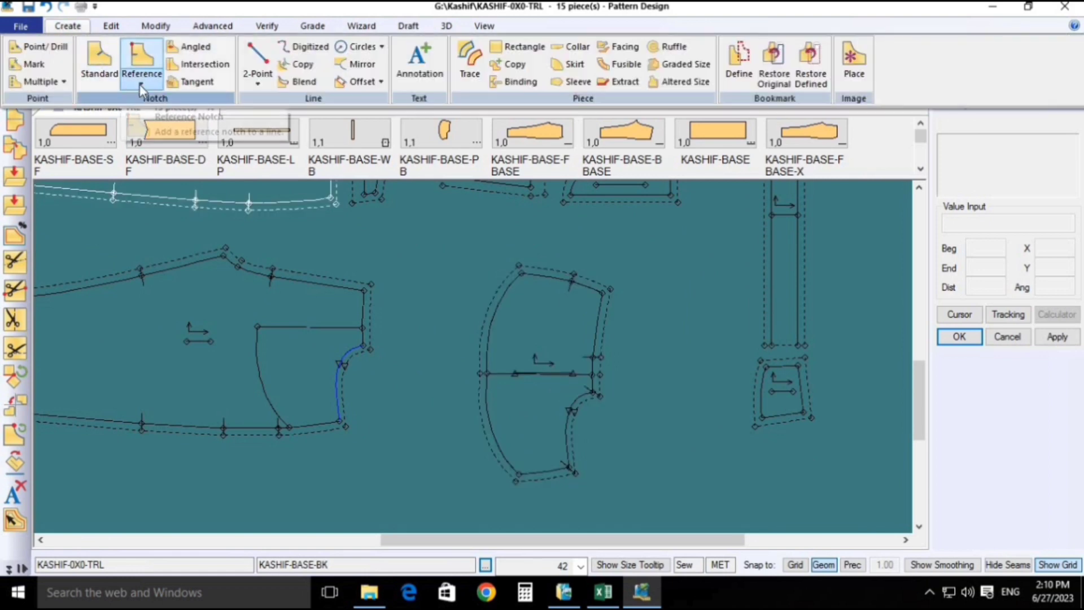
pyautogui.click(165, 26)
pyautogui.click(130, 26)
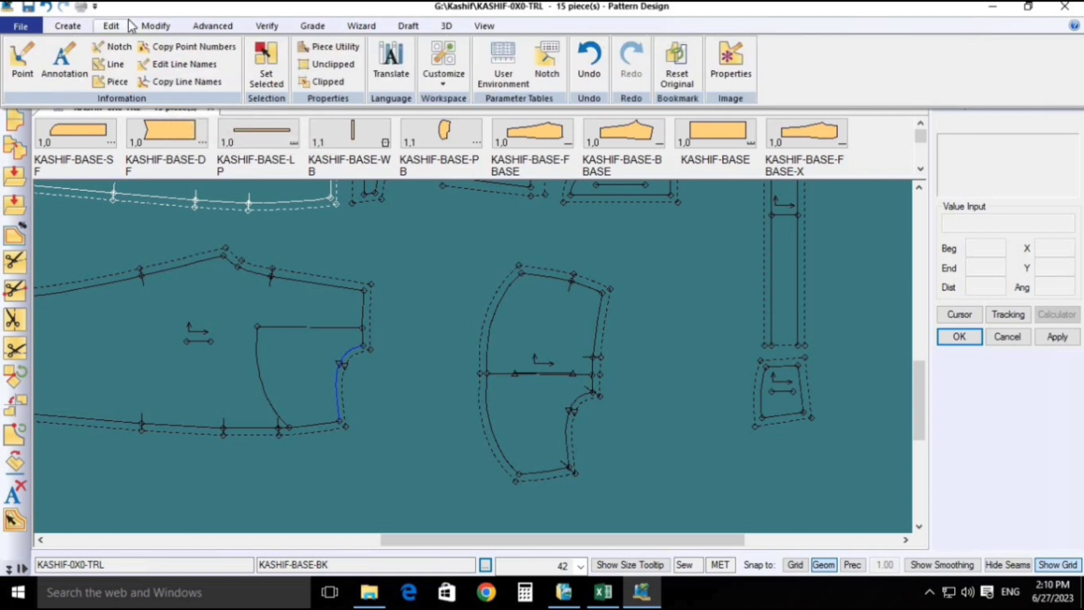
pyautogui.click(267, 26)
pyautogui.click(234, 27)
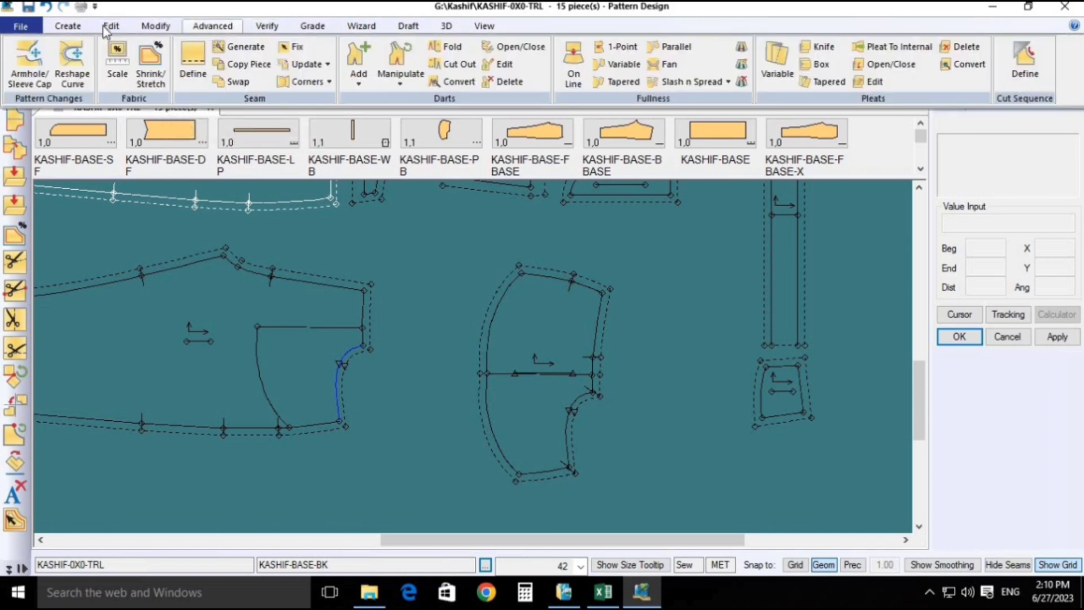
pyautogui.click(74, 28)
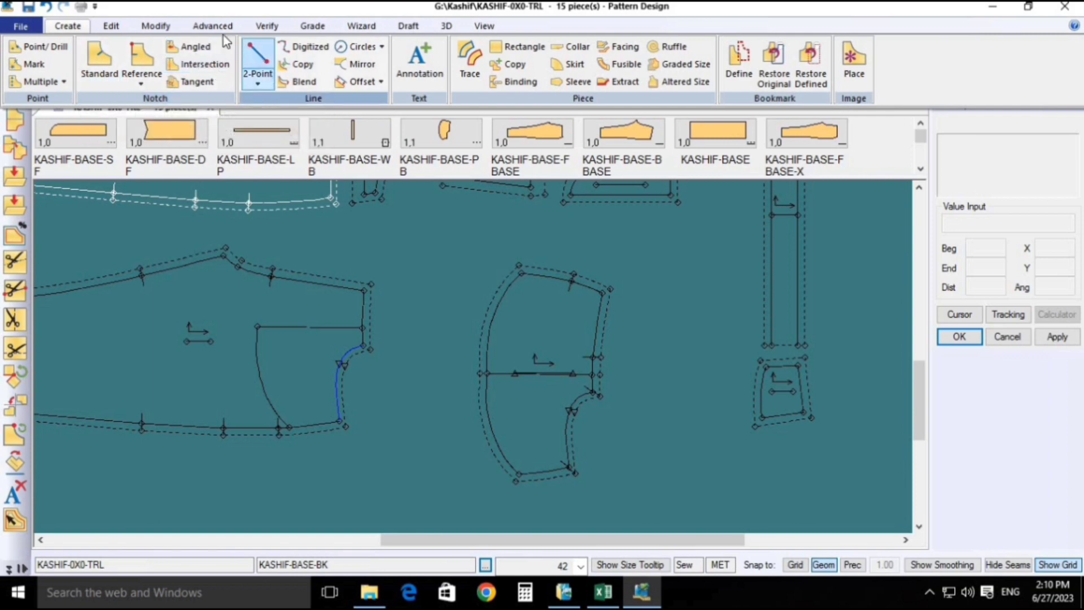
pyautogui.click(156, 25)
pyautogui.click(22, 78)
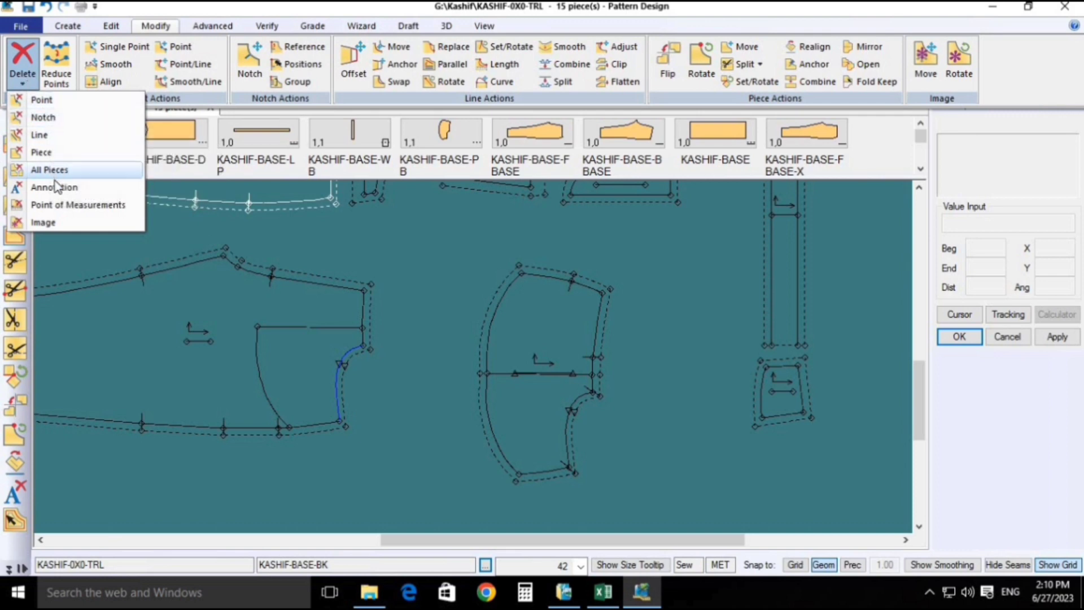
pyautogui.click(42, 117)
pyautogui.moveTo(423, 231); pyautogui.dragTo(677, 499)
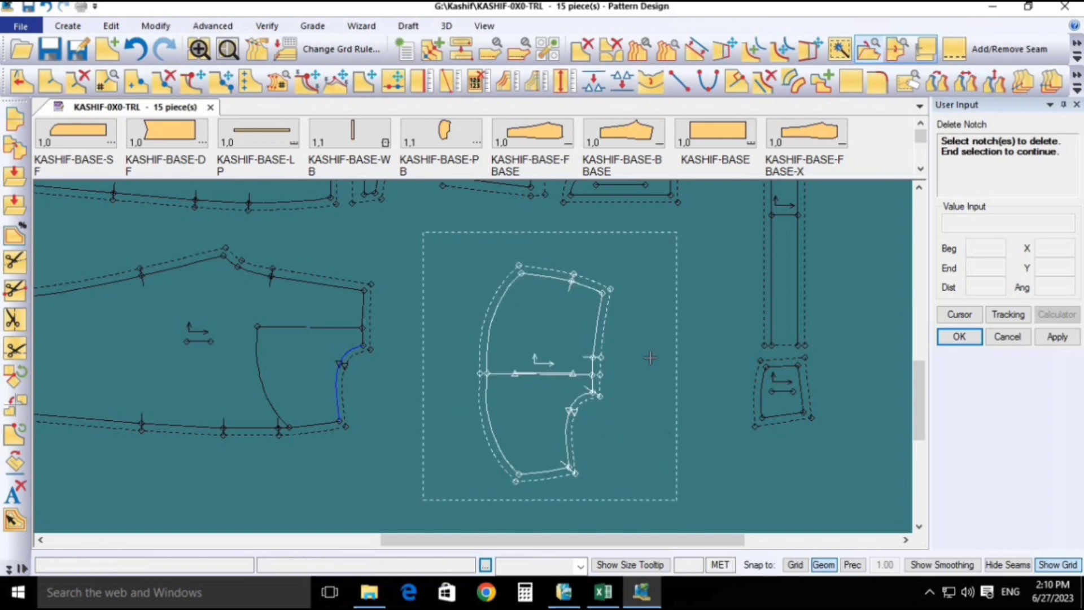
pyautogui.rightClick(652, 355)
pyautogui.click(628, 371)
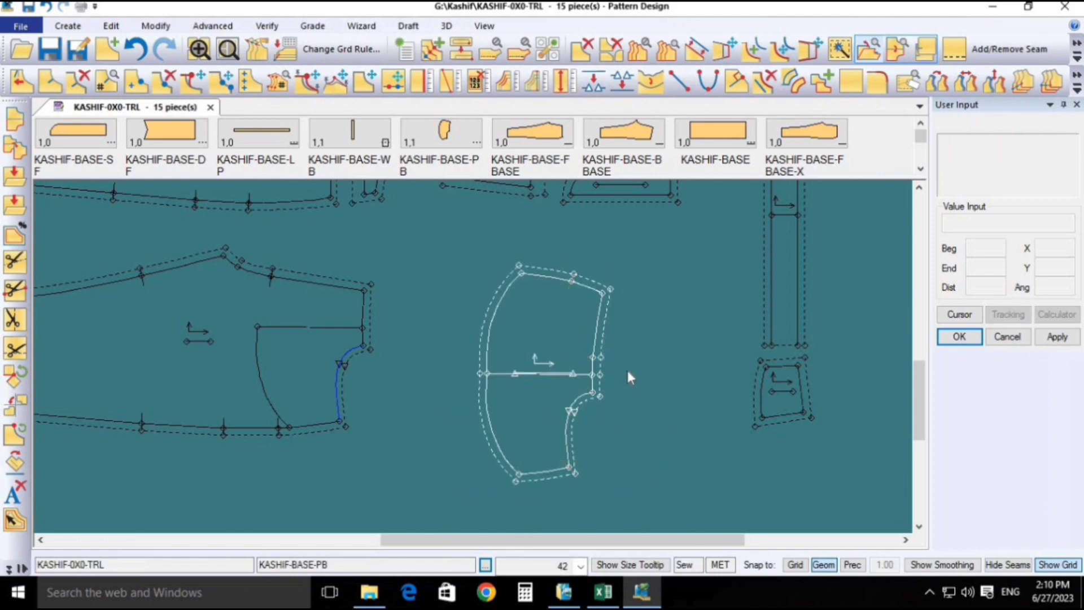
# - Show the graded size nest of the pocket bag KASHIF-BASE-PB
pyautogui.press('n')
pyautogui.click(555, 360)
pyautogui.rightClick(560, 339)
pyautogui.click(560, 339)
pyautogui.rightClick(561, 338)
pyautogui.click(562, 342)
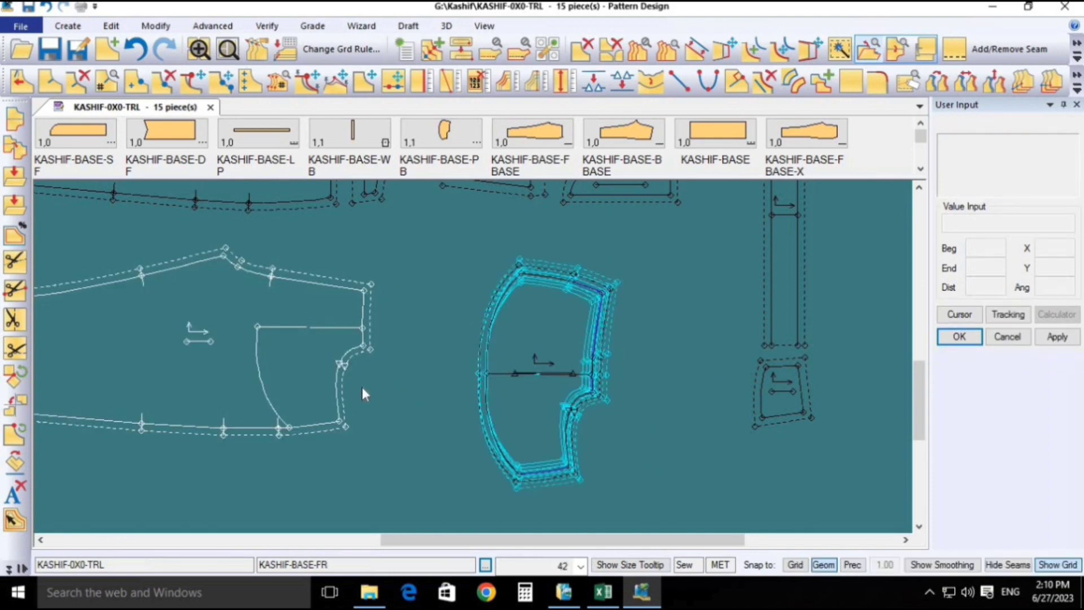
# - Show the graded size nests of the front panel, back panel and yoke
pyautogui.scroll(-2, 367, 388)
pyautogui.press('n')
pyautogui.moveTo(381, 385); pyautogui.dragTo(527, 335)
pyautogui.rightClick(528, 334)
pyautogui.click(529, 337)
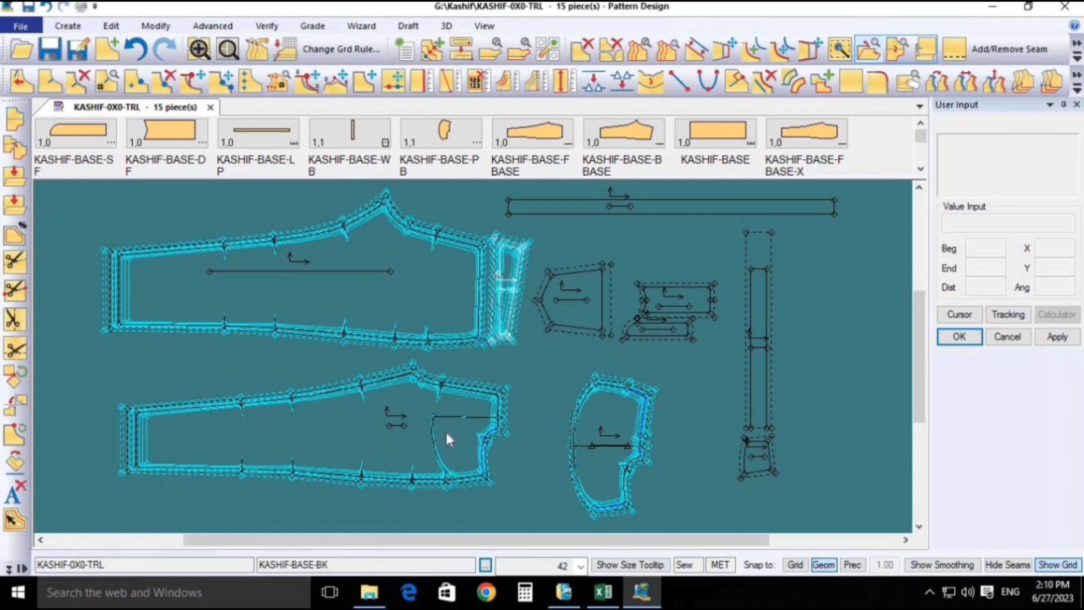
# - Place KASHIF-BASE-FC between the front panel and pocket bag and show its graded size nest
pyautogui.moveTo(249, 136); pyautogui.dragTo(506, 449)
pyautogui.click(507, 449)
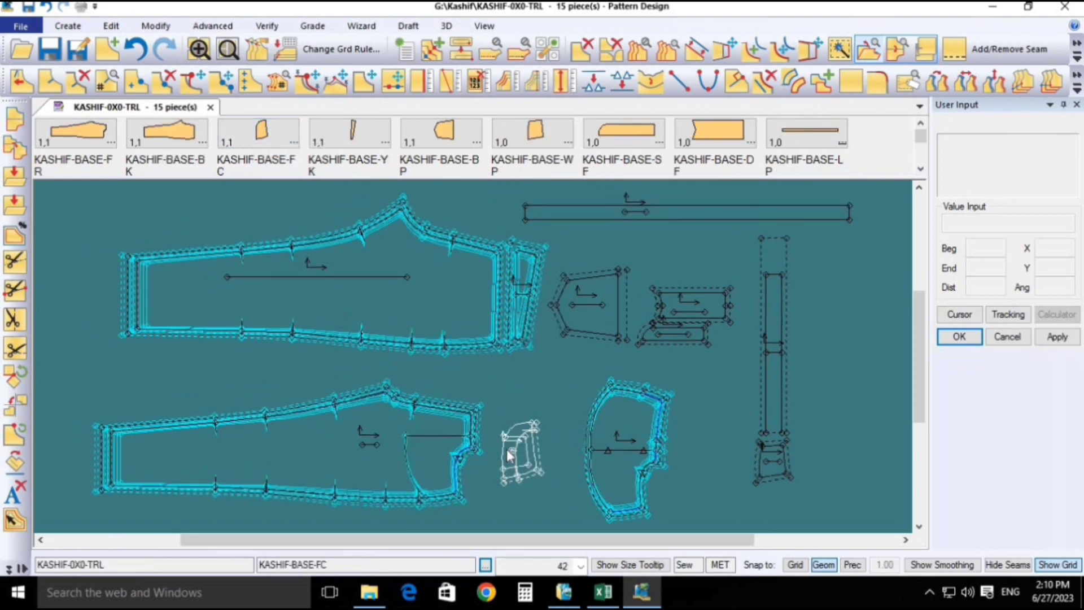
pyautogui.press('n')
pyautogui.click(523, 452)
pyautogui.rightClick(531, 451)
pyautogui.click(531, 458)
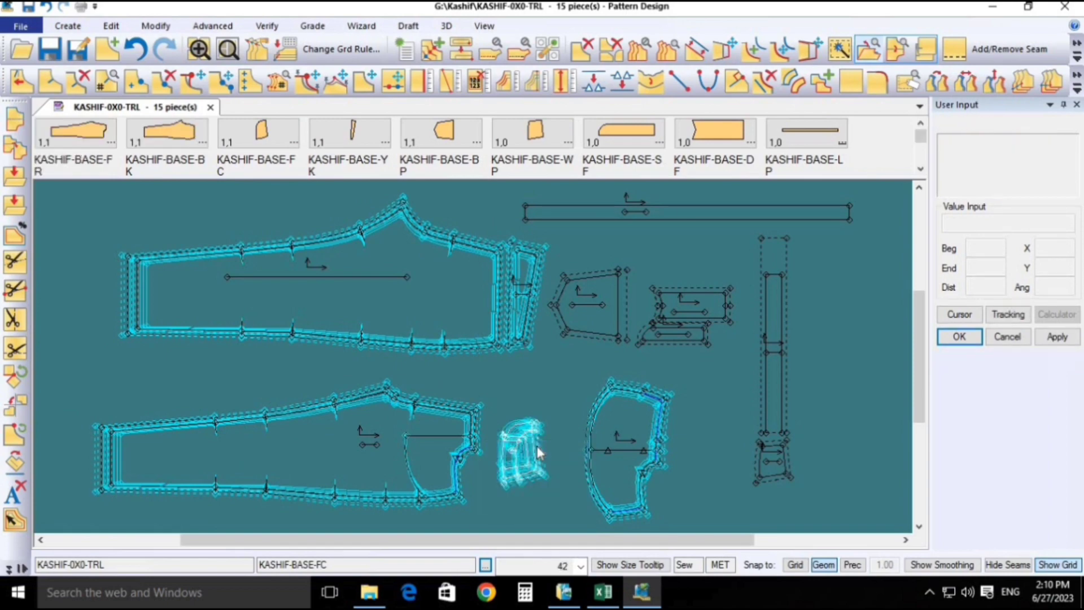
# - Use Move Point Line to shift the grain line end nearest the tip of back pocket KASHIF-BASE-BP inward
pyautogui.scroll(5, 639, 278)
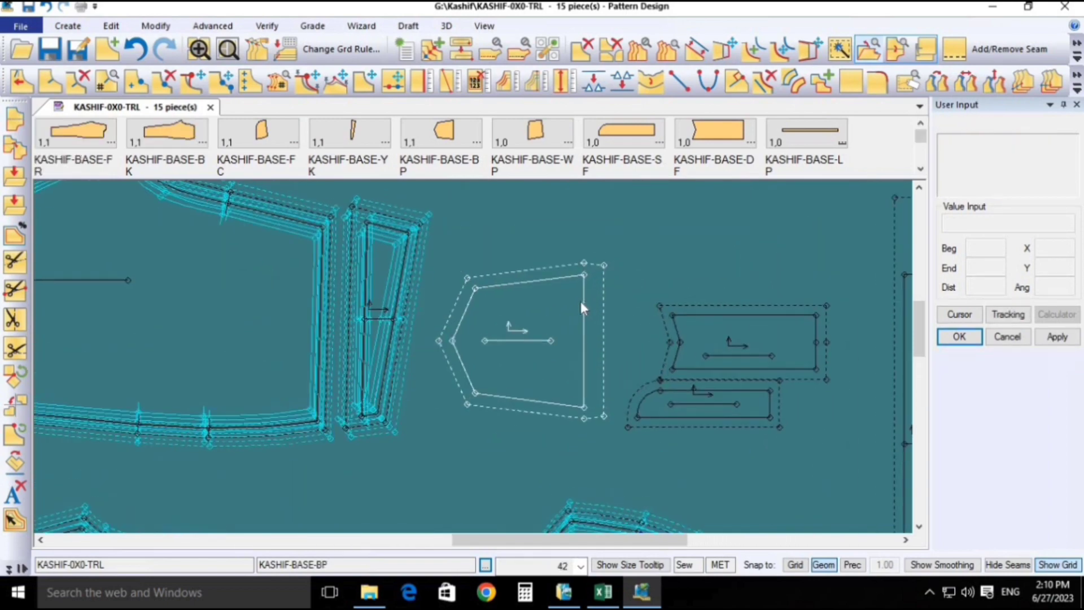
pyautogui.click(192, 81)
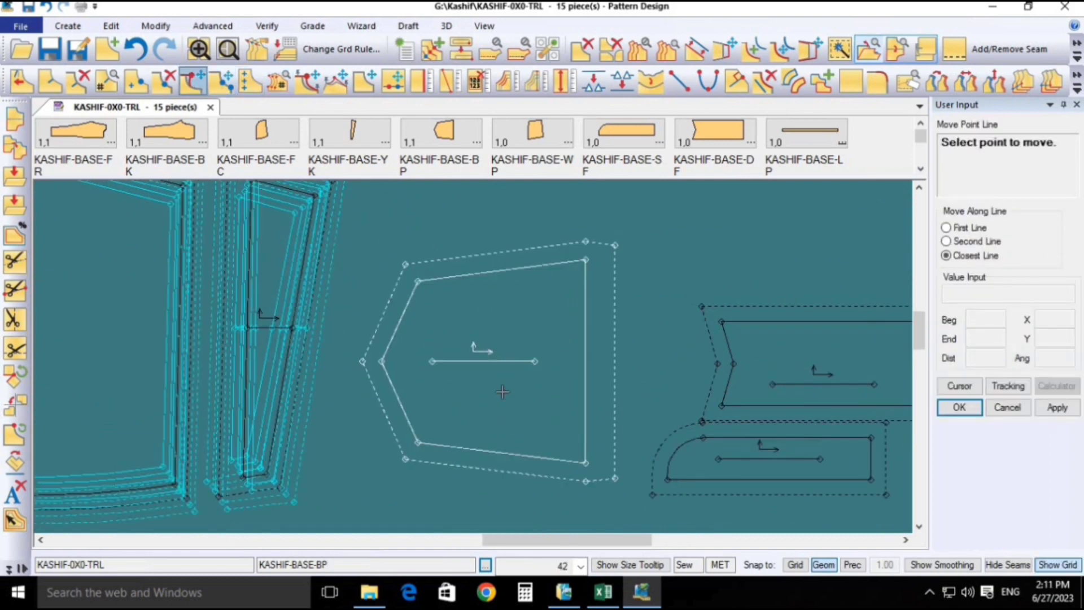
pyautogui.click(434, 362)
pyautogui.click(508, 361)
pyautogui.rightClick(528, 378)
pyautogui.click(545, 384)
# - Switch to the Kashif Base size chart in Excel and fill the BACK POCKET WIDTH (TOP) row with yellow
pyautogui.hotkey('alt', 'Tab')
pyautogui.hotkey('alt', 'Tab')
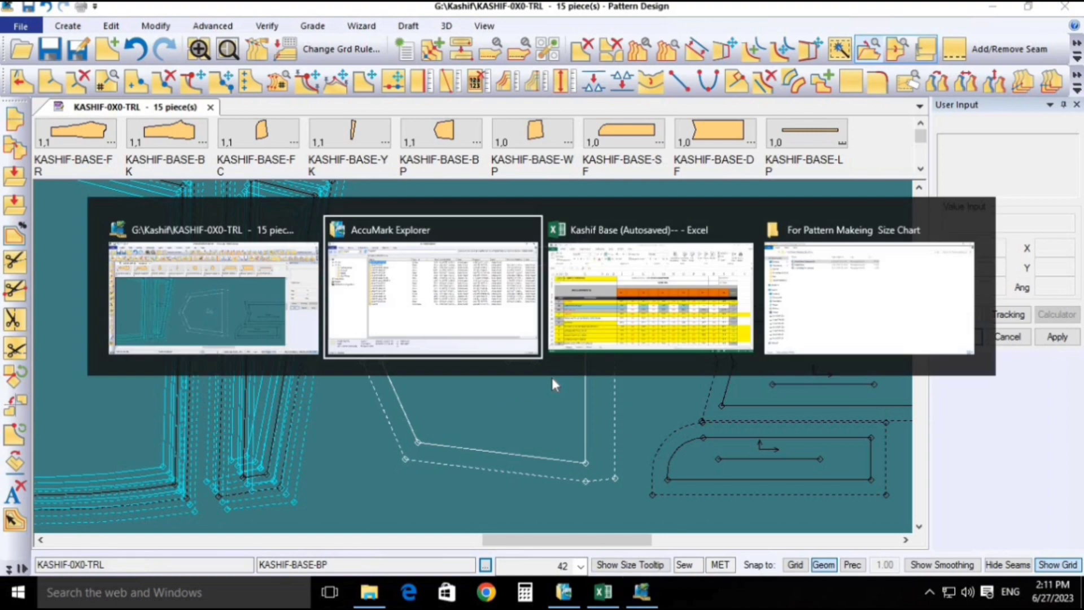
pyautogui.scroll(-3, 554, 416)
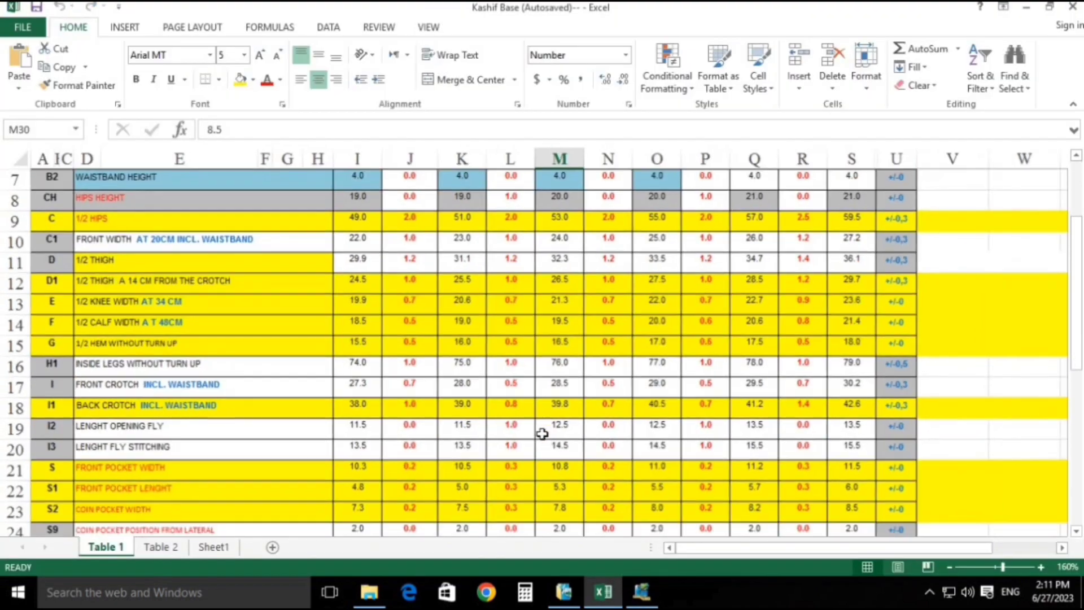
pyautogui.keyDown('ctrl'); pyautogui.scroll(-1, 554, 440); pyautogui.keyUp('ctrl')
pyautogui.scroll(-5, 449, 425)
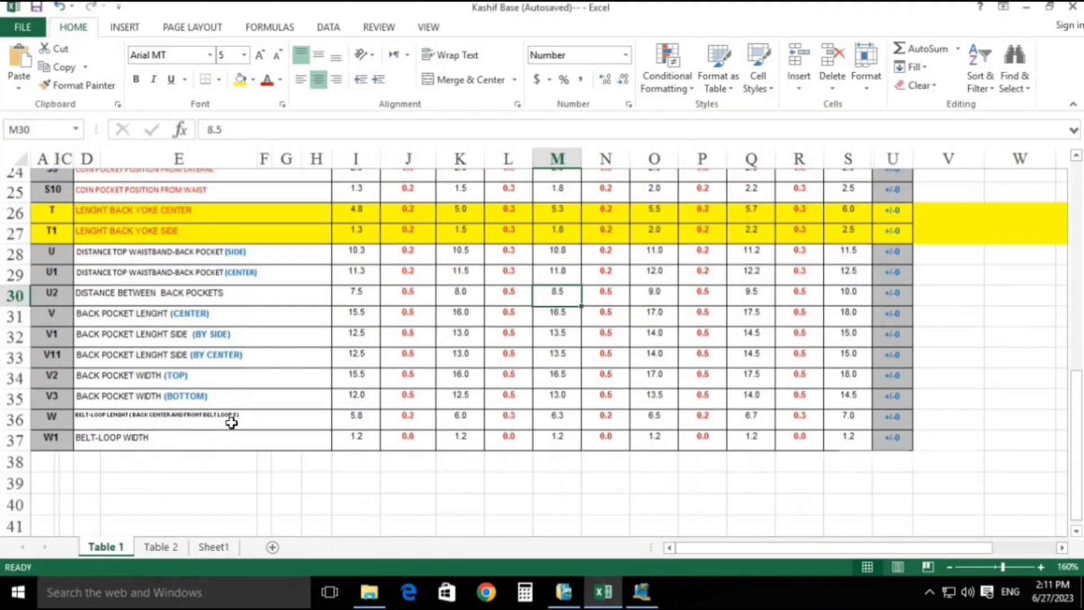
pyautogui.click(243, 367)
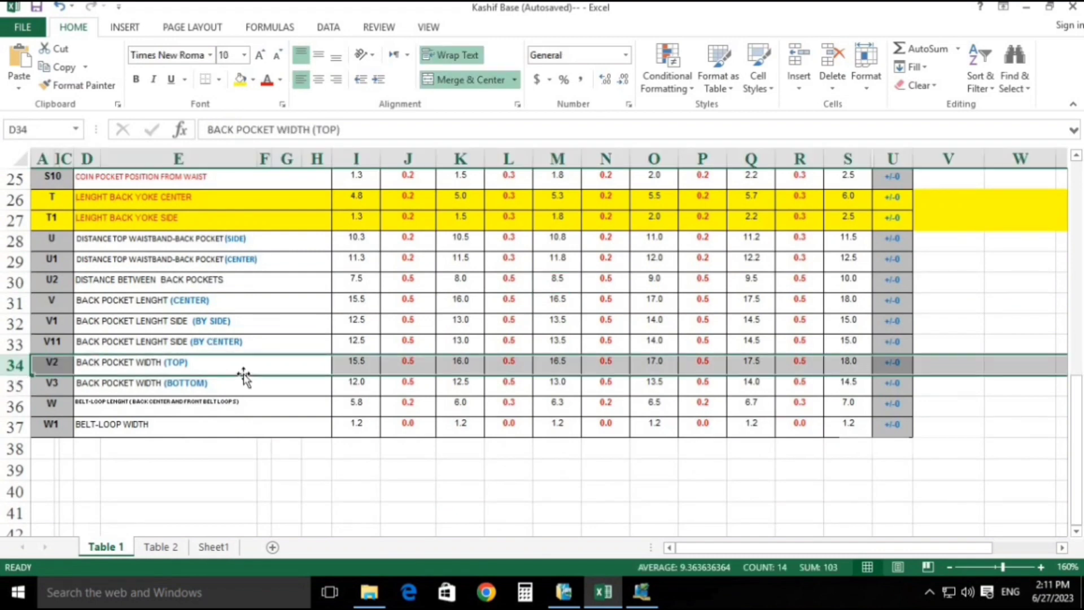
pyautogui.hotkey('shift', 'space')
pyautogui.click(241, 81)
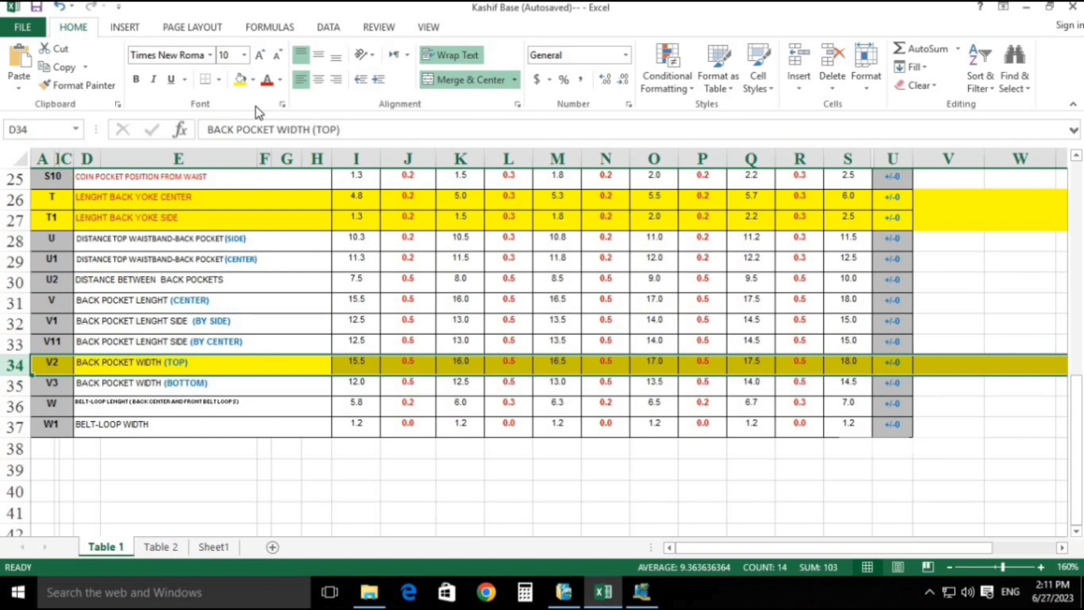
# - Review the BACK POCKET WIDTH (TOP) measurements in row 34 across all sizes
pyautogui.click(357, 364)
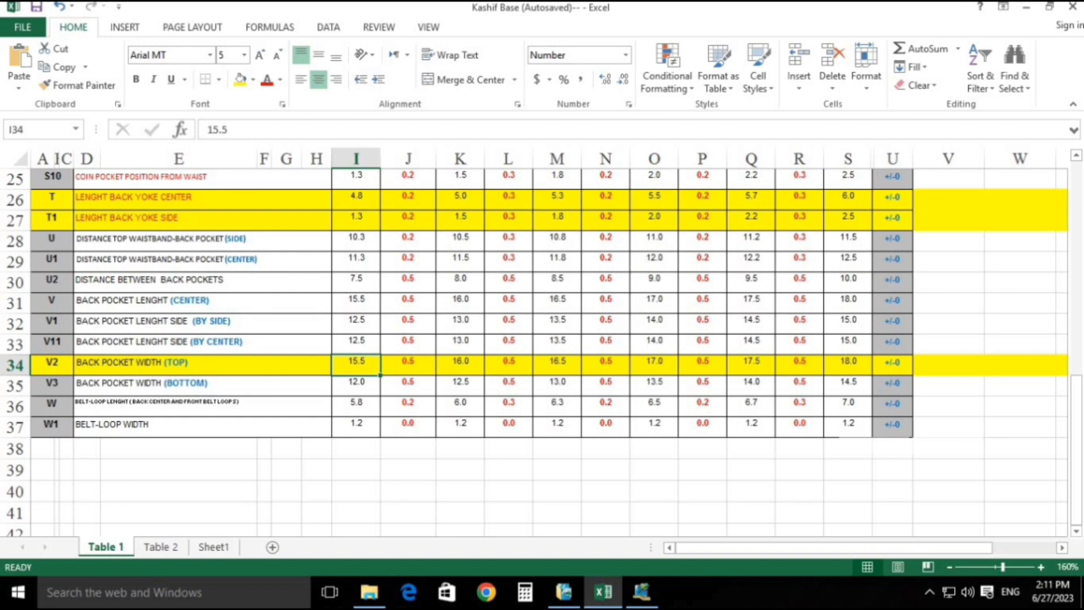
pyautogui.press('Right')
pyautogui.press('Right')
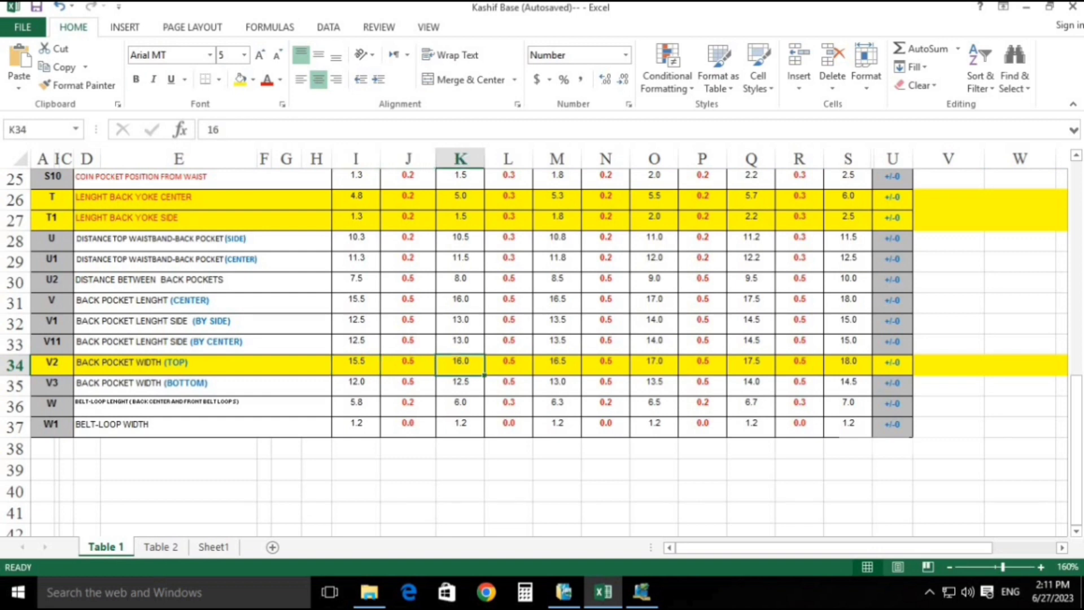
pyautogui.press('Right')
pyautogui.press('Right')
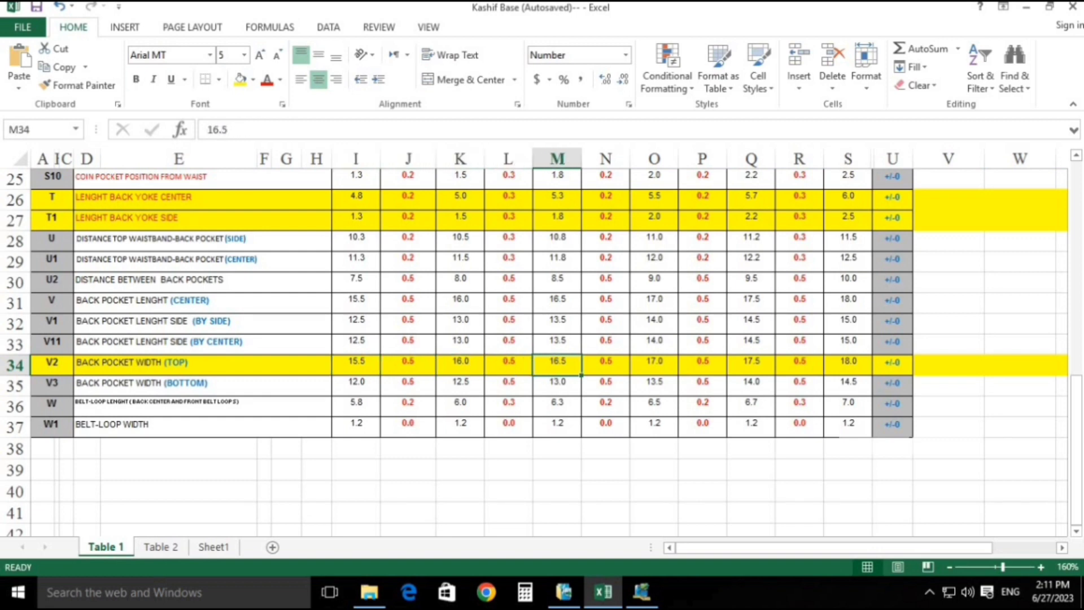
pyautogui.press('Right')
pyautogui.press('Right')
pyautogui.press('Right')
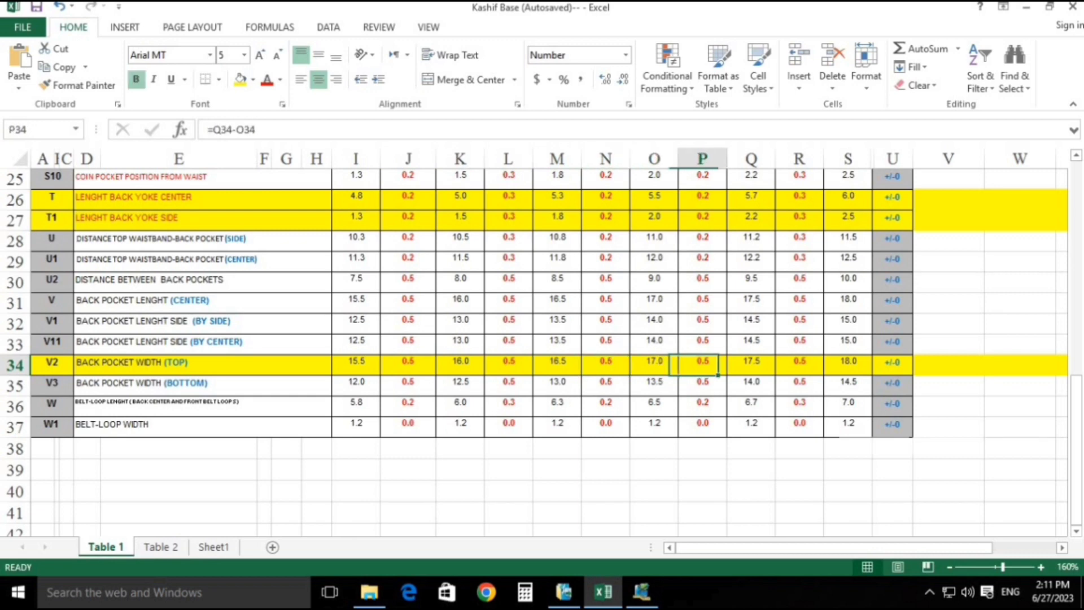
pyautogui.press('Right')
pyautogui.press('Right')
pyautogui.press('Right')
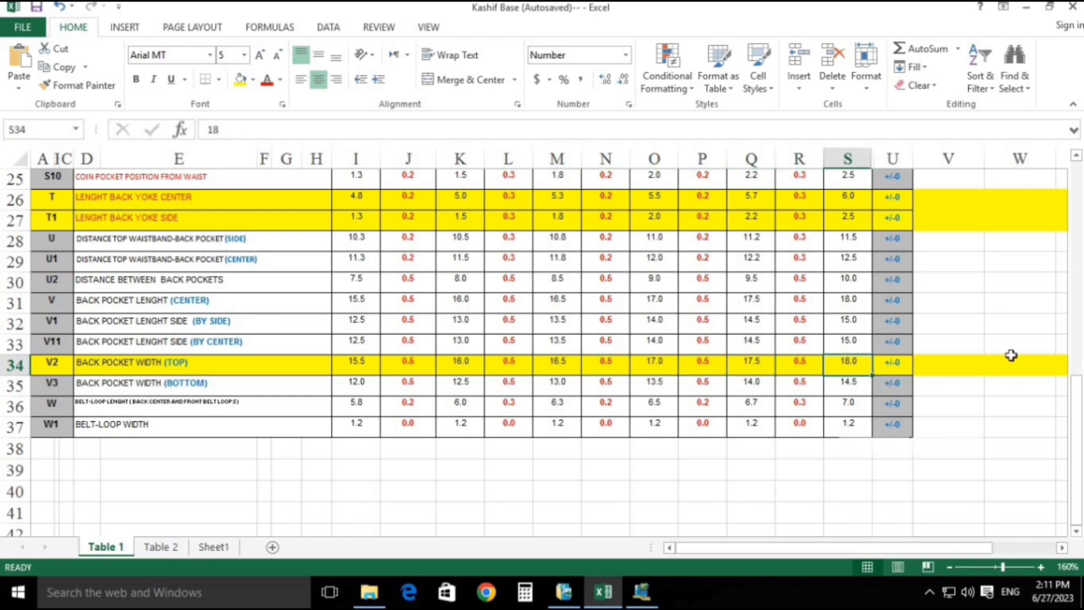
# - Highlight the BACK POCKET WIDTH (BOTTOM) and BACK POCKET LENGHT SIDE (BY CENTER) rows in yellow
pyautogui.click(23, 387)
pyautogui.click(240, 79)
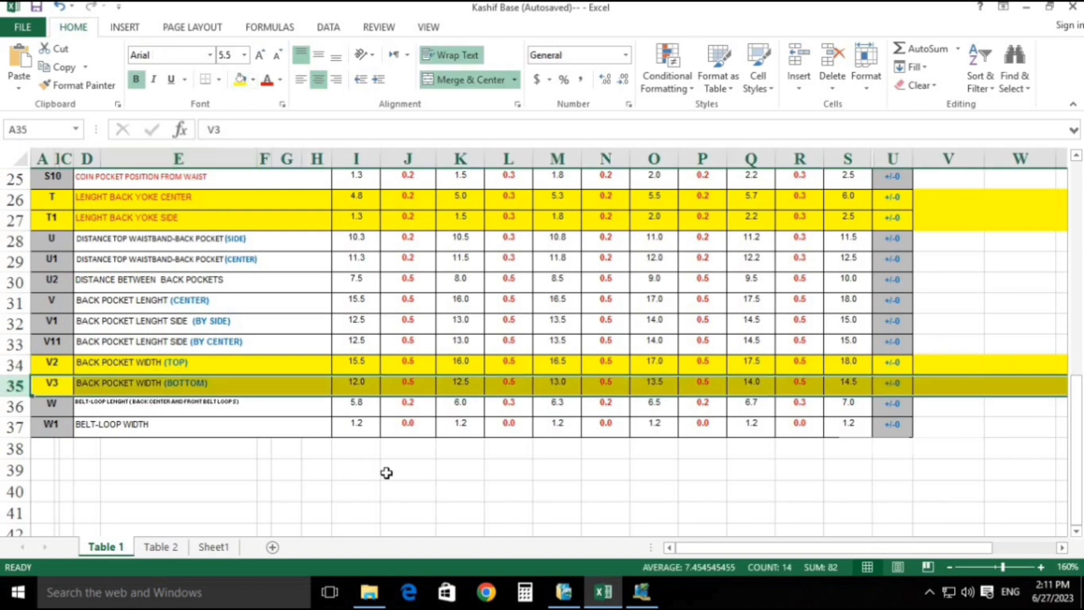
pyautogui.moveTo(415, 383); pyautogui.dragTo(893, 384)
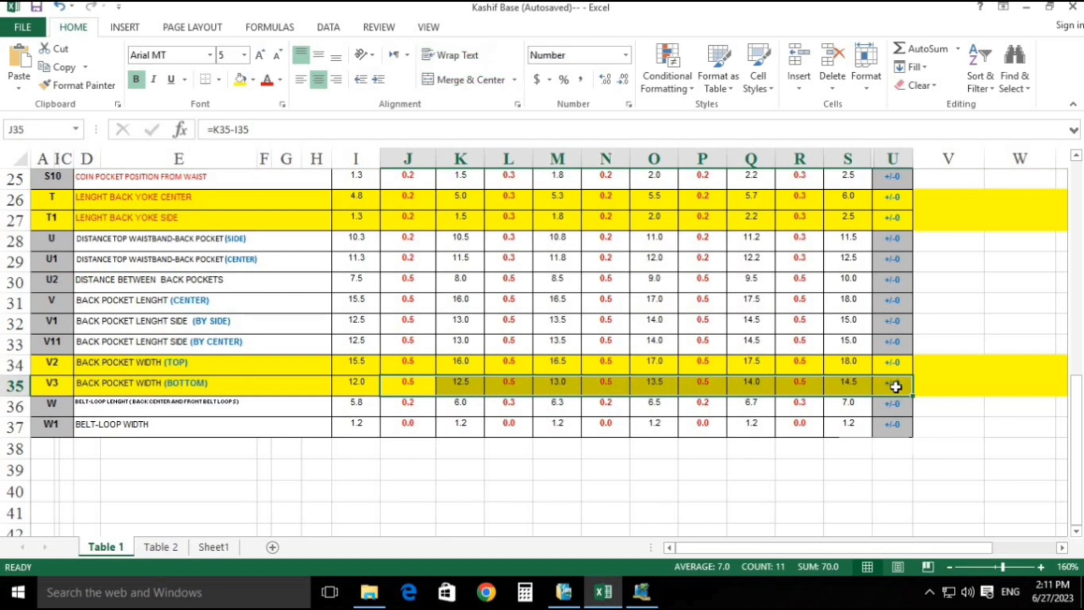
pyautogui.click(14, 343)
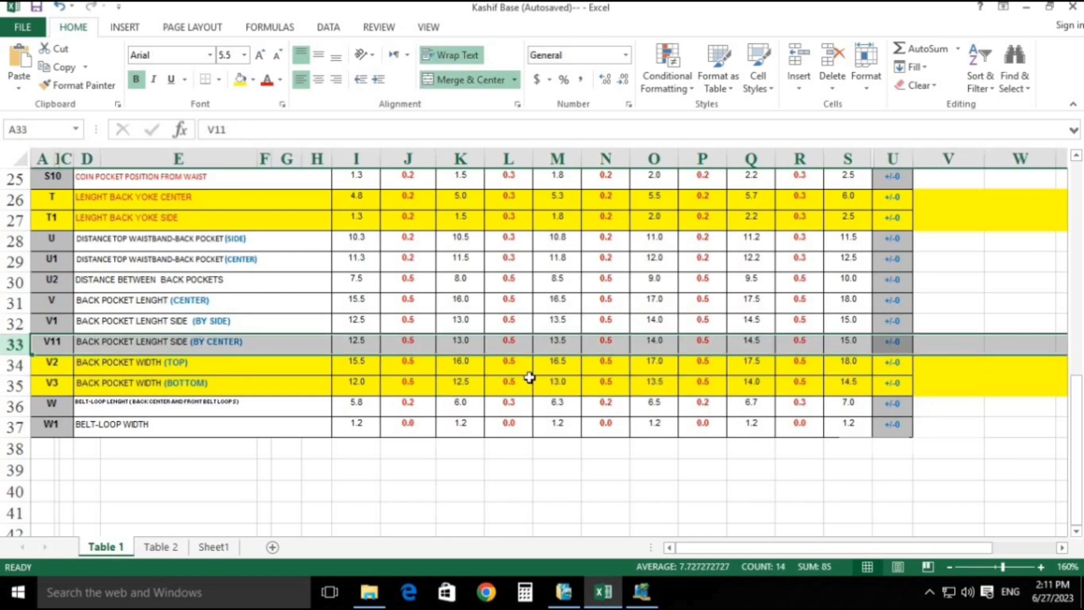
pyautogui.click(240, 79)
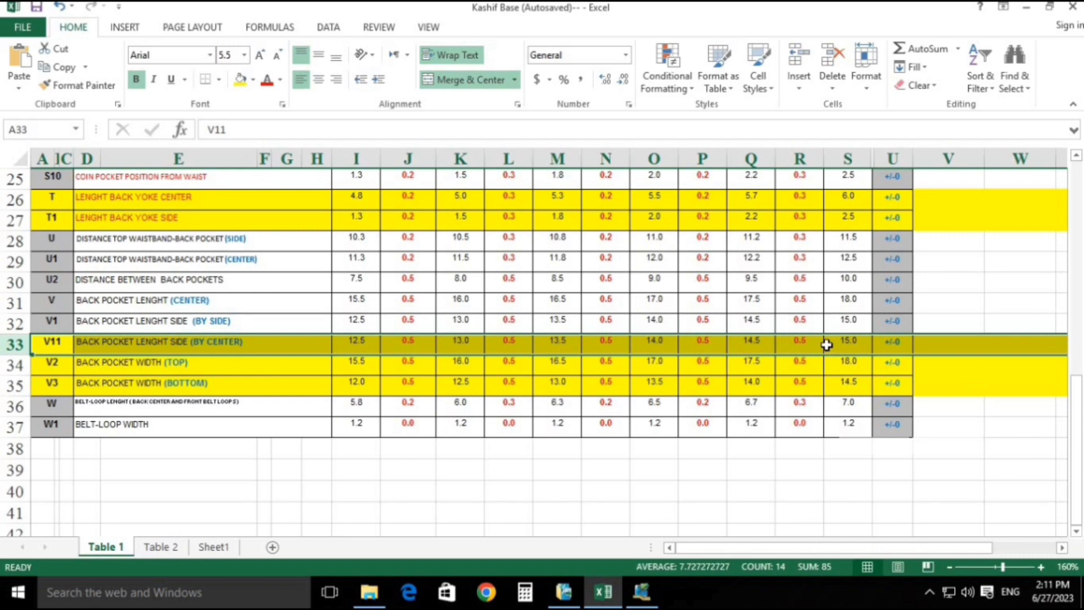
# - Switch to Pattern Design and open the Edit Delta grading form for the upper corner of the back pocket's straight opening edge
pyautogui.click(642, 590)
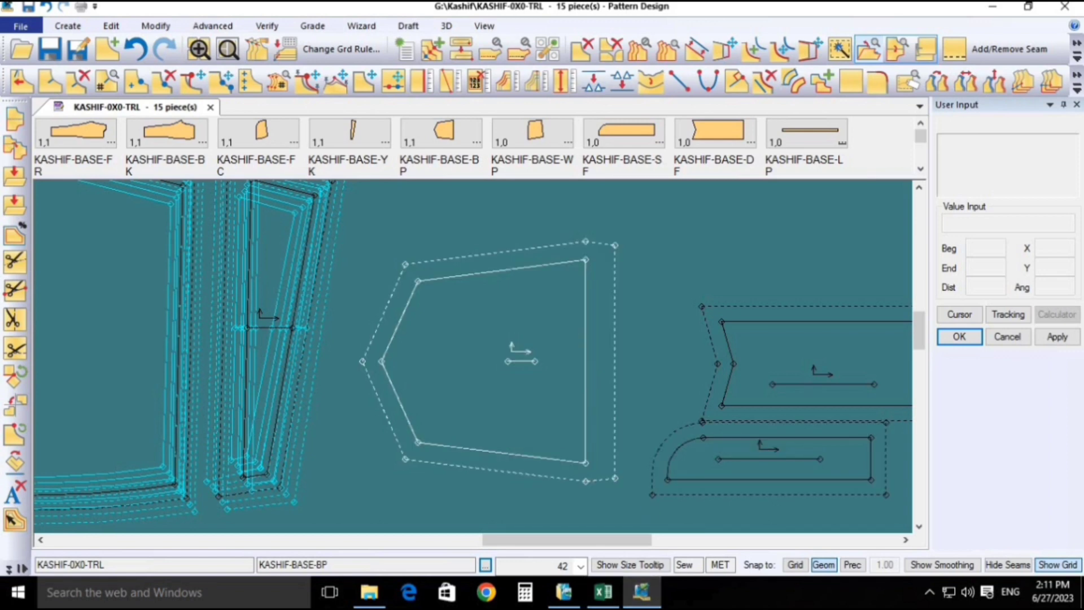
pyautogui.click(312, 26)
pyautogui.click(425, 46)
pyautogui.click(585, 263)
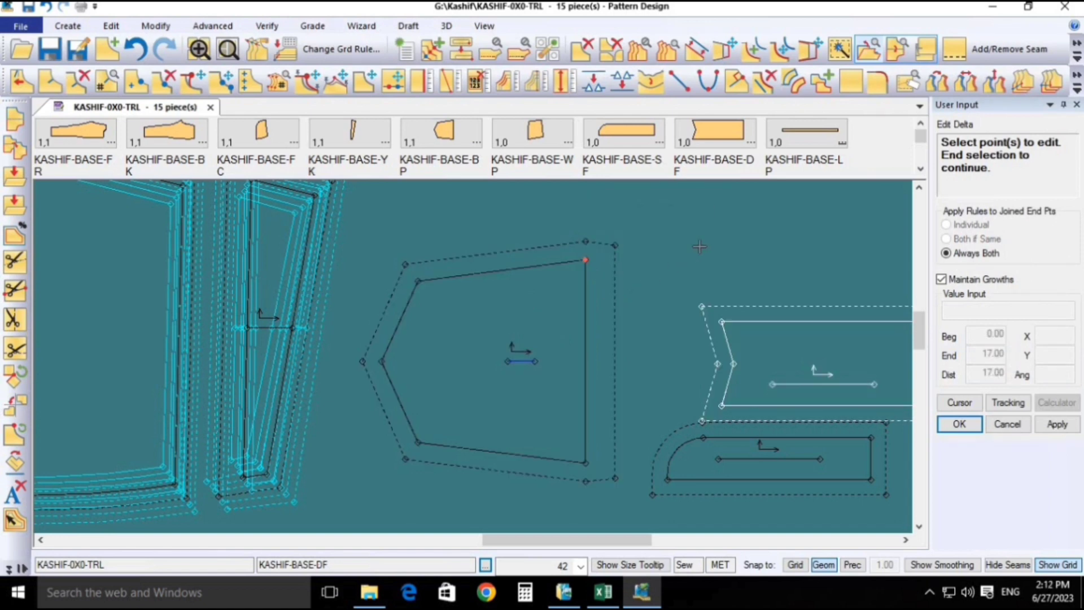
pyautogui.rightClick(700, 247)
pyautogui.click(699, 246)
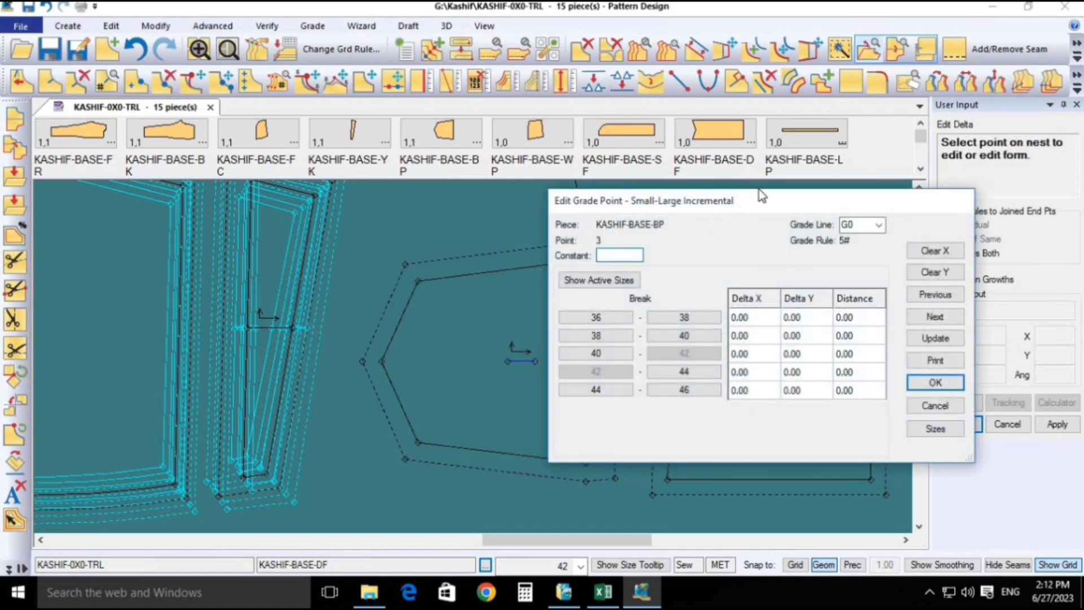
pyautogui.moveTo(759, 189); pyautogui.dragTo(818, 40)
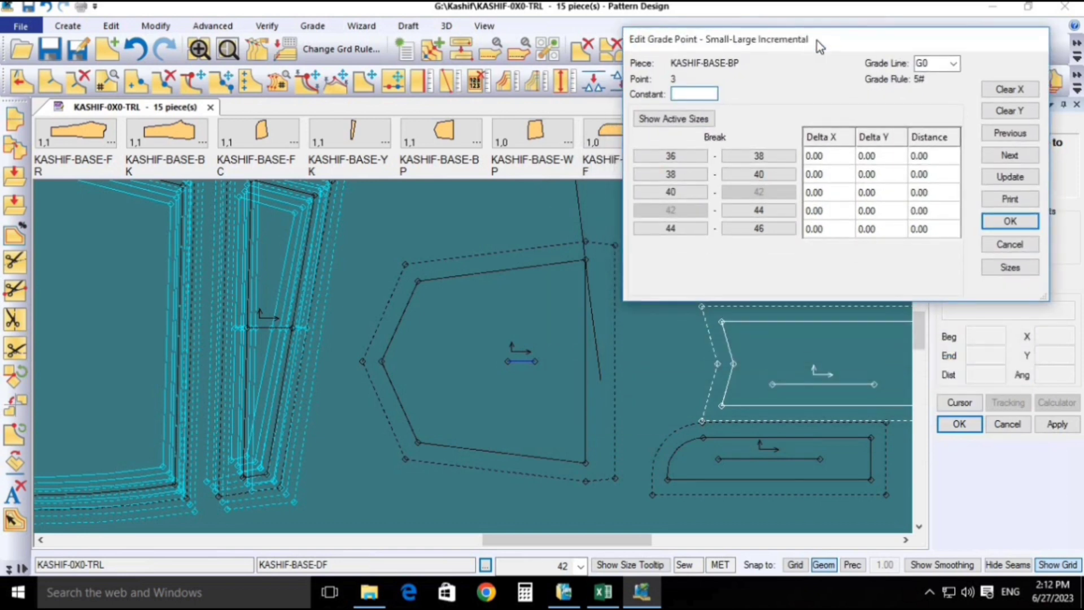
# - Set Delta Y to 0.25 for every size break of the back pocket's upper opening corner and apply the grading
pyautogui.click(1020, 113)
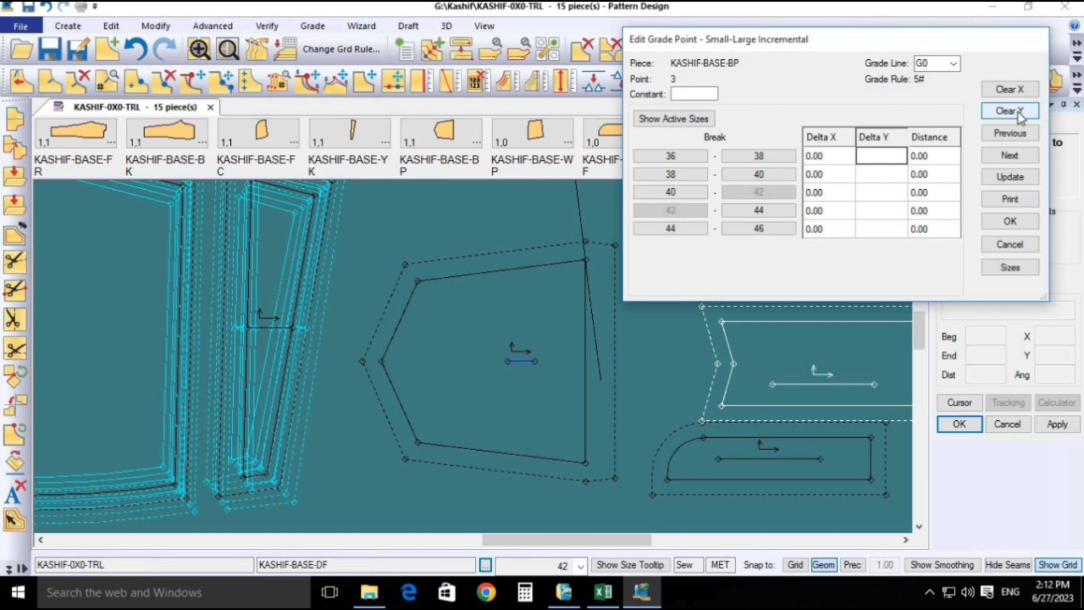
pyautogui.write('.25')
pyautogui.press('Return')
pyautogui.press('Return')
pyautogui.write('.25')
pyautogui.press('Return')
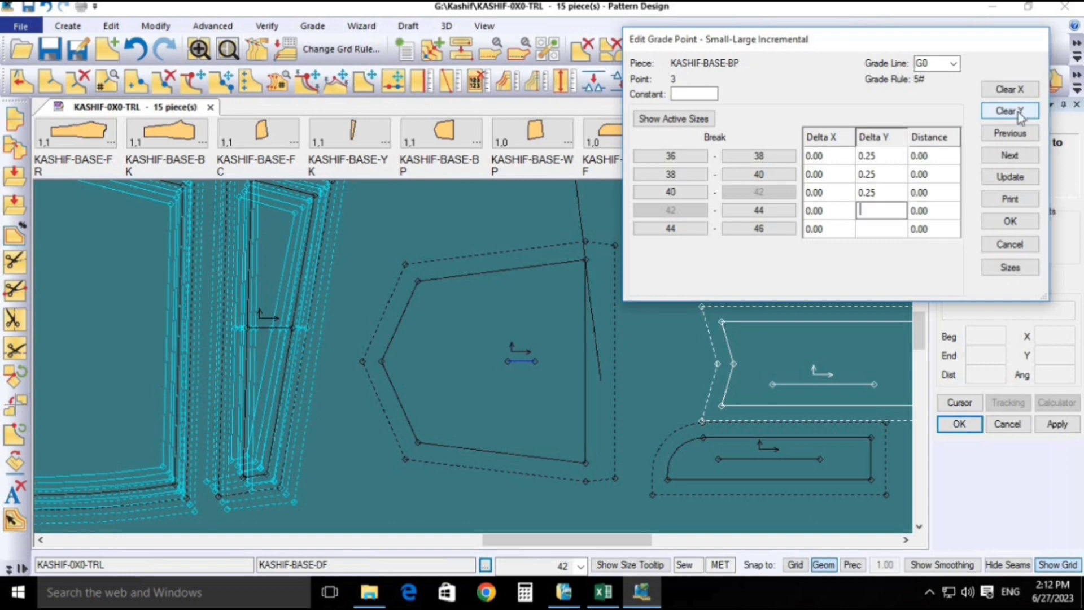
pyautogui.press('Return')
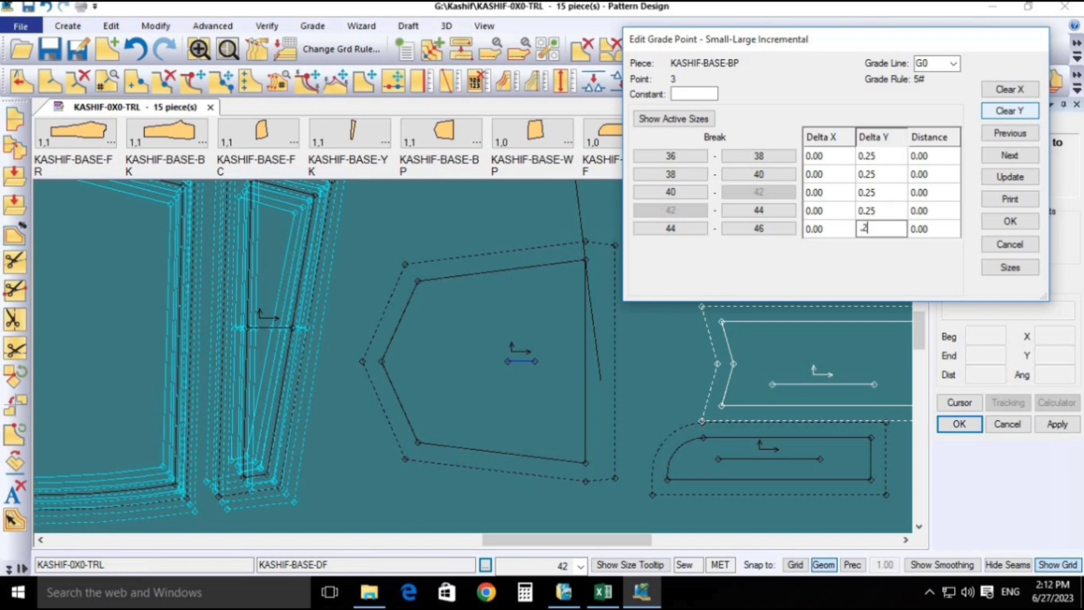
pyautogui.click(1011, 178)
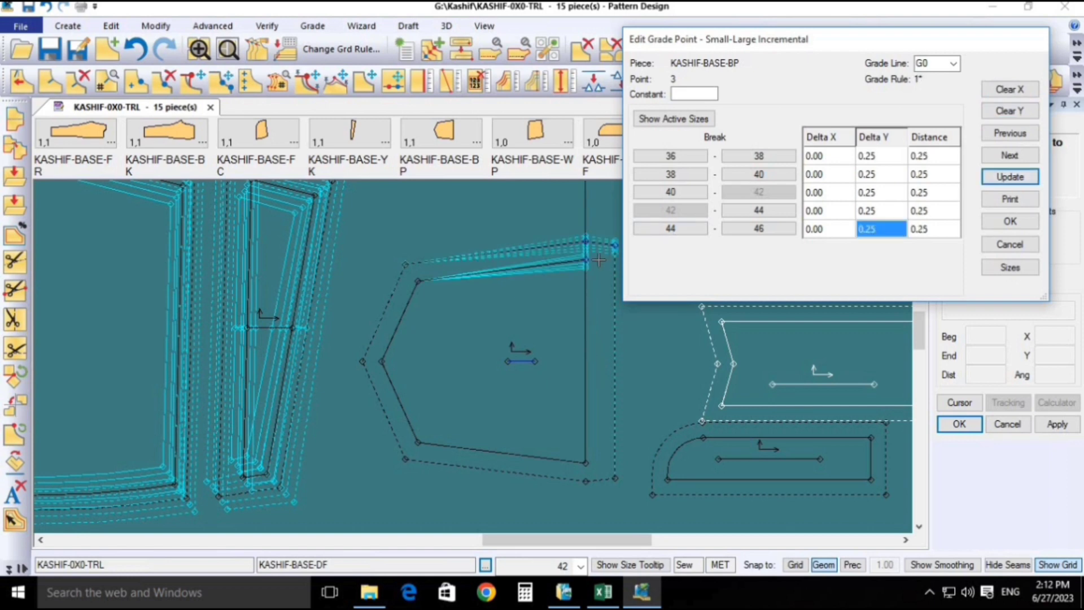
pyautogui.click(1015, 225)
pyautogui.rightClick(571, 256)
pyautogui.click(599, 267)
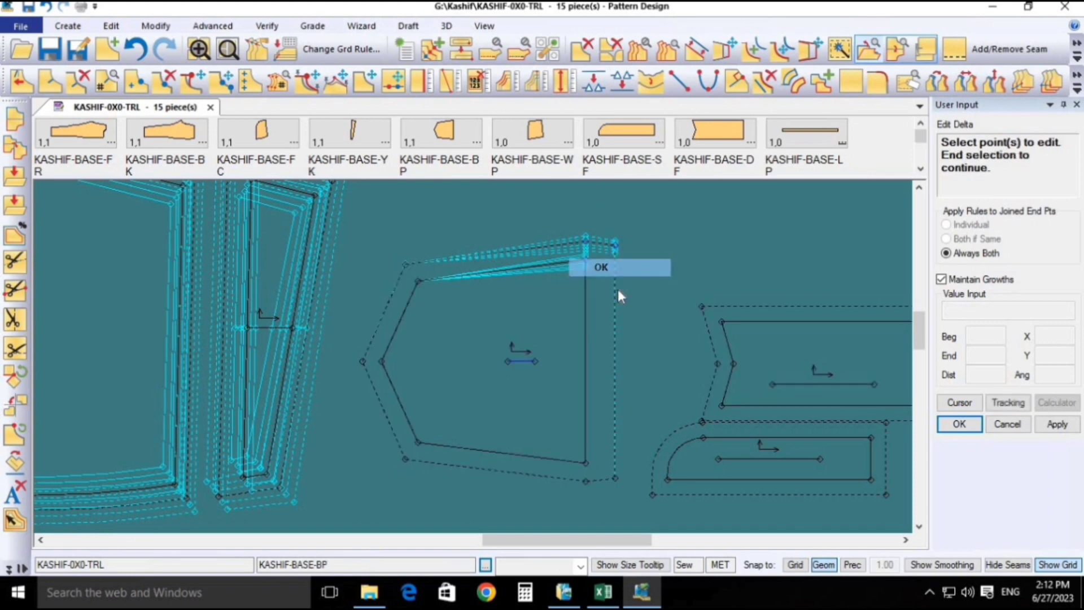
# - Hide the seam allowance lines on the pattern pieces
pyautogui.scroll(1, 554, 412)
pyautogui.scroll(-1, 583, 325)
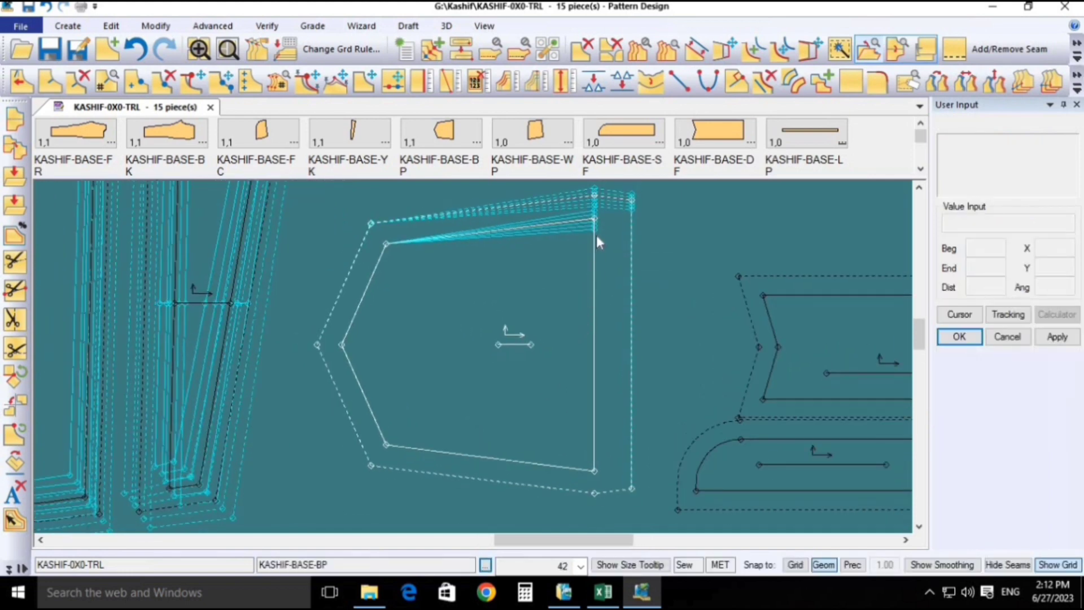
pyautogui.click(1019, 563)
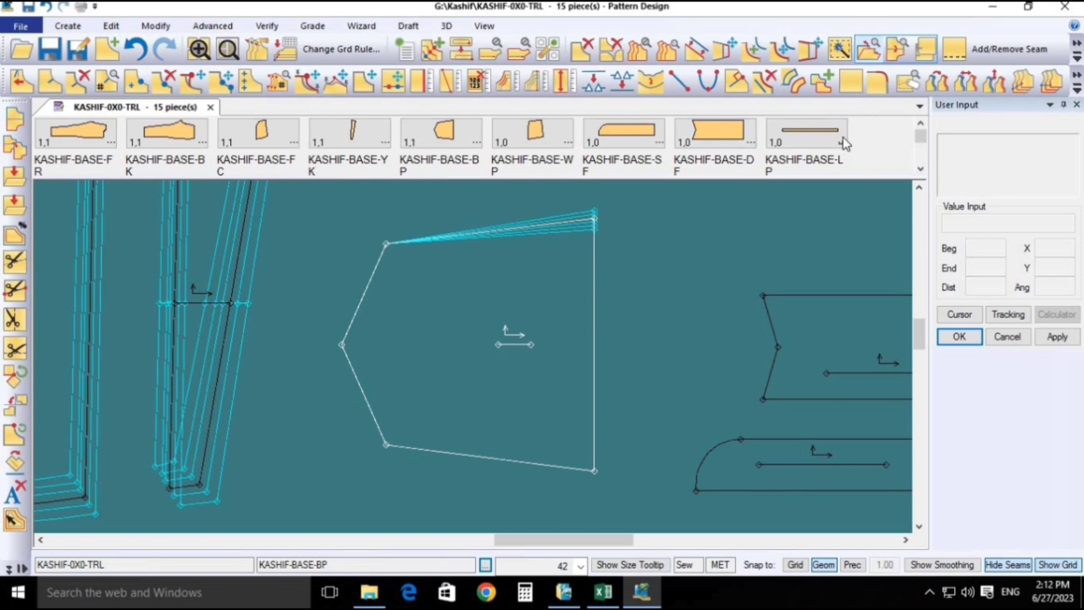
# - Copy the Y grade rule from the back pocket's upper opening corner to the upper corner beside the pointed end
pyautogui.click(312, 26)
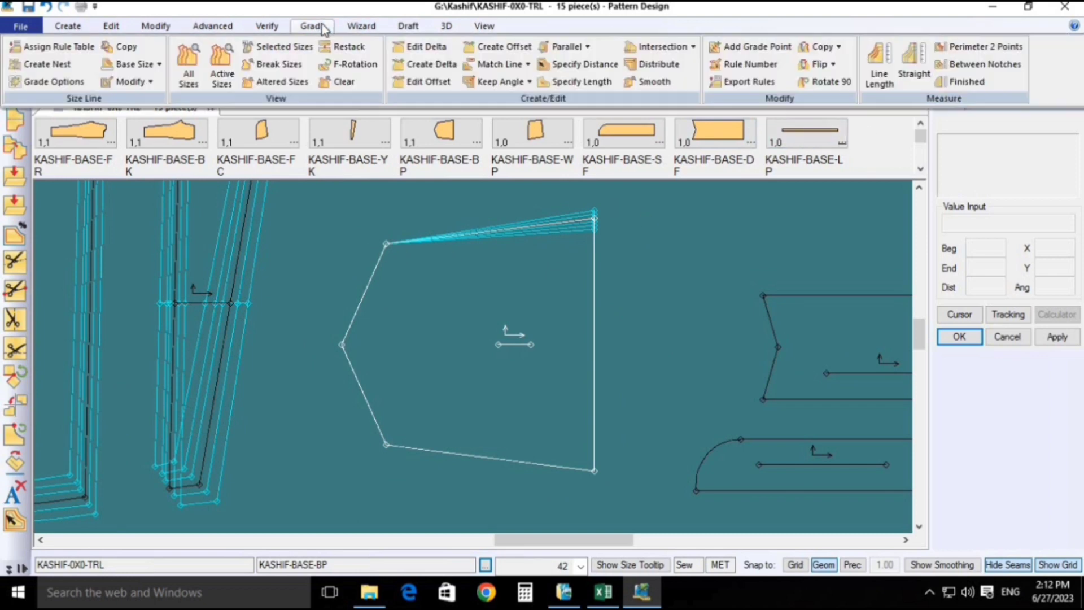
pyautogui.click(839, 47)
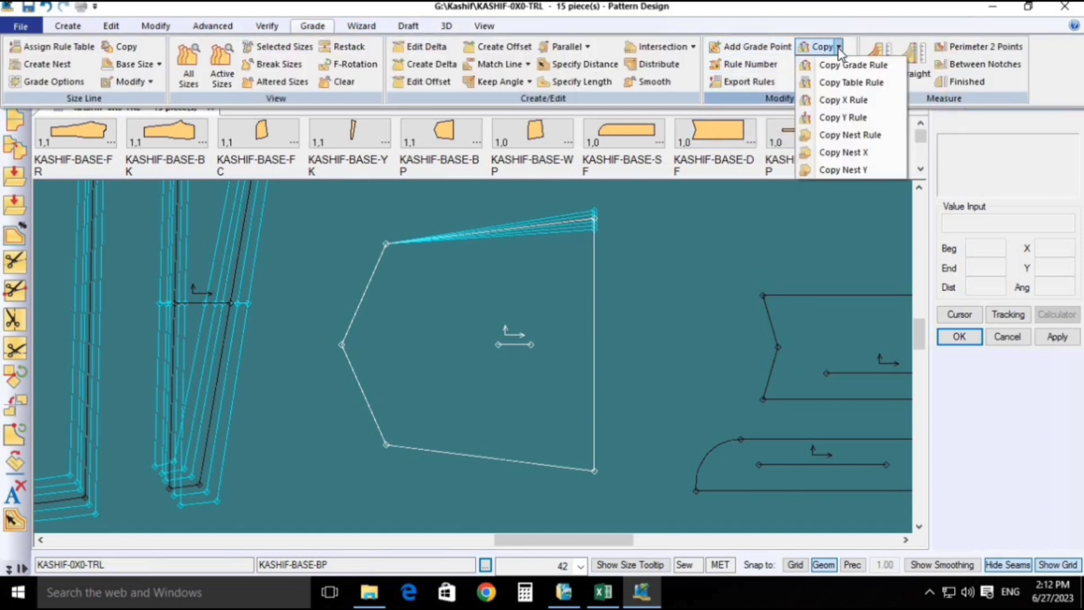
pyautogui.click(860, 117)
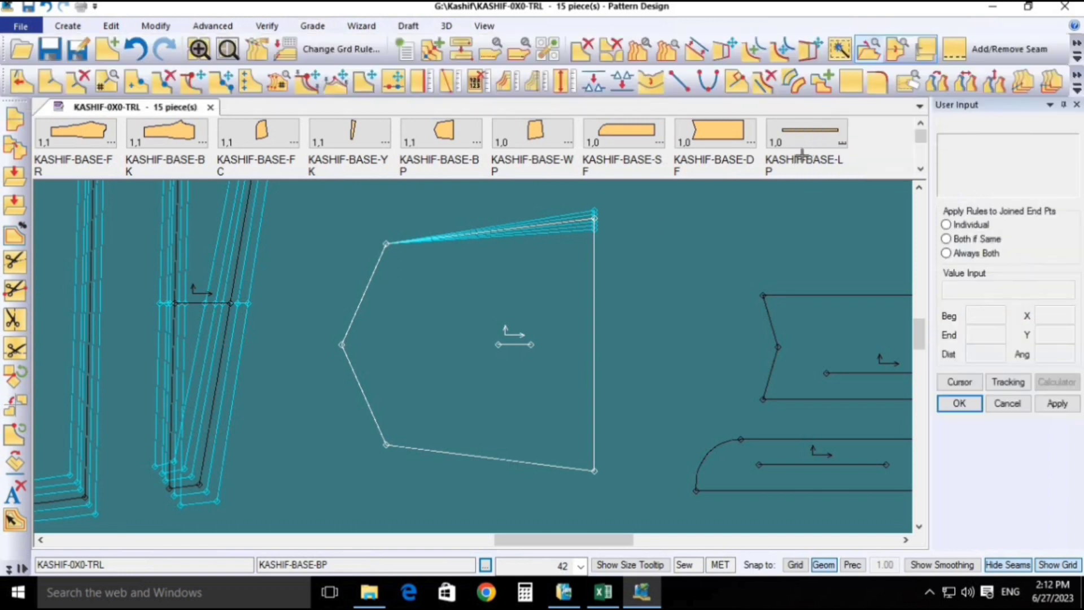
pyautogui.click(594, 218)
pyautogui.click(386, 244)
pyautogui.rightClick(387, 244)
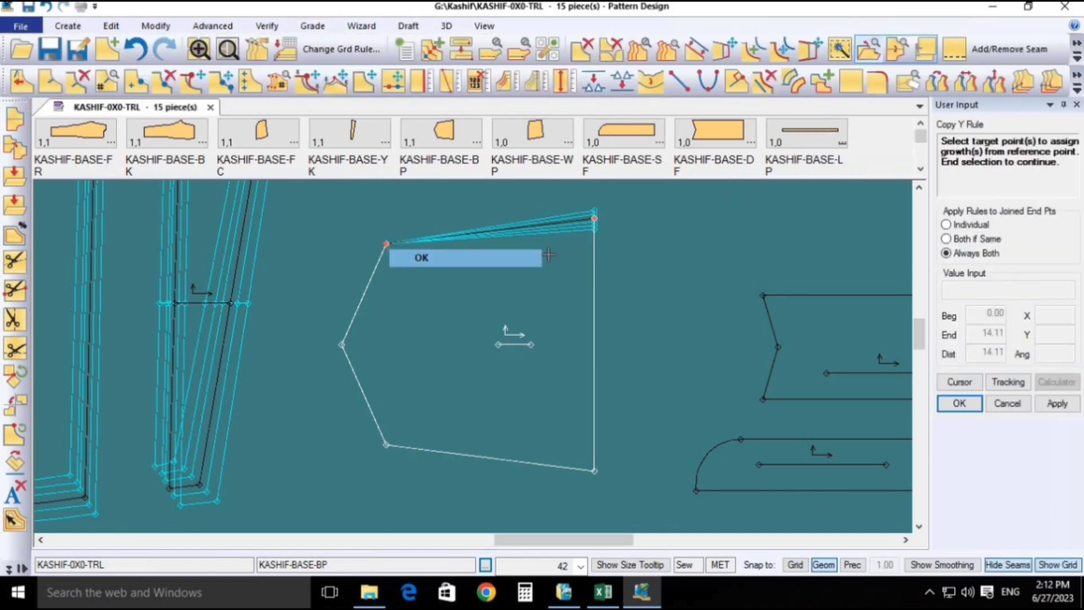
pyautogui.click(418, 254)
# - Copy the Y grade rule from the back pocket's upper opening corner to its lower opening corner
pyautogui.click(594, 218)
pyautogui.click(594, 470)
pyautogui.rightClick(702, 274)
pyautogui.click(702, 274)
# - Copy the Y grade rule from the back pocket's lower opening corner to the lower corner beside the pointed end
pyautogui.click(594, 470)
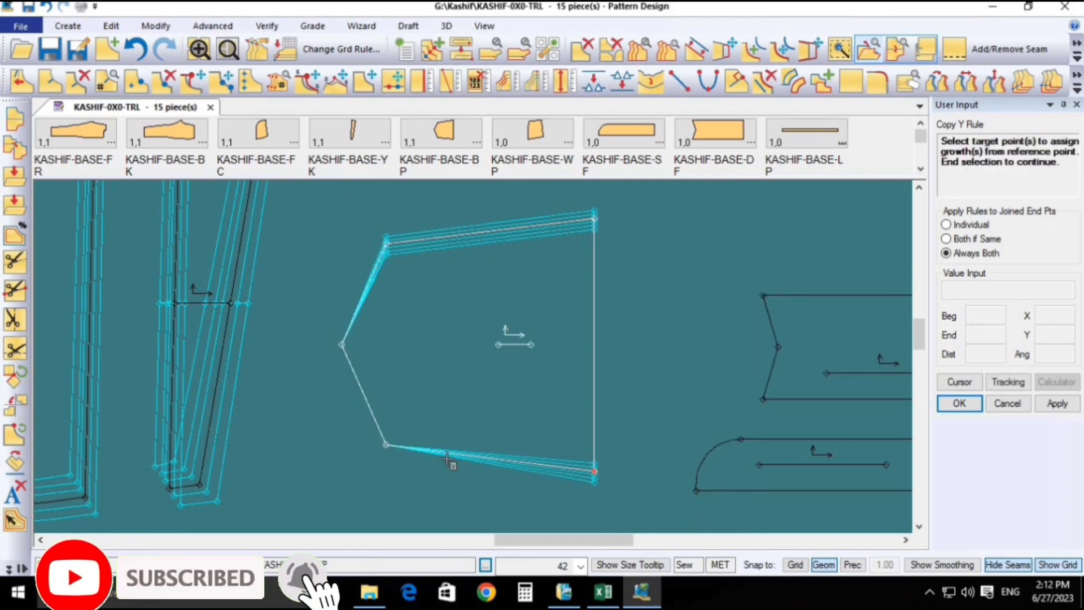
pyautogui.click(383, 443)
pyautogui.rightClick(484, 294)
pyautogui.click(486, 293)
pyautogui.rightClick(474, 353)
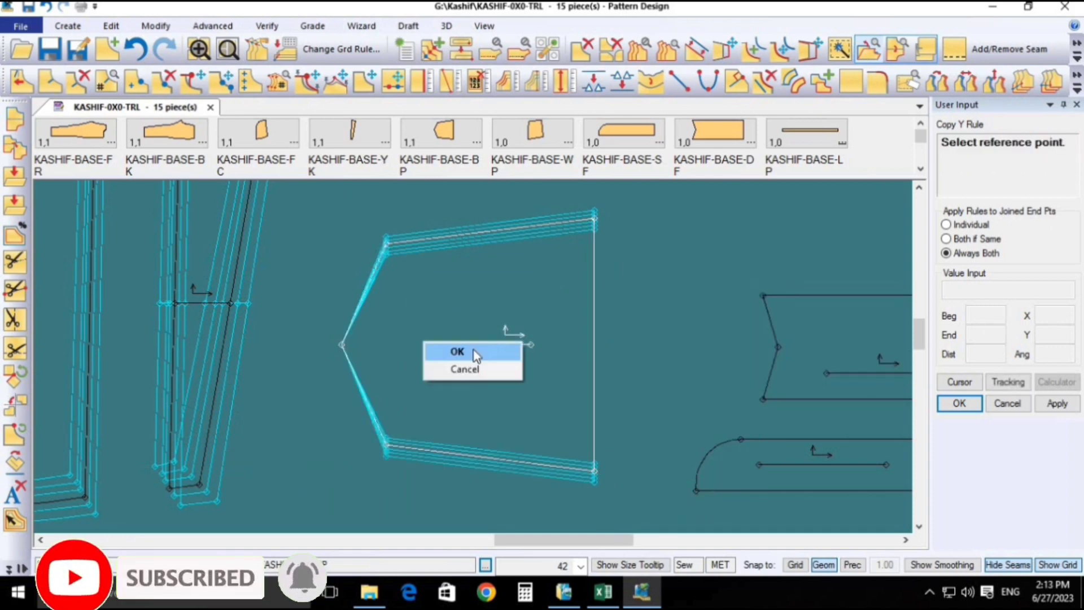
pyautogui.click(474, 351)
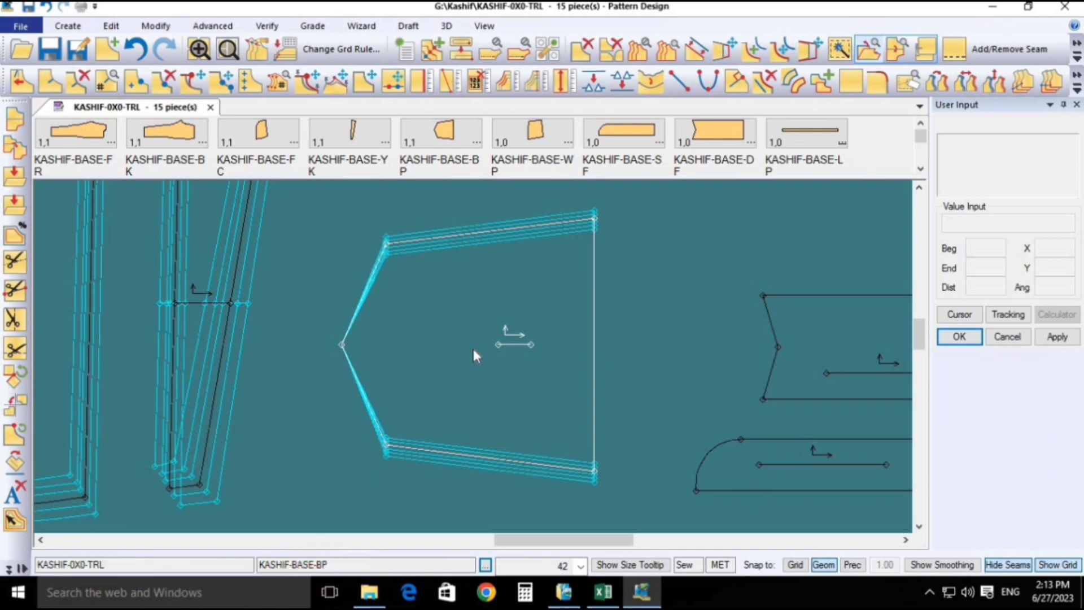
# - Flip the Y grade rule on both lower corners of the back pocket
pyautogui.click(1078, 89)
pyautogui.click(1079, 87)
pyautogui.click(1079, 87)
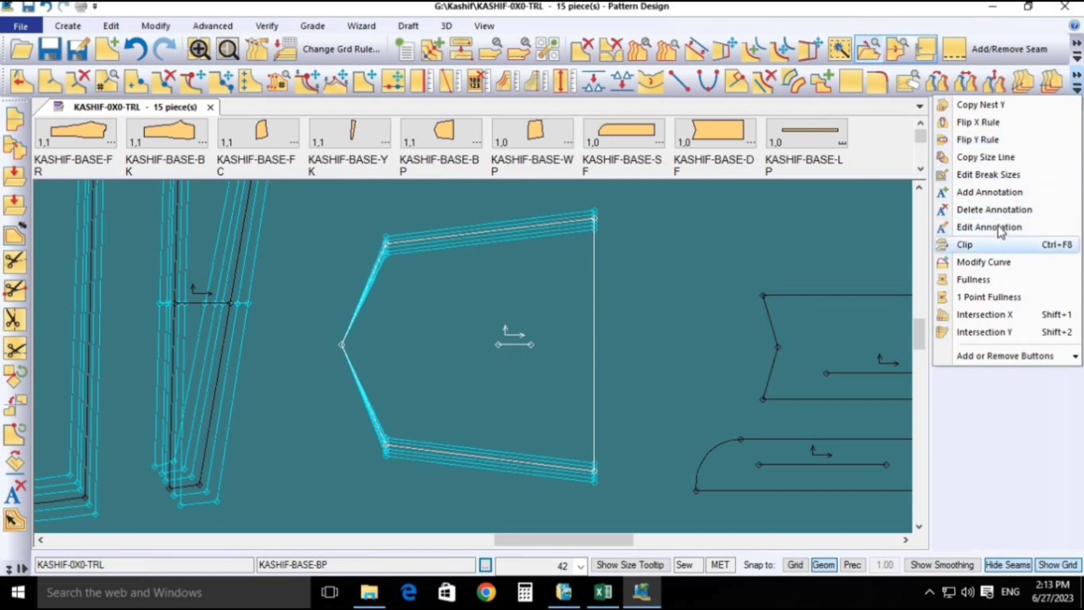
pyautogui.click(1007, 141)
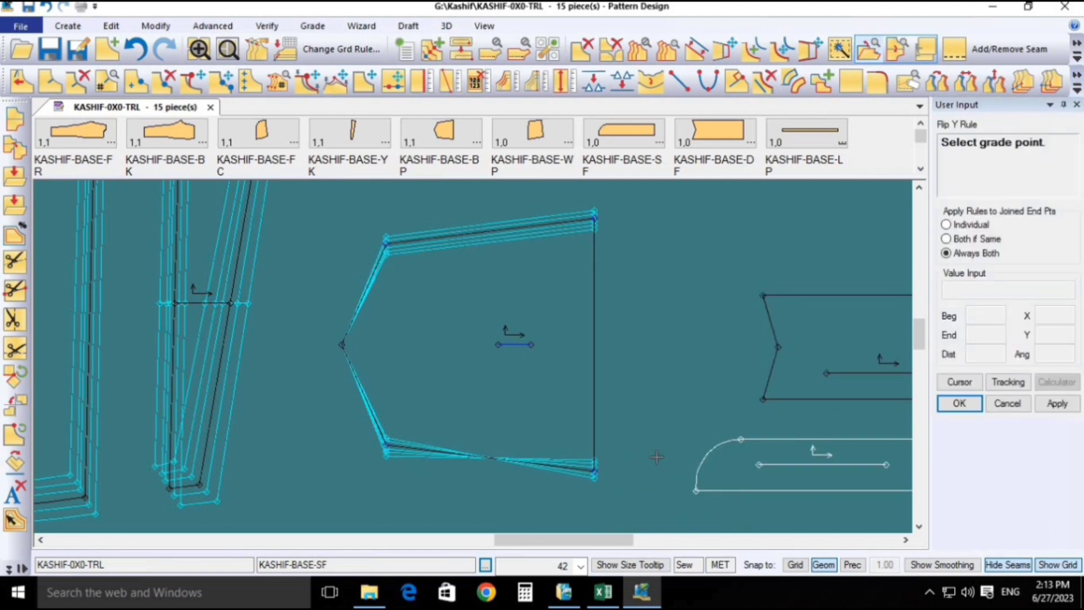
pyautogui.click(387, 444)
pyautogui.rightClick(453, 319)
pyautogui.click(453, 319)
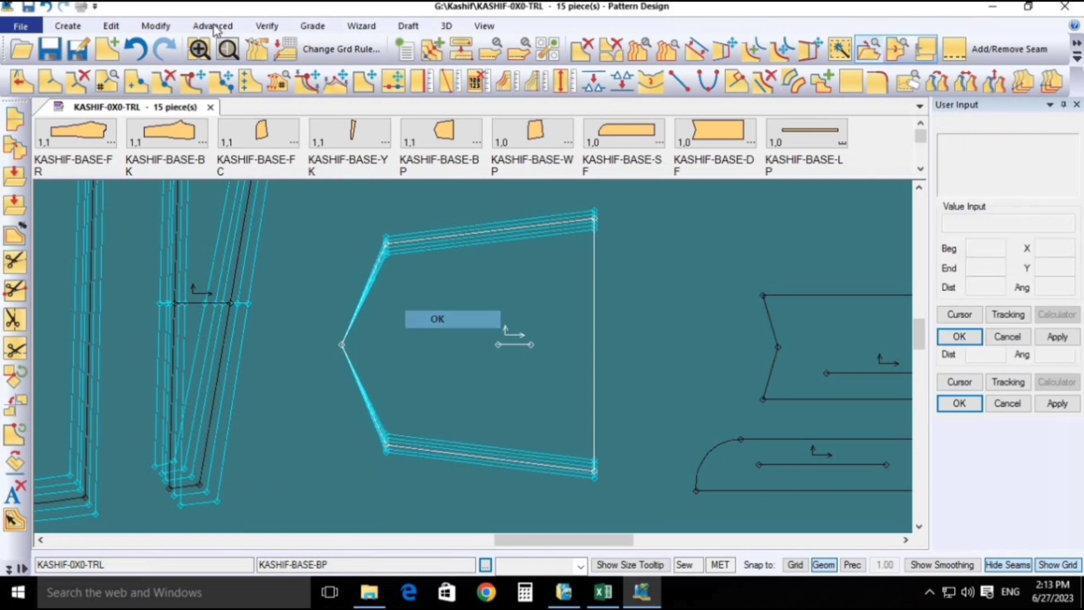
# - Check the Delta Y values of the back pocket's lower opening corner in the Edit Delta form
pyautogui.click(257, 49)
pyautogui.click(595, 472)
pyautogui.rightClick(621, 305)
pyautogui.click(817, 339)
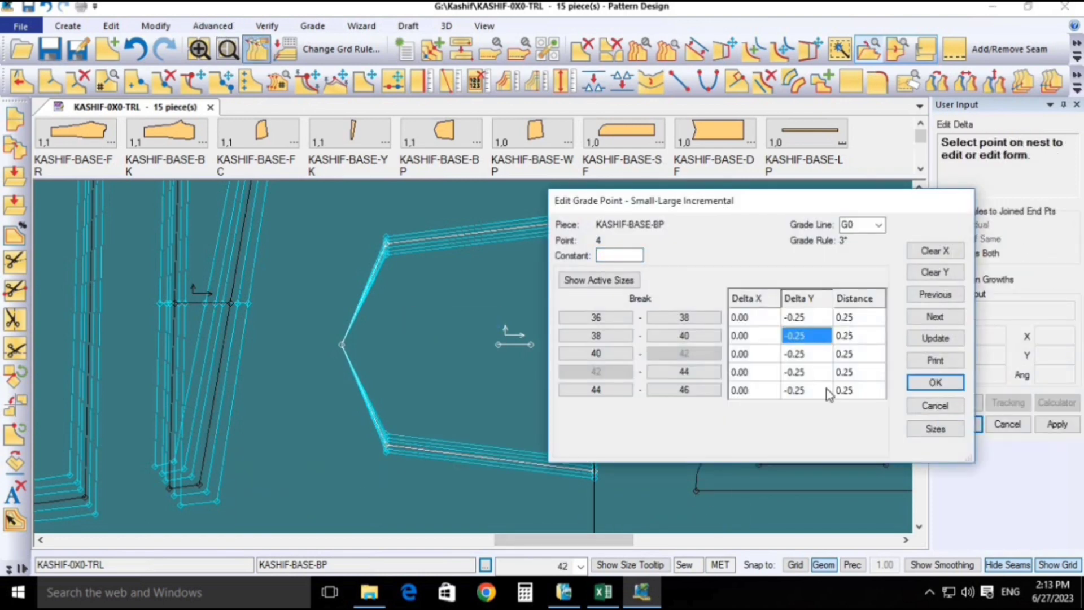
pyautogui.click(825, 390)
pyautogui.click(935, 383)
pyautogui.rightClick(485, 255)
pyautogui.click(505, 265)
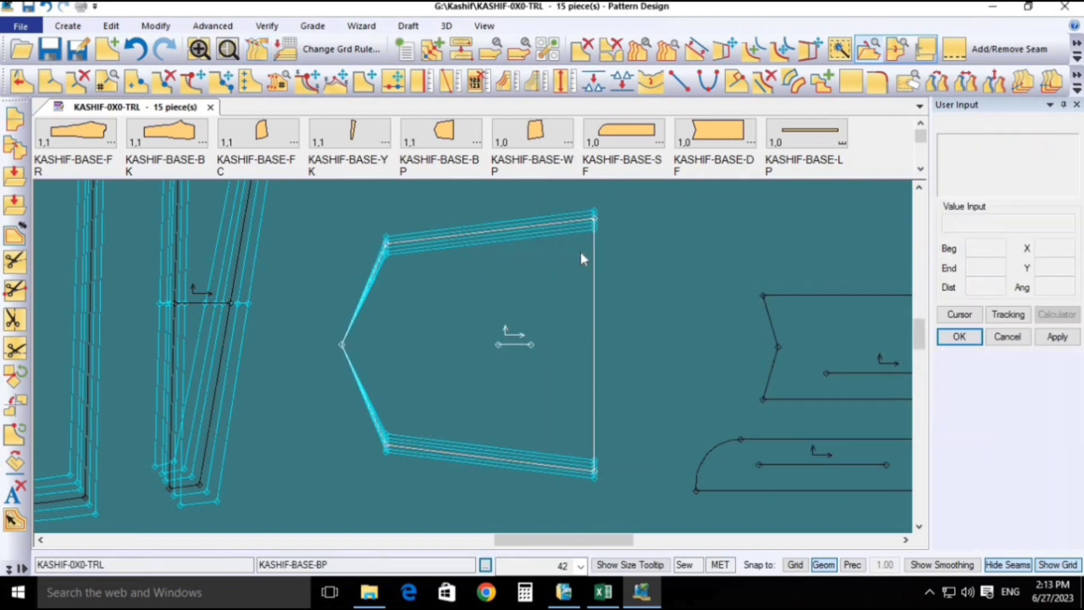
# - Measure the graded line length of the back pocket's opening edge and switch to the Excel size chart to compare it
pyautogui.click(307, 23)
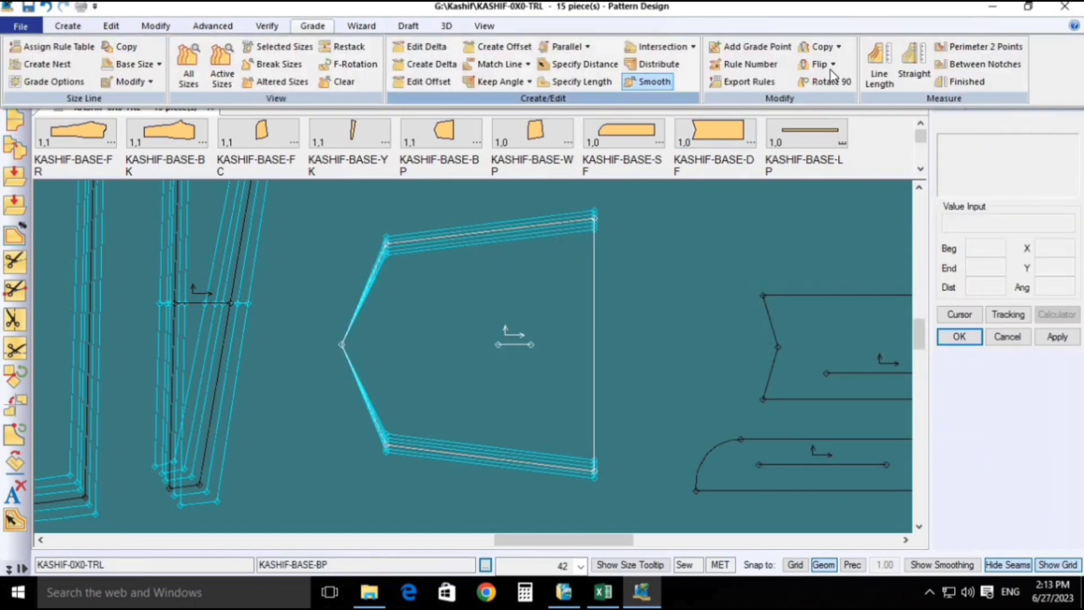
pyautogui.click(879, 62)
pyautogui.click(594, 356)
pyautogui.rightClick(660, 299)
pyautogui.click(662, 298)
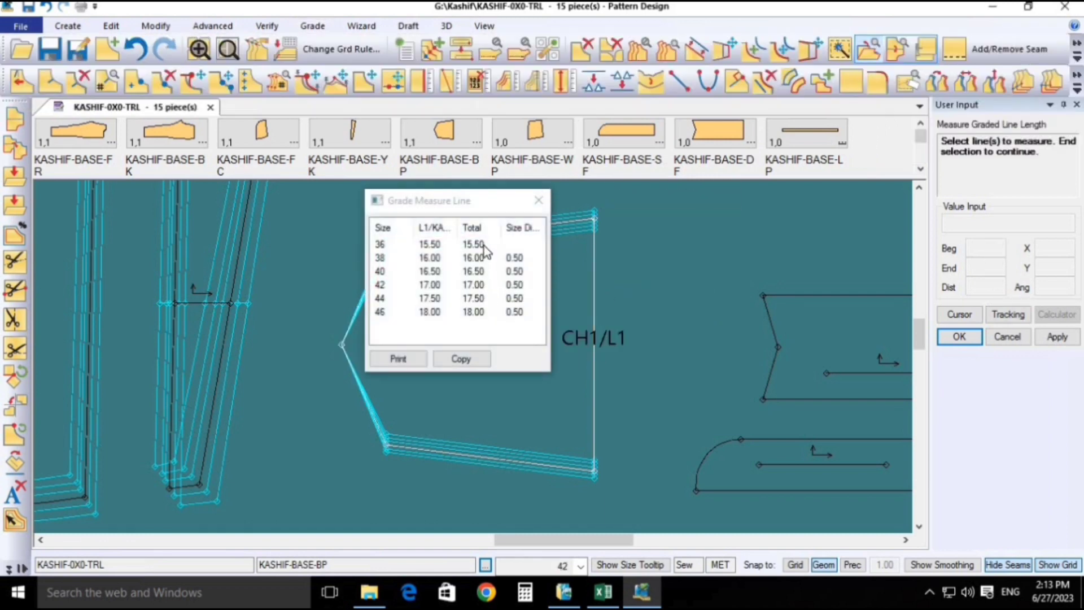
pyautogui.click(603, 591)
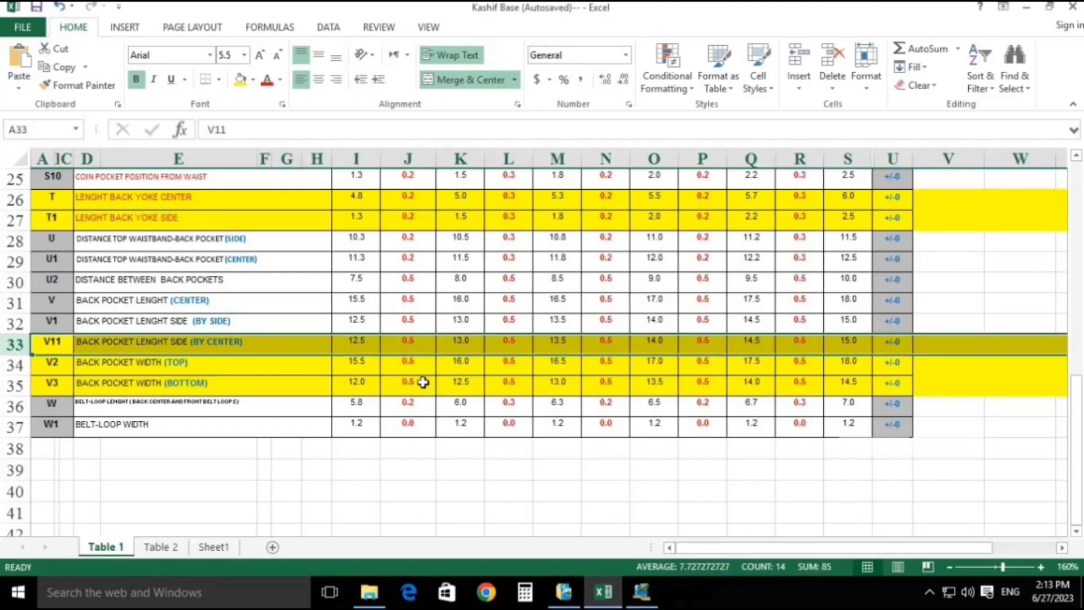
# - Colour the size 36 value of the back pocket width (top) row, in cell I34, red
pyautogui.click(177, 367)
pyautogui.click(363, 363)
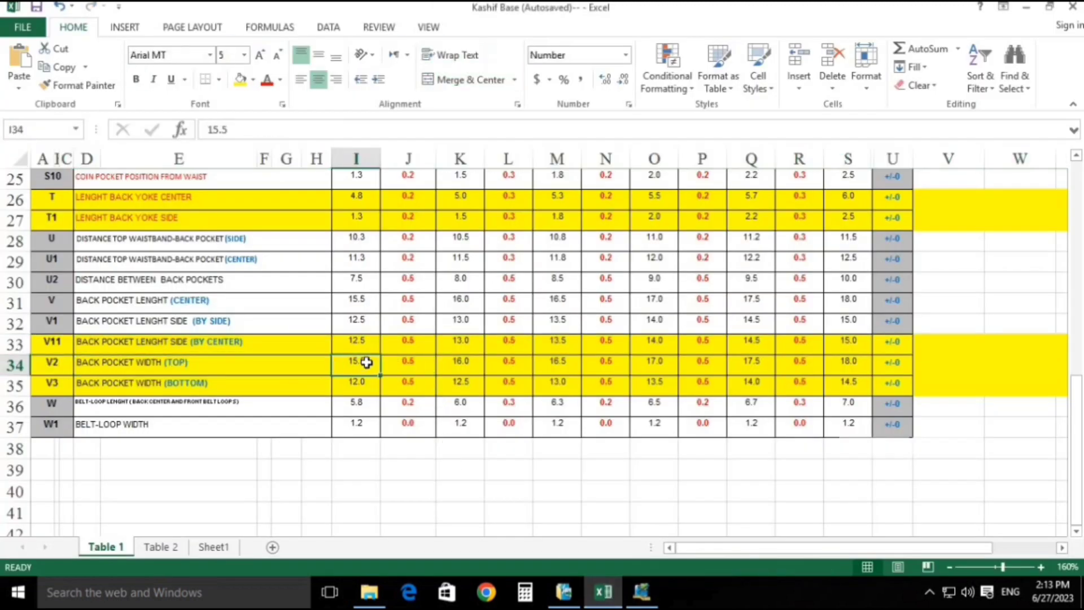
pyautogui.click(268, 80)
# - Compare the back pocket width (top) values across the sizes with the graded line length in Pattern Design, and end that measurement
pyautogui.press('Right')
pyautogui.press('Right')
pyautogui.press('Right')
pyautogui.press('Right')
pyautogui.press('Right')
pyautogui.press('Right')
pyautogui.press('Right')
pyautogui.press('Right')
pyautogui.press('Right')
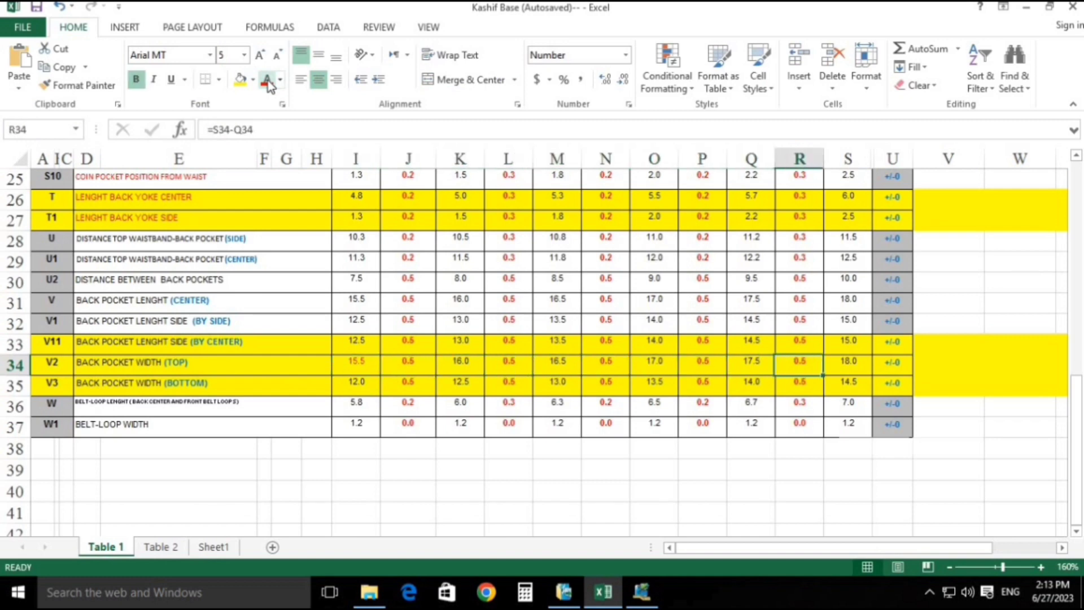
pyautogui.click(642, 592)
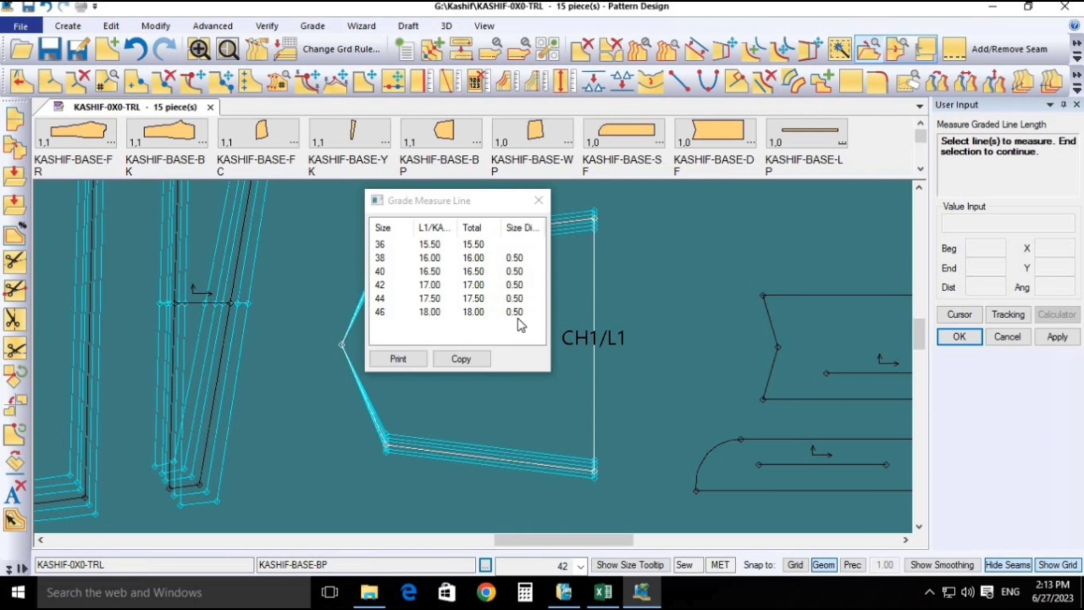
pyautogui.rightClick(648, 322)
pyautogui.click(672, 332)
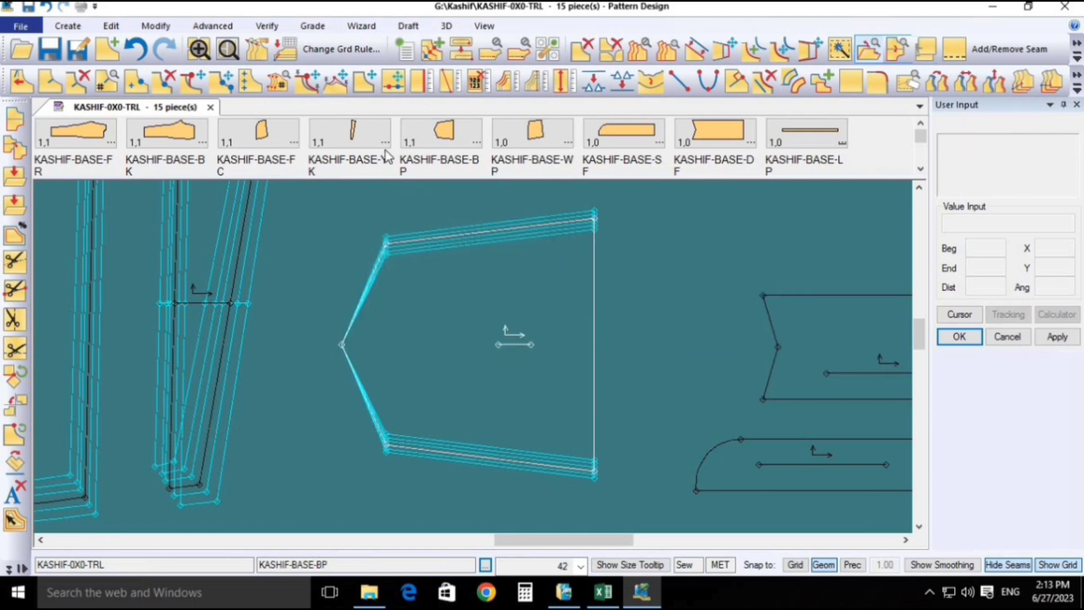
# - Measure the straight graded distance between the two back pocket corners beside the pointed end
pyautogui.click(312, 26)
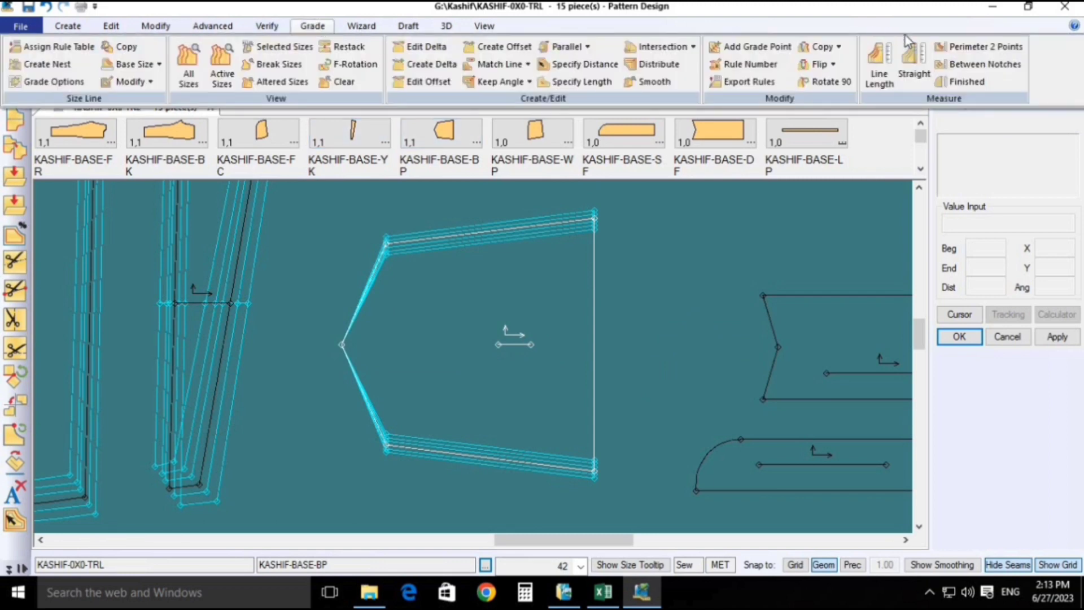
pyautogui.click(917, 67)
pyautogui.click(386, 244)
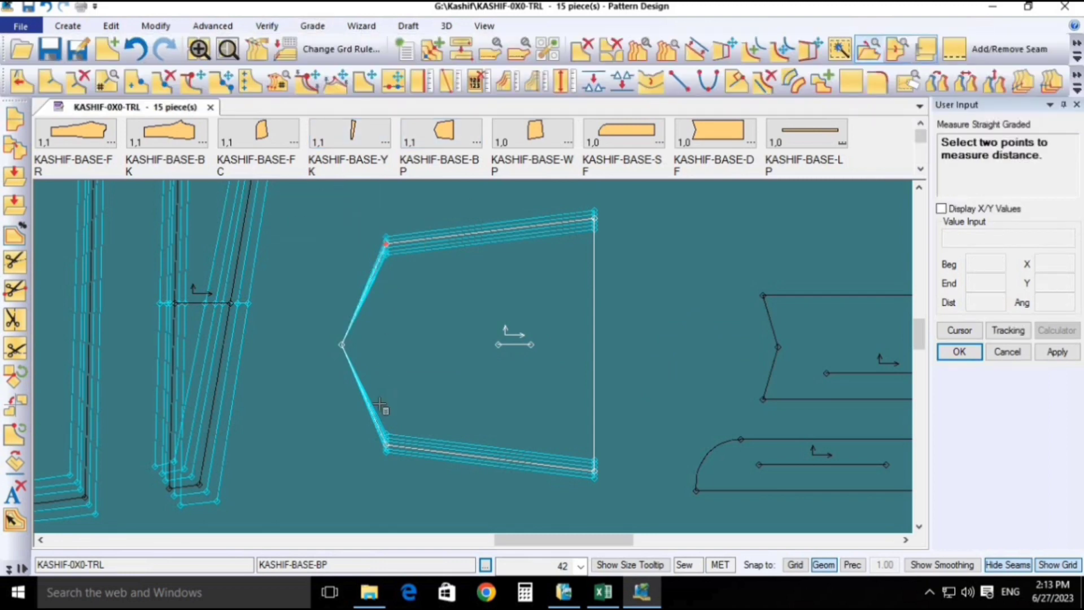
pyautogui.click(387, 446)
pyautogui.rightClick(482, 289)
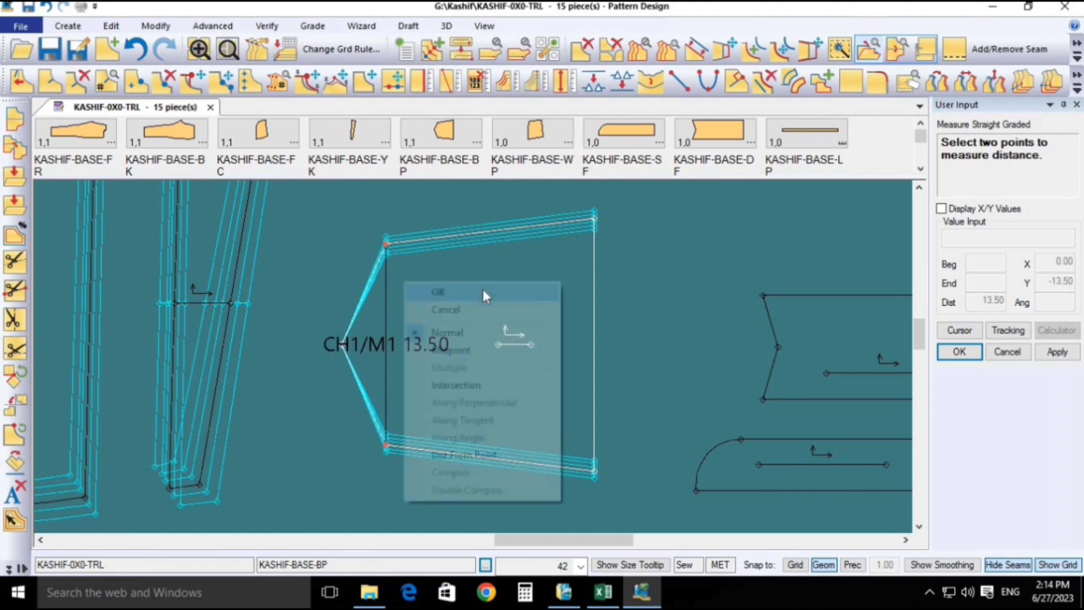
pyautogui.click(484, 290)
pyautogui.moveTo(489, 214); pyautogui.dragTo(719, 221)
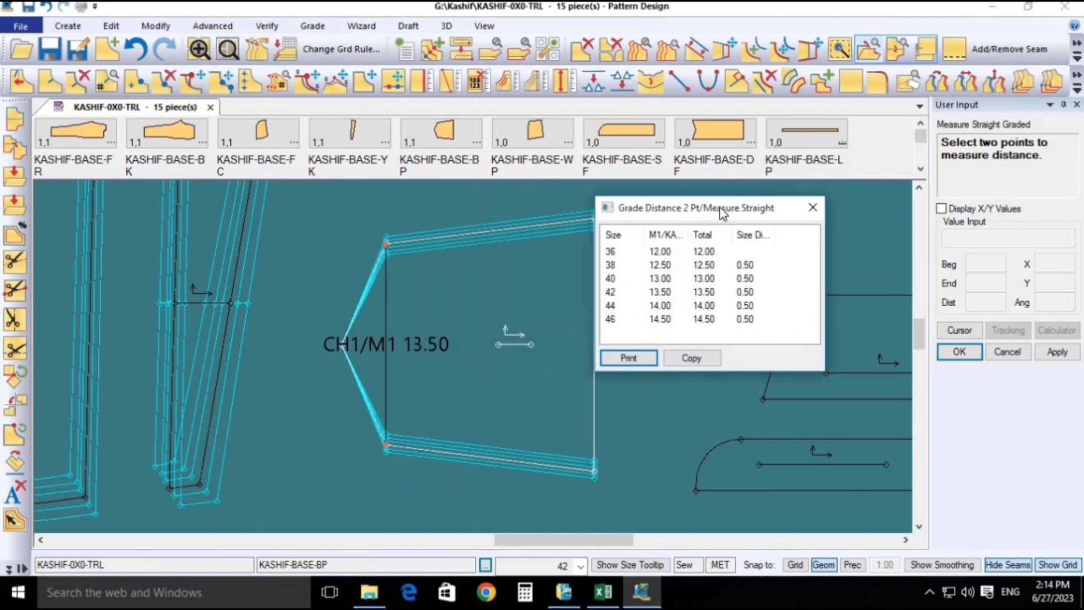
# - Compare the graded distance with the back pocket width (bottom) row in Excel, and end the measurement back in Pattern Design
pyautogui.click(603, 591)
pyautogui.click(366, 386)
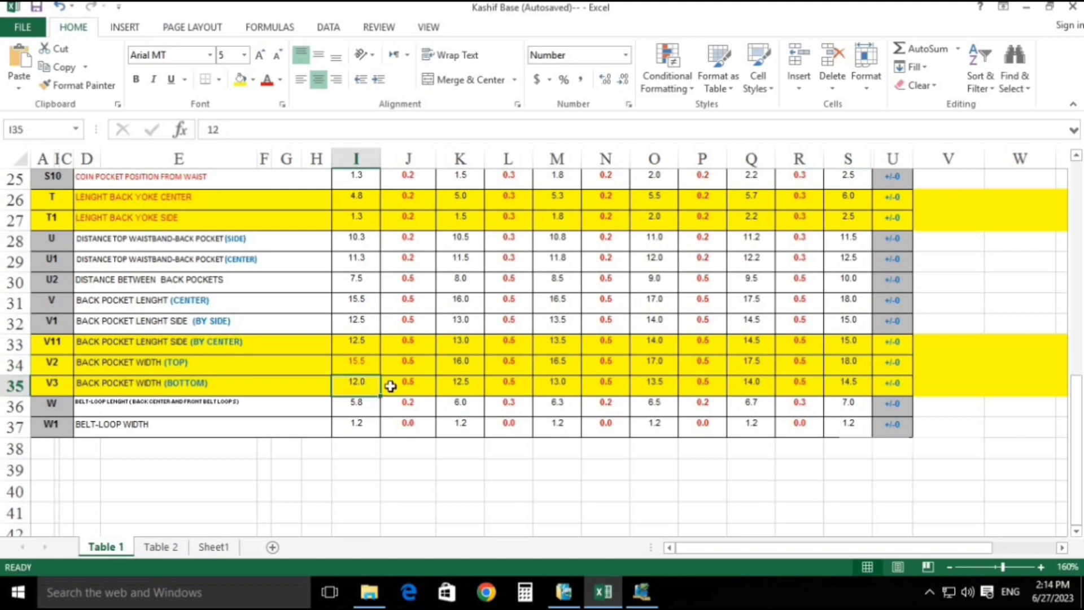
pyautogui.click(461, 386)
pyautogui.click(556, 385)
pyautogui.click(657, 386)
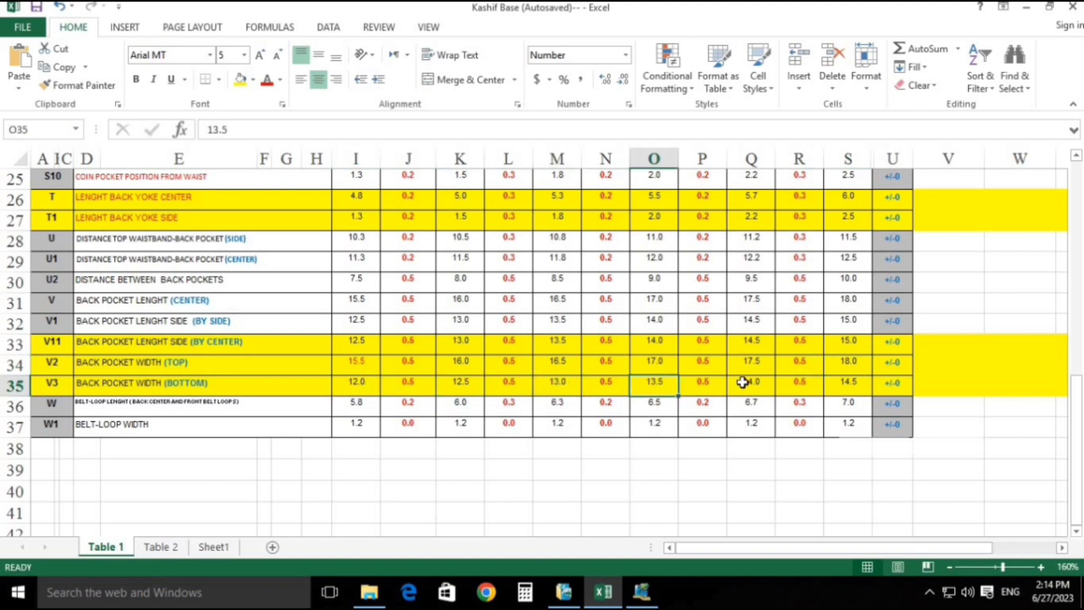
pyautogui.click(750, 385)
pyautogui.click(850, 386)
pyautogui.click(642, 591)
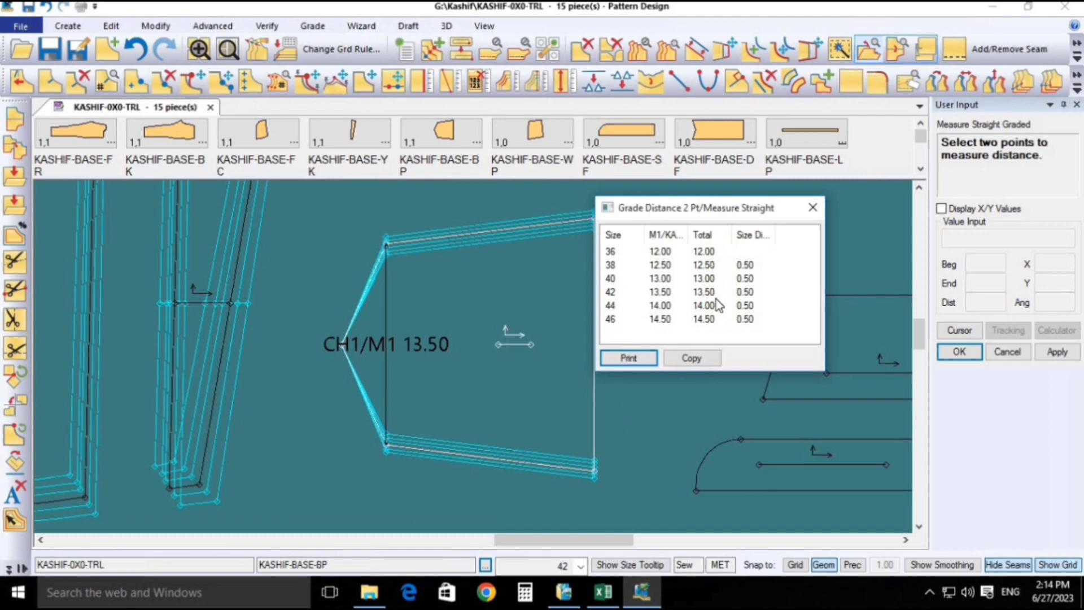
pyautogui.hotkey('alt', 'Tab')
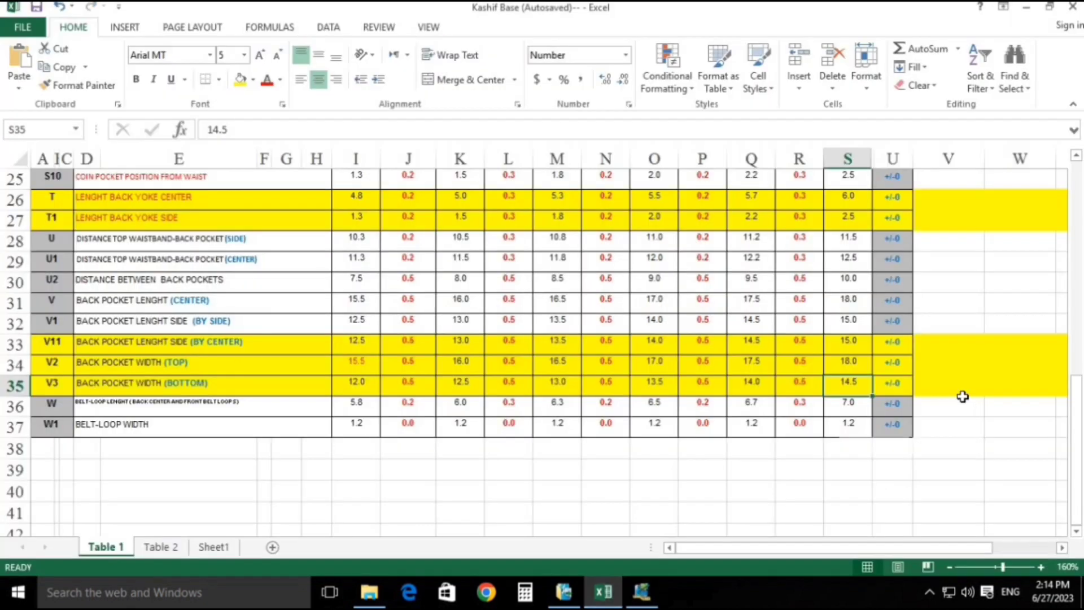
pyautogui.click(642, 590)
pyautogui.rightClick(486, 315)
pyautogui.click(486, 316)
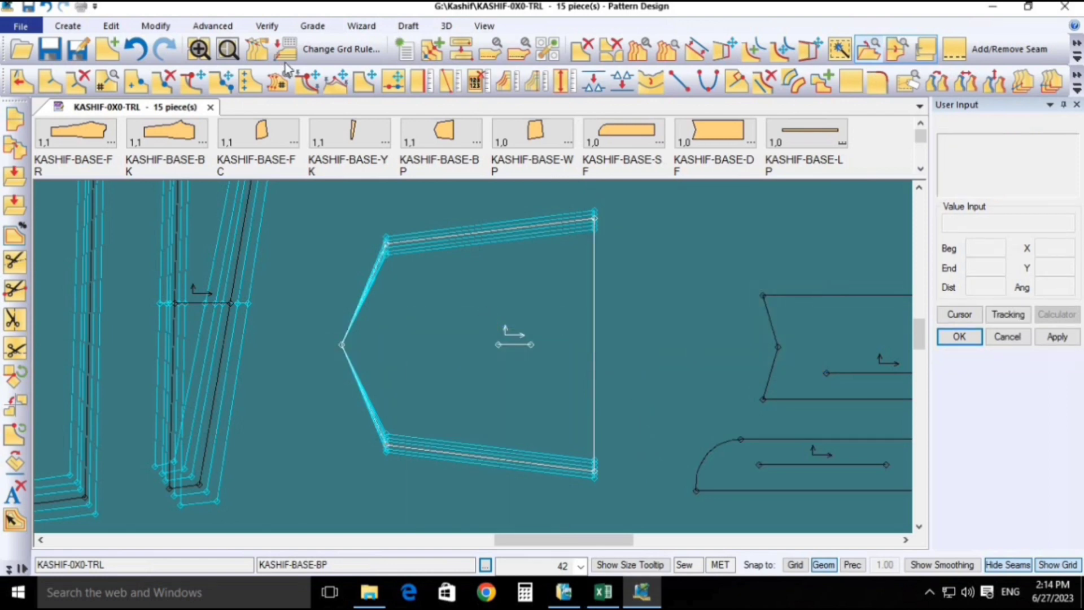
# - Open the back pocket's pointed tip in Edit Delta and clear its Delta X values
pyautogui.click(308, 26)
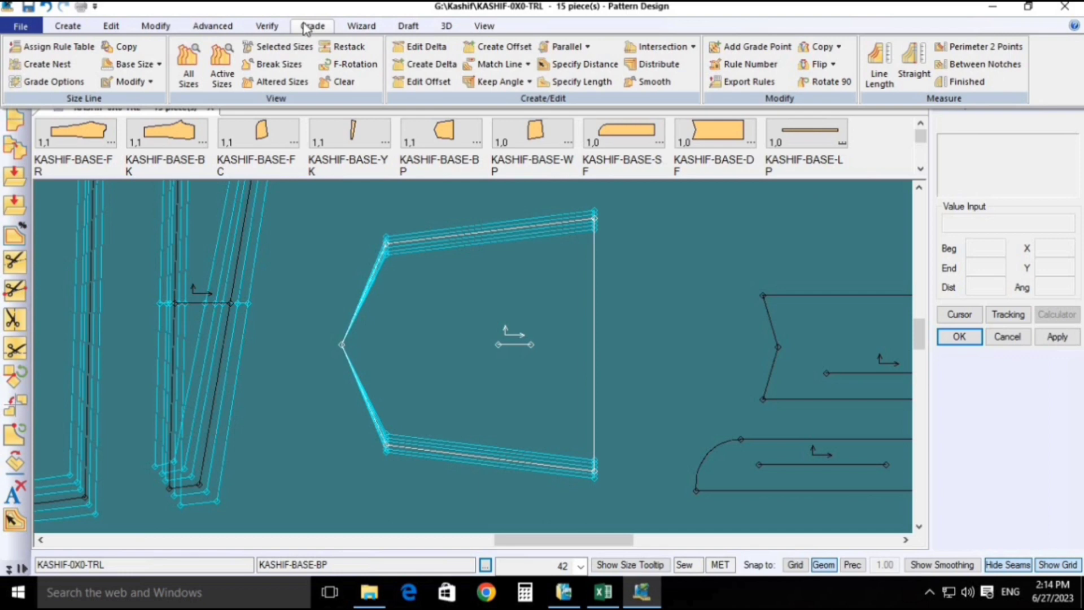
pyautogui.click(426, 46)
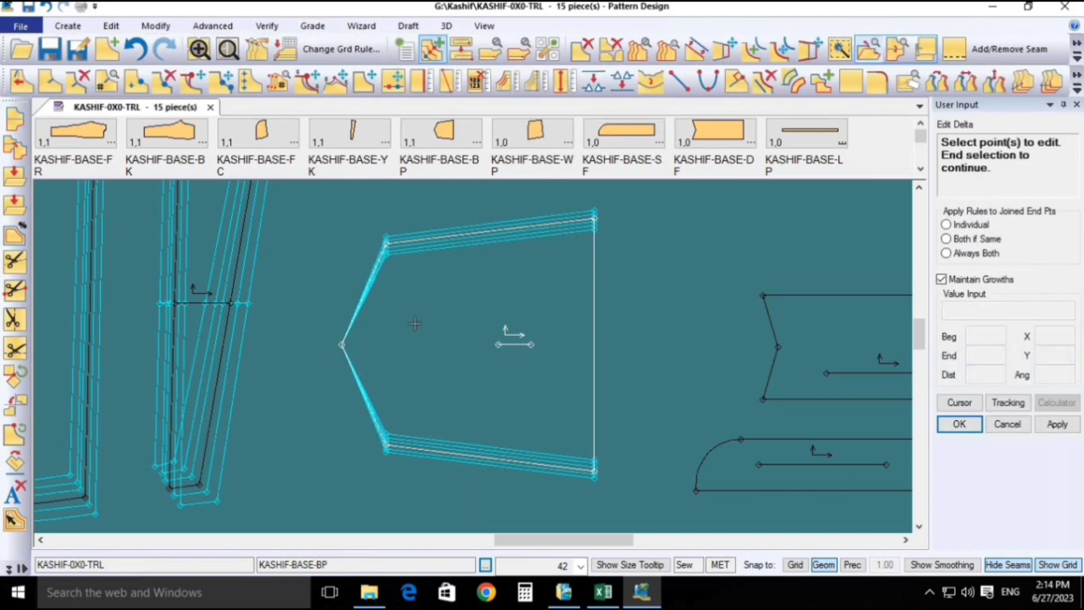
pyautogui.click(342, 345)
pyautogui.scroll(1, 357, 353)
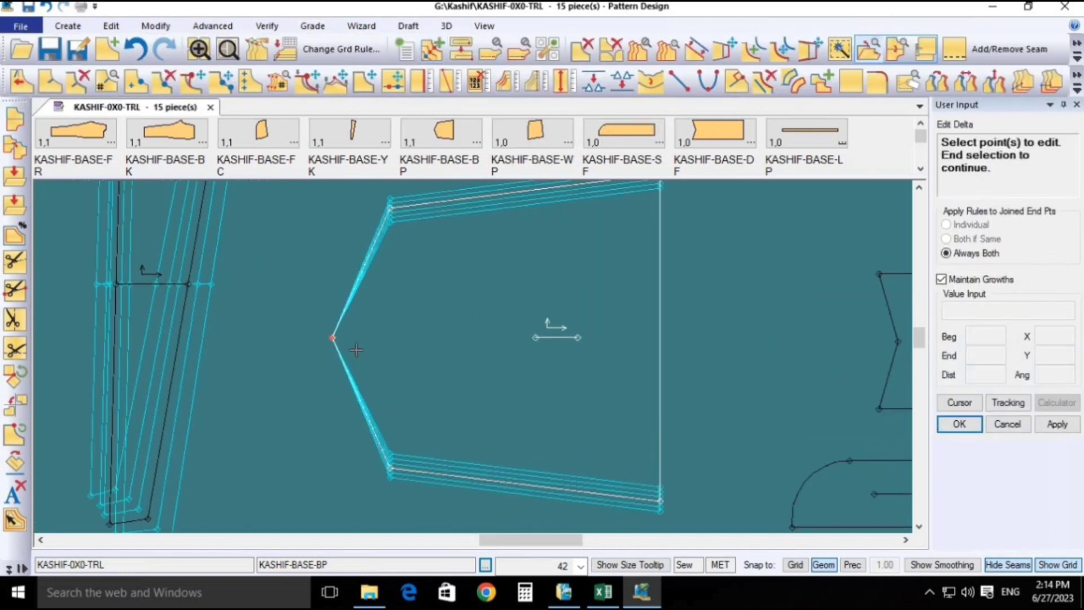
pyautogui.scroll(-1, 353, 346)
pyautogui.rightClick(540, 279)
pyautogui.click(542, 281)
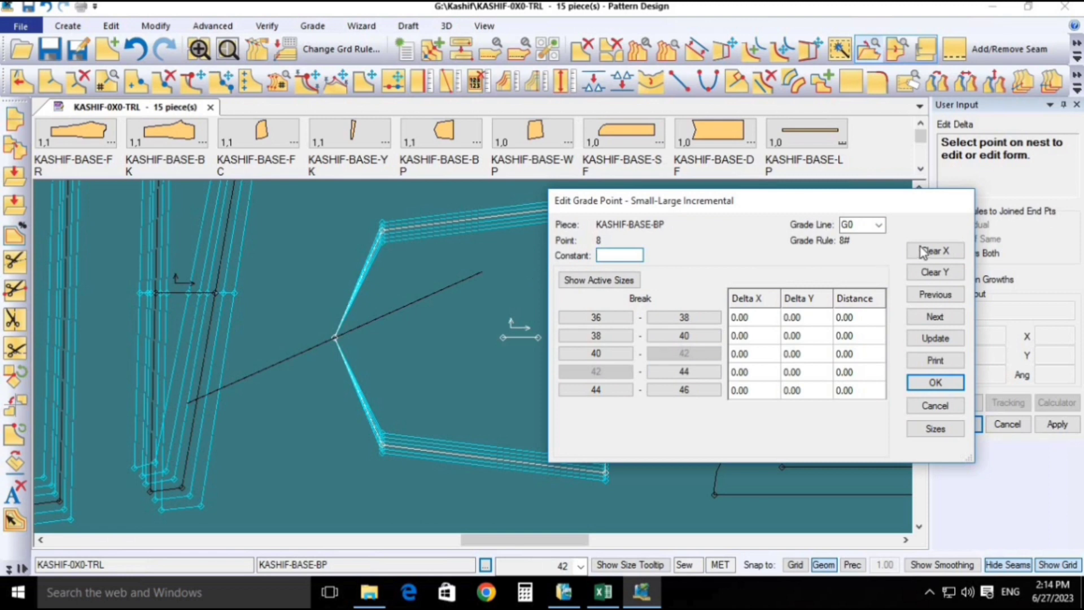
pyautogui.click(946, 253)
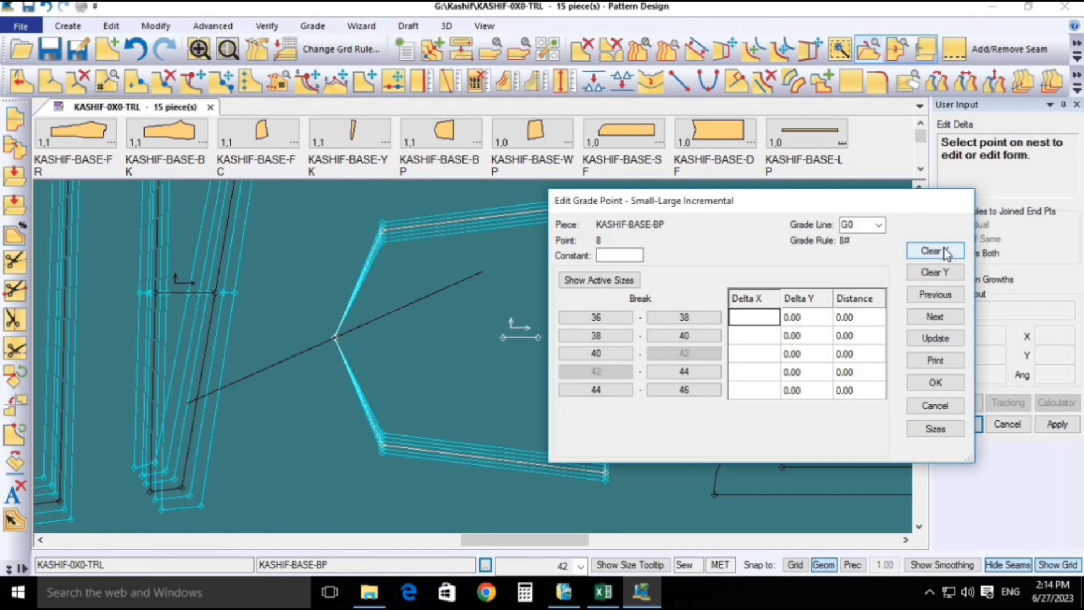
# - Set Delta X of the pointed tip to -0.50 for every size break from 36 to 46 and apply the grading
pyautogui.write('-.5')
pyautogui.press('Return')
pyautogui.press('Return')
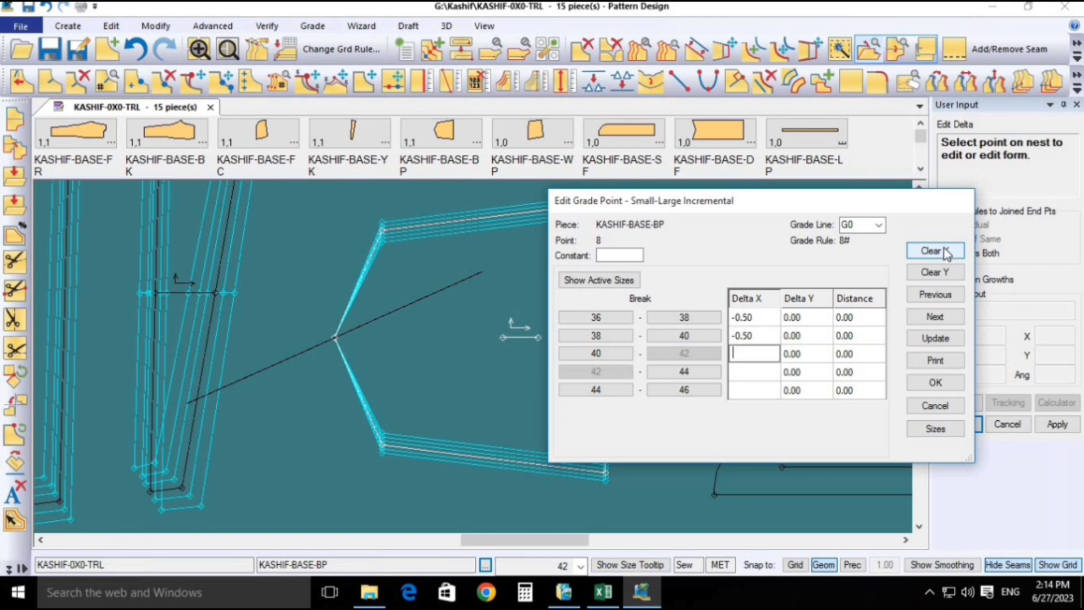
pyautogui.press('Return')
pyautogui.write('-.5')
pyautogui.press('Return')
pyautogui.write('-')
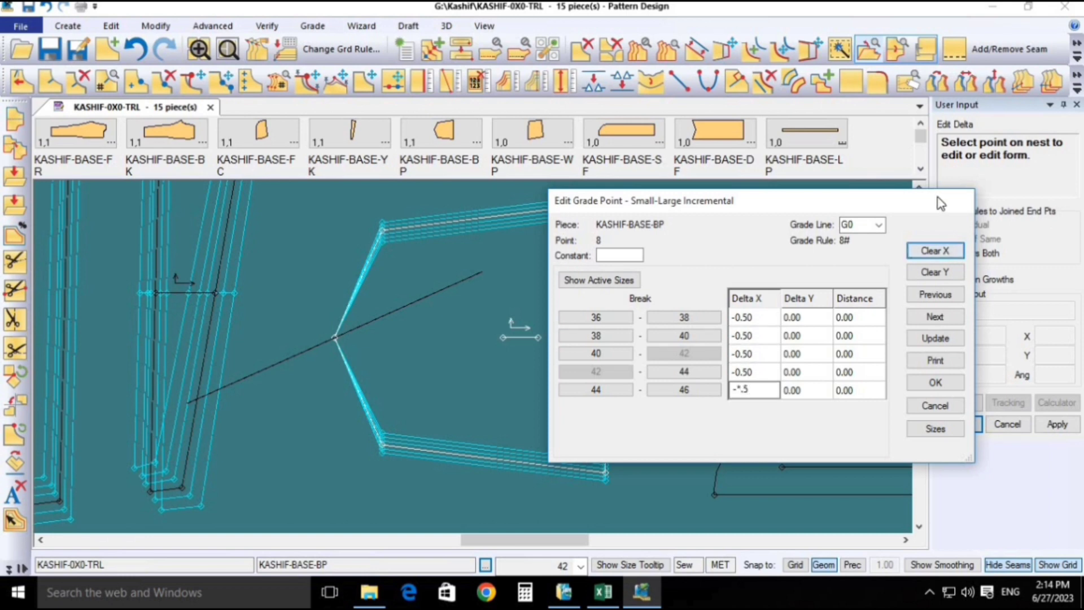
pyautogui.write('-.5')
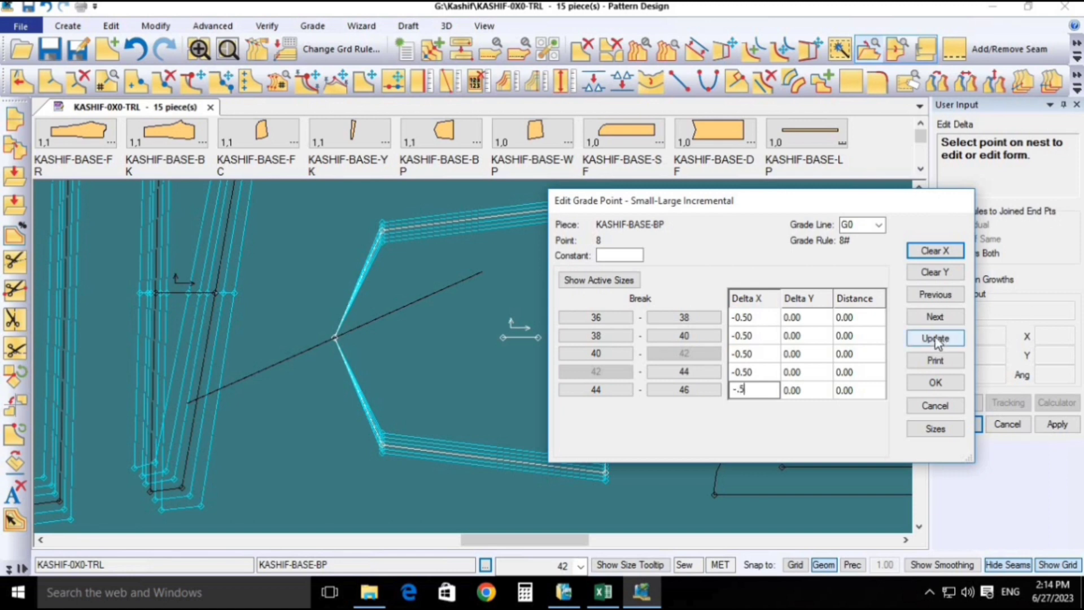
pyautogui.click(936, 338)
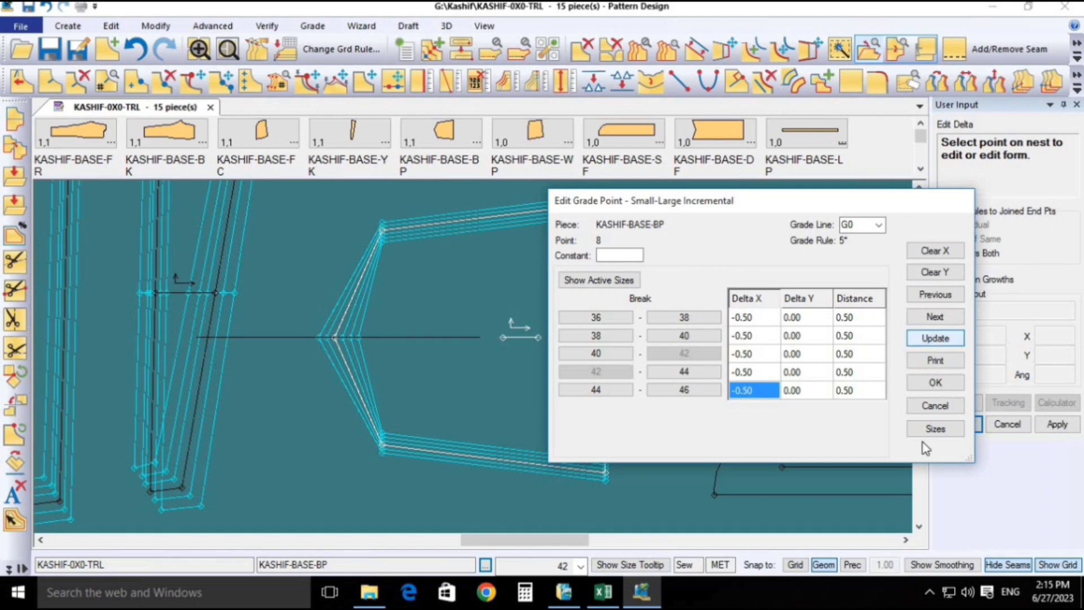
pyautogui.click(936, 382)
pyautogui.rightClick(479, 303)
pyautogui.click(479, 305)
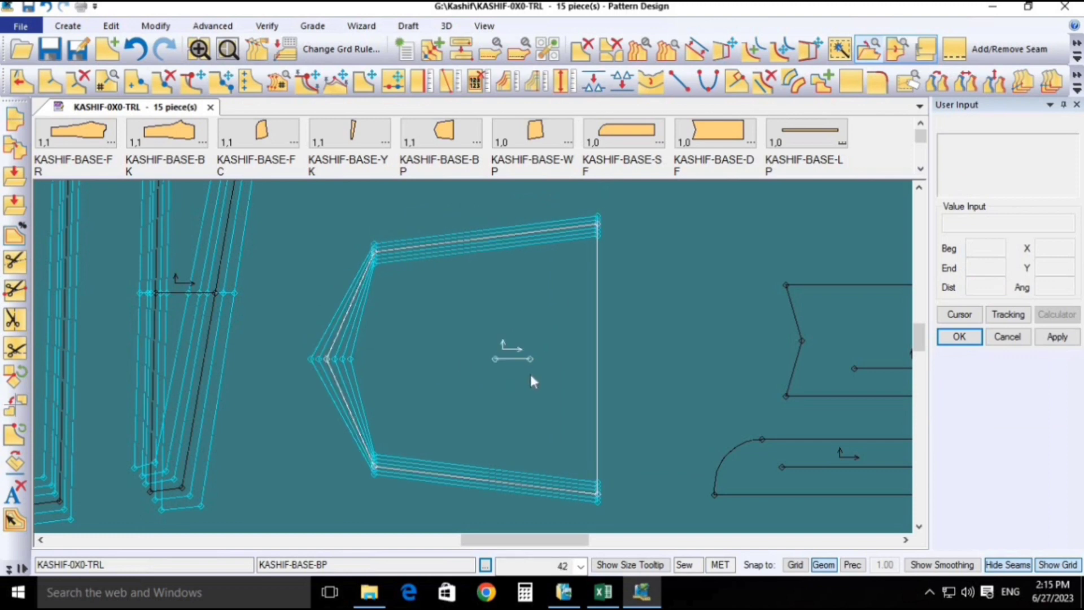
# - Copy the X grade rule from the back pocket's pointed tip to the upper corner beside it
pyautogui.click(312, 26)
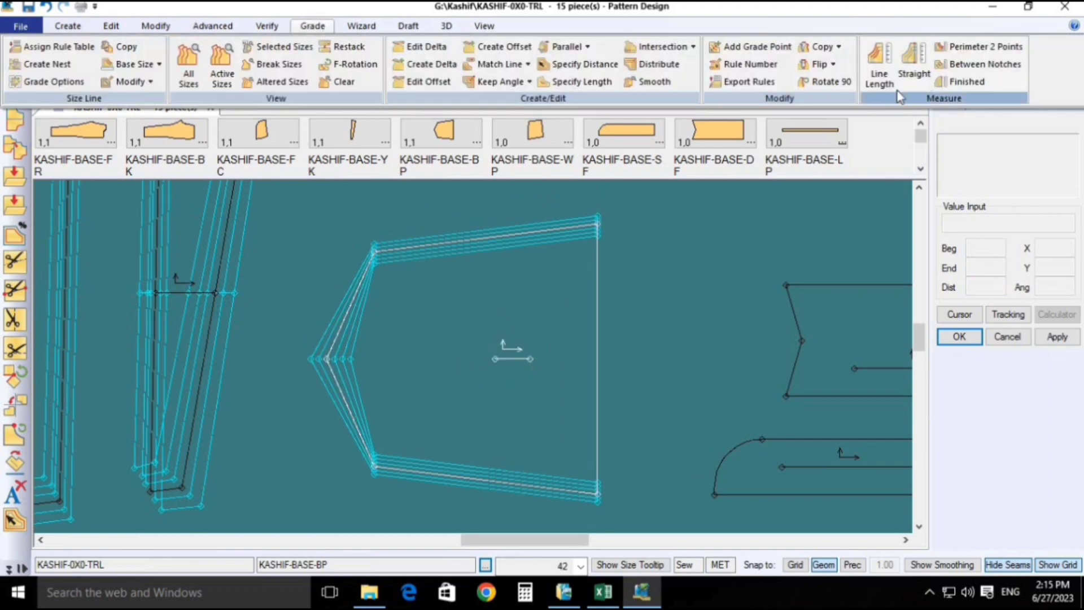
pyautogui.click(838, 46)
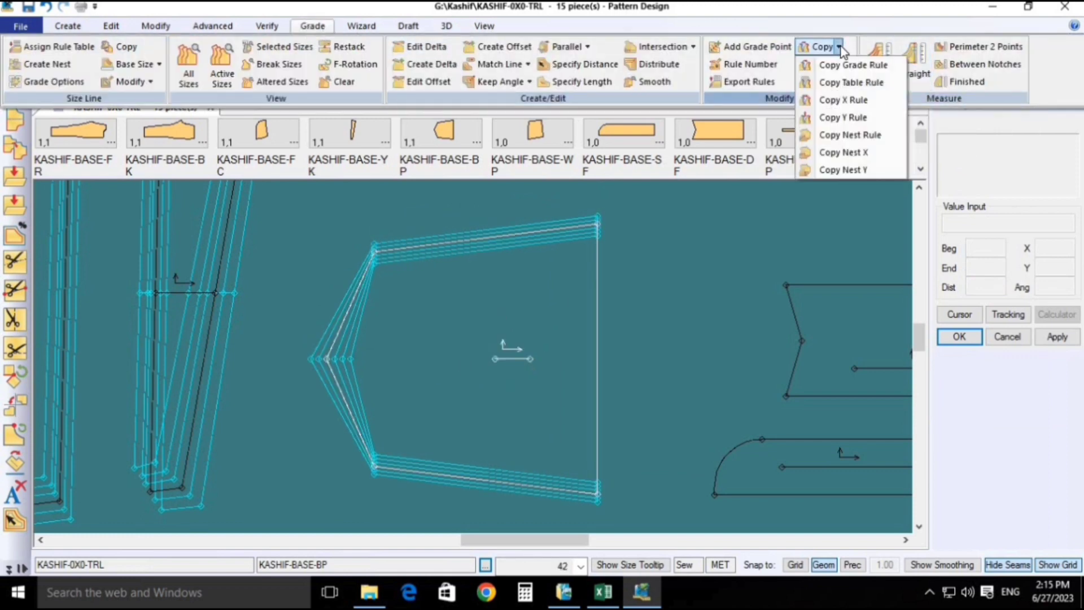
pyautogui.click(855, 100)
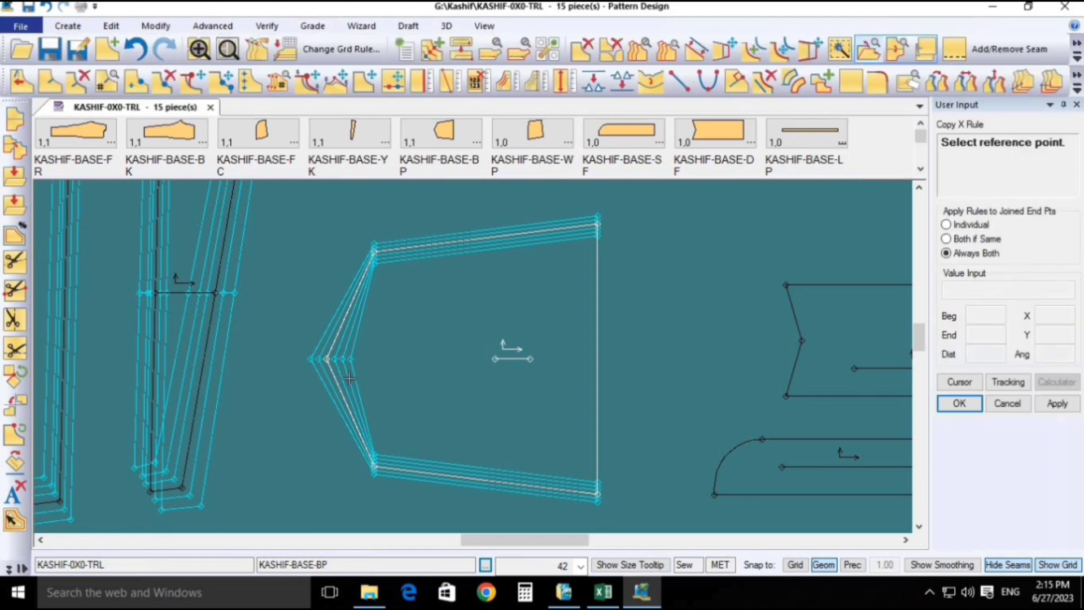
pyautogui.click(324, 360)
pyautogui.click(374, 247)
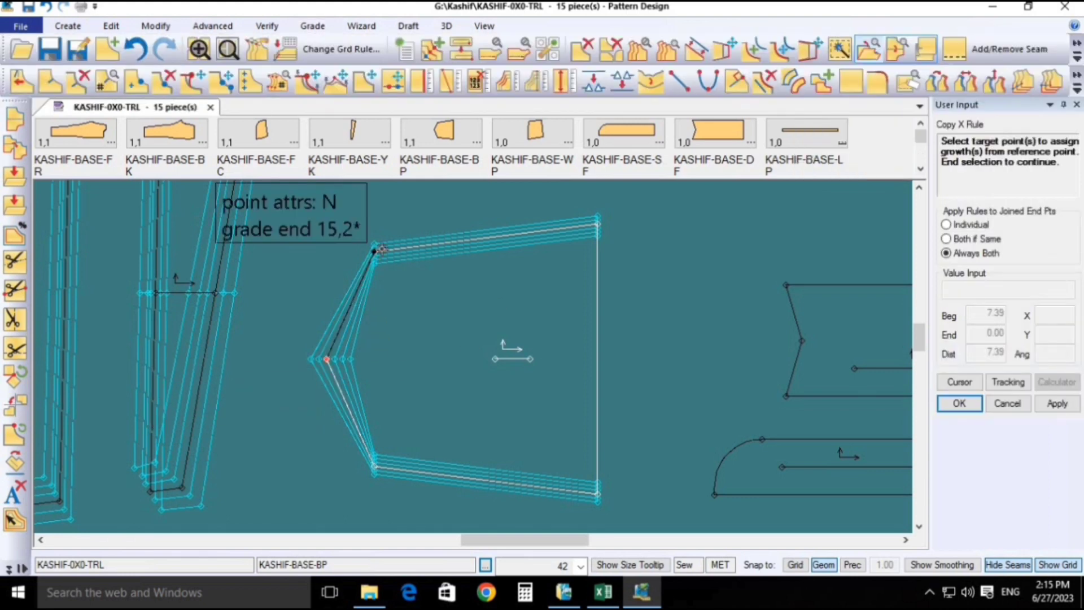
pyautogui.rightClick(455, 280)
pyautogui.click(454, 281)
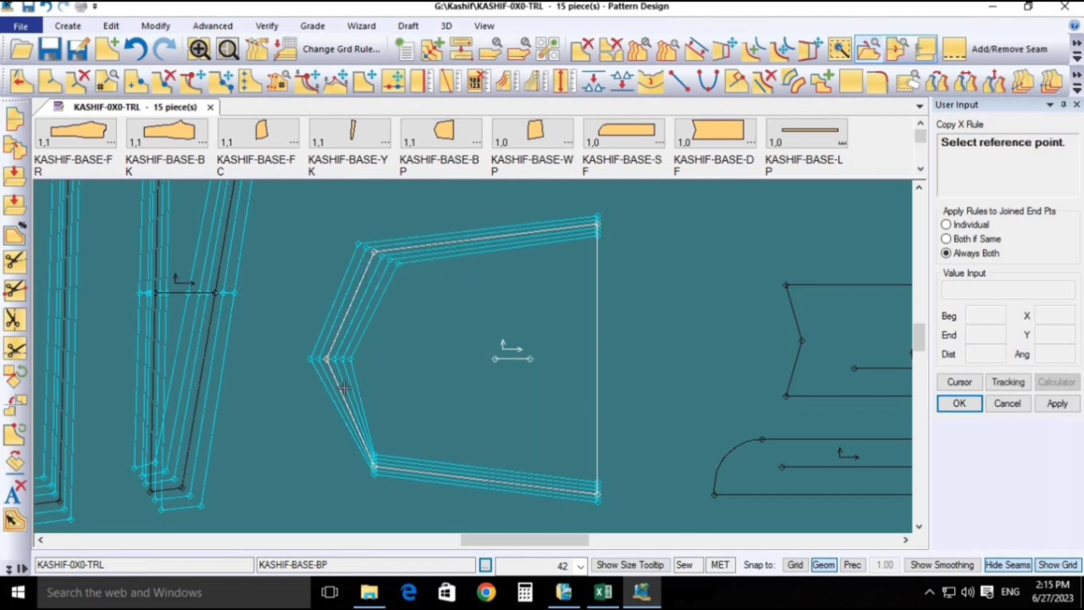
# - Copy the X grade rule from the pointed tip to the lower corner beside it and end the command
pyautogui.click(326, 359)
pyautogui.click(379, 474)
pyautogui.rightClick(470, 305)
pyautogui.click(472, 310)
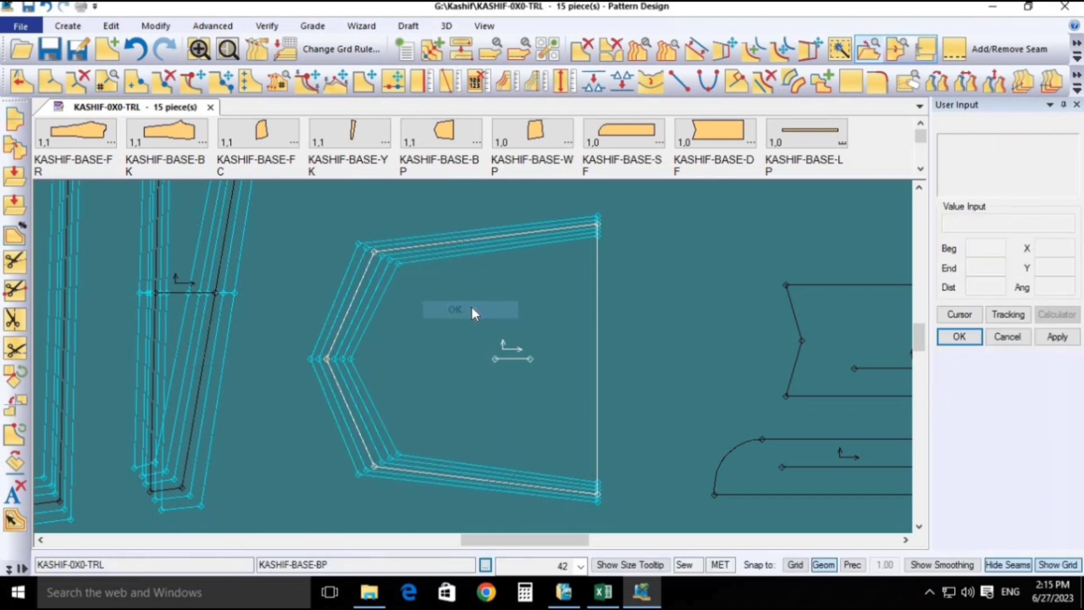
# - Show the hidden seams of the pieces and update the seam of the back pocket
pyautogui.scroll(-3, 472, 310)
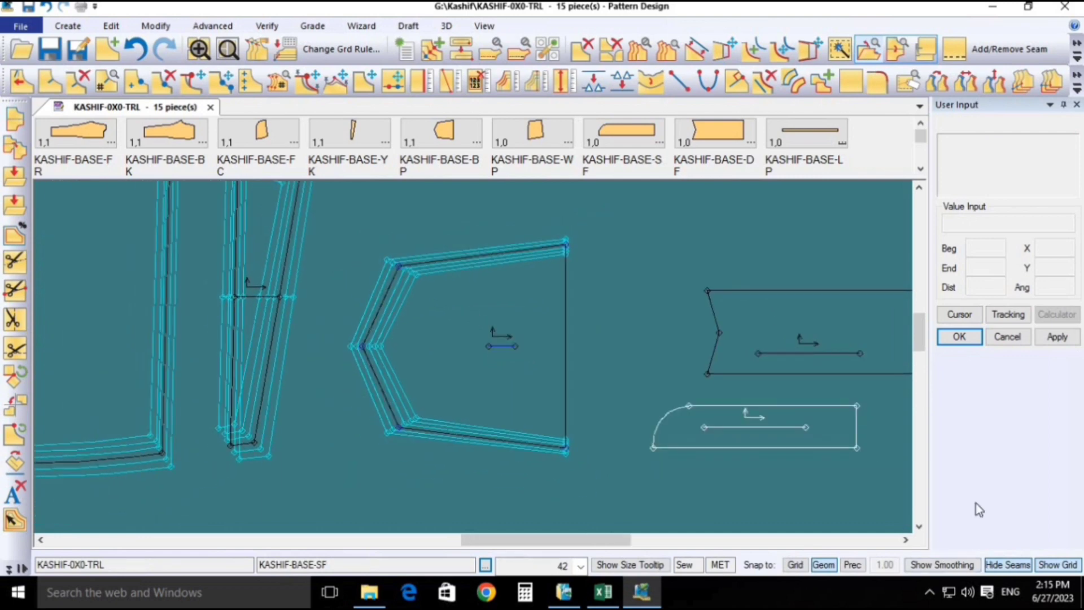
pyautogui.click(1008, 565)
pyautogui.click(1077, 54)
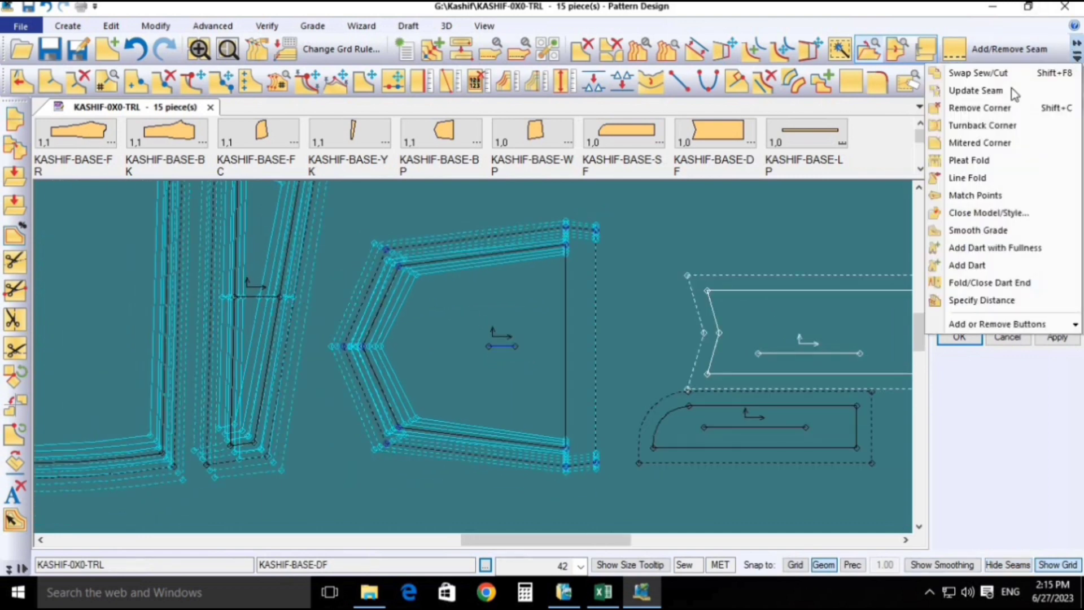
pyautogui.click(975, 91)
pyautogui.rightClick(469, 314)
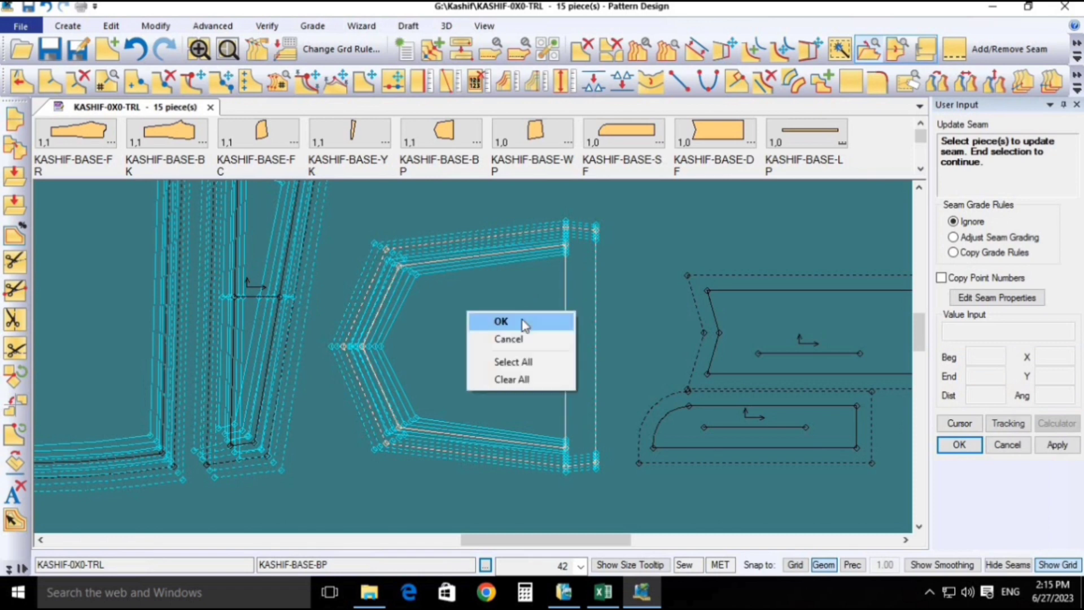
pyautogui.click(523, 325)
# - Measure the back pocket's graded center length from the pointed tip to the middle of the straight edge
pyautogui.click(313, 26)
pyautogui.click(914, 73)
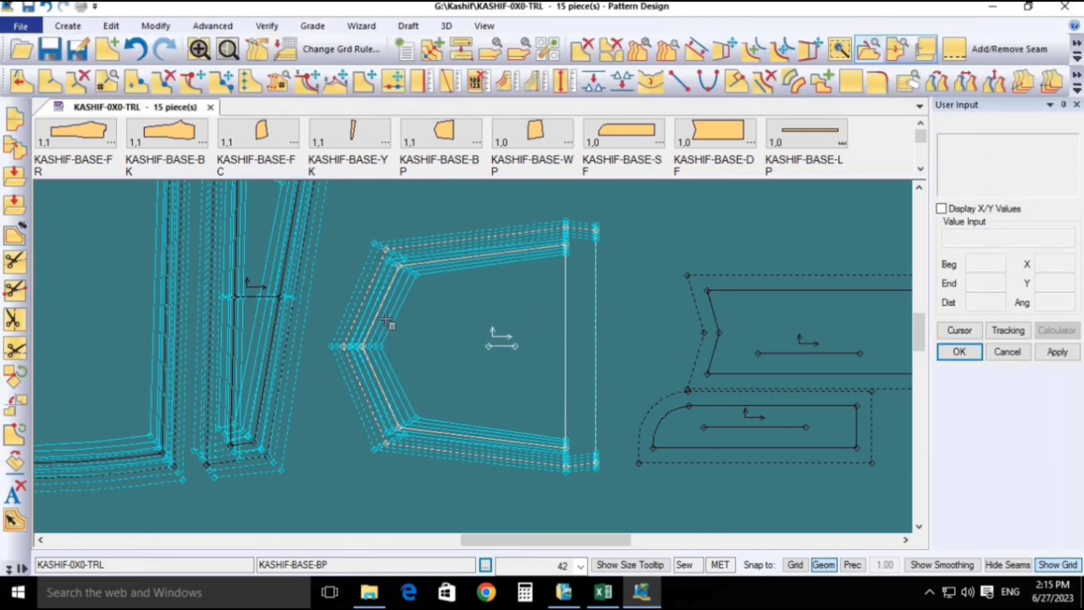
pyautogui.click(362, 342)
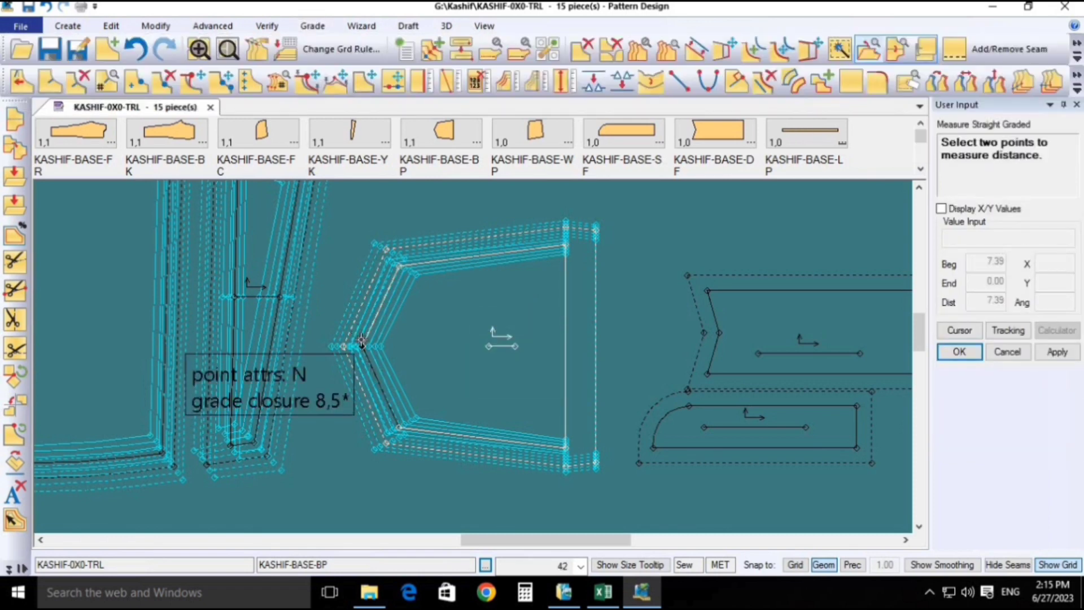
pyautogui.click(567, 347)
pyautogui.rightClick(619, 323)
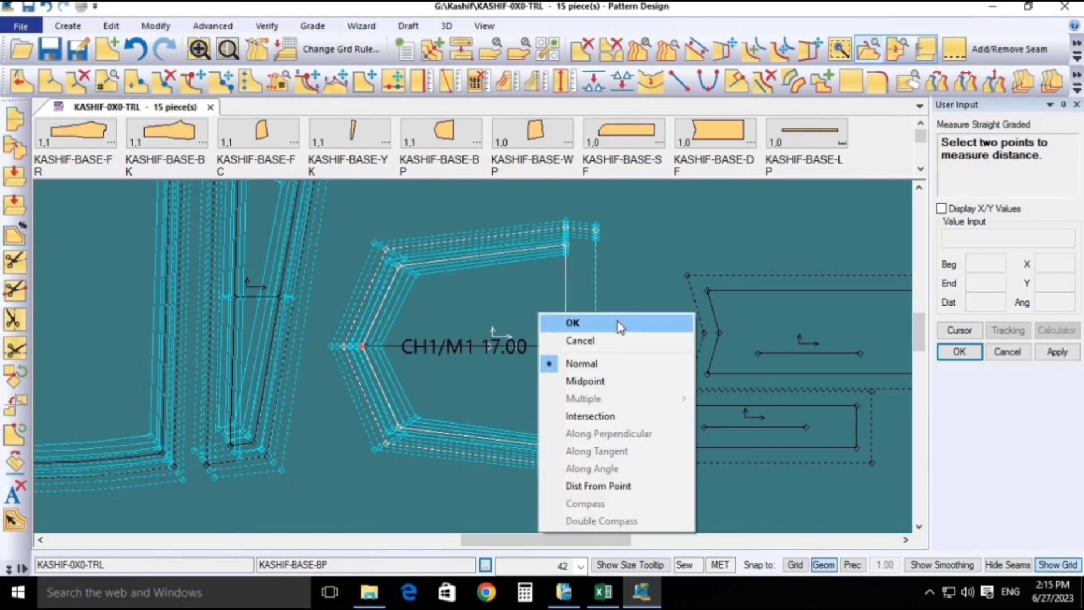
pyautogui.click(573, 323)
# - Switch to Excel and look through the back pocket length and width rows of the size chart
pyautogui.hotkey('alt', 'Tab')
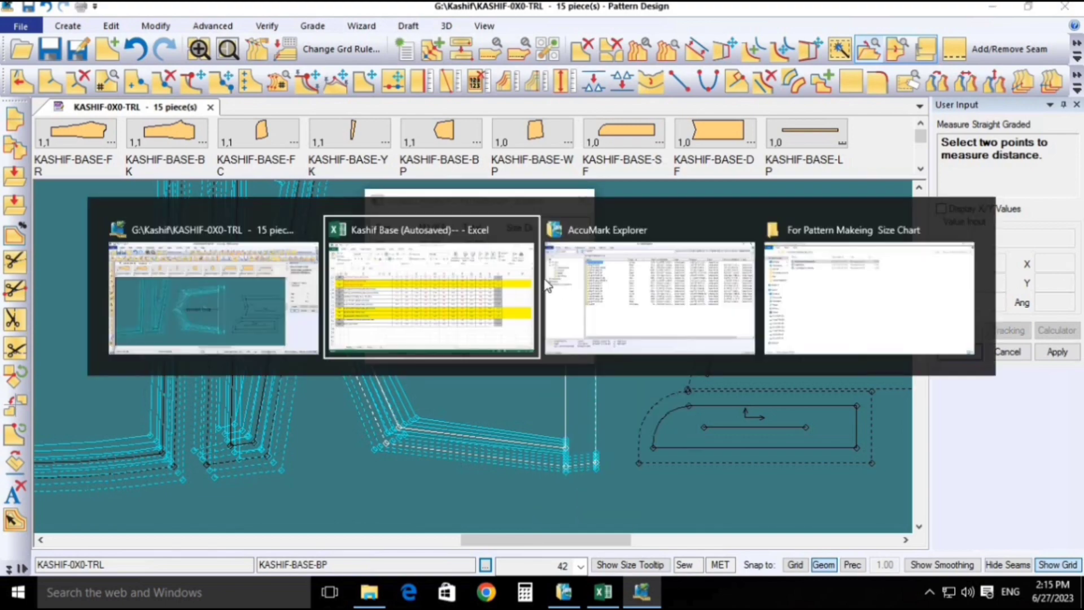
pyautogui.press('Left')
pyautogui.press('Left')
pyautogui.press('Left')
pyautogui.press('Left')
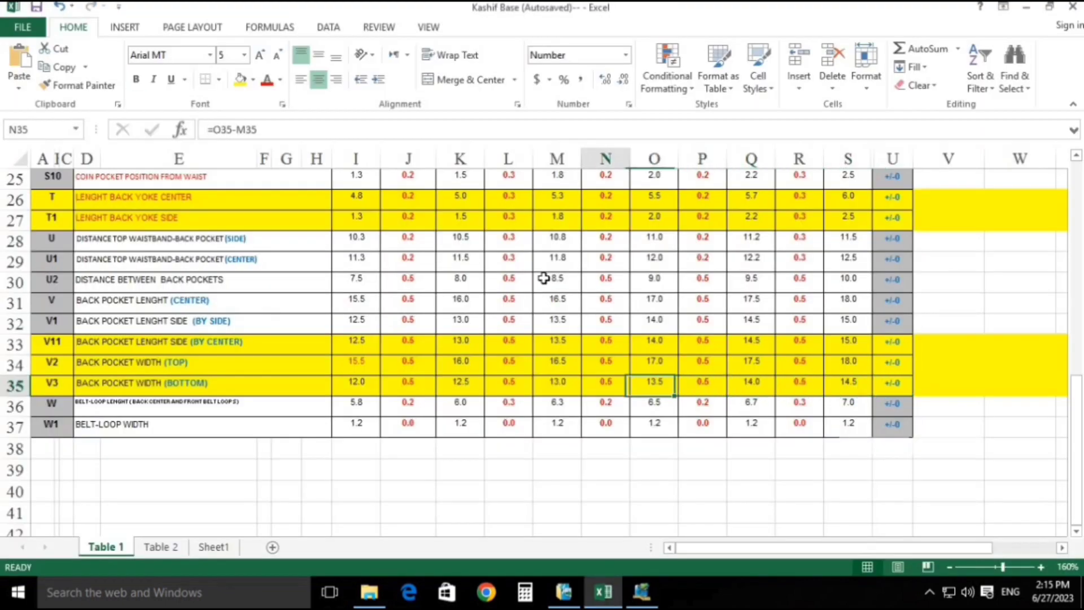
pyautogui.press('Up')
pyautogui.press('Left')
pyautogui.press('Left')
pyautogui.hotkey('shift', 'space')
pyautogui.press('Up')
pyautogui.hotkey('shift', 'space')
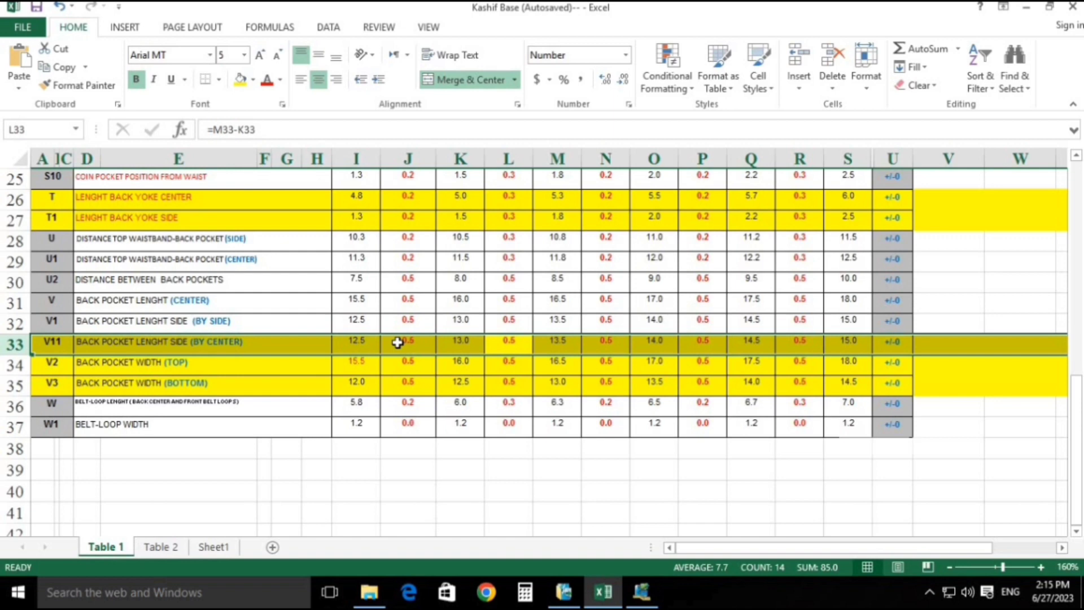
# - Highlight the whole Back Pocket Lenght (Center) row of the size chart in yellow
pyautogui.click(372, 300)
pyautogui.hotkey('shift', 'space')
pyautogui.click(244, 82)
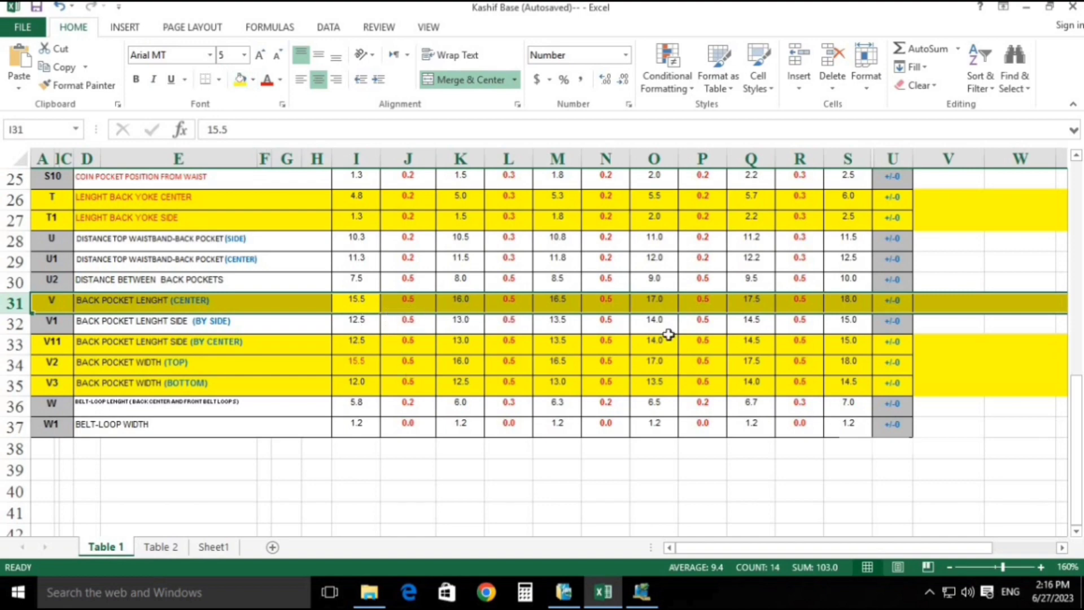
# - Compare the measured graded lengths in Pattern Design with the Back Pocket Lenght (Center) values in Excel for sizes 36 to 46
pyautogui.hotkey('alt', 'Tab')
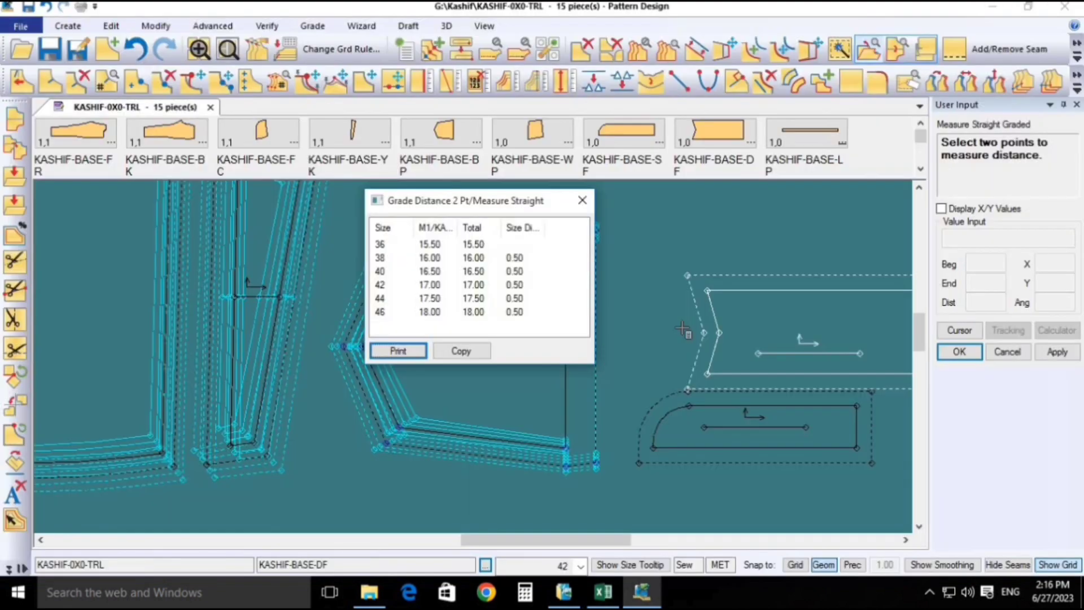
pyautogui.hotkey('alt', 'Tab')
pyautogui.press('Right')
pyautogui.press('Right')
pyautogui.press('Right')
pyautogui.press('Right')
pyautogui.press('Right')
pyautogui.press('Right')
pyautogui.press('Right')
pyautogui.press('Right')
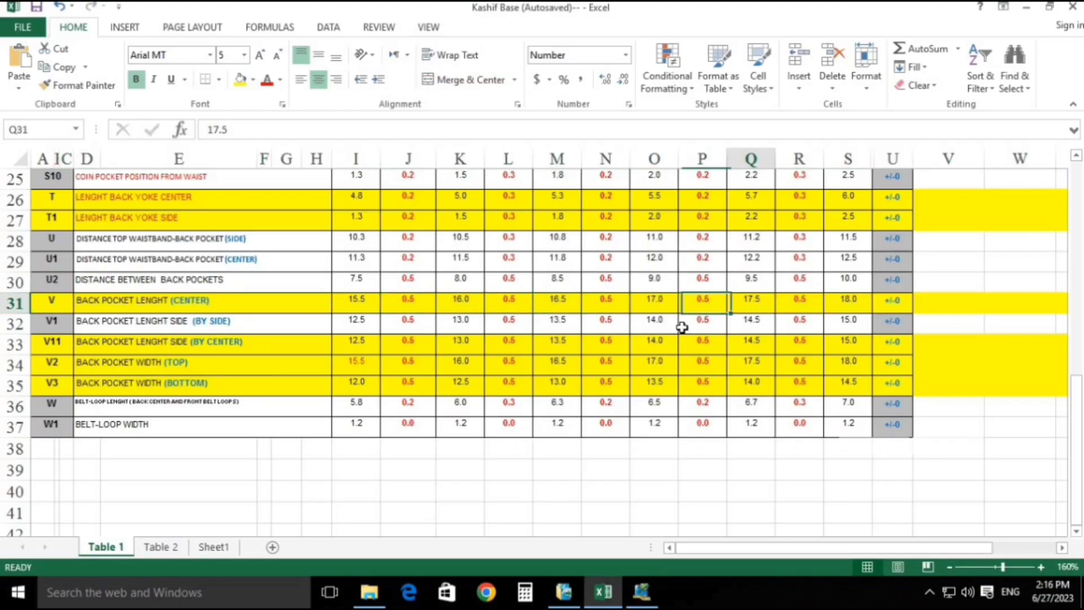
pyautogui.press('Right')
pyautogui.press('Right')
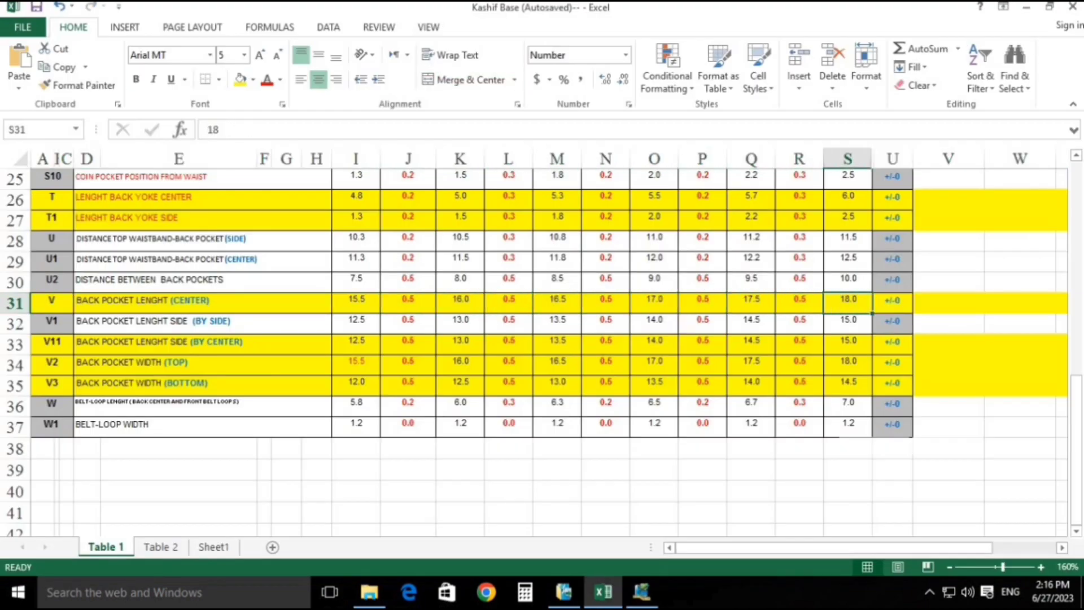
pyautogui.click(253, 79)
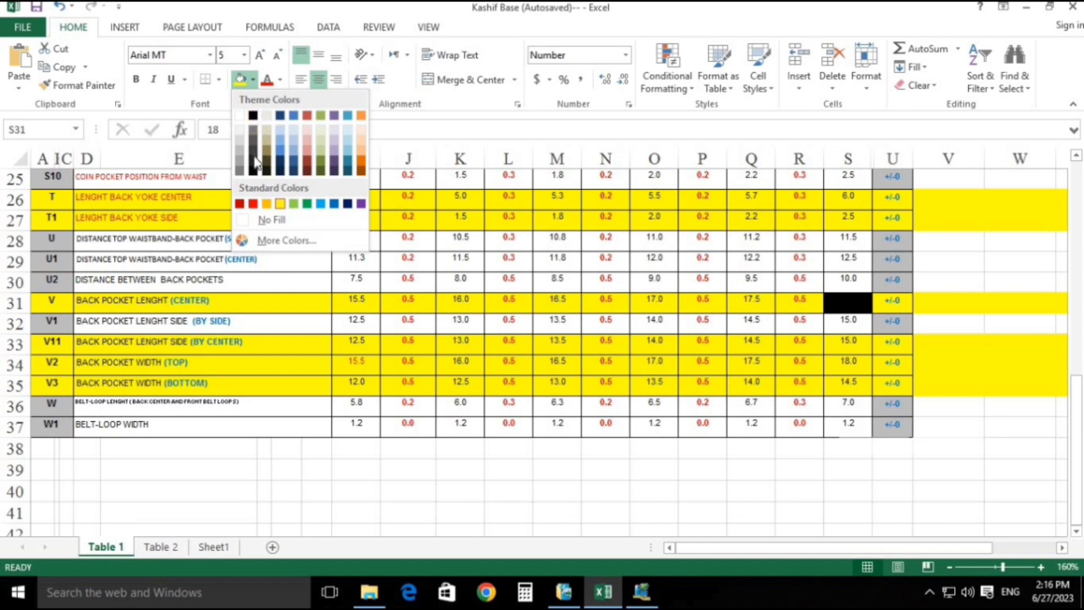
pyautogui.click(364, 129)
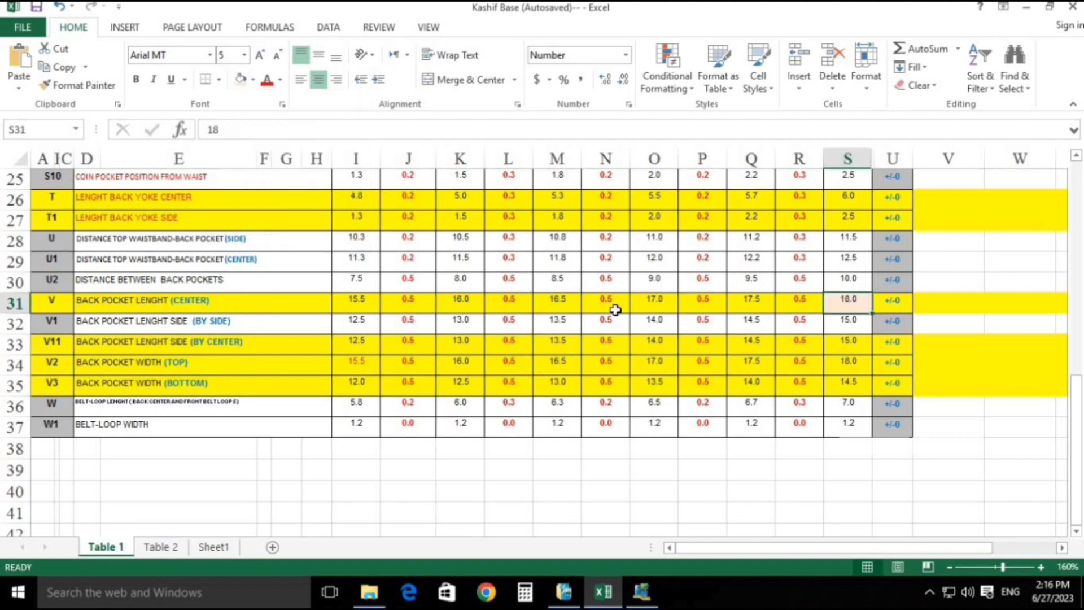
pyautogui.press('Down')
pyautogui.click(856, 300)
pyautogui.hotkey('shift', 'Home')
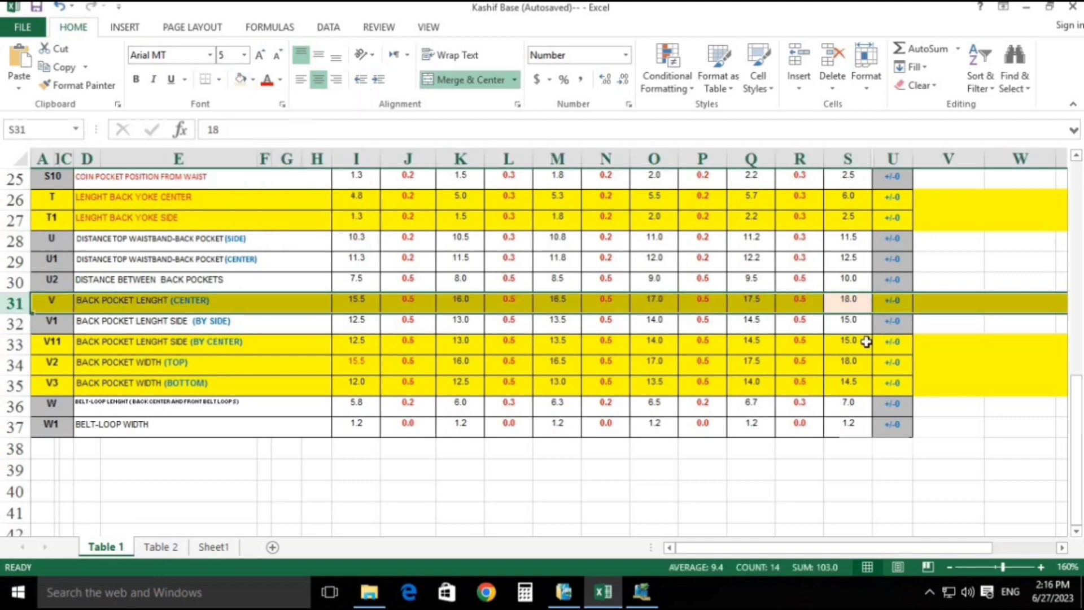
pyautogui.click(862, 331)
pyautogui.hotkey('ctrl', 'z')
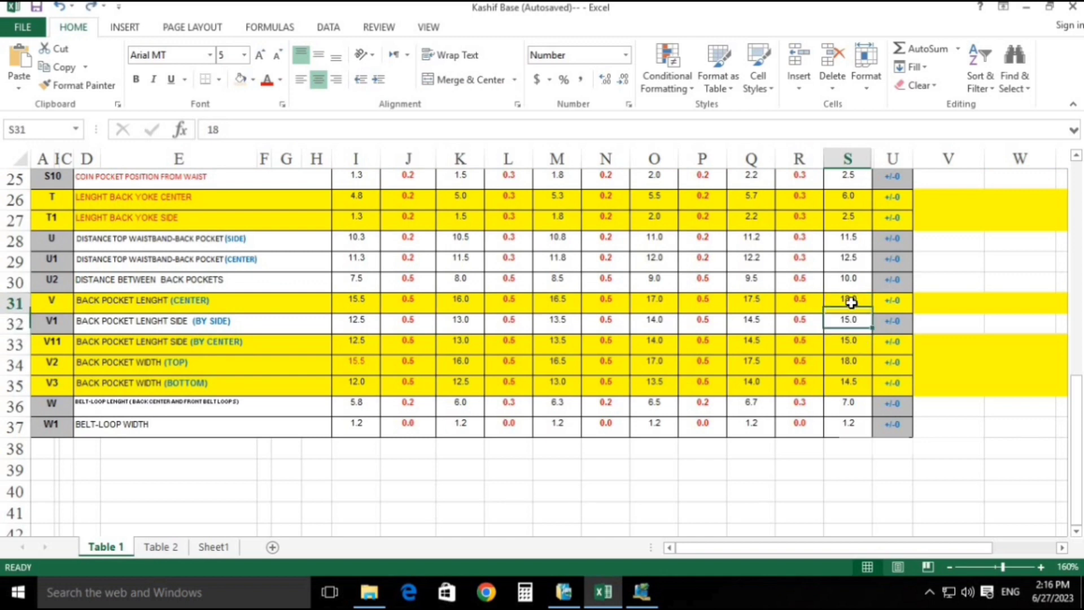
# - Delete the Back Pocket Lenght Side rows, both By Side and By Center, from the size chart
pyautogui.hotkey('shift', 'space')
pyautogui.press('Down')
pyautogui.hotkey('shift', 'space')
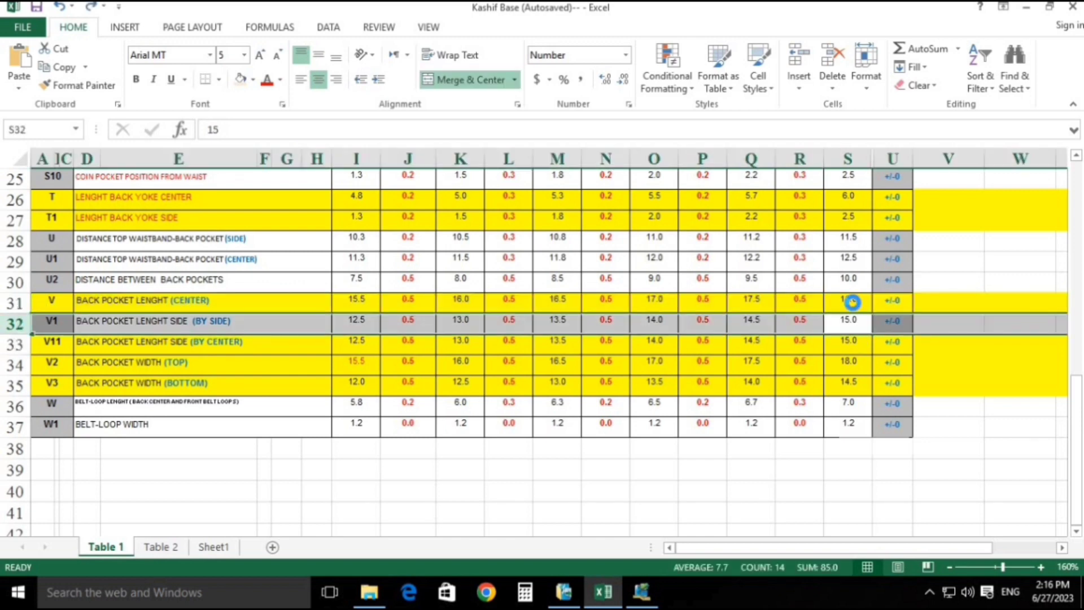
pyautogui.hotkey('ctrl', '-')
pyautogui.press('Up')
pyautogui.press('Up')
pyautogui.press('Down')
pyautogui.press('Down')
pyautogui.hotkey('shift', 'space')
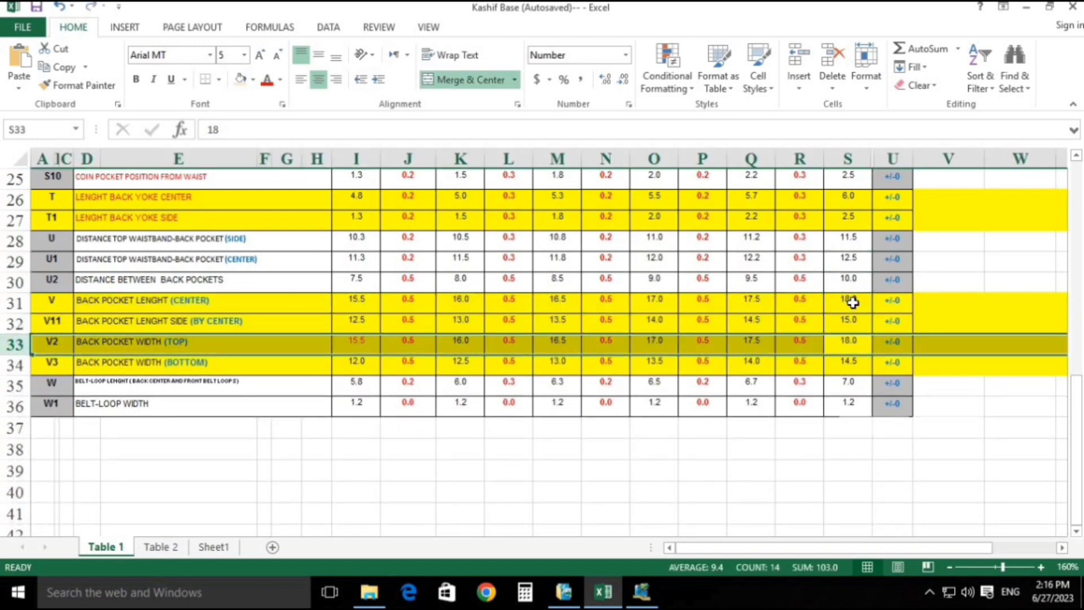
pyautogui.hotkey('ctrl', '-')
# - Select the three remaining back pocket rows, center length, top width and bottom width, for review
pyautogui.press('Up')
pyautogui.hotkey('shift', 'space')
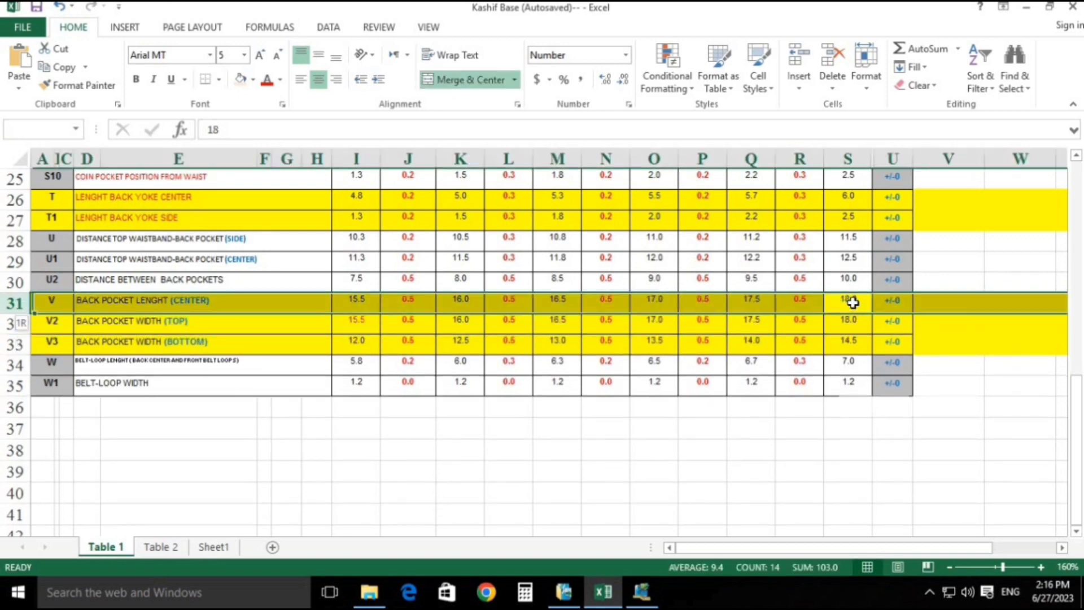
pyautogui.hotkey('shift', 'Down')
pyautogui.hotkey('shift', 'Down')
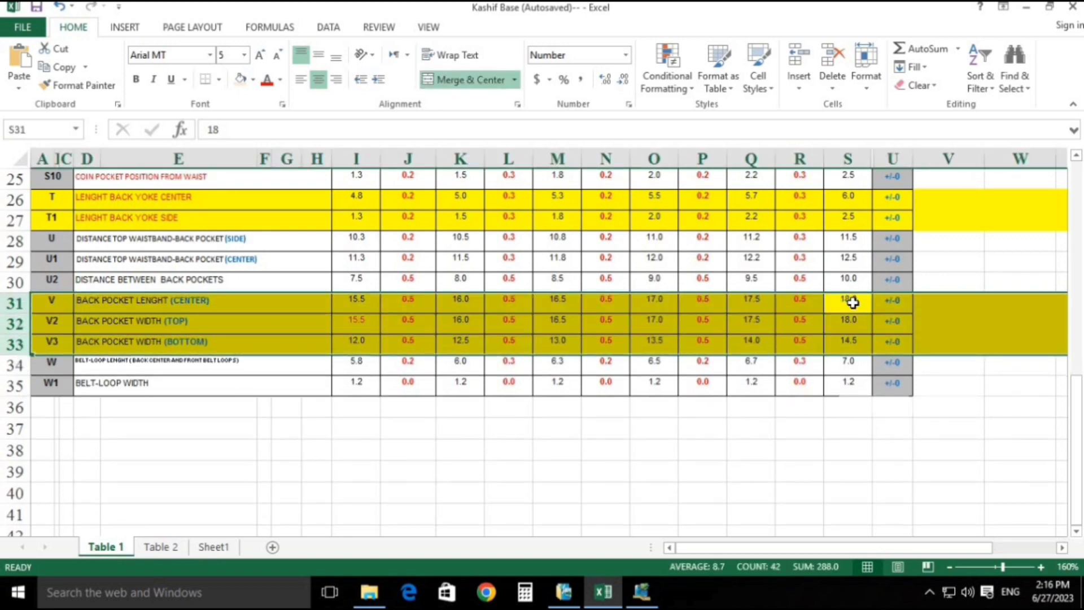
# - Switch to Pattern Design and end the graded measurement of the back pocket
pyautogui.hotkey('alt', 'Tab')
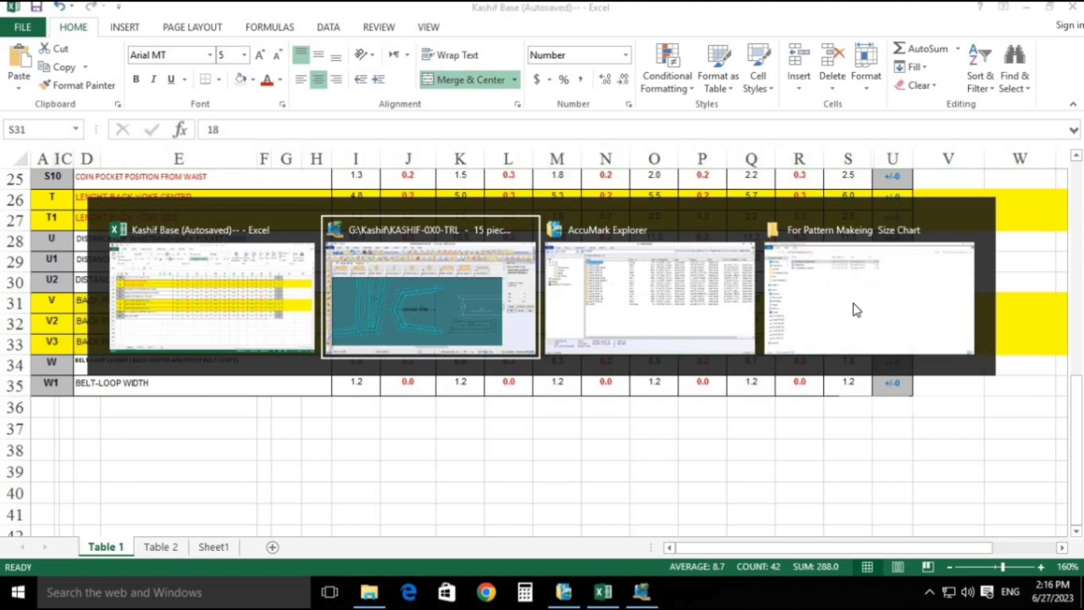
pyautogui.rightClick(850, 308)
pyautogui.click(768, 314)
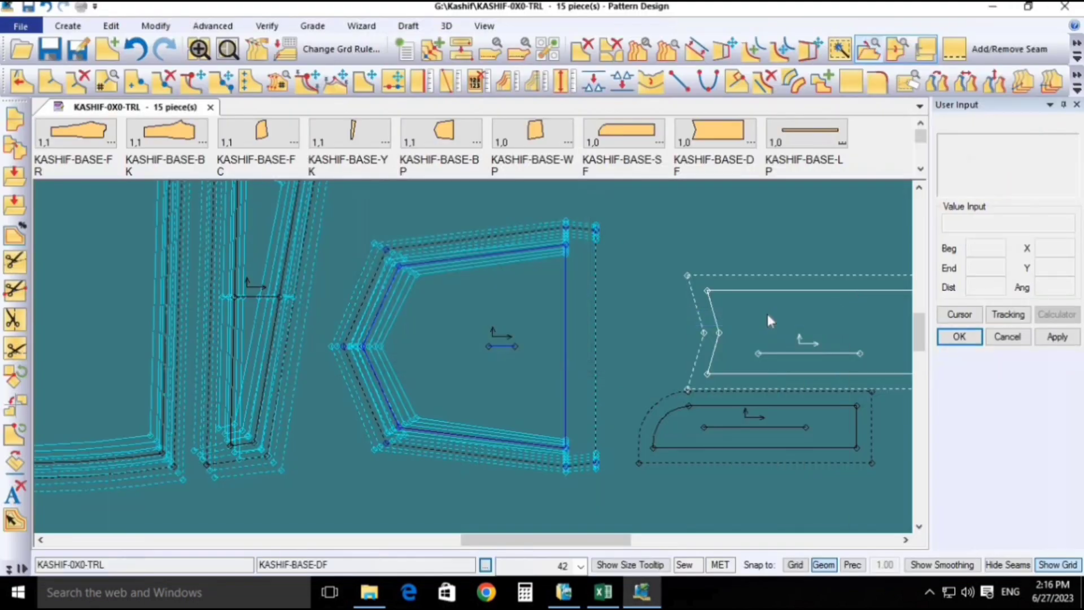
# - Clear the graded nests from all pieces and move the KASHIF-BASE-SF piece clear below the KASHIF-BASE-DF piece
pyautogui.scroll(-3, 767, 314)
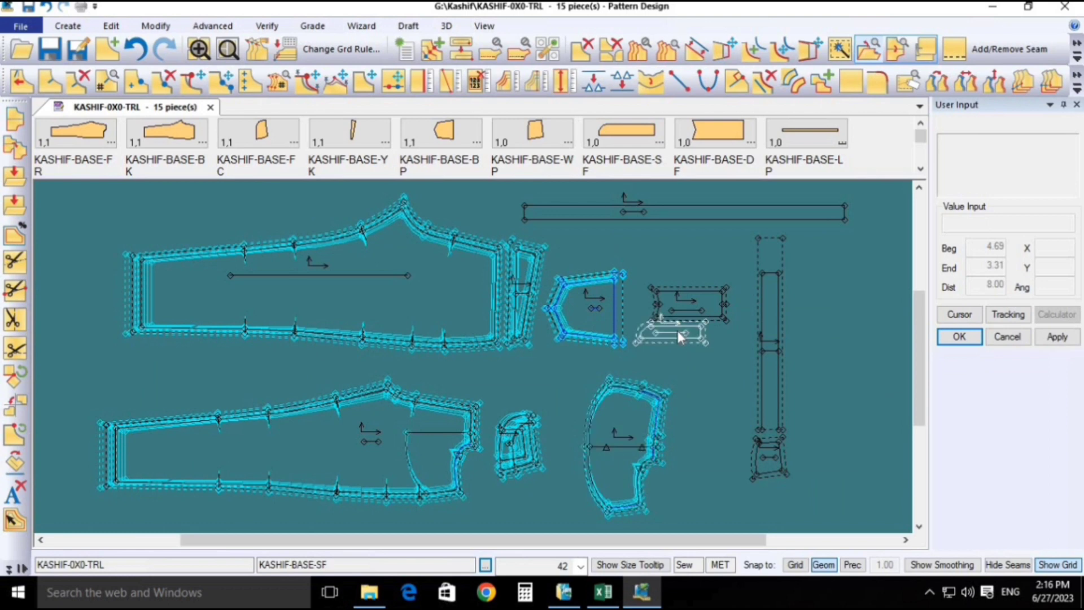
pyautogui.hotkey('ctrl', 's')
pyautogui.rightClick(687, 301)
pyautogui.click(688, 301)
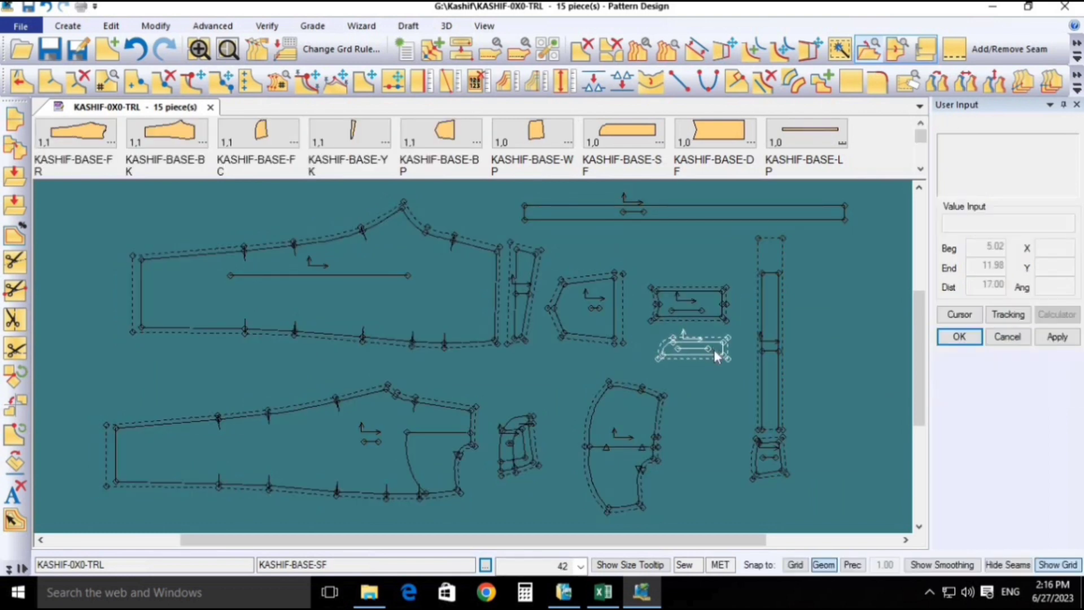
pyautogui.scroll(3, 714, 351)
# - Switch to Excel and search the size chart for the Lenght Opening Fly row and its size values
pyautogui.hotkey('alt', 'Tab')
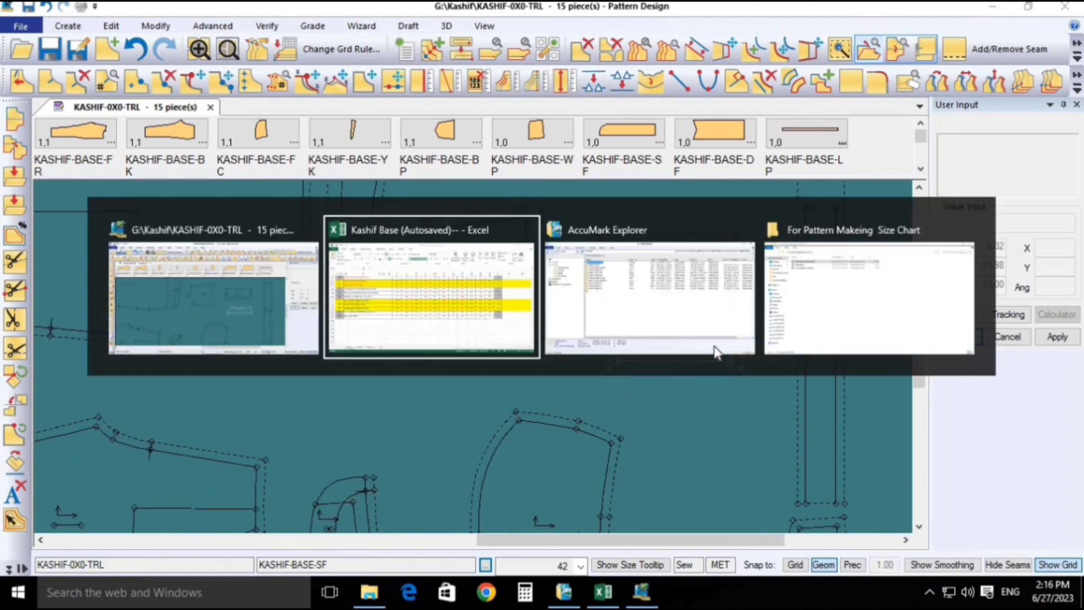
pyautogui.press('Up')
pyautogui.press('Up')
pyautogui.press('Up')
pyautogui.press('Up')
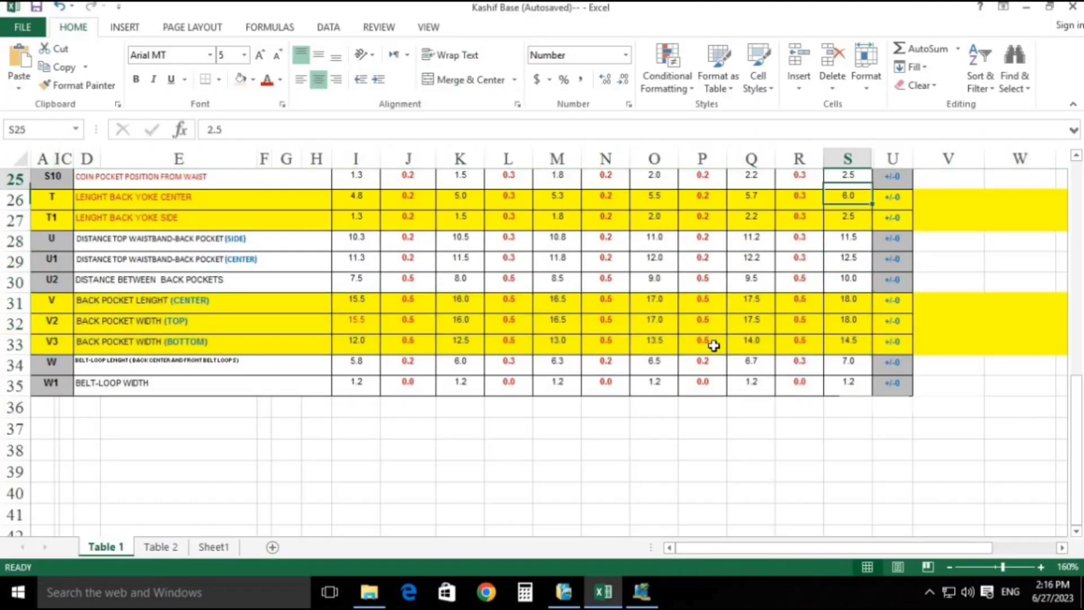
pyautogui.press('Up')
pyautogui.press('Up')
pyautogui.press('Up')
pyautogui.press('Up')
pyautogui.press('Up')
pyautogui.press('Up')
pyautogui.press('Up')
pyautogui.press('Up')
pyautogui.press('Up')
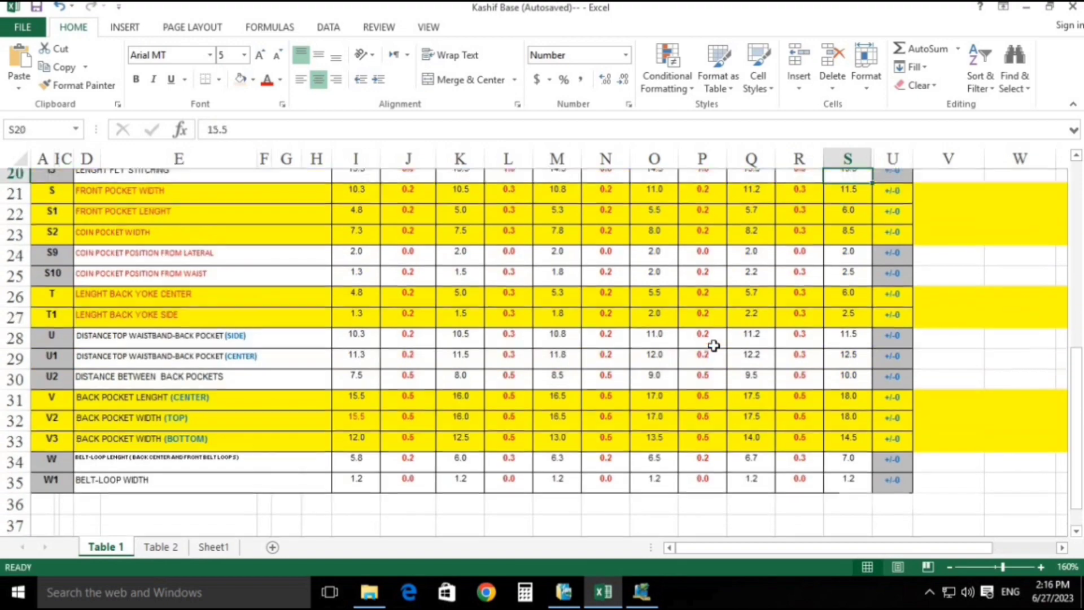
pyautogui.press('Down')
pyautogui.press('Down')
pyautogui.press('Down')
pyautogui.press('Down')
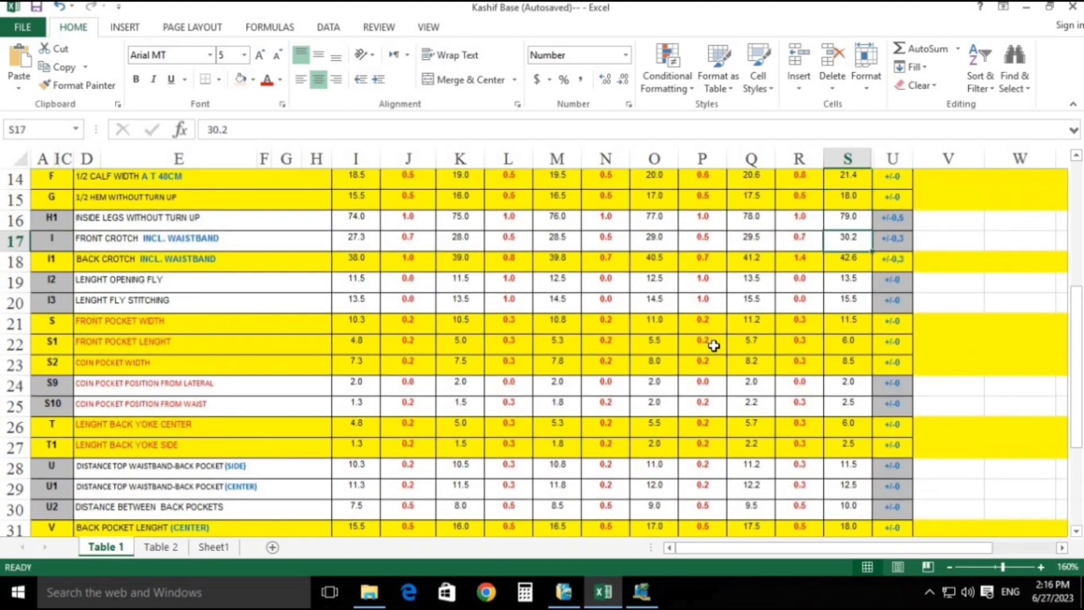
pyautogui.hotkey('shift', 'space')
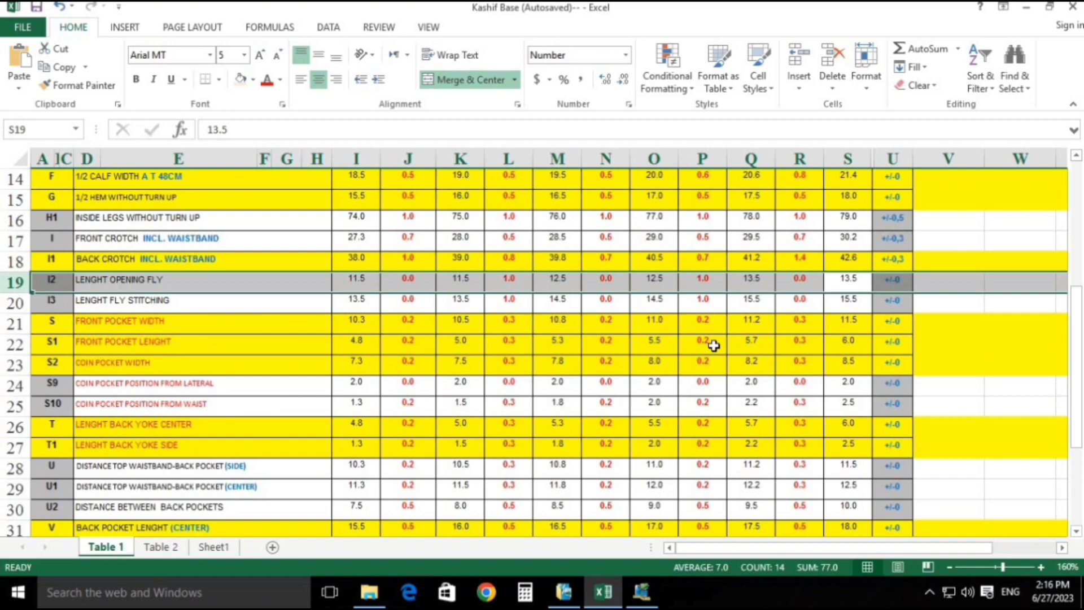
pyautogui.scroll(5, 576, 322)
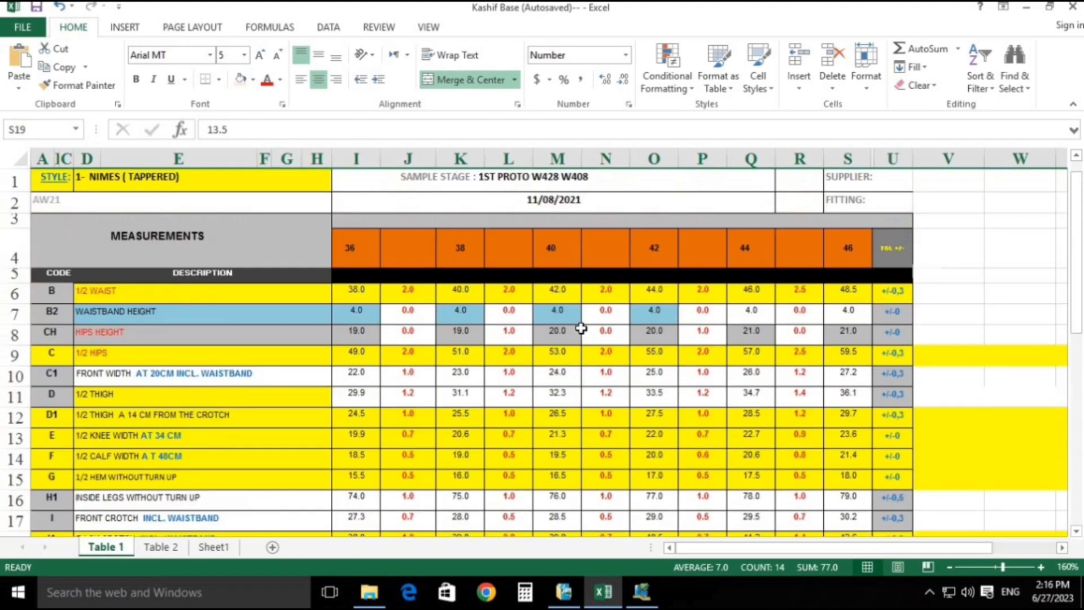
pyautogui.scroll(-5, 582, 332)
# - Check the fly pieces in Pattern Design, then select the Lenght Opening Fly row in Excel again
pyautogui.hotkey('alt', 'Tab')
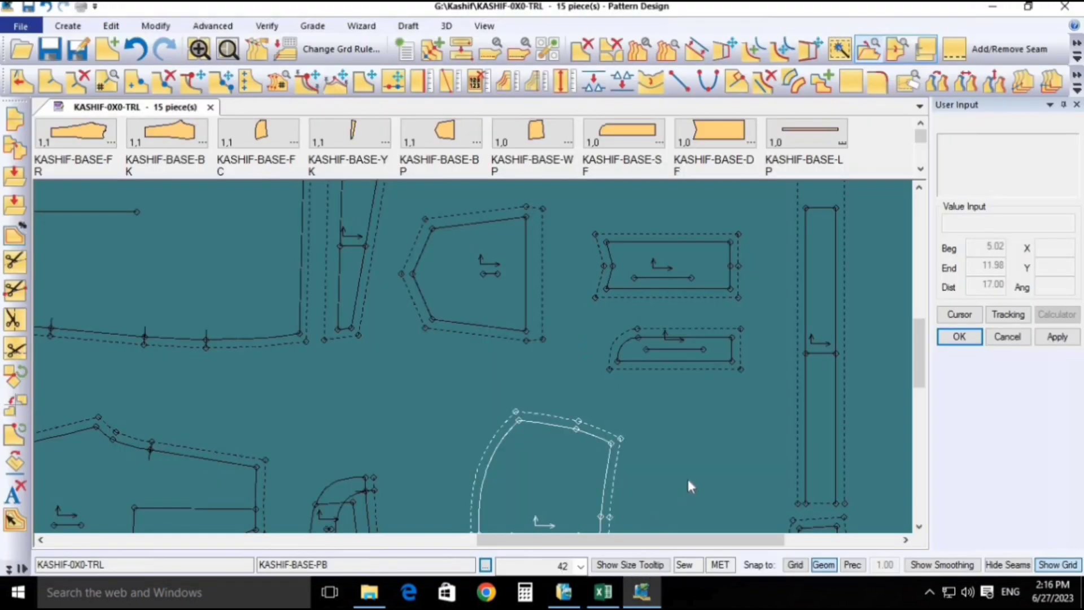
pyautogui.hotkey('alt', 'Tab')
pyautogui.scroll(3, 634, 343)
pyautogui.scroll(-3, 635, 342)
pyautogui.click(653, 300)
pyautogui.hotkey('shift', 'space')
pyautogui.press('Down')
pyautogui.press('Down')
pyautogui.press('Down')
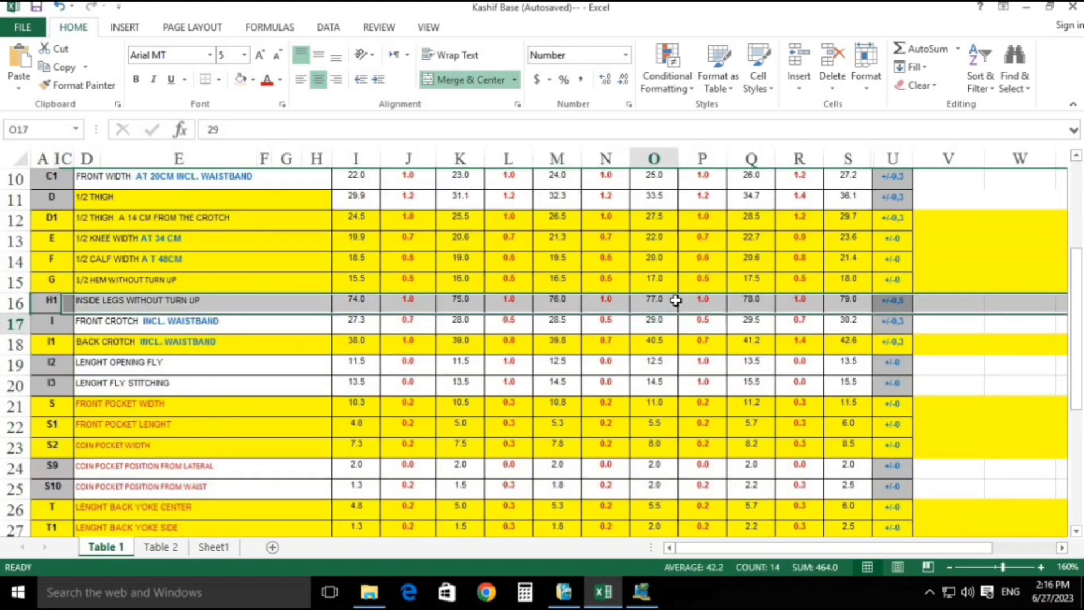
pyautogui.hotkey('shift', 'space')
# - Switch to Pattern Design and measure the length of the lower straight line of the KASHIF-BASE-SF piece
pyautogui.hotkey('alt', 'Tab')
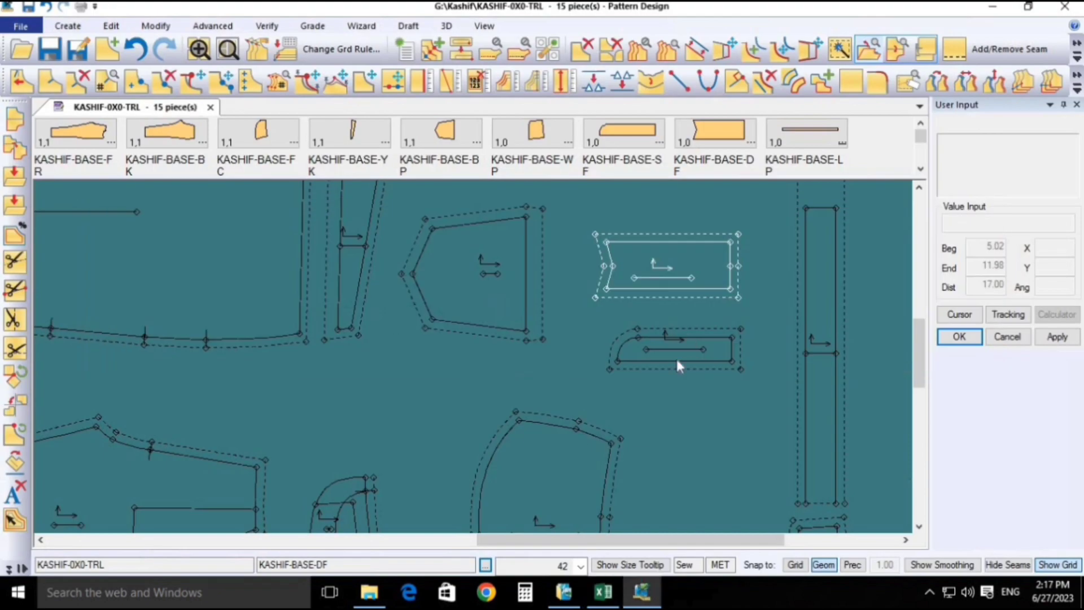
pyautogui.click(471, 85)
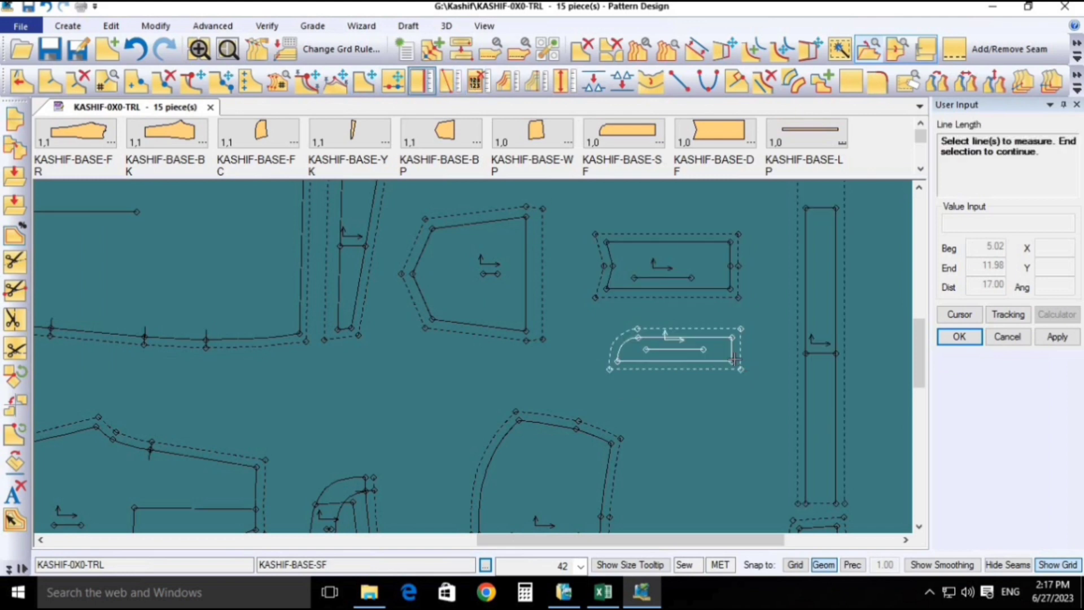
pyautogui.click(705, 359)
pyautogui.rightClick(726, 415)
pyautogui.click(726, 415)
pyautogui.rightClick(733, 399)
pyautogui.click(733, 400)
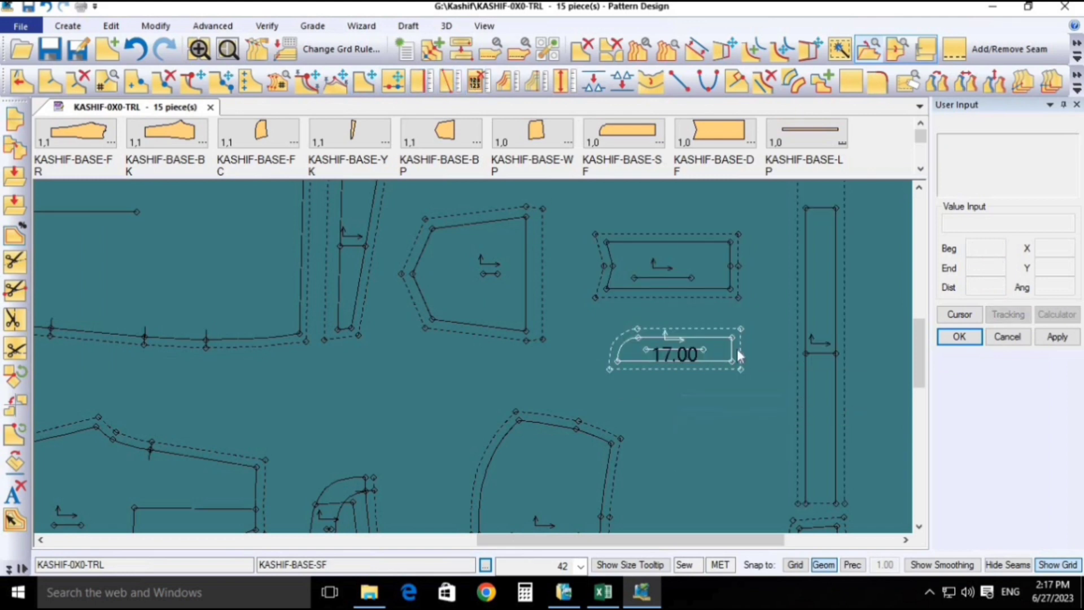
pyautogui.scroll(2, 736, 351)
# - Switch to Excel and examine the Lenght Opening Fly and Lenght Fly Stitching rows for the fly's size differences
pyautogui.hotkey('alt', 'Tab')
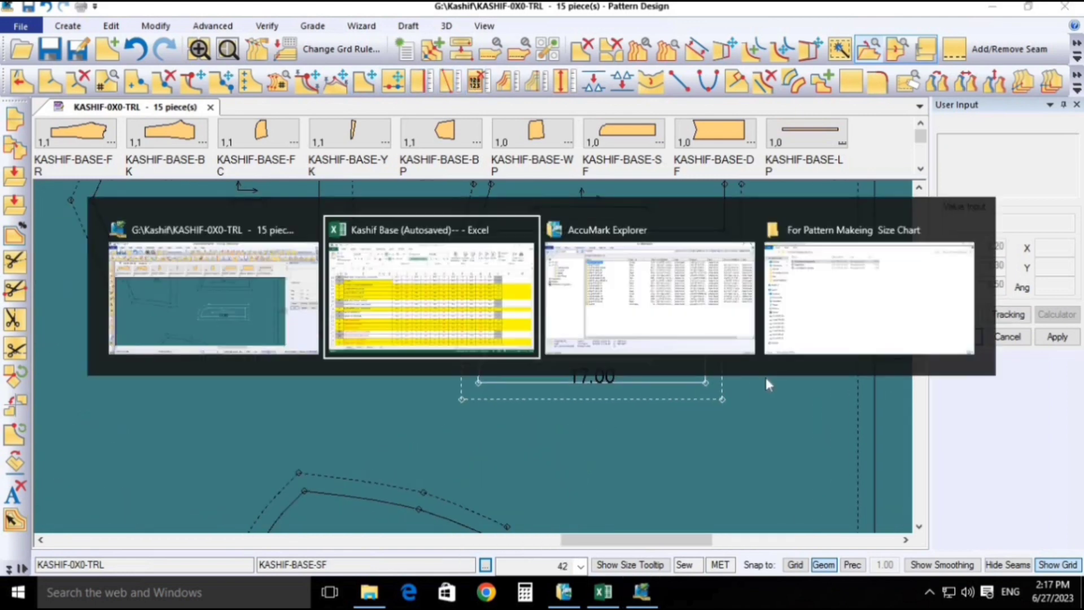
pyautogui.press('Down')
pyautogui.press('Up')
pyautogui.hotkey('shift', 'space')
pyautogui.press('Down')
pyautogui.hotkey('shift', 'space')
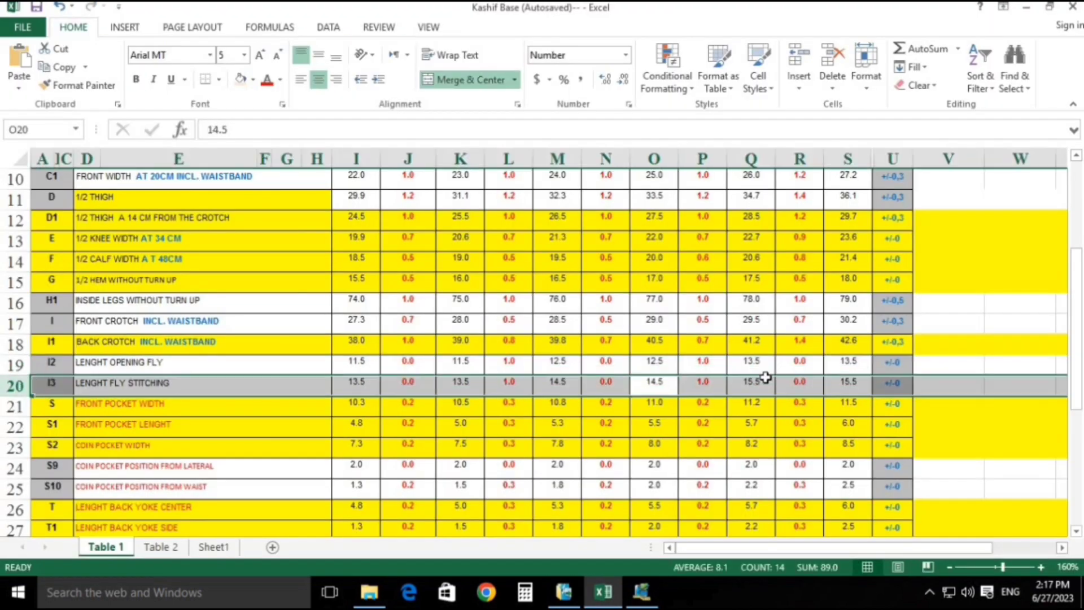
# - Compare the size values in the Lenght Opening Fly row with those in the Lenght Fly Stitching row
pyautogui.scroll(3, 765, 377)
pyautogui.scroll(-3, 676, 402)
pyautogui.press('Up')
pyautogui.hotkey('shift', 'space')
pyautogui.press('Down')
pyautogui.hotkey('shift', 'space')
pyautogui.scroll(3, 682, 399)
pyautogui.scroll(-3, 682, 399)
# - Switch to Pattern Design and move the right-end points of the KASHIF-BASE-DF and KASHIF-BASE-SF pieces by X -1.5
pyautogui.hotkey('alt', 'Tab')
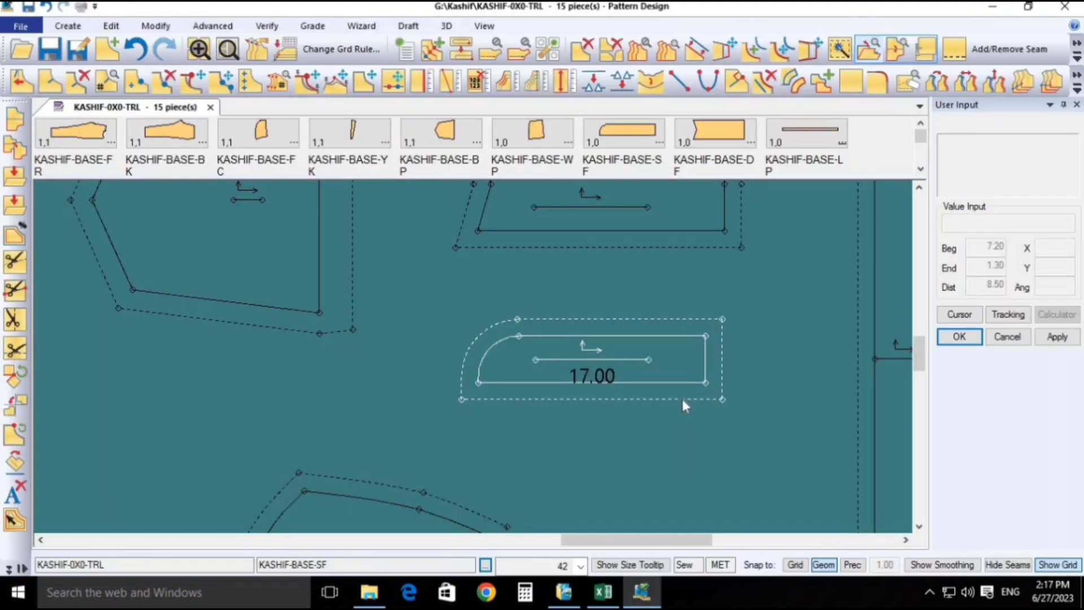
pyautogui.click(608, 258)
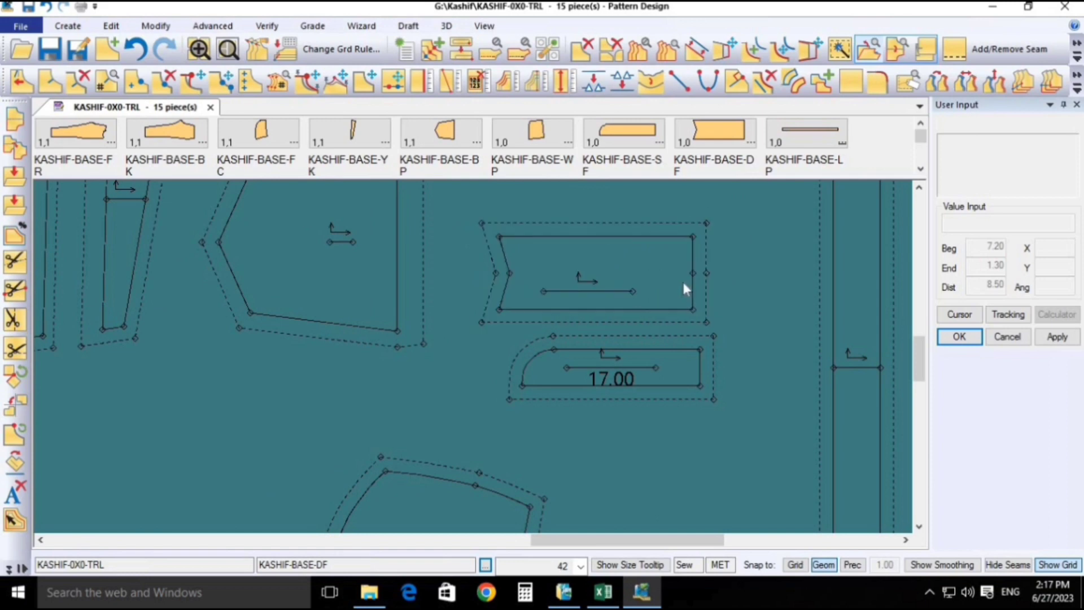
pyautogui.click(225, 84)
pyautogui.moveTo(781, 209); pyautogui.dragTo(742, 386)
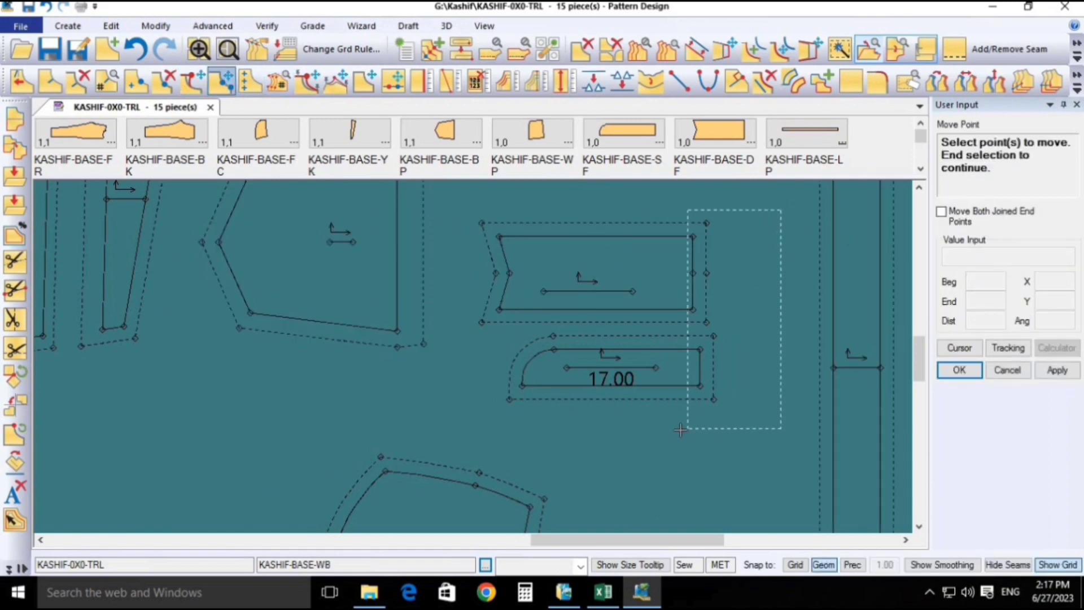
pyautogui.moveTo(681, 430); pyautogui.dragTo(678, 431)
pyautogui.rightClick(695, 368)
pyautogui.click(694, 367)
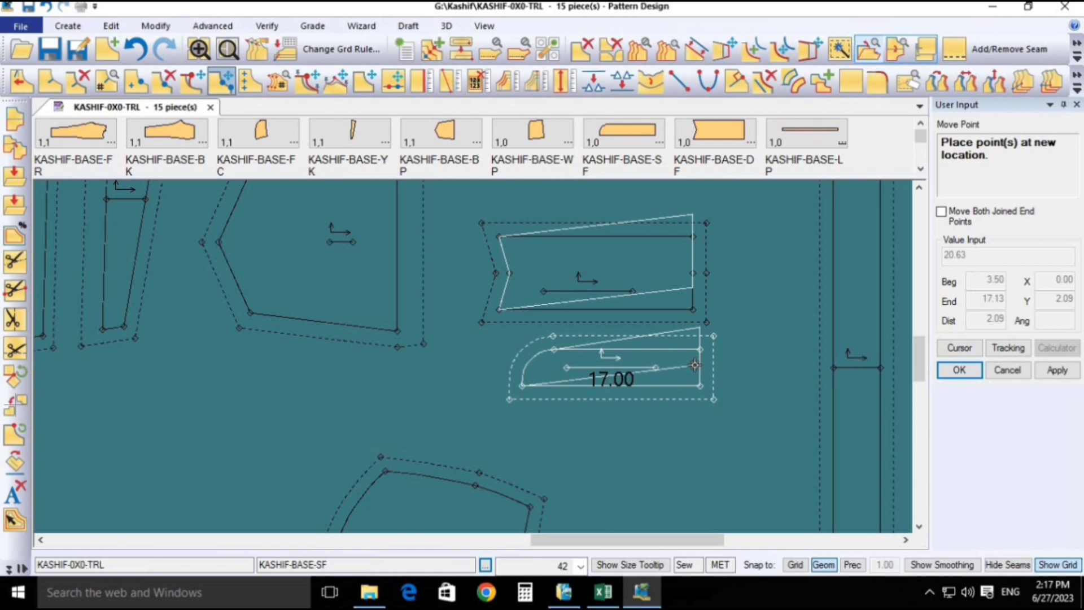
pyautogui.click(692, 383)
pyautogui.rightClick(691, 383)
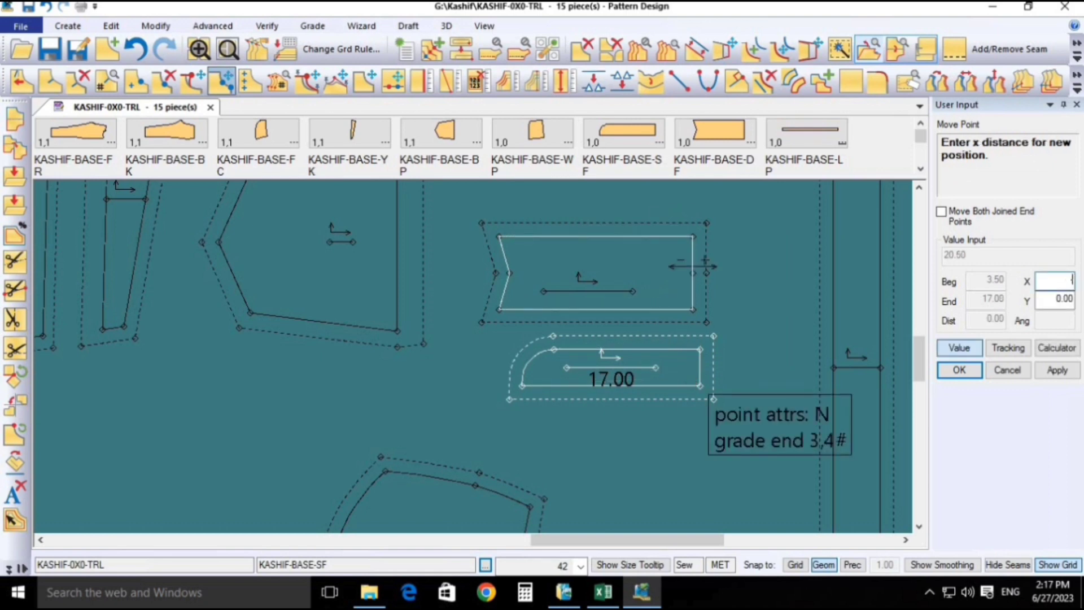
pyautogui.write('-1.5')
pyautogui.press('Return')
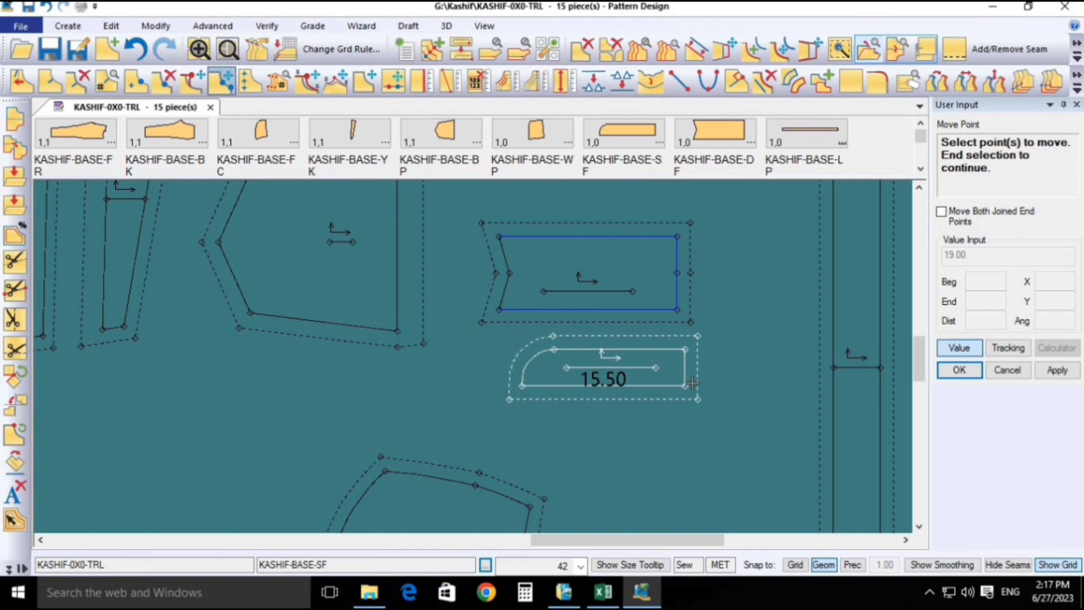
# - Switch to Excel and check the first size steps of the Lenght Opening Fly and Lenght Fly Stitching rows
pyautogui.hotkey('alt', 'Tab')
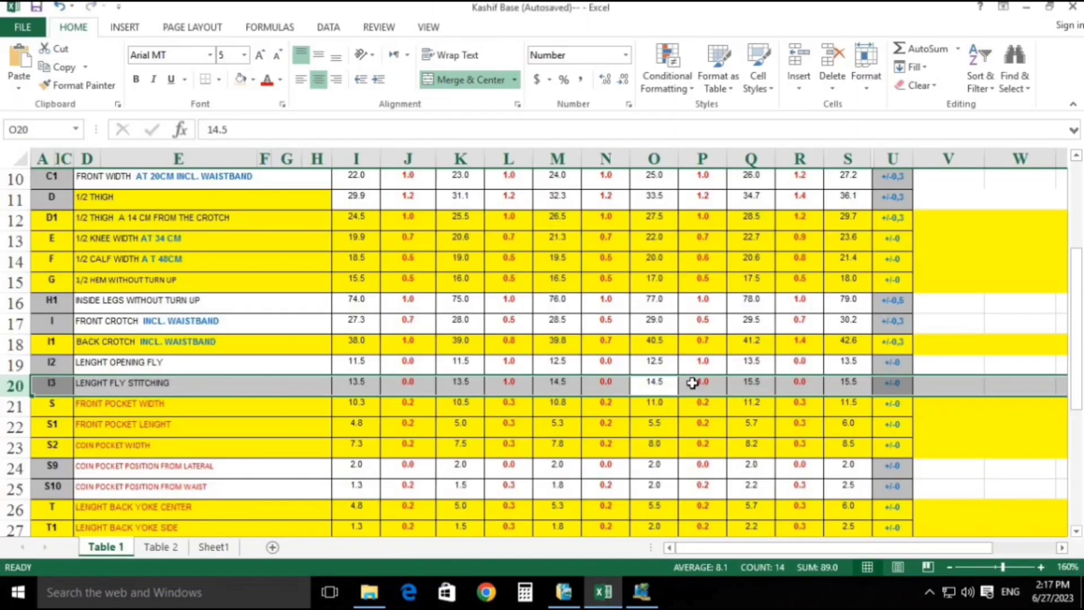
pyautogui.click(362, 382)
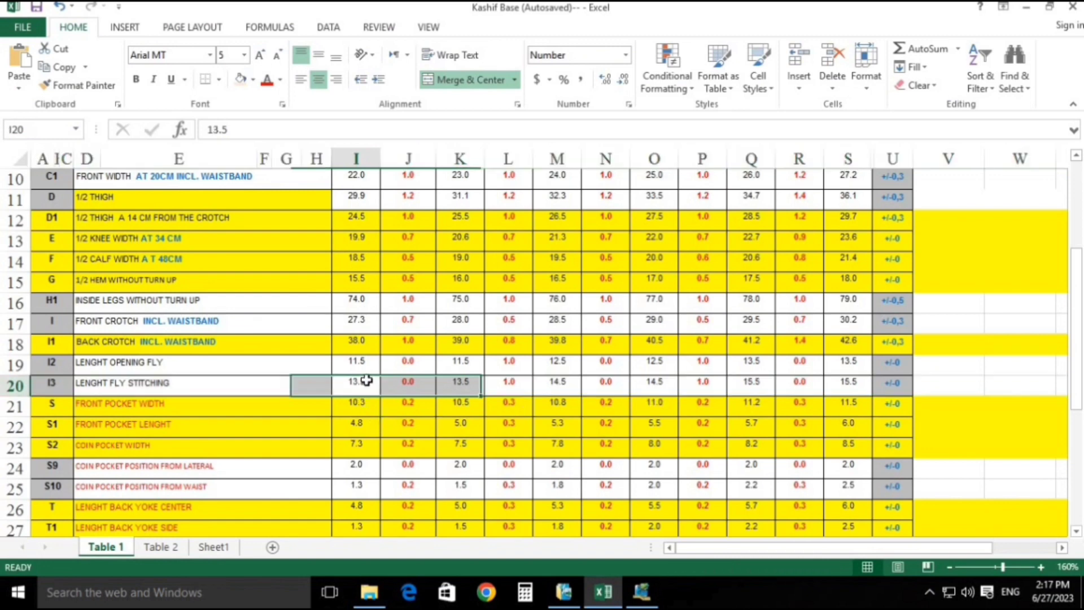
pyautogui.press('Up')
pyautogui.press('Right')
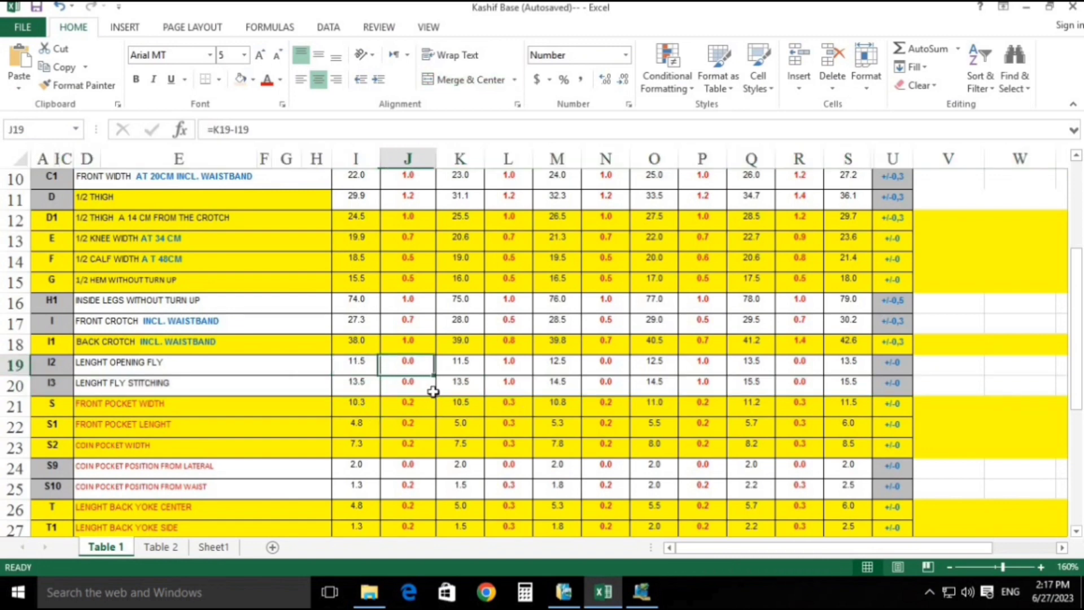
pyautogui.press('Right')
# - Undo and reapply the deletion of the BACK POCKET LENGHT SIDE (BY CENTER) row in the size chart
pyautogui.hotkey('ctrl', 'z')
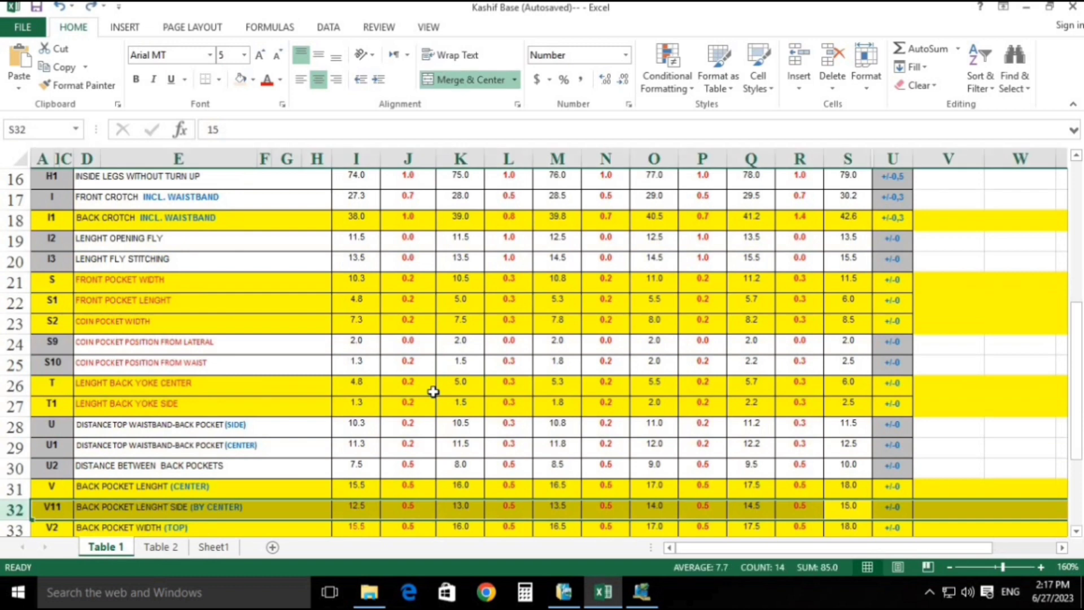
pyautogui.hotkey('ctrl', 'z')
pyautogui.hotkey('ctrl', 'z')
pyautogui.hotkey('ctrl', 'z')
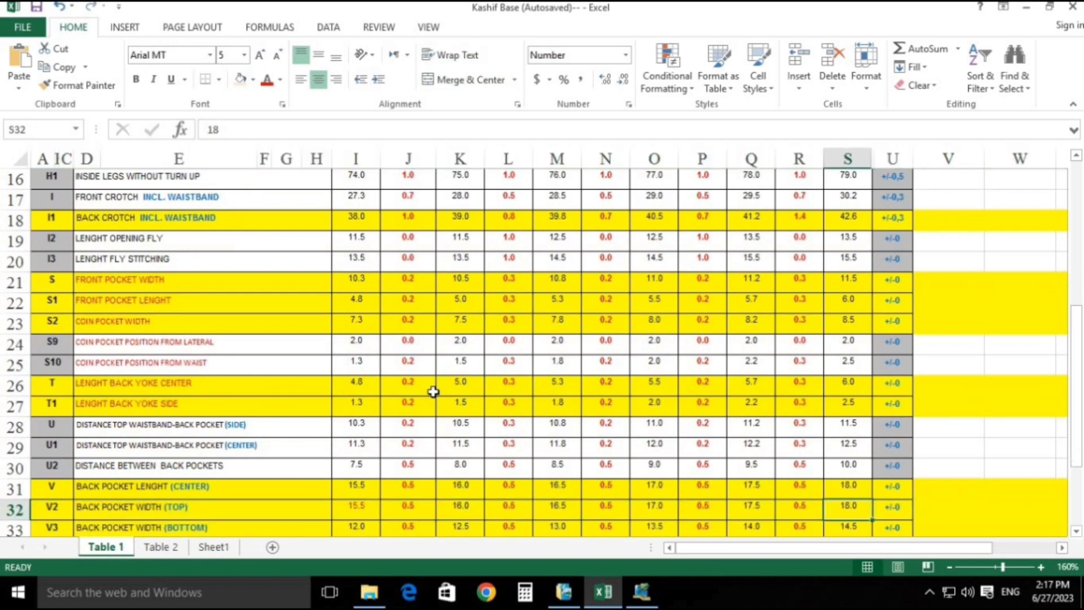
# - Go back up to the Lenght Fly Stitching row and read its difference between each pair of sizes
pyautogui.press('Up')
pyautogui.press('Up')
pyautogui.press('Up')
pyautogui.press('Up')
pyautogui.press('Up')
pyautogui.press('Up')
pyautogui.press('Up')
pyautogui.press('Up')
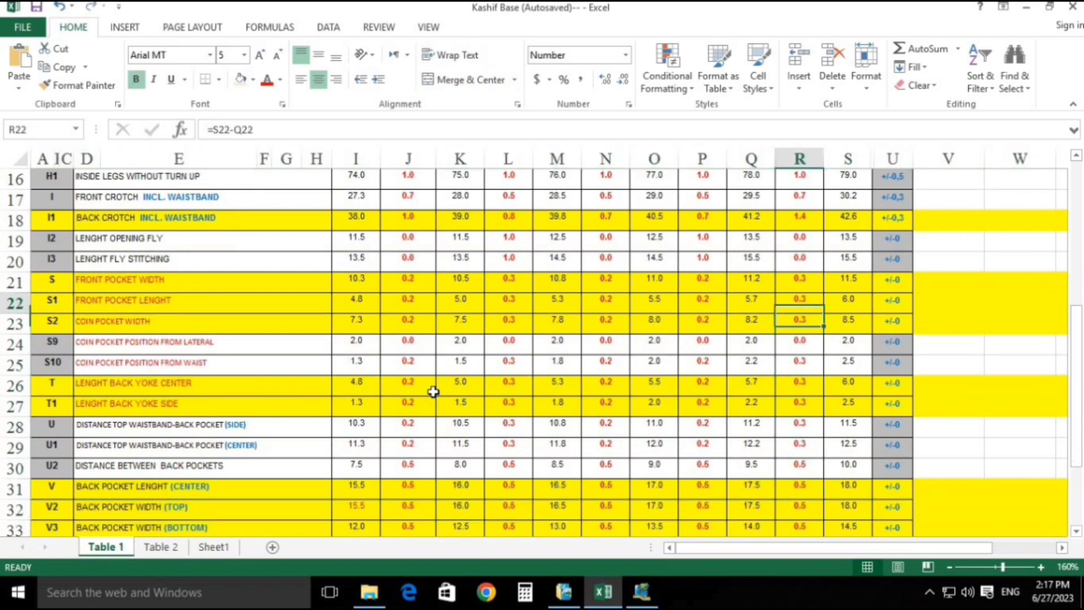
pyautogui.hotkey('shift', 'space')
pyautogui.press('Left')
pyautogui.press('Left')
pyautogui.press('Left')
pyautogui.press('Left')
pyautogui.press('Left')
pyautogui.press('Left')
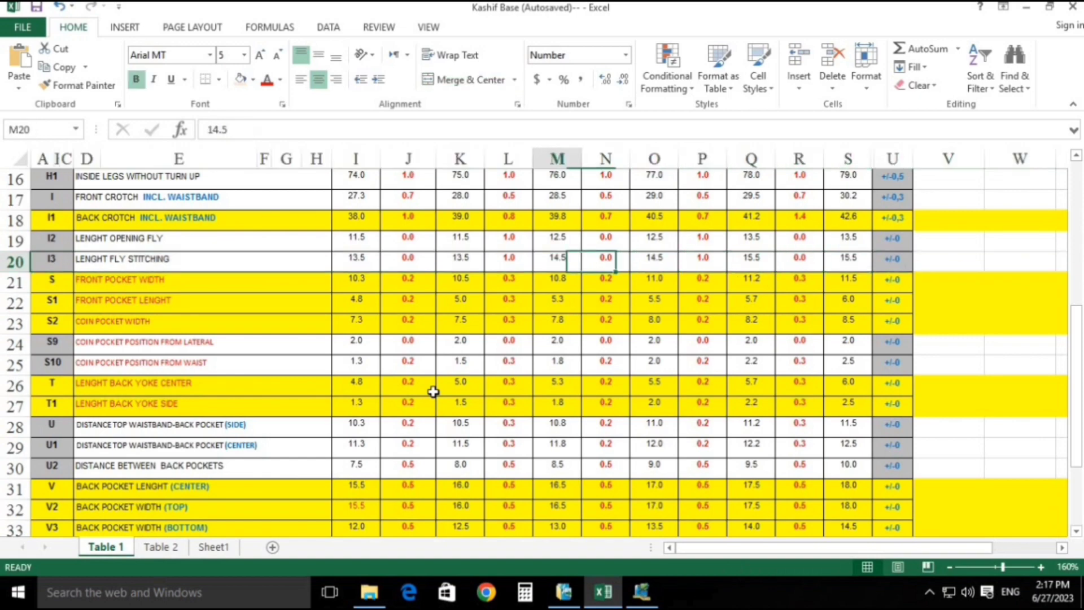
pyautogui.hotkey('shift', 'space')
pyautogui.press('Right')
pyautogui.press('Right')
pyautogui.press('Right')
pyautogui.press('Right')
pyautogui.press('Right')
pyautogui.press('Right')
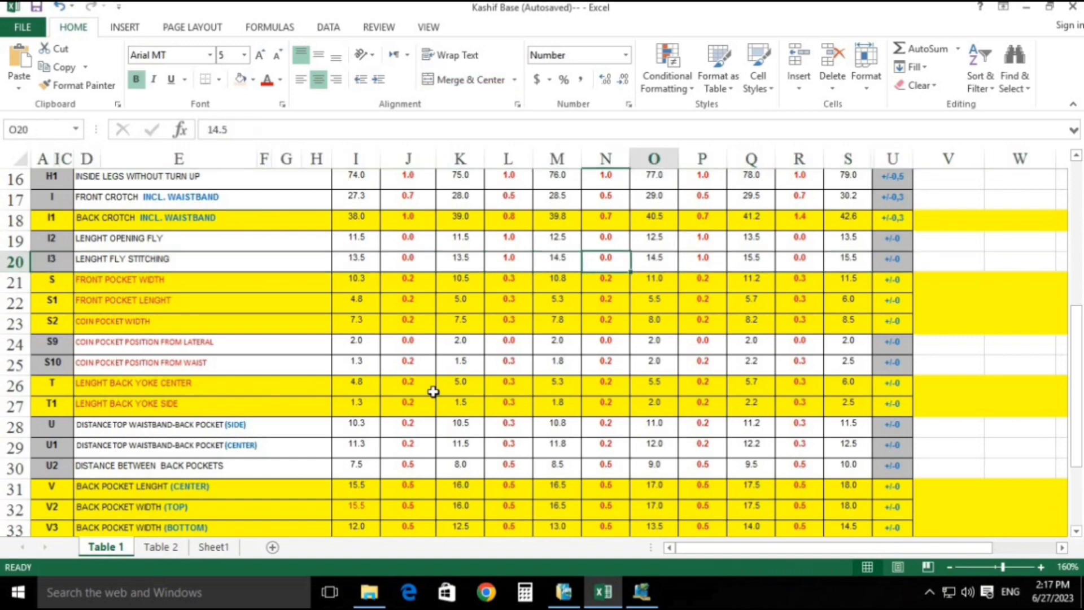
# - Switch to Pattern Design, end Move Point, and reposition the KASHIF-BASE-SF and KASHIF-BASE-DF pieces with their left ends aligned
pyautogui.hotkey('alt', 'Tab')
pyautogui.hotkey('alt', 'Tab')
pyautogui.hotkey('alt', 'shift', 'Tab')
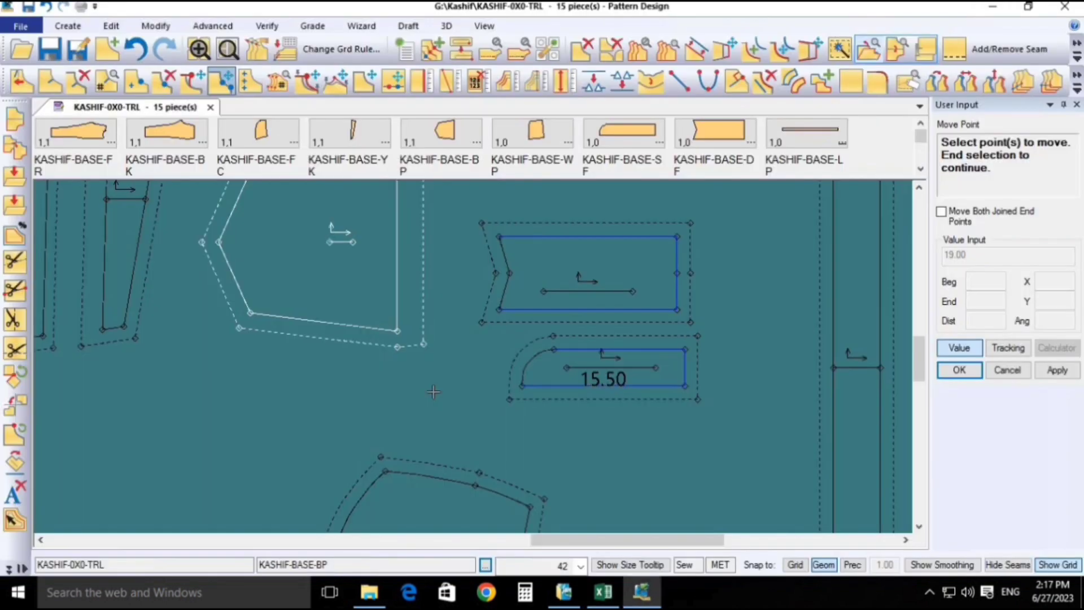
pyautogui.scroll(1, 709, 317)
pyautogui.rightClick(621, 247)
pyautogui.click(632, 257)
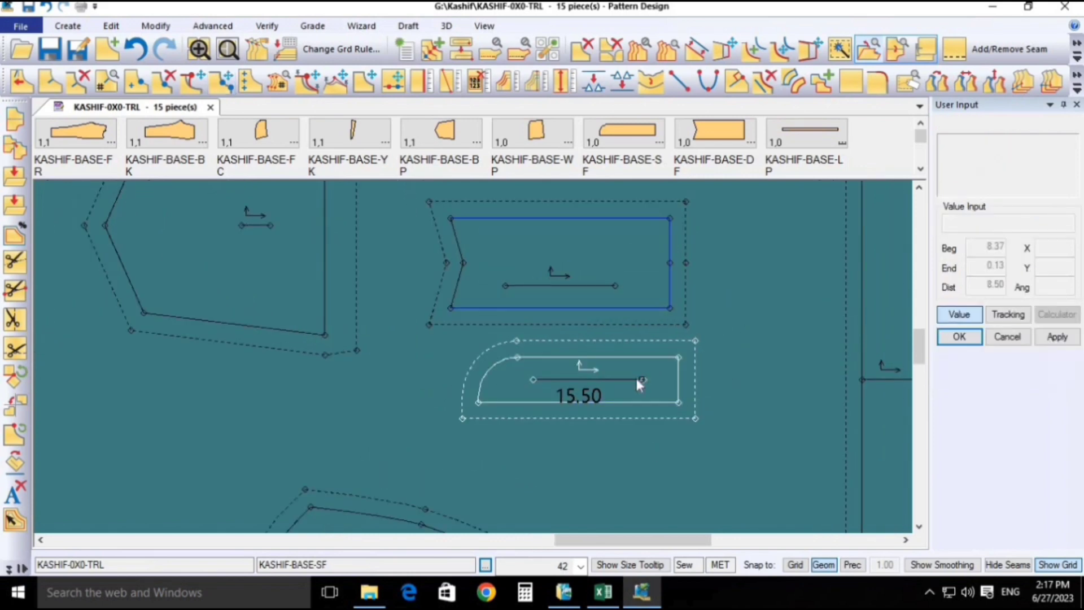
pyautogui.moveTo(639, 304); pyautogui.dragTo(659, 307)
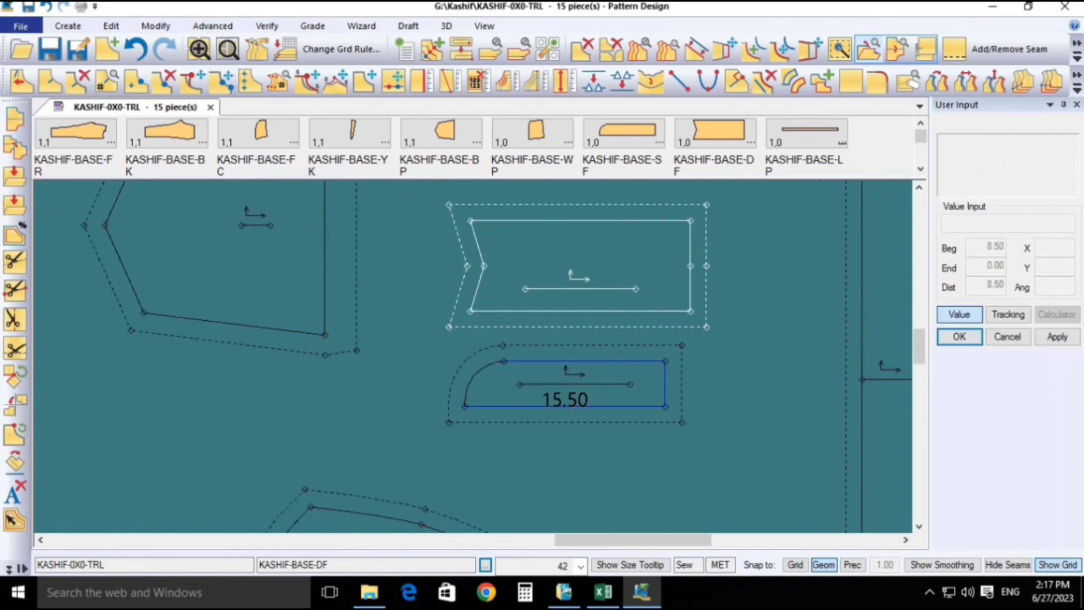
# - Edit the delta of the lower-right point of KASHIF-BASE-SF, setting Delta X to 1.00 for 38-40 and 42-44 and 0.00 for the other breaks
pyautogui.click(312, 26)
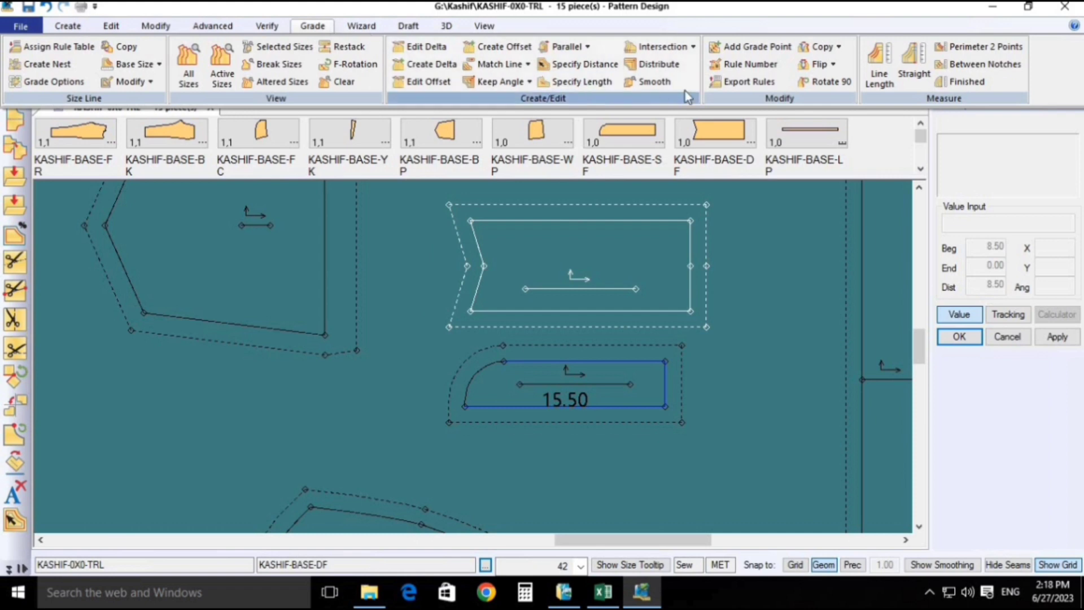
pyautogui.click(425, 47)
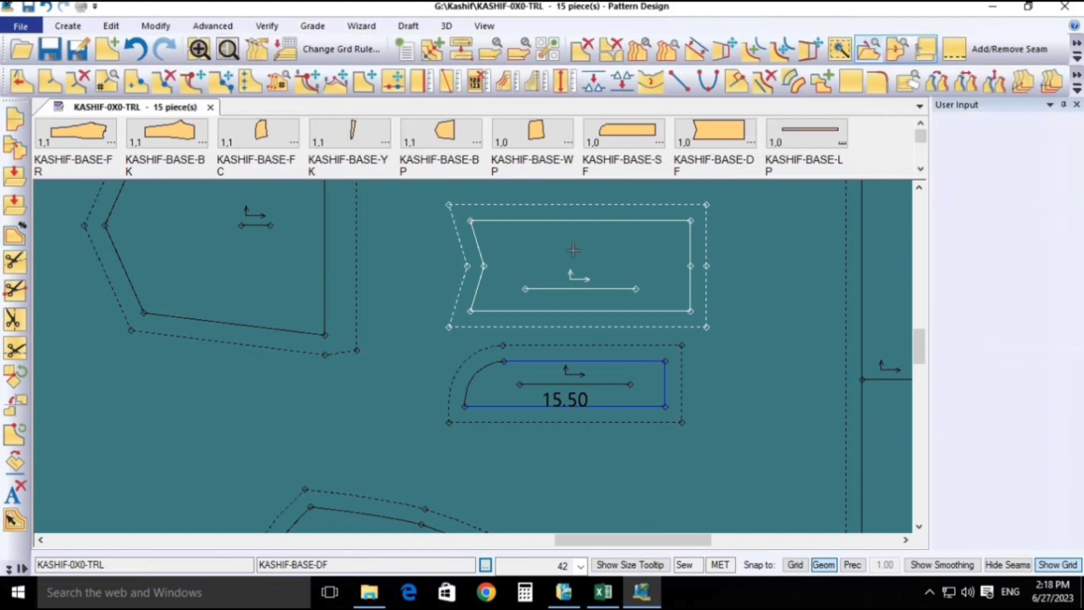
pyautogui.click(679, 424)
pyautogui.rightClick(720, 286)
pyautogui.click(720, 287)
pyautogui.moveTo(790, 204); pyautogui.dragTo(293, 100)
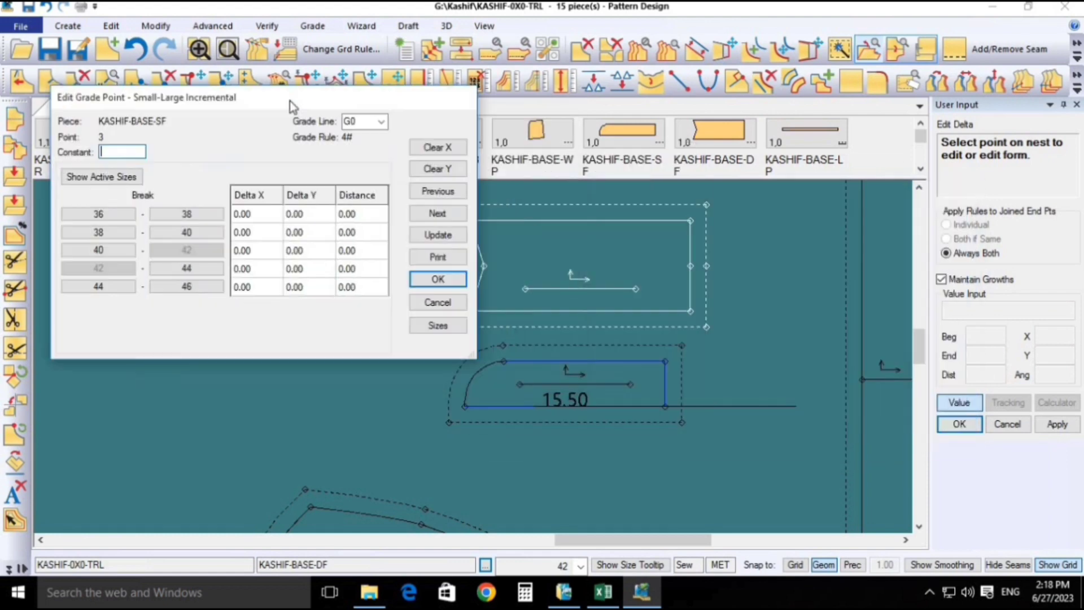
pyautogui.click(455, 155)
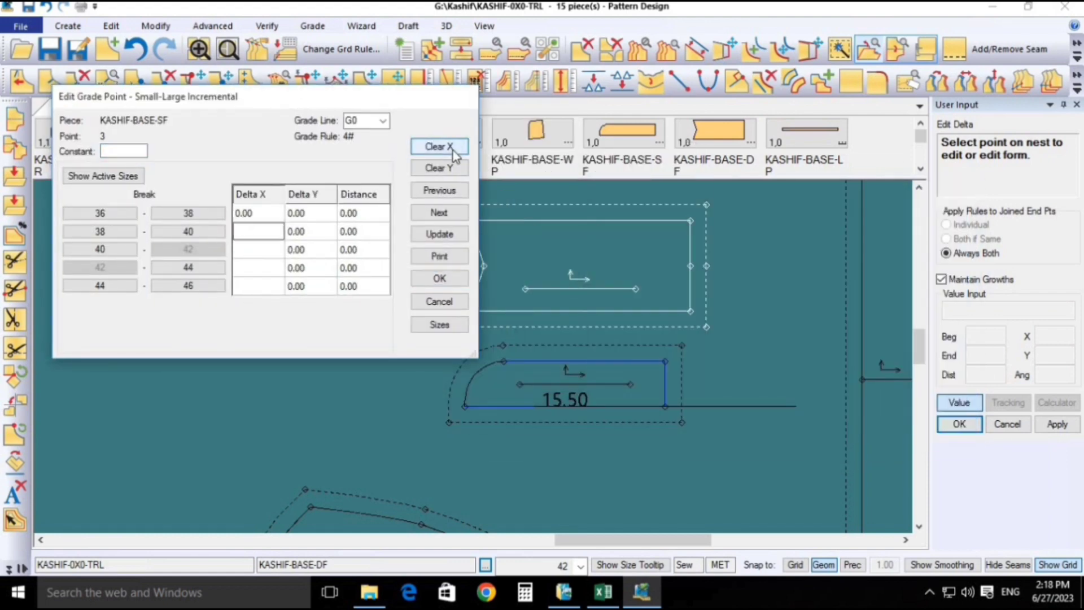
pyautogui.press('Return')
pyautogui.write('1')
pyautogui.press('Return')
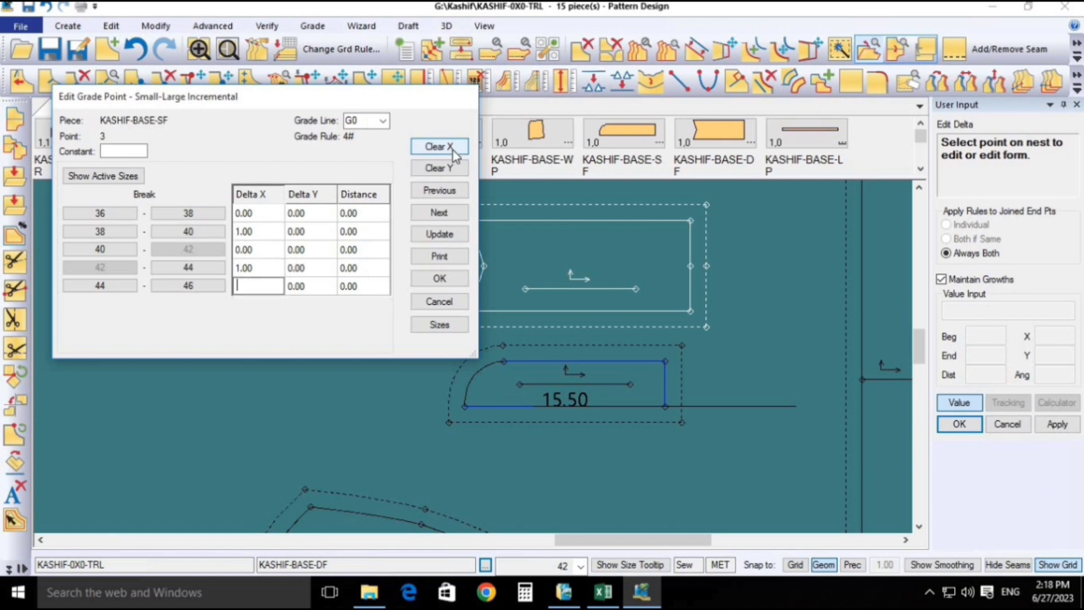
pyautogui.click(455, 234)
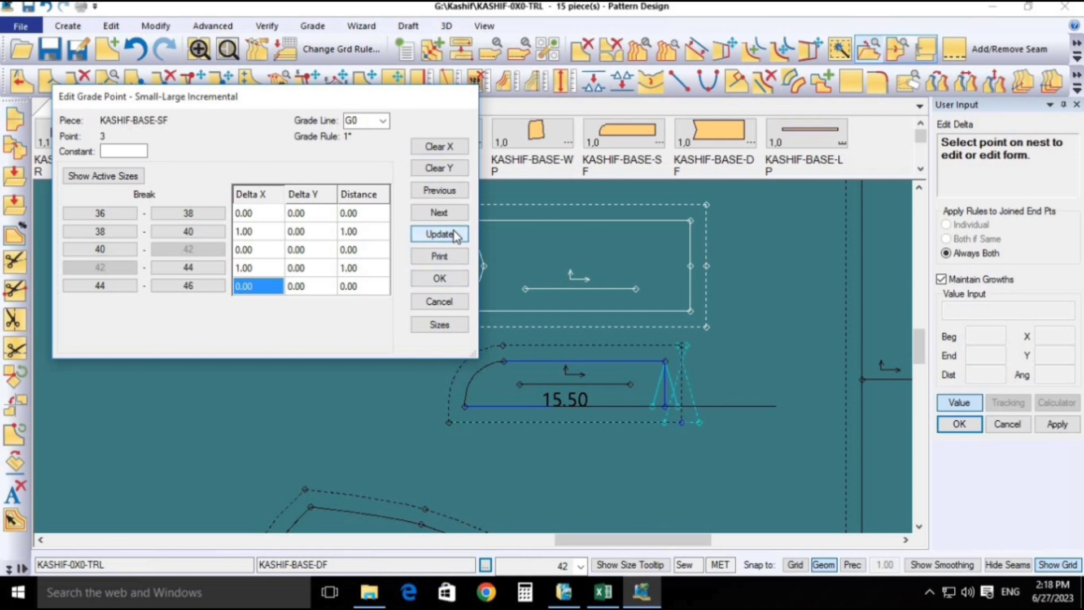
pyautogui.click(455, 285)
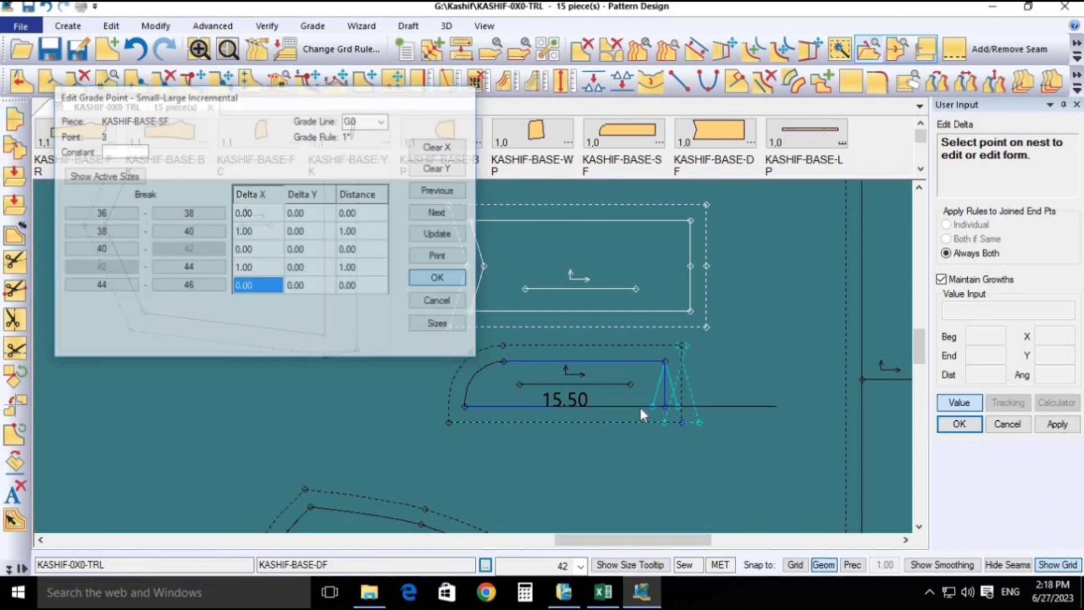
pyautogui.rightClick(629, 398)
pyautogui.click(632, 398)
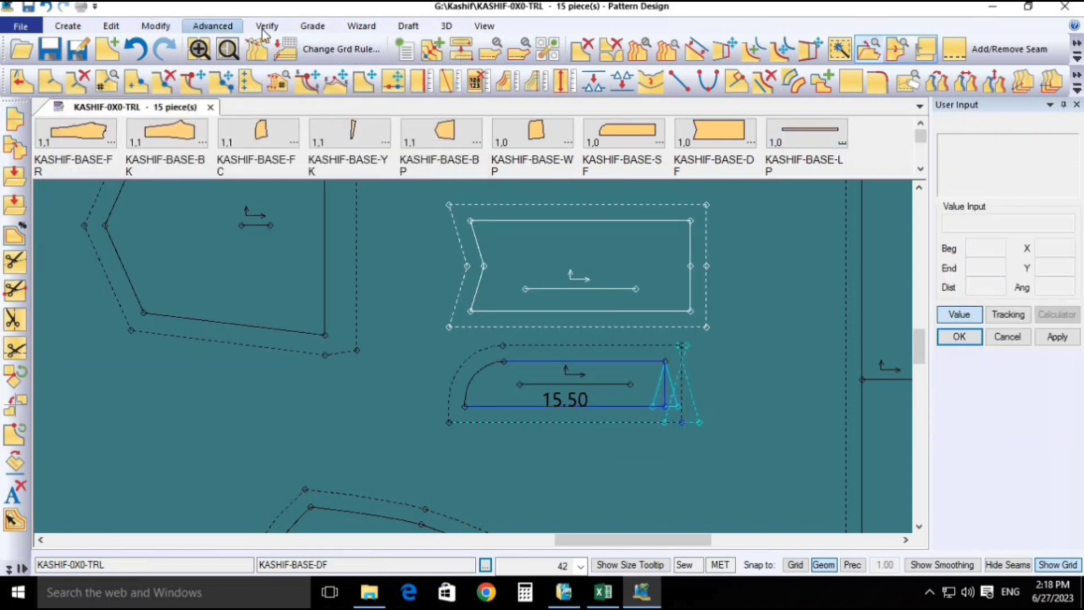
# - Measure the graded length of the lower straight line of KASHIF-BASE-SF across all sizes
pyautogui.click(313, 26)
pyautogui.click(880, 67)
pyautogui.click(632, 404)
pyautogui.rightClick(632, 404)
pyautogui.click(635, 402)
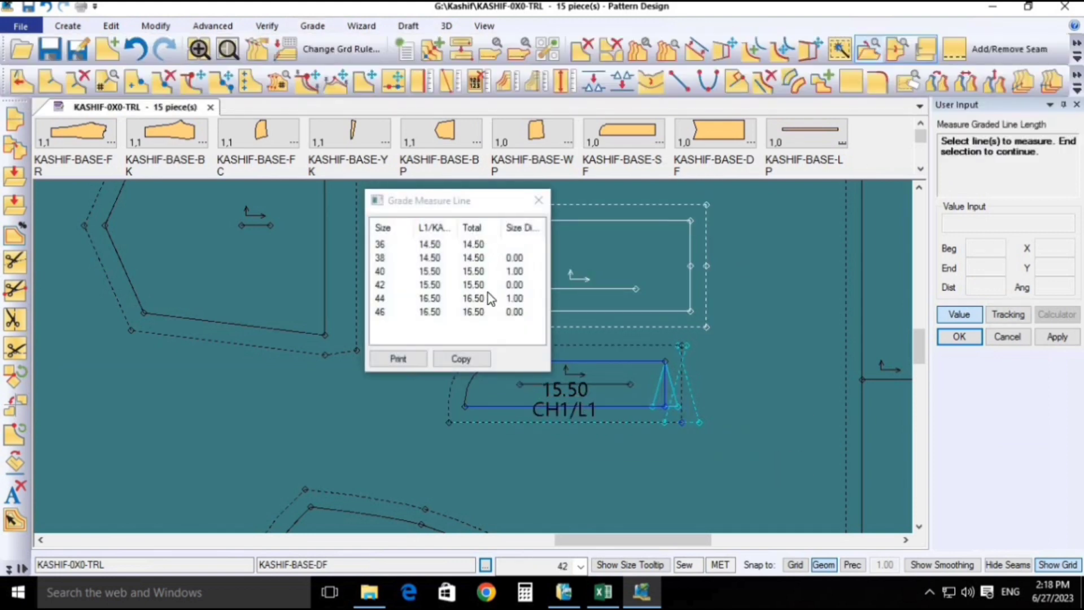
# - Switch to Excel and compare the graded fly measurements with the Lenght Fly Stitching row
pyautogui.hotkey('alt', 'Tab')
pyautogui.hotkey('shift', 'ctrl', 'Left')
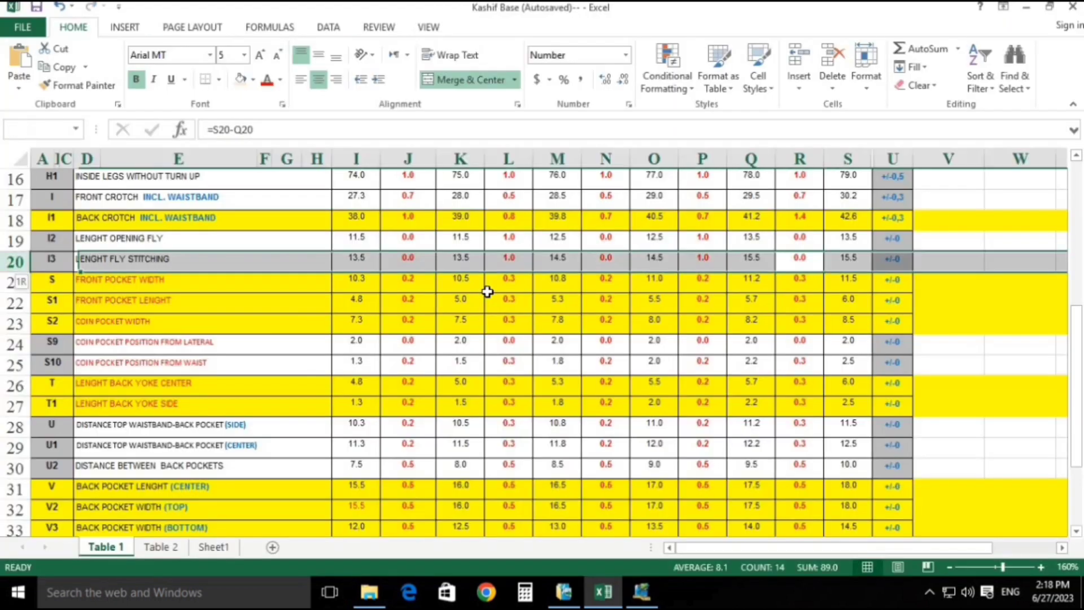
pyautogui.press('Down')
pyautogui.press('Down')
pyautogui.press('Down')
pyautogui.press('Up')
pyautogui.press('Up')
pyautogui.press('Up')
pyautogui.press('Up')
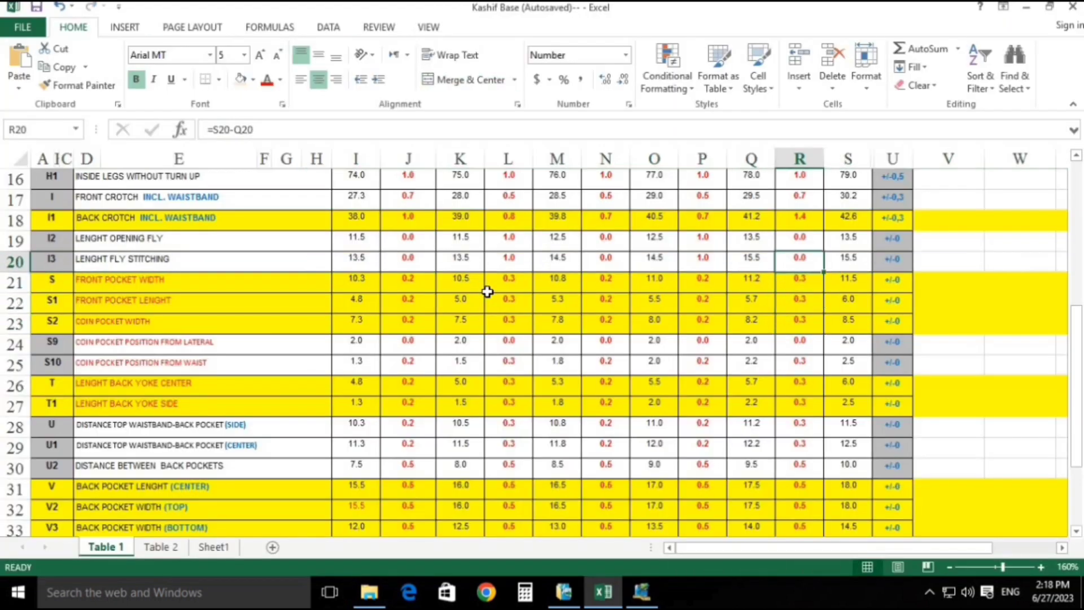
pyautogui.hotkey('shift', 'space')
pyautogui.press('Down')
pyautogui.press('Down')
pyautogui.hotkey('shift', 'space')
pyautogui.press('Up')
pyautogui.hotkey('shift', 'space')
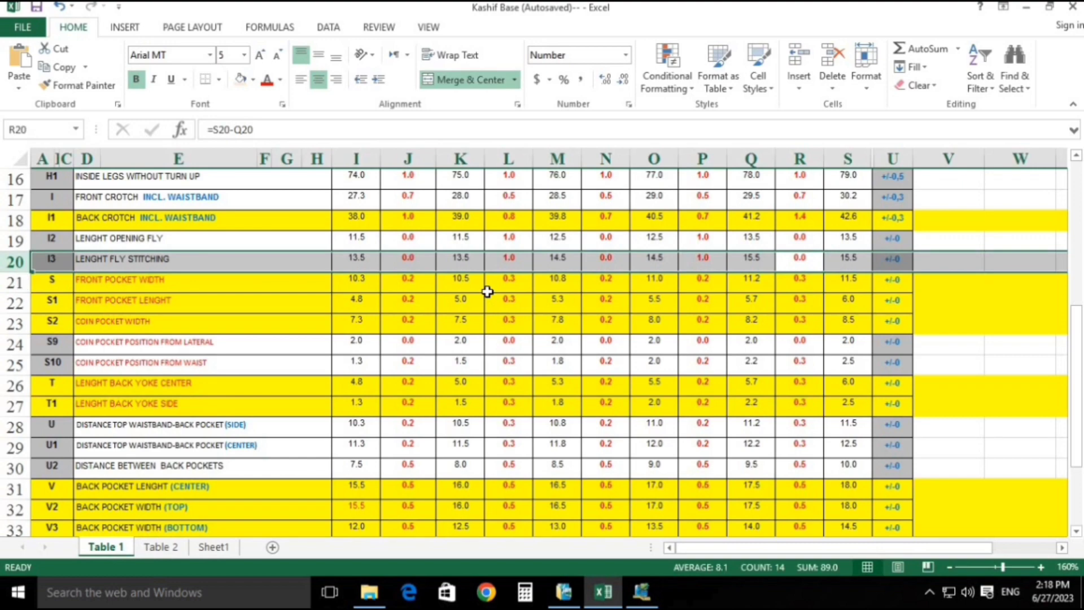
# - Switch back to Pattern Design, recheck the graded line measurements, and close the measurement
pyautogui.hotkey('alt', 'Tab')
pyautogui.hotkey('alt', 'Tab')
pyautogui.hotkey('alt', 'Tab')
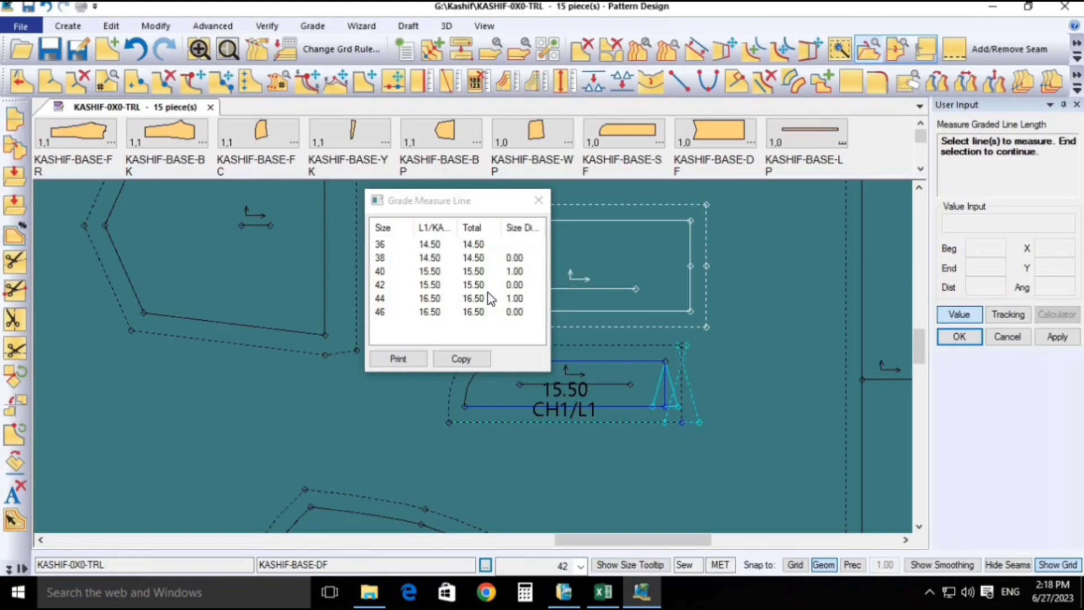
pyautogui.rightClick(576, 302)
pyautogui.click(595, 301)
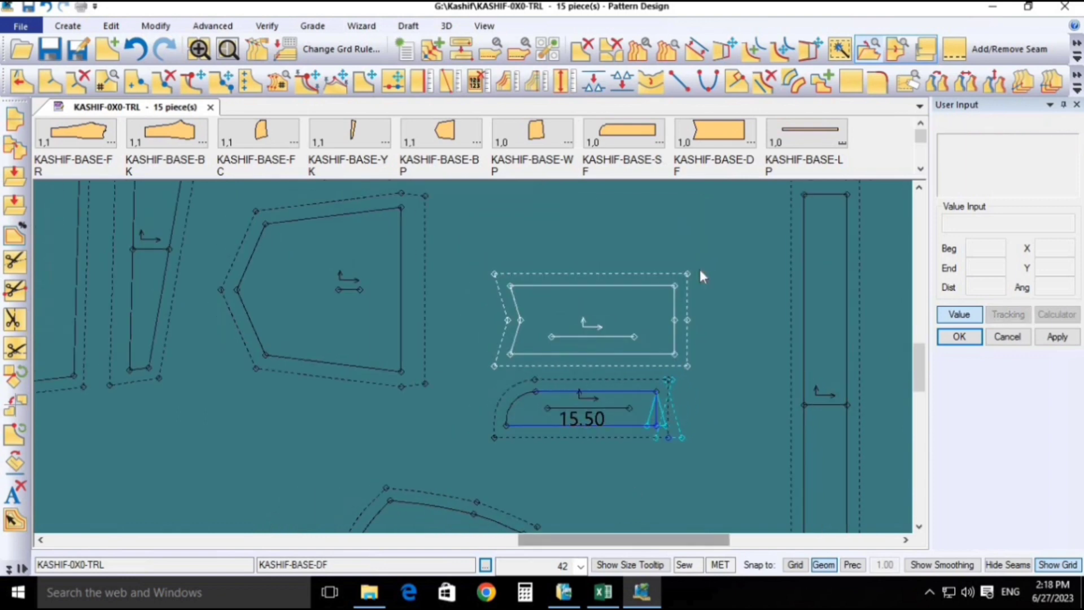
# - Copy the X rule from the lower-right point of KASHIF-BASE-SF to its upper-right point and the three right-edge points of KASHIF-BASE-DF
pyautogui.click(323, 27)
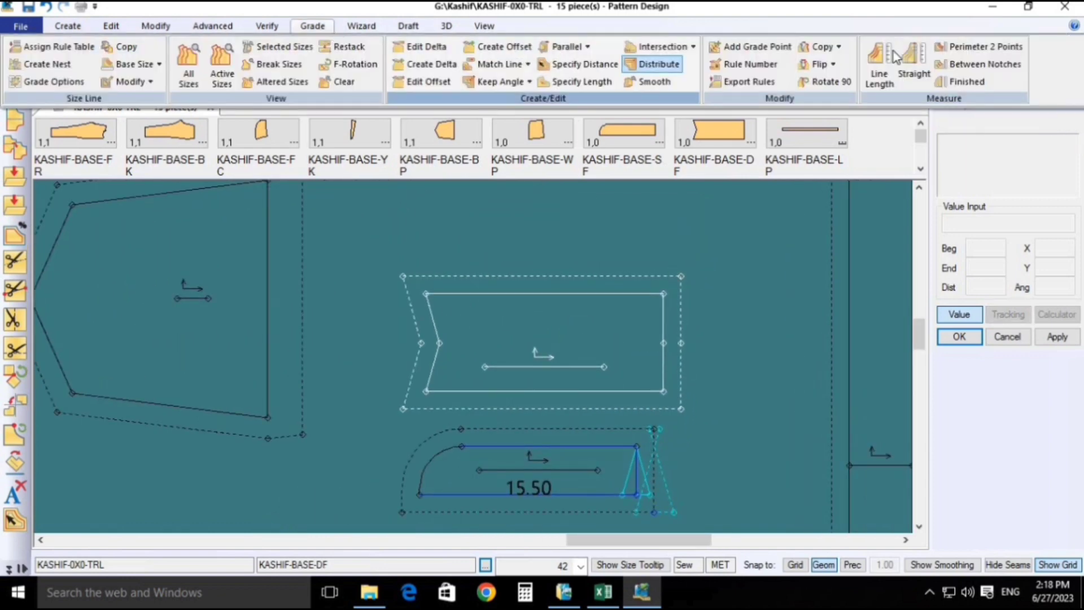
pyautogui.click(838, 46)
pyautogui.click(843, 100)
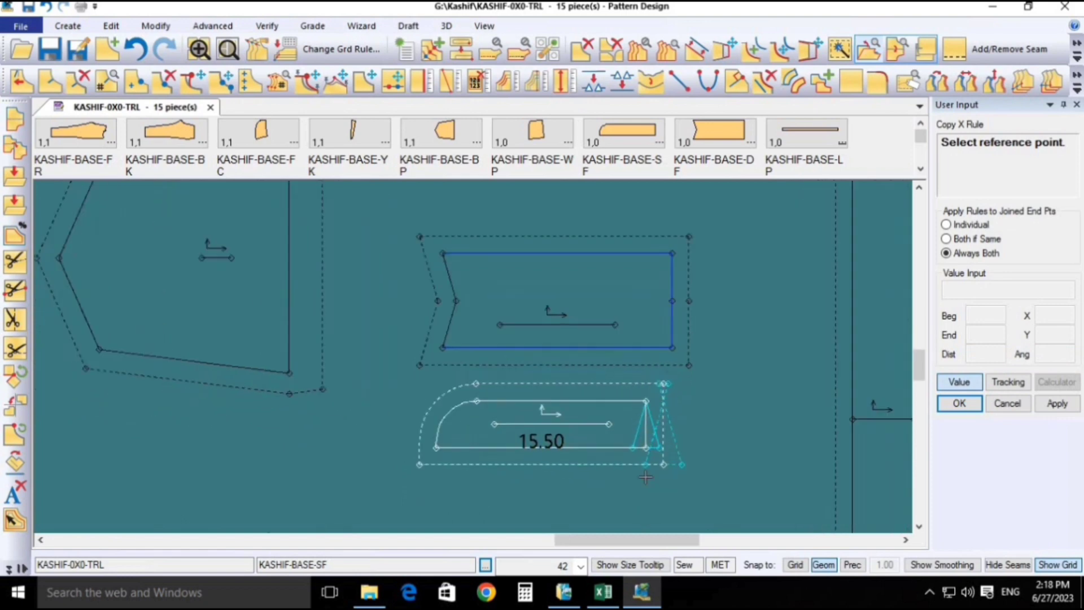
pyautogui.click(653, 447)
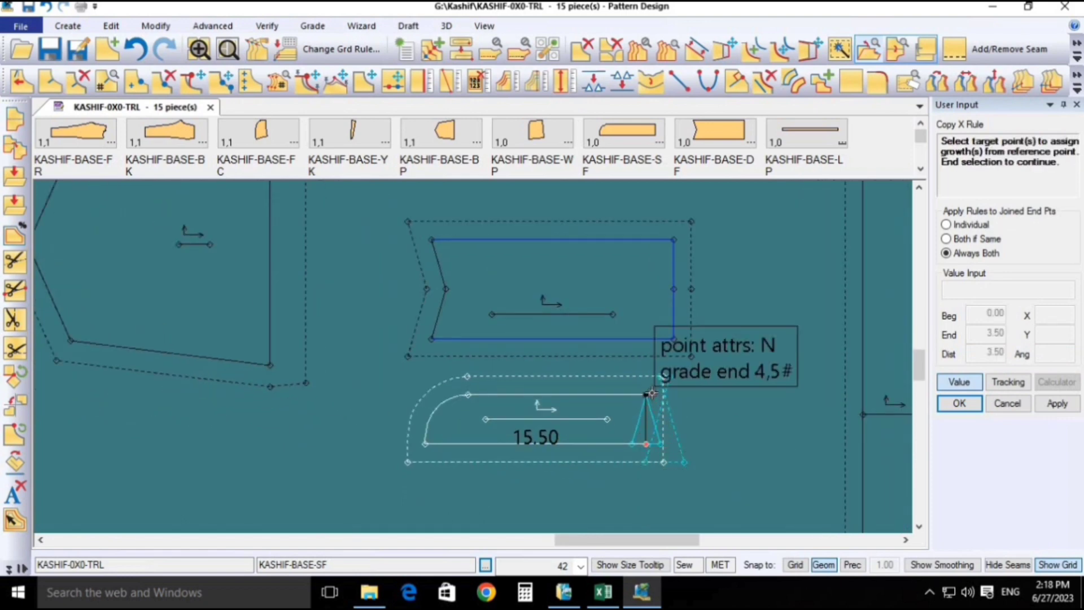
pyautogui.click(648, 397)
pyautogui.click(674, 340)
pyautogui.click(675, 289)
pyautogui.click(674, 238)
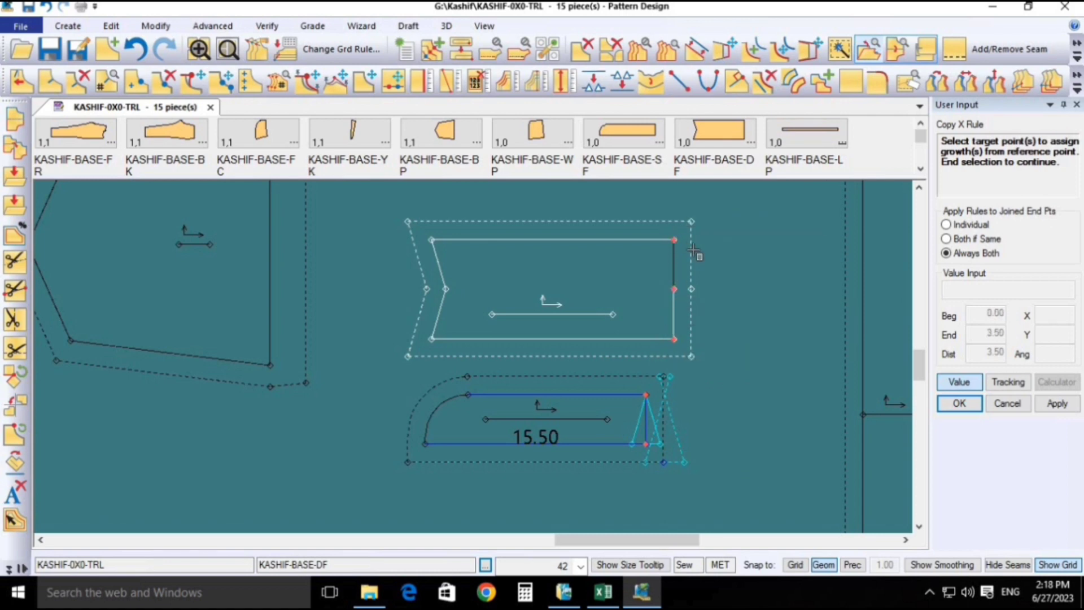
pyautogui.rightClick(745, 264)
pyautogui.click(745, 266)
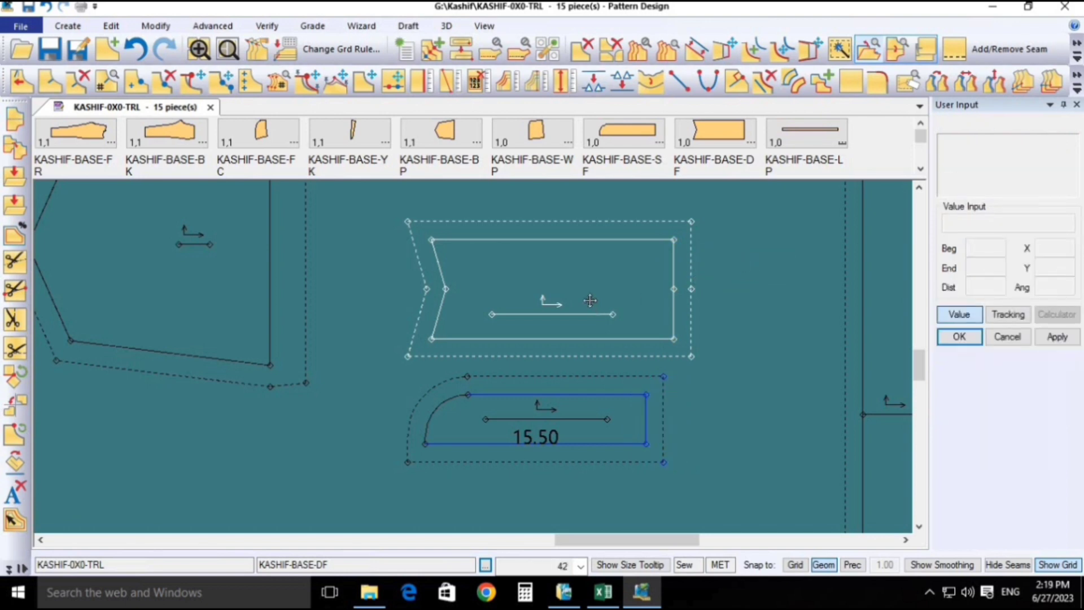
# - Save all pieces after bringing the fly pieces DF and SF together for checking
pyautogui.press('n')
pyautogui.moveTo(590, 300); pyautogui.dragTo(608, 404)
pyautogui.rightClick(627, 285)
pyautogui.click(637, 342)
pyautogui.rightClick(632, 294)
pyautogui.click(642, 339)
pyautogui.rightClick(641, 332)
pyautogui.click(642, 331)
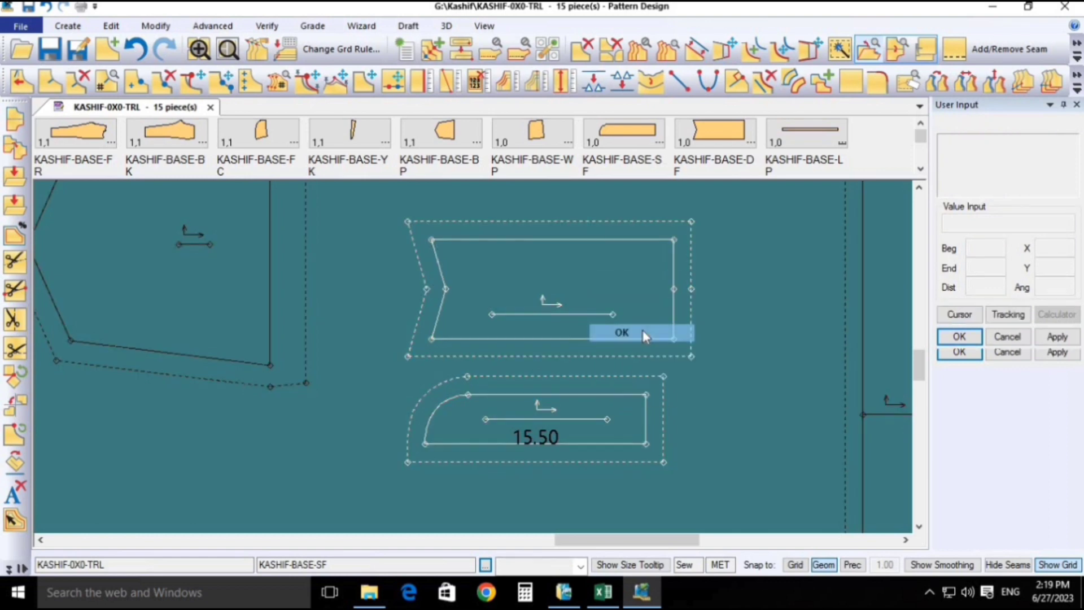
pyautogui.rightClick(644, 330)
pyautogui.click(643, 333)
pyautogui.hotkey('ctrl', 's')
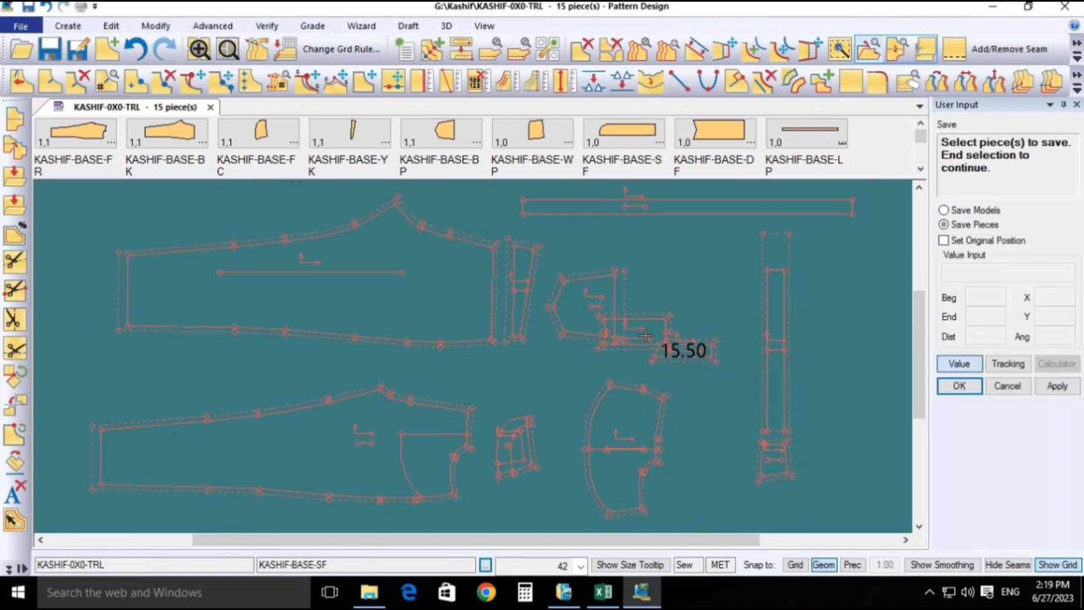
# - Reposition KASHIF-BASE-DF clear of the back pocket, directly above KASHIF-BASE-SF
pyautogui.click(654, 335)
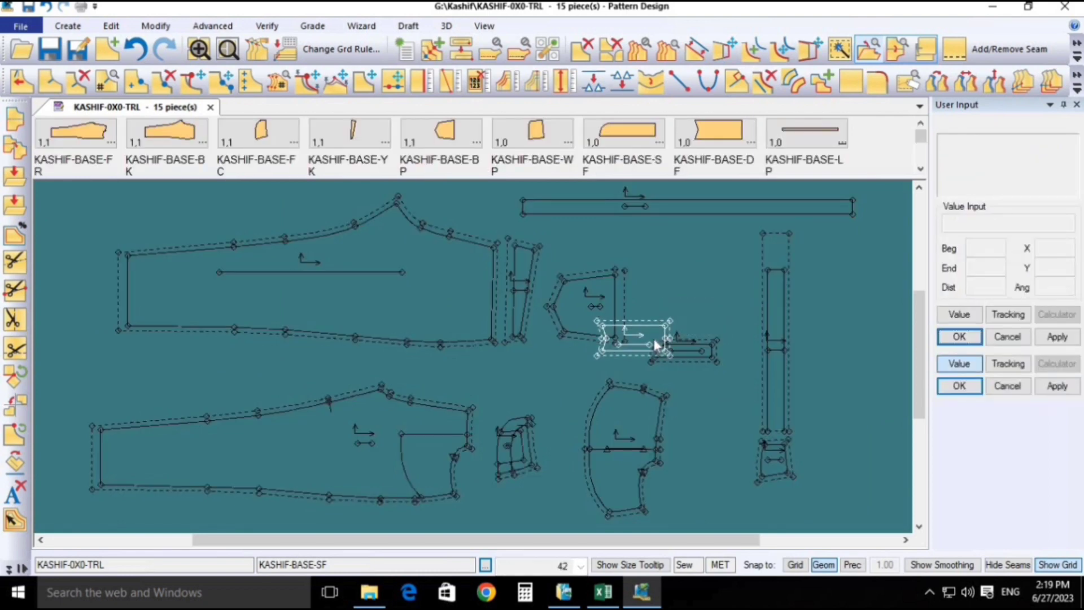
pyautogui.click(655, 339)
pyautogui.rightClick(662, 340)
pyautogui.click(664, 339)
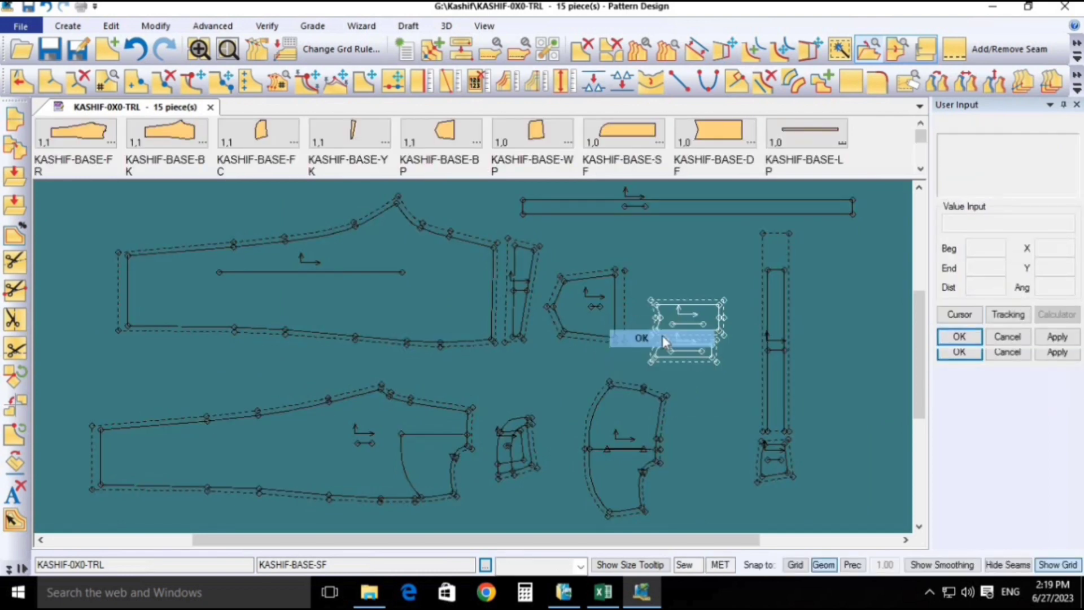
pyautogui.click(692, 277)
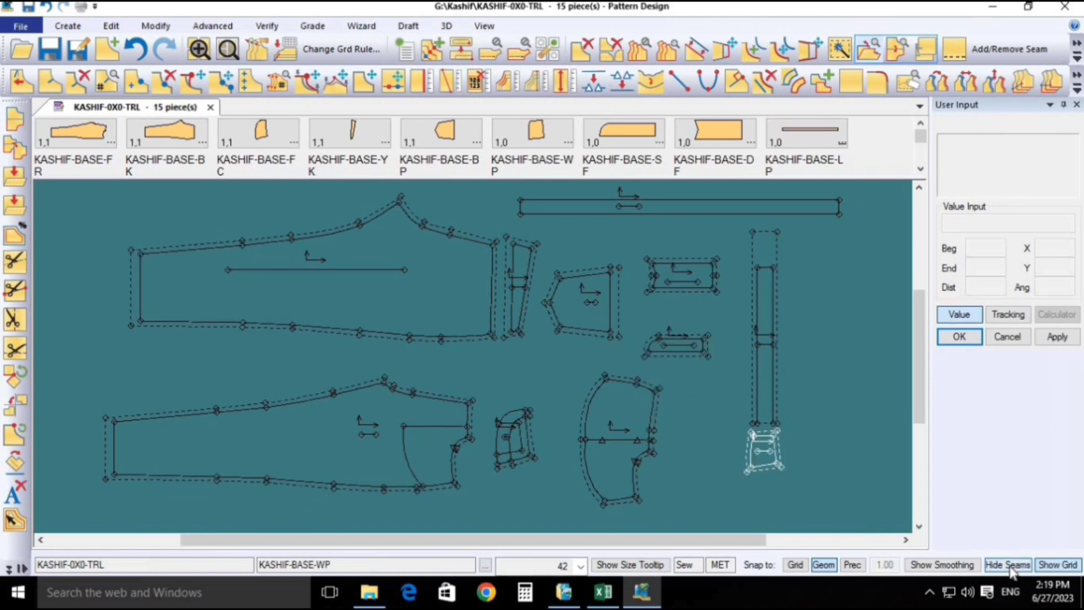
# - Display the graded nests of the trouser pieces and nudge KASHIF-BASE-SF slightly below KASHIF-BASE-DF
pyautogui.scroll(1, 693, 279)
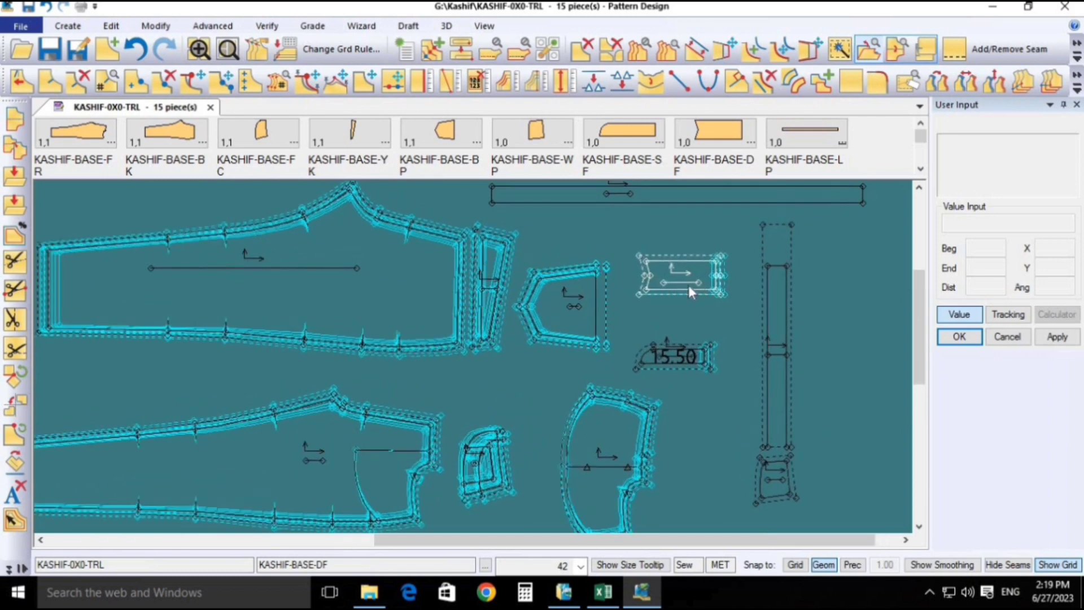
pyautogui.scroll(-1, 689, 286)
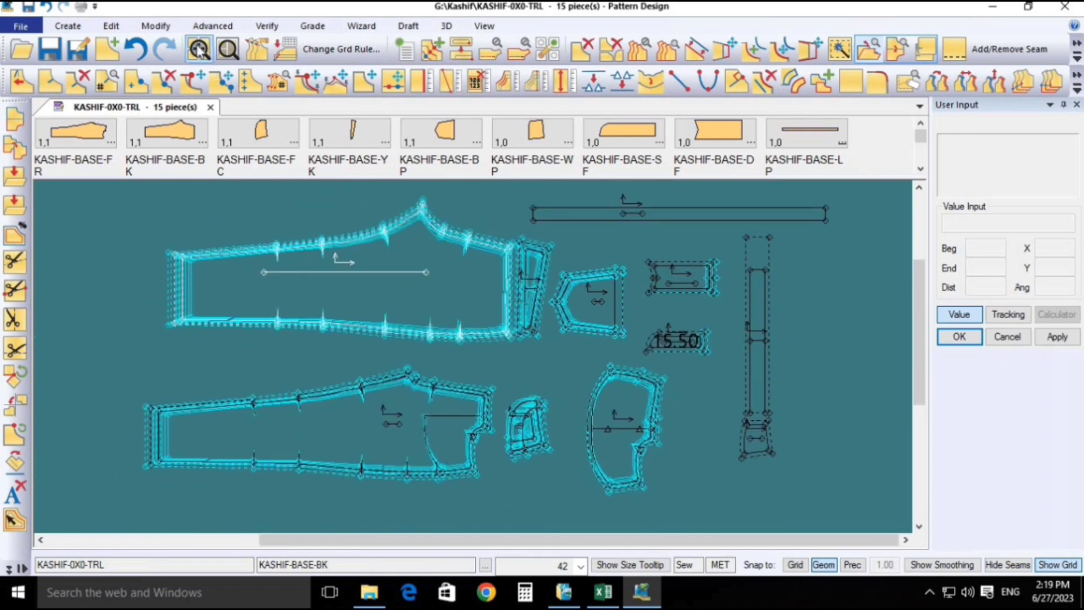
pyautogui.scroll(1, 655, 320)
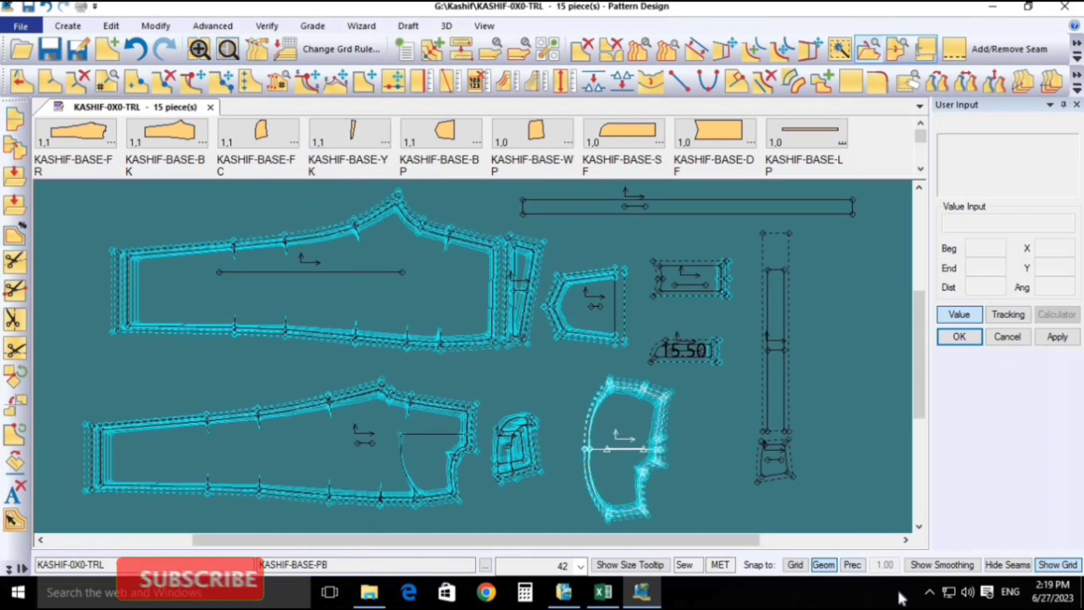
pyautogui.click(931, 590)
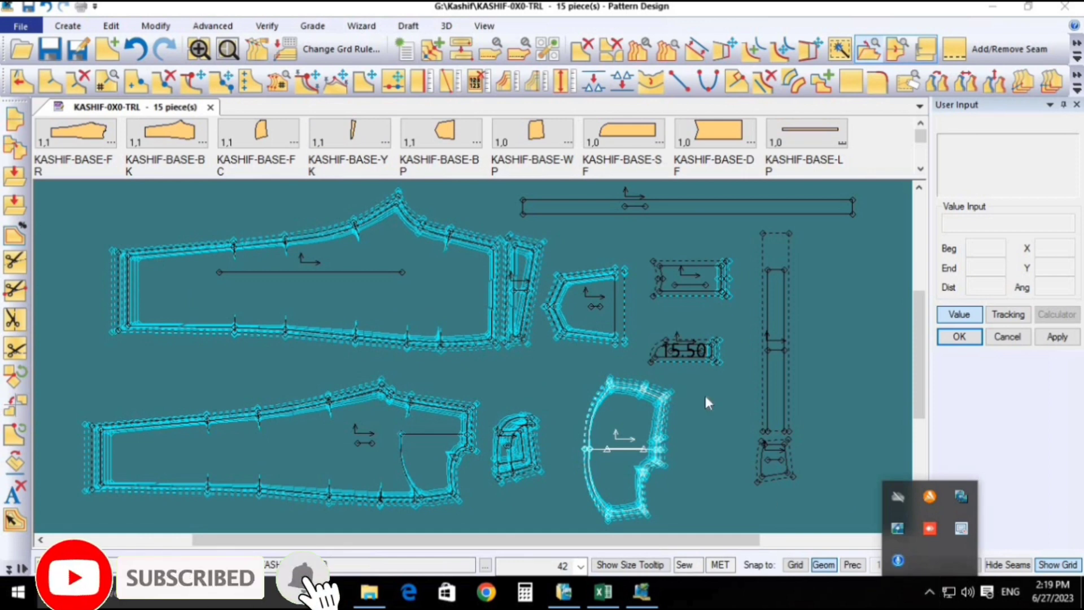
pyautogui.click(701, 351)
pyautogui.click(704, 347)
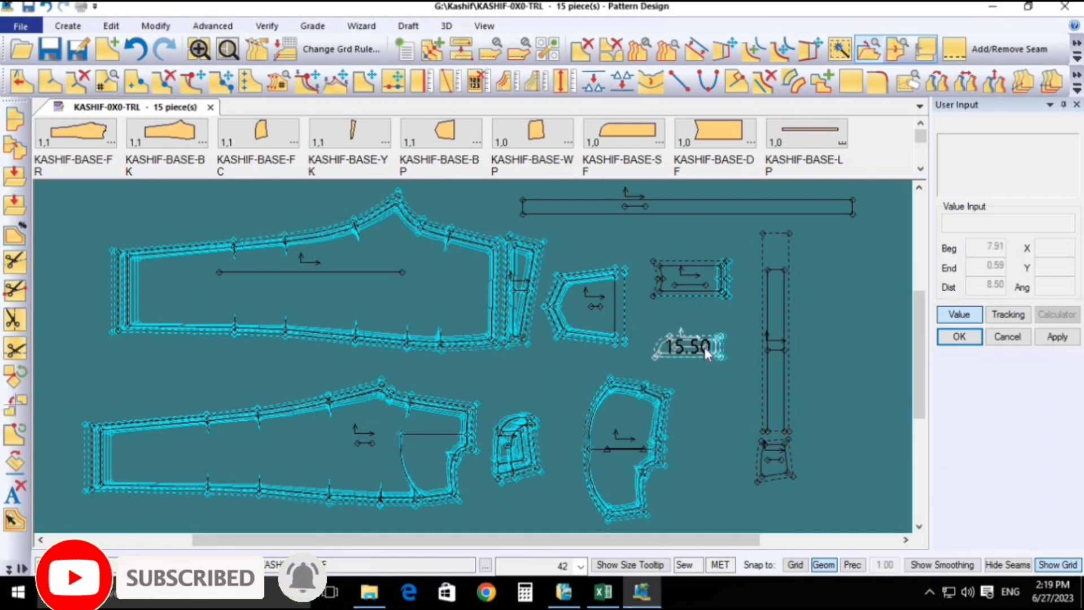
# - Move KASHIF-BASE-WP into the free space beside KASHIF-BASE-FC for grading
pyautogui.click(554, 411)
pyautogui.scroll(1, 607, 442)
pyautogui.scroll(3, 607, 441)
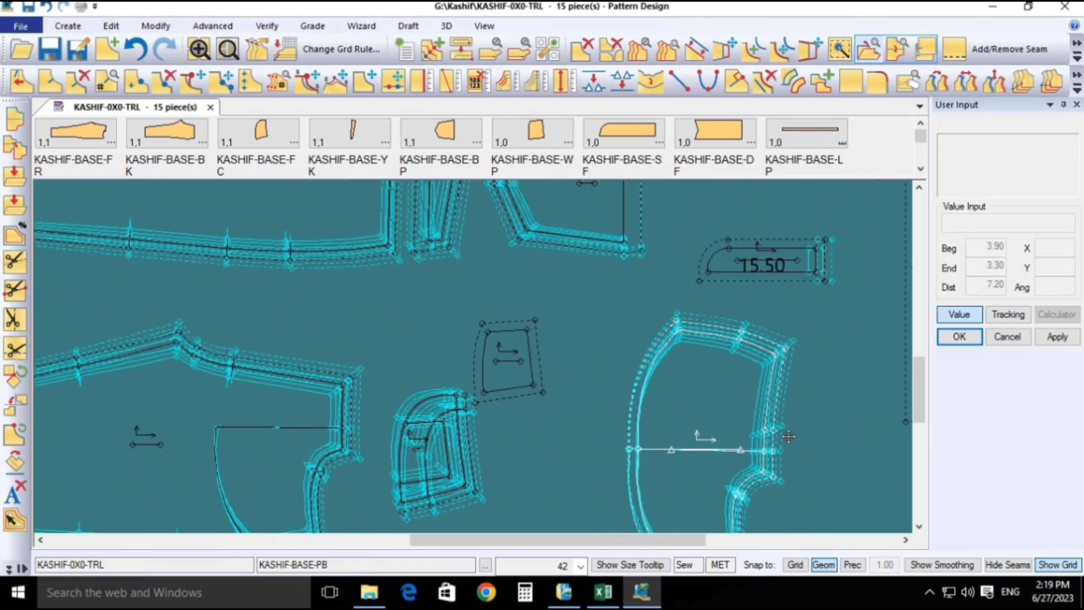
pyautogui.click(477, 348)
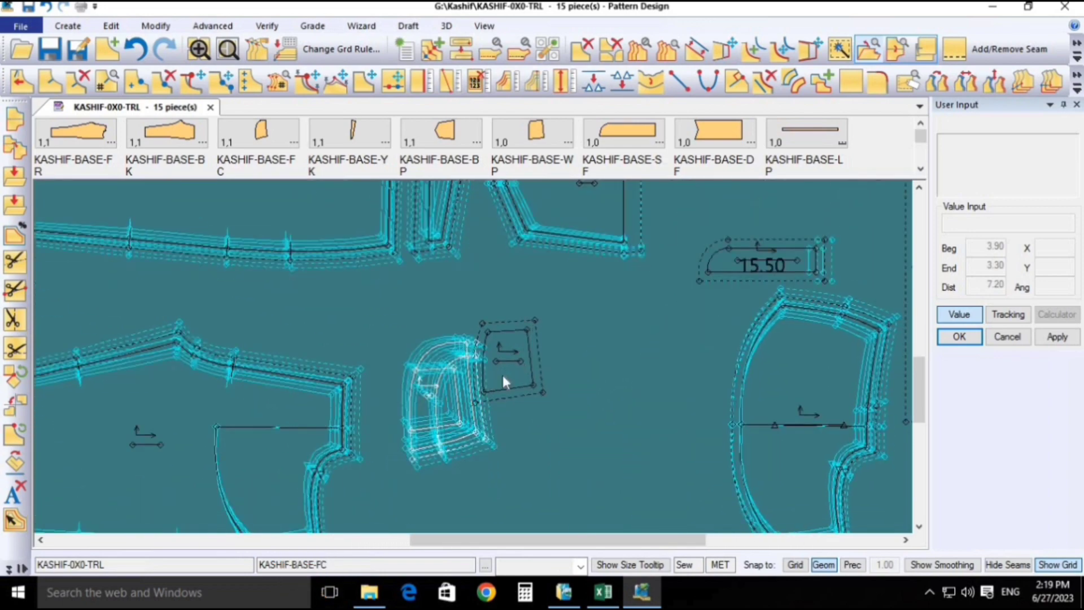
pyautogui.scroll(2, 503, 373)
pyautogui.click(513, 367)
pyautogui.click(610, 377)
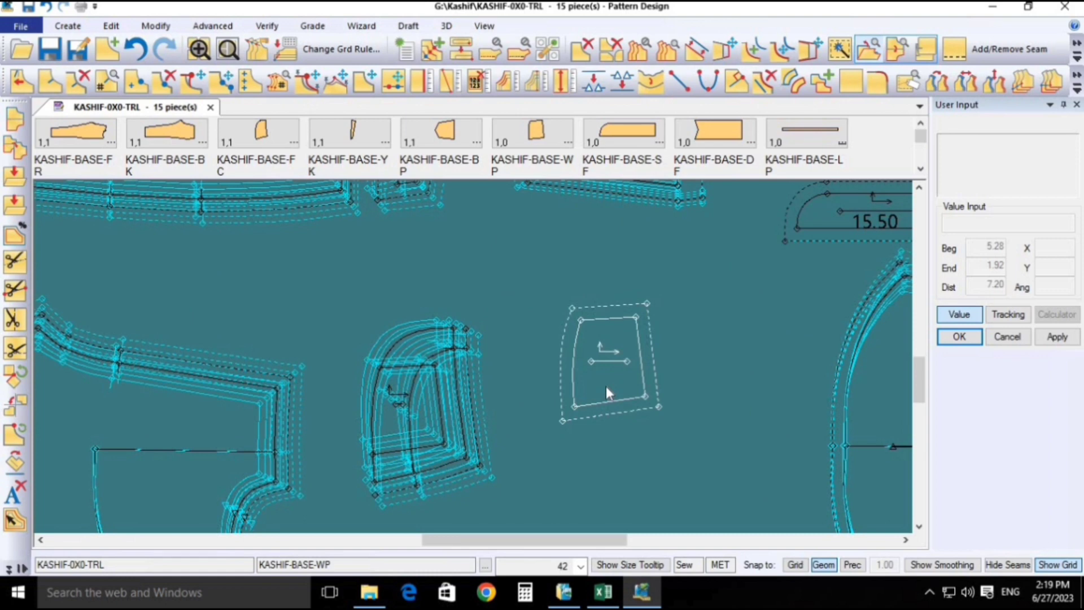
# - Check the grade rule numbers on KASHIF-BASE-FC and KASHIF-BASE-WP with the graded nests hidden
pyautogui.hotkey('ctrl', 'r')
pyautogui.hotkey('ctrl', 'r')
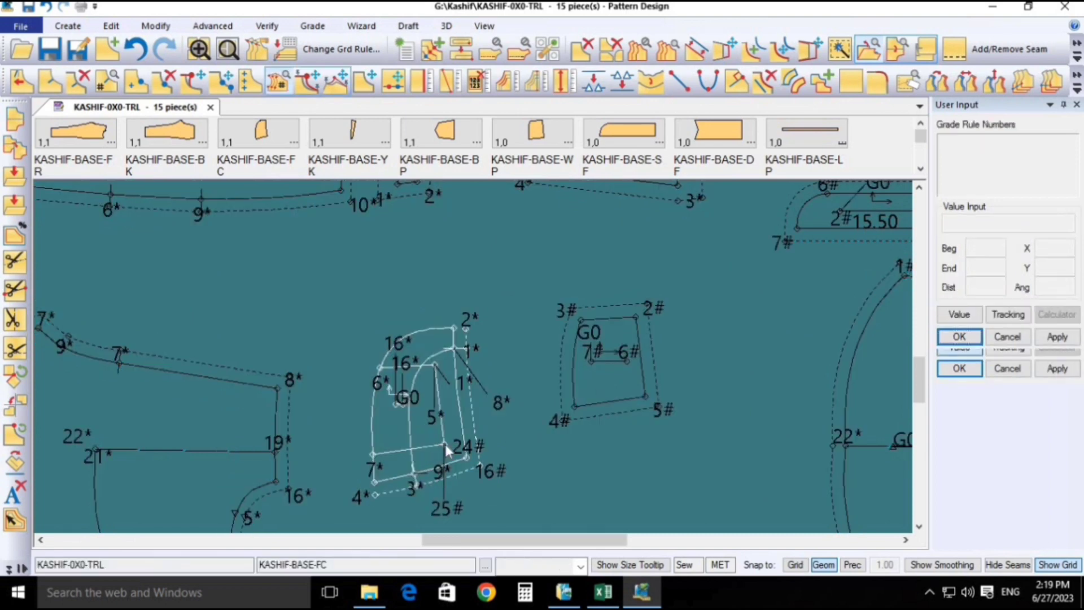
pyautogui.scroll(2, 443, 447)
pyautogui.click(463, 394)
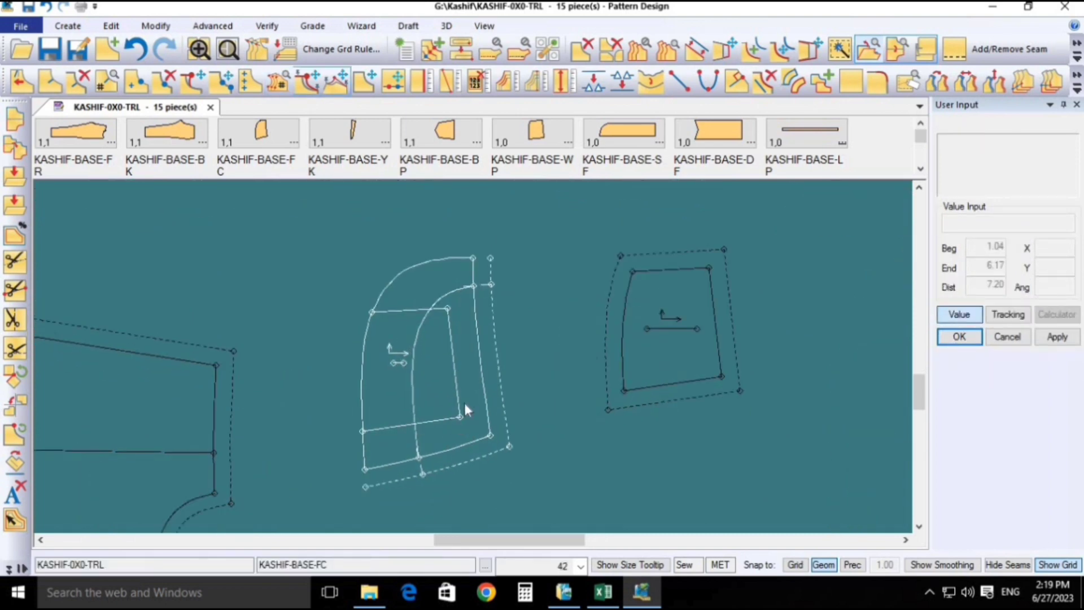
# - Show the graded nest of KASHIF-BASE-FC in all sizes
pyautogui.press('F4')
pyautogui.click(466, 384)
pyautogui.rightClick(466, 384)
pyautogui.click(465, 385)
pyautogui.rightClick(465, 384)
pyautogui.click(465, 385)
pyautogui.scroll(2, 466, 384)
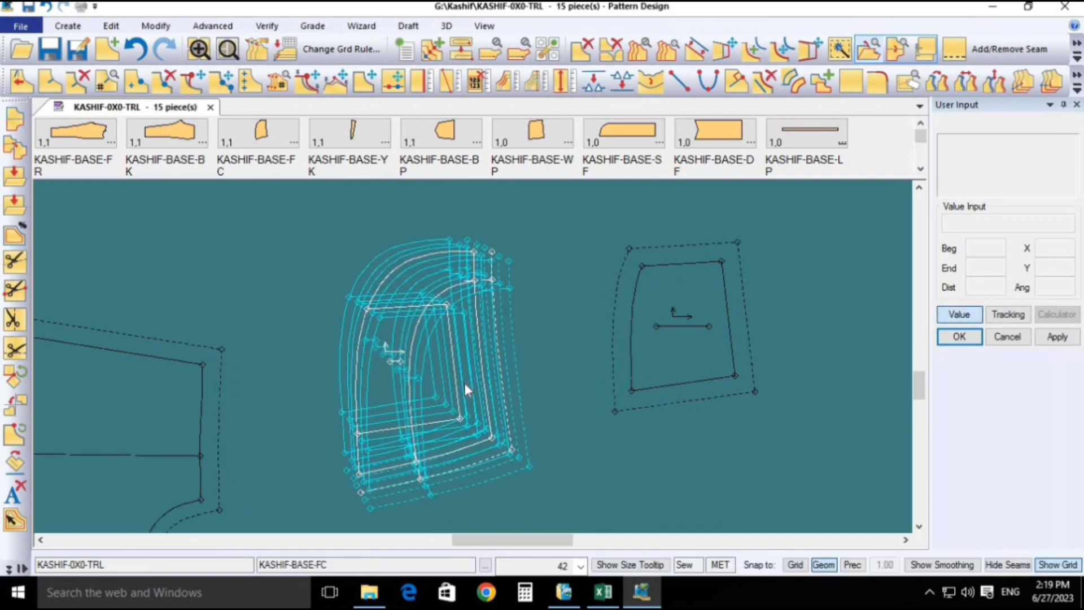
# - Check the grade rule numbers of KASHIF-BASE-FC and restack its nest on the lower-right point
pyautogui.press('F5')
pyautogui.hotkey('ctrl', 'r')
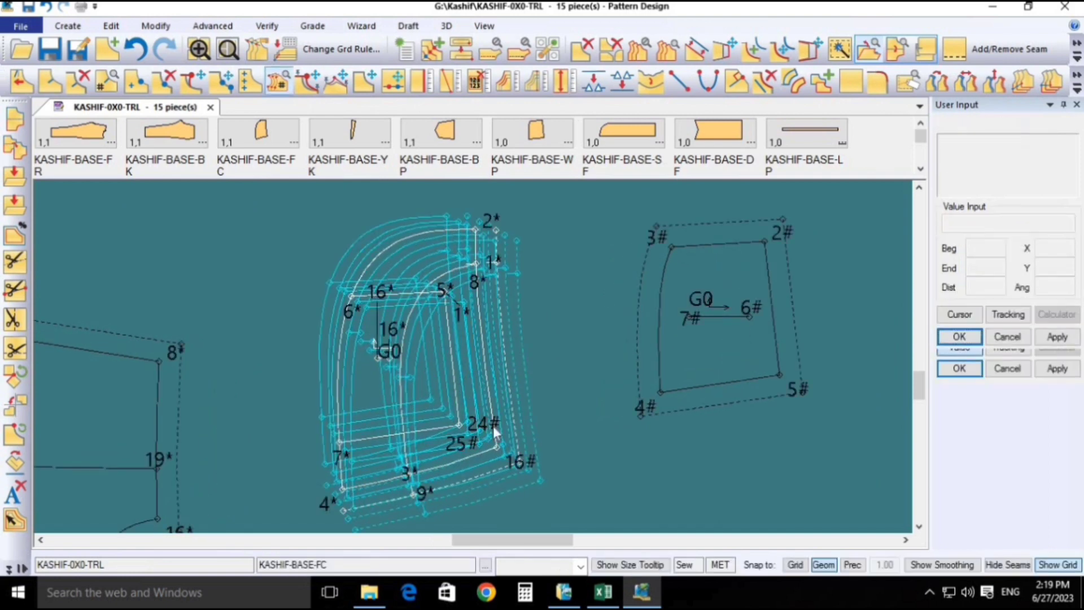
pyautogui.click(504, 321)
pyautogui.rightClick(505, 322)
pyautogui.click(503, 319)
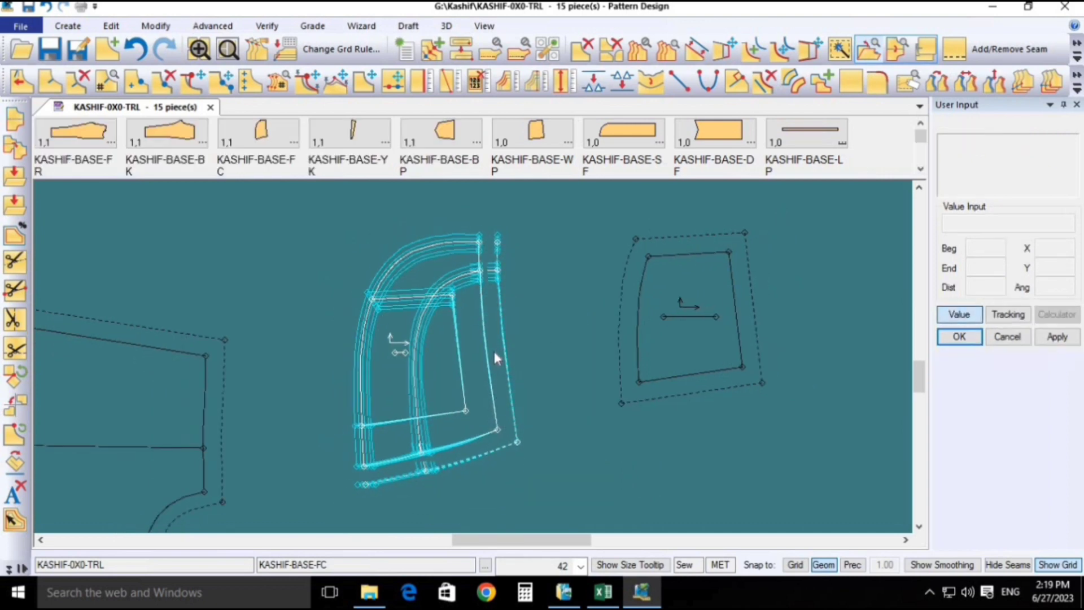
# - Overlay KASHIF-BASE-WP on the matching inner panel of KASHIF-BASE-FC for comparison, and set it back beside the piece
pyautogui.press('Escape')
pyautogui.moveTo(636, 348); pyautogui.dragTo(378, 407)
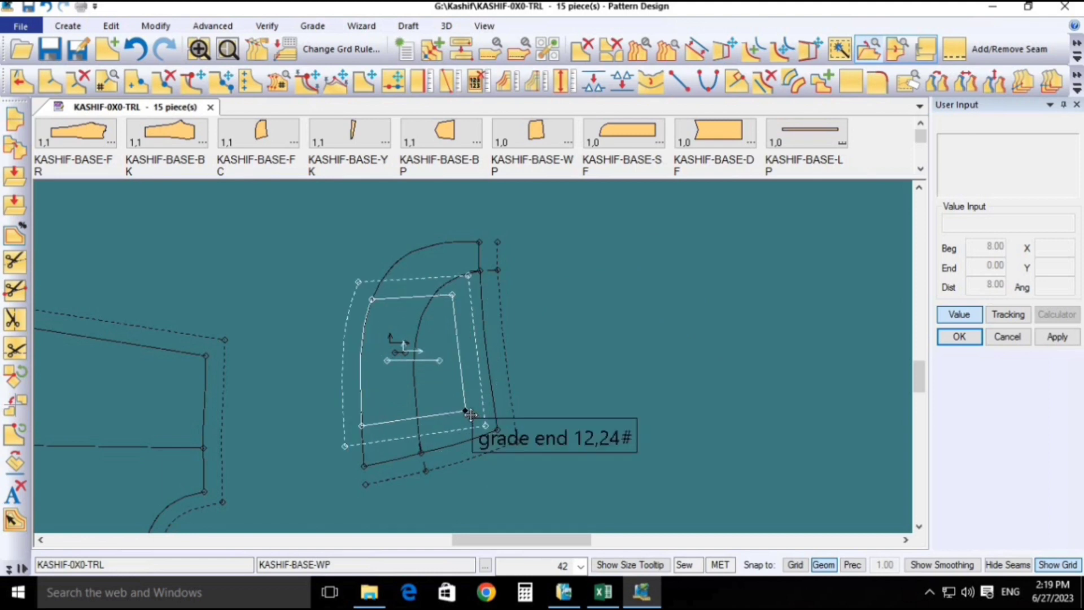
pyautogui.press('Escape')
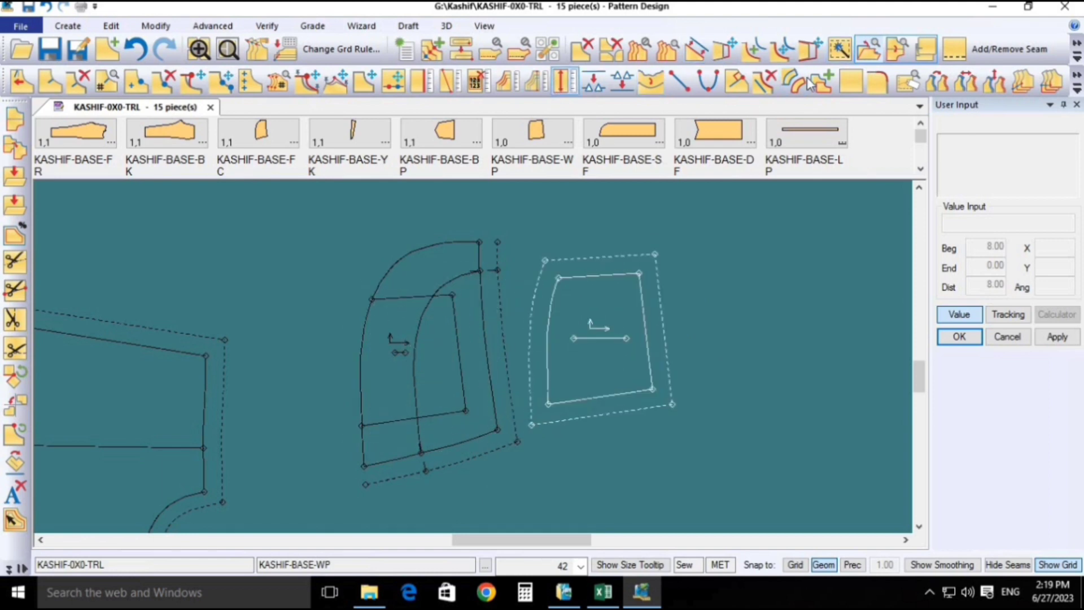
# - Remove the seam allowance from the curved left edge of KASHIF-BASE-WP
pyautogui.click(956, 46)
pyautogui.click(553, 350)
pyautogui.rightClick(567, 338)
pyautogui.click(567, 338)
pyautogui.press('Return')
pyautogui.rightClick(567, 338)
pyautogui.click(568, 341)
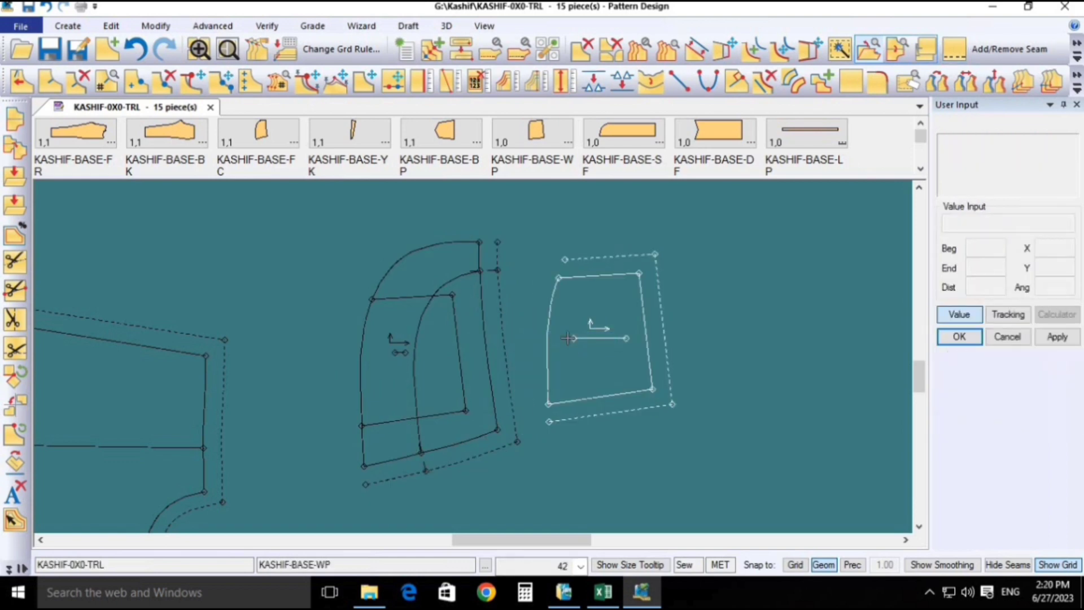
# - Show the graded nests of all pieces again
pyautogui.press('F4')
pyautogui.hotkey('ctrl', 'a')
pyautogui.rightClick(589, 332)
pyautogui.click(589, 334)
pyautogui.rightClick(589, 332)
pyautogui.click(589, 334)
pyautogui.scroll(1, 509, 411)
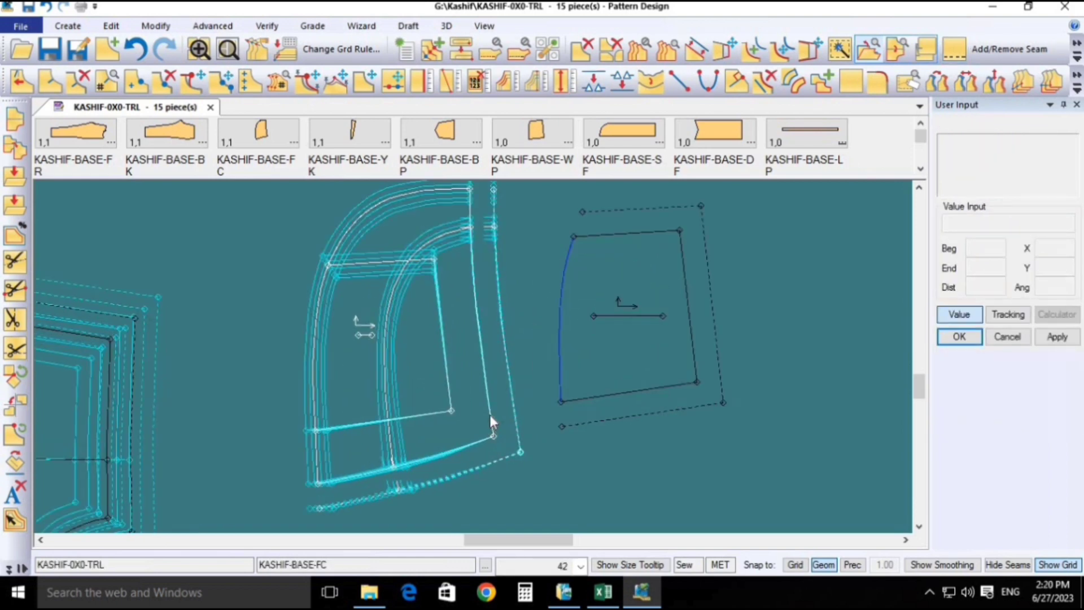
# - Reset the stacking of the KASHIF-BASE-FC nest and hide the seams on all pieces
pyautogui.press('F5')
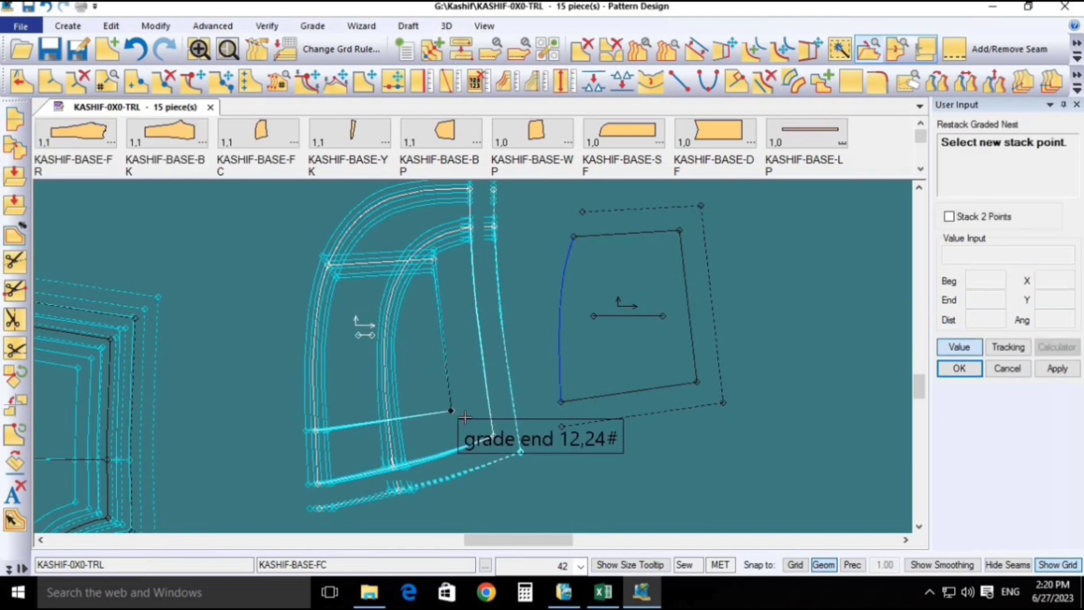
pyautogui.click(472, 411)
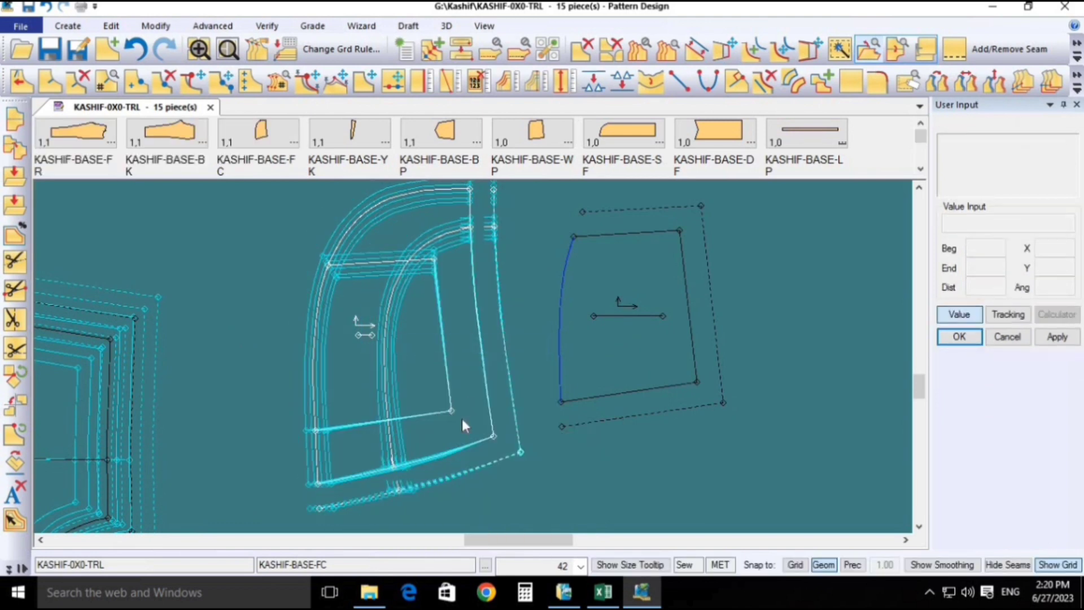
pyautogui.press('F5')
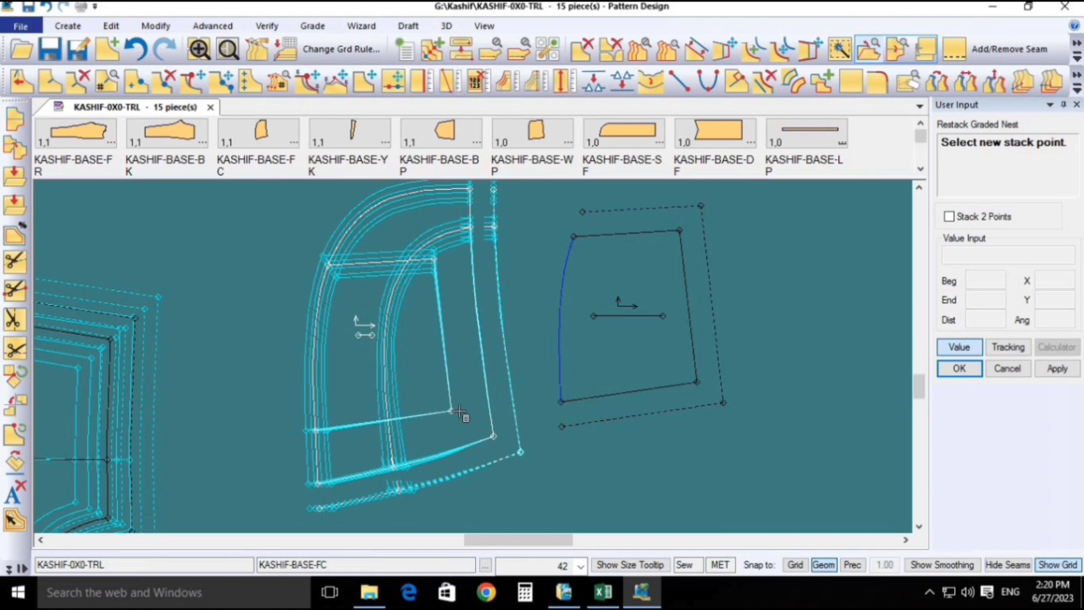
pyautogui.click(558, 279)
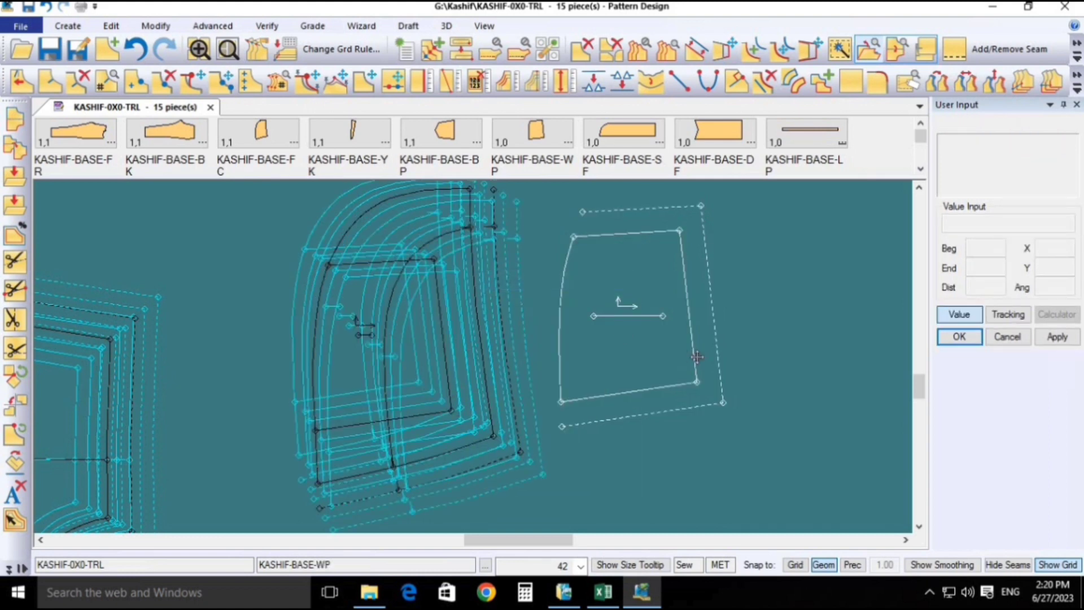
pyautogui.click(706, 375)
pyautogui.click(1003, 564)
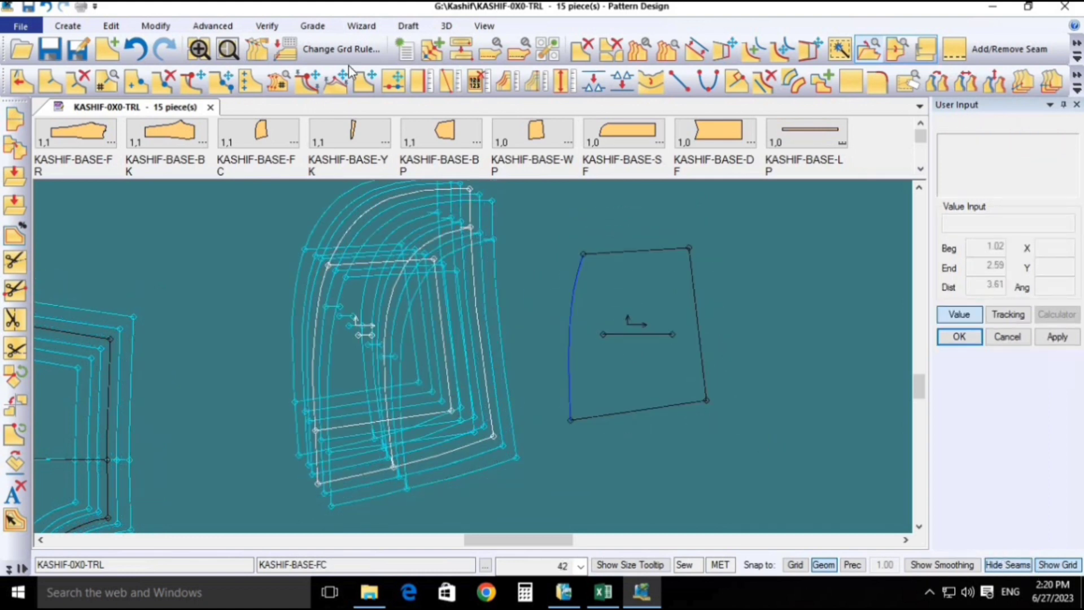
pyautogui.click(313, 24)
pyautogui.click(823, 47)
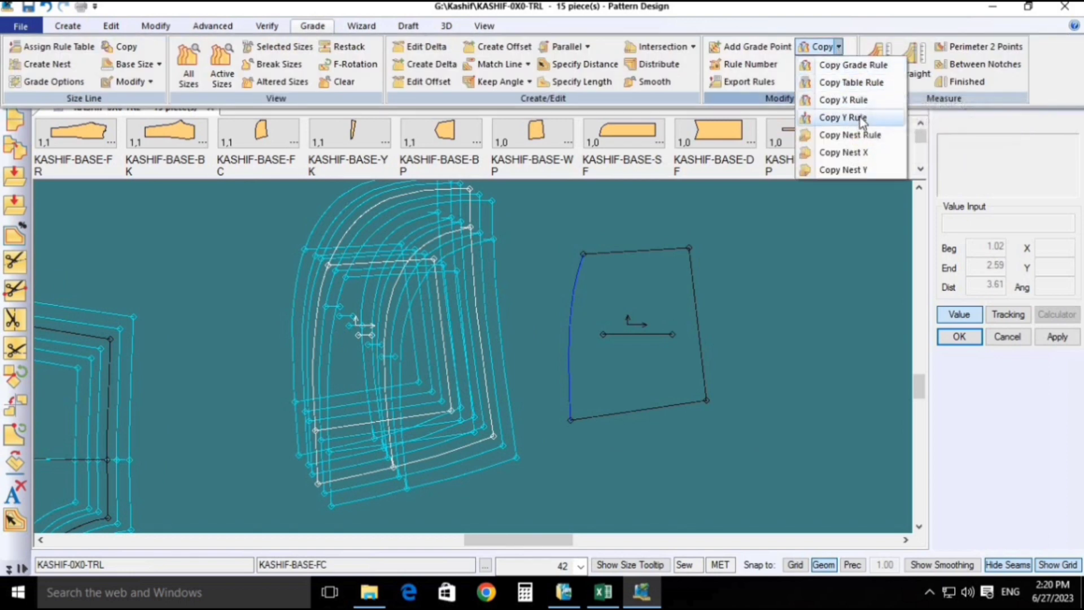
pyautogui.click(850, 135)
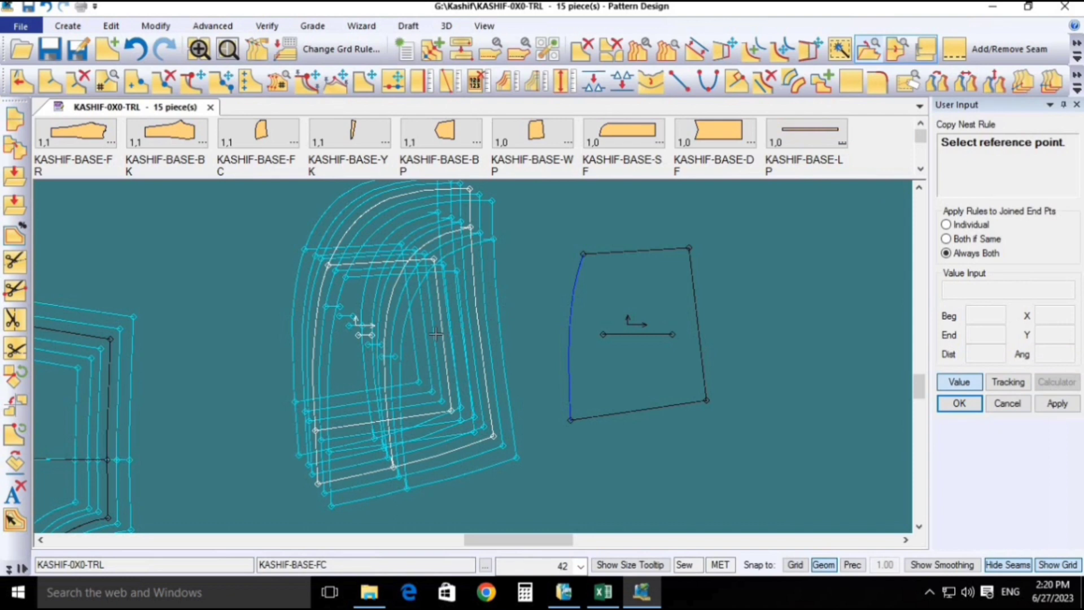
pyautogui.rightClick(461, 307)
pyautogui.click(462, 307)
# - Hide the graded nests so only the base size of the pieces shows
pyautogui.scroll(-1, 472, 412)
pyautogui.press('F4')
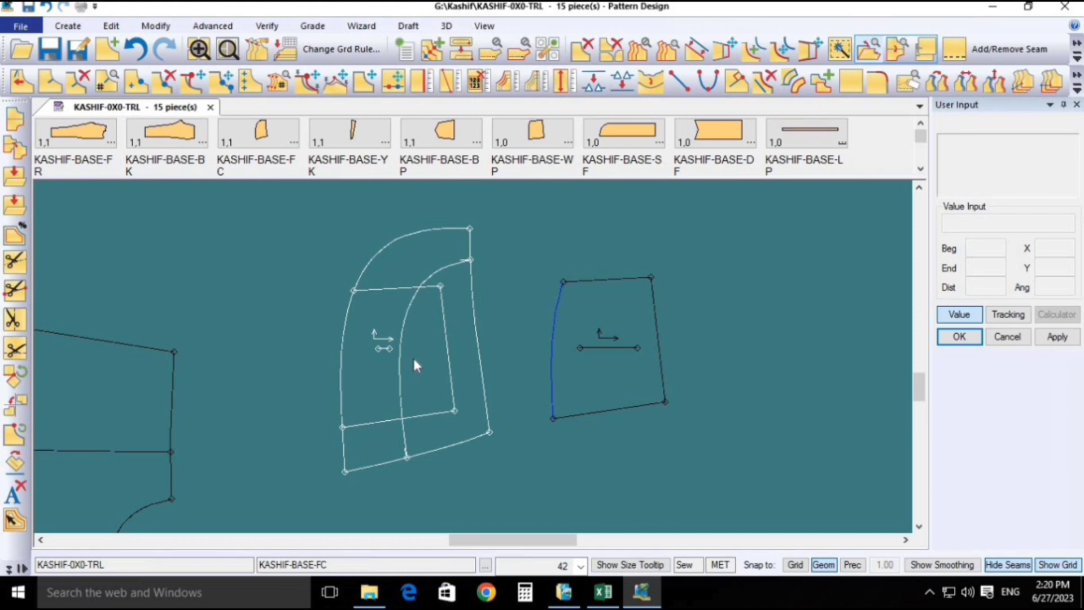
# - Trace the watch pocket outline inside KASHIF-BASE-FC as a separate piece and place it beside the existing KASHIF-BASE-WP
pyautogui.click(64, 26)
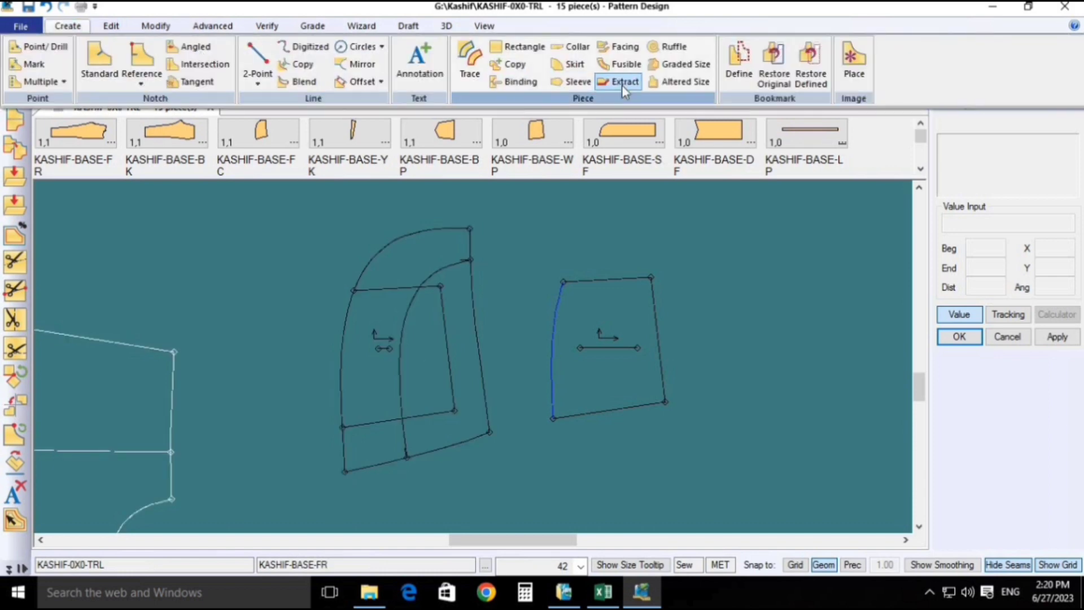
pyautogui.click(472, 62)
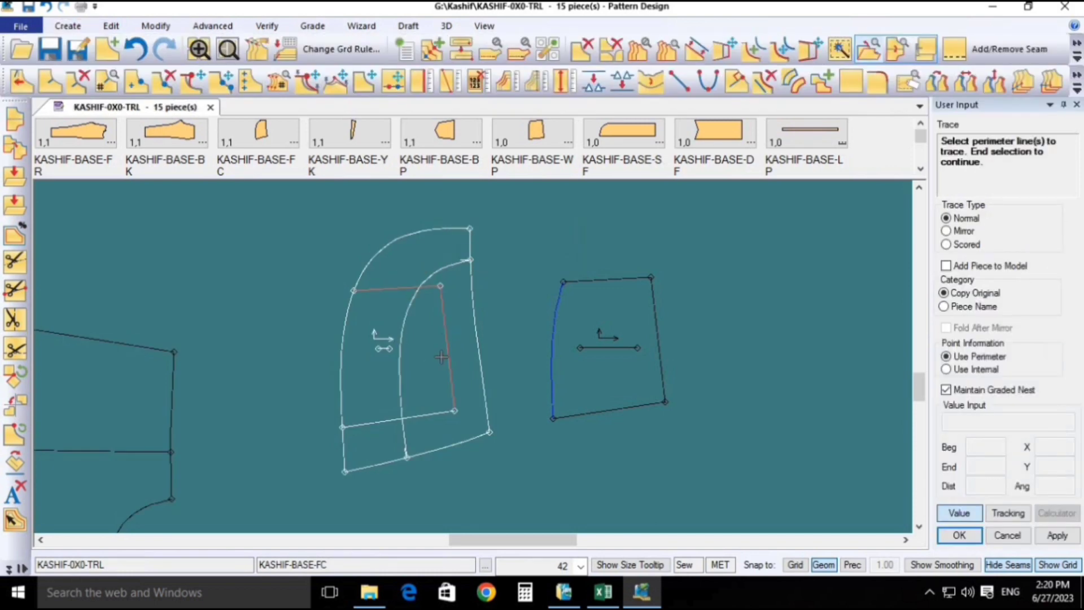
pyautogui.click(434, 416)
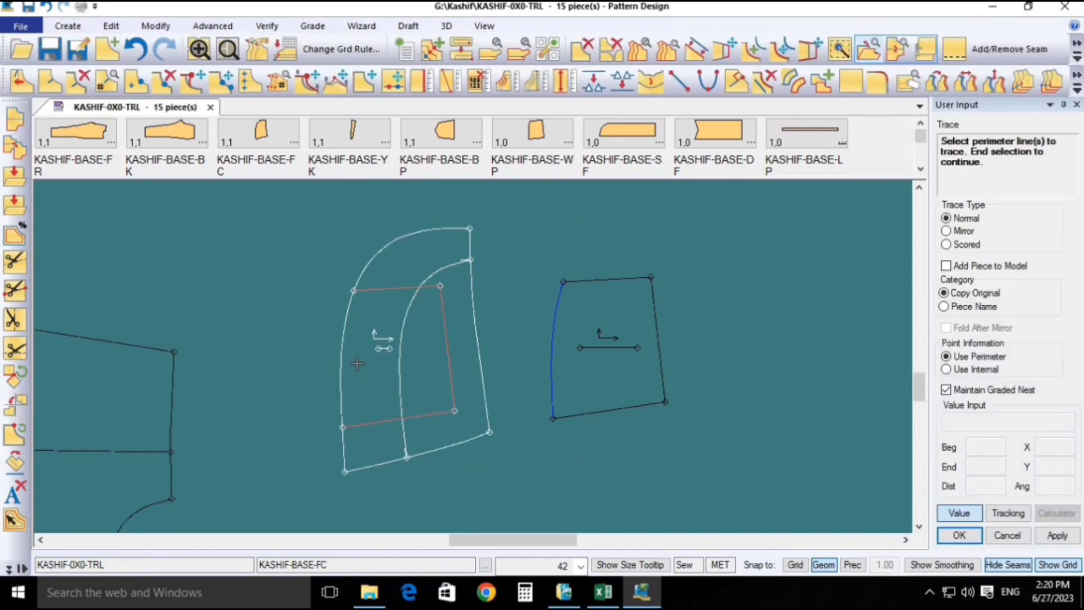
pyautogui.rightClick(429, 348)
pyautogui.click(438, 348)
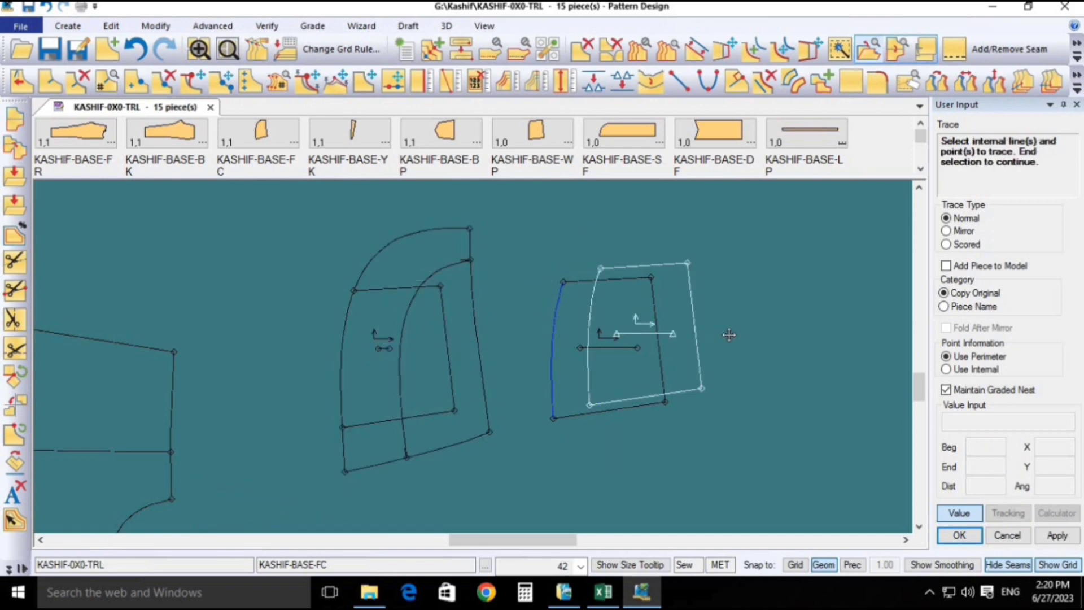
pyautogui.click(730, 335)
pyautogui.press('Return')
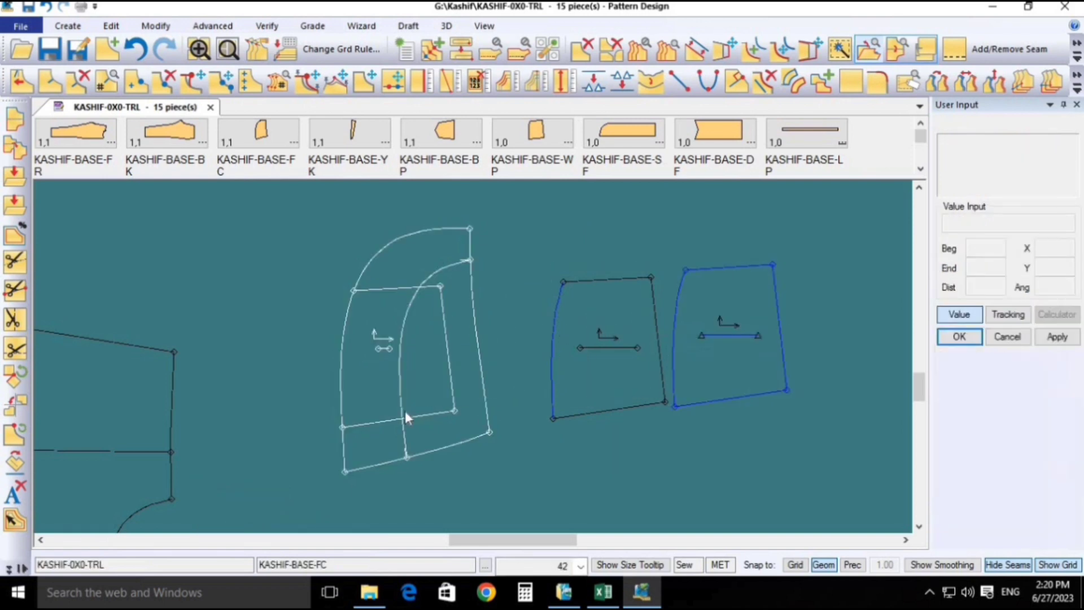
# - Lay the traced pocket over the existing KASHIF-BASE-WP to compare their shapes, and set it down beside that piece
pyautogui.click(363, 434)
pyautogui.click(777, 391)
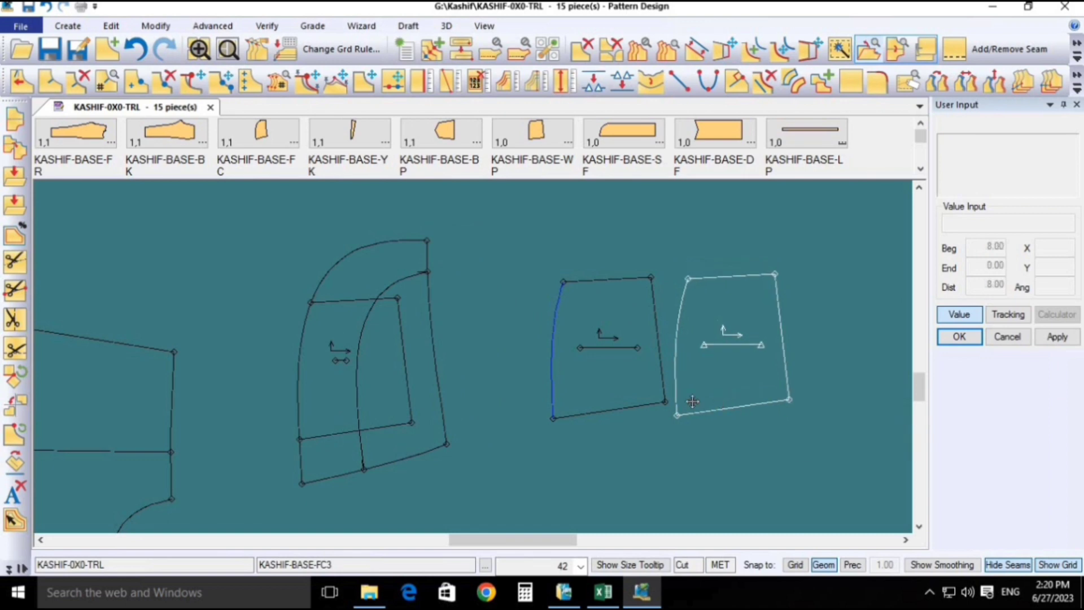
pyautogui.click(669, 402)
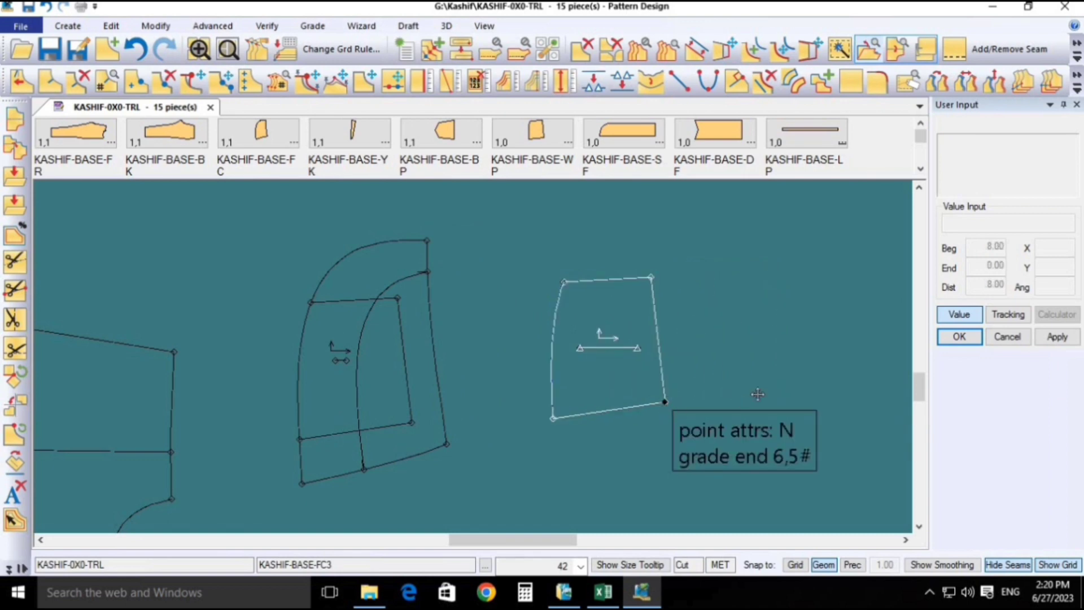
pyautogui.click(823, 380)
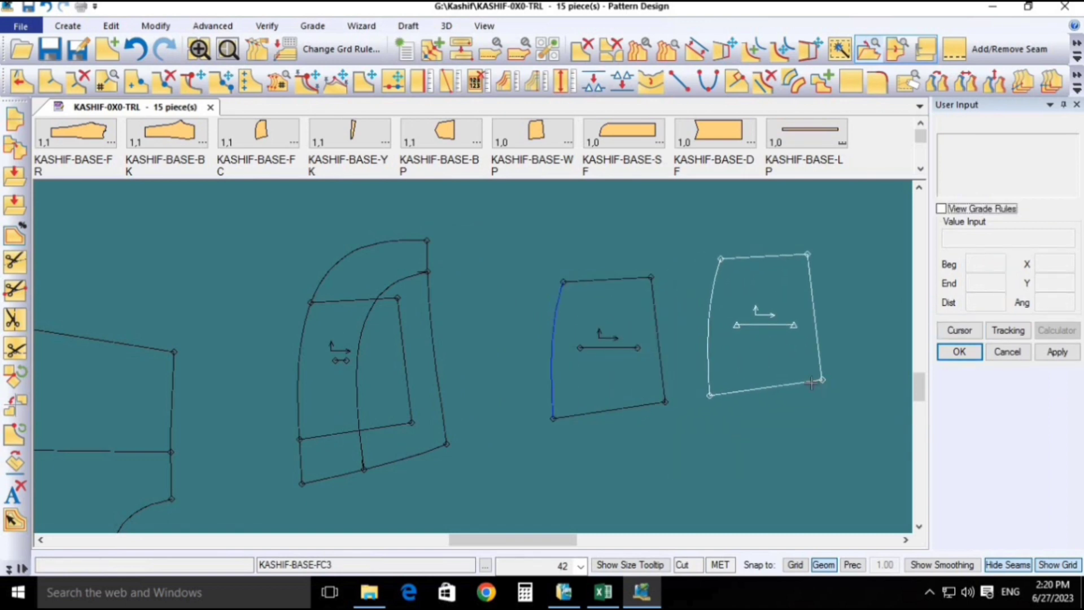
# - Show the graded nest of the traced pocket piece to check its grading
pyautogui.press('n')
pyautogui.click(758, 341)
pyautogui.click(632, 350)
pyautogui.rightClick(631, 351)
pyautogui.click(629, 351)
pyautogui.rightClick(631, 352)
pyautogui.click(635, 354)
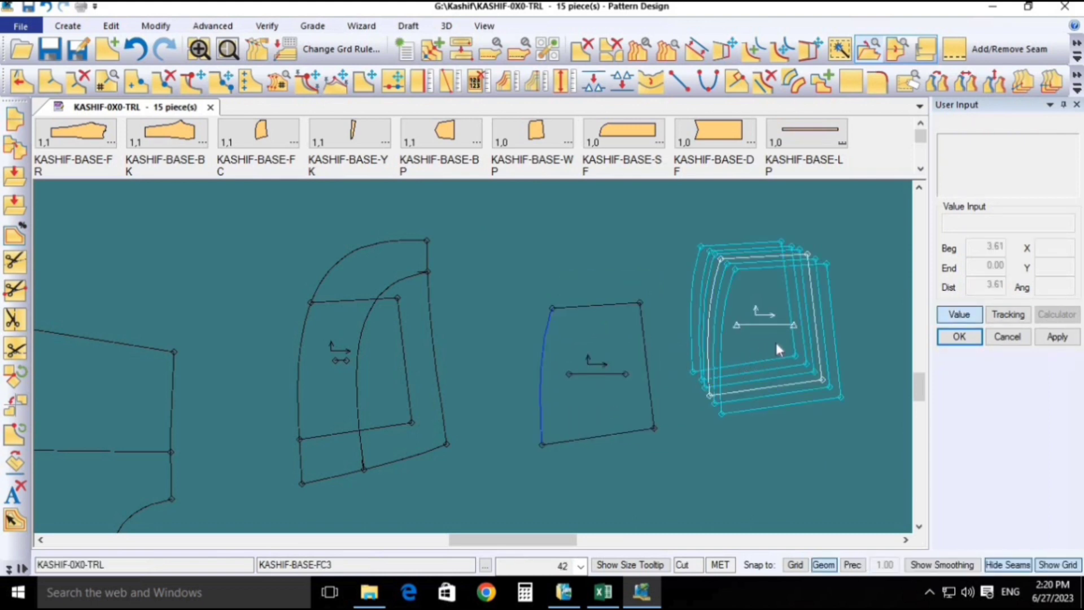
# - Show the seams and seam amounts on the pieces and space the old and traced pockets apart
pyautogui.click(1006, 565)
pyautogui.click(909, 81)
pyautogui.moveTo(619, 389); pyautogui.dragTo(587, 359)
pyautogui.moveTo(787, 358); pyautogui.dragTo(785, 367)
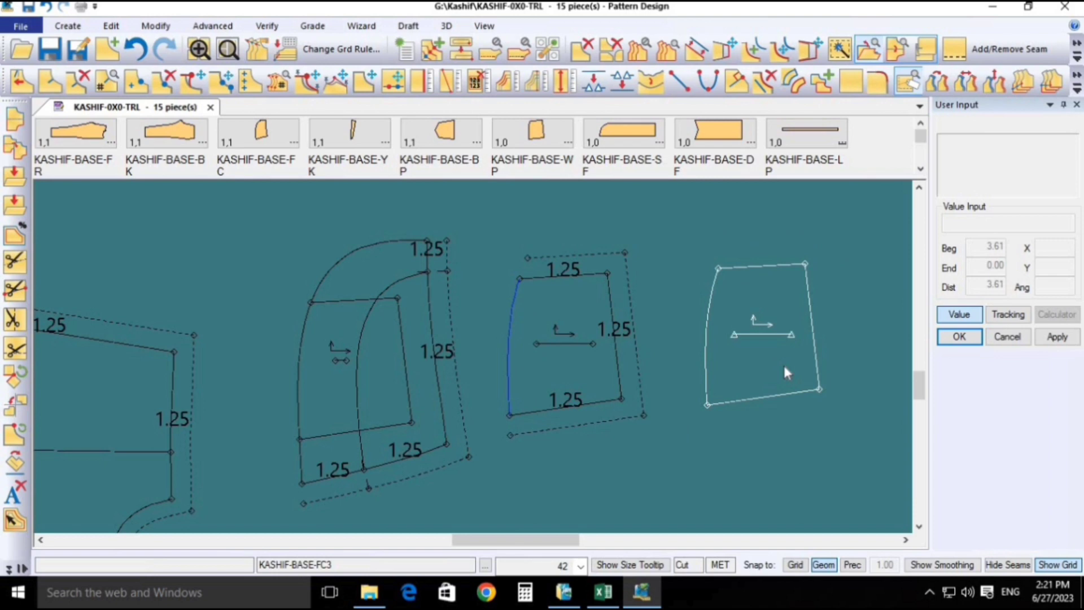
# - Define an even 1.25 seam allowance on all edges of the traced pocket except the curved one
pyautogui.click(713, 289)
pyautogui.click(228, 27)
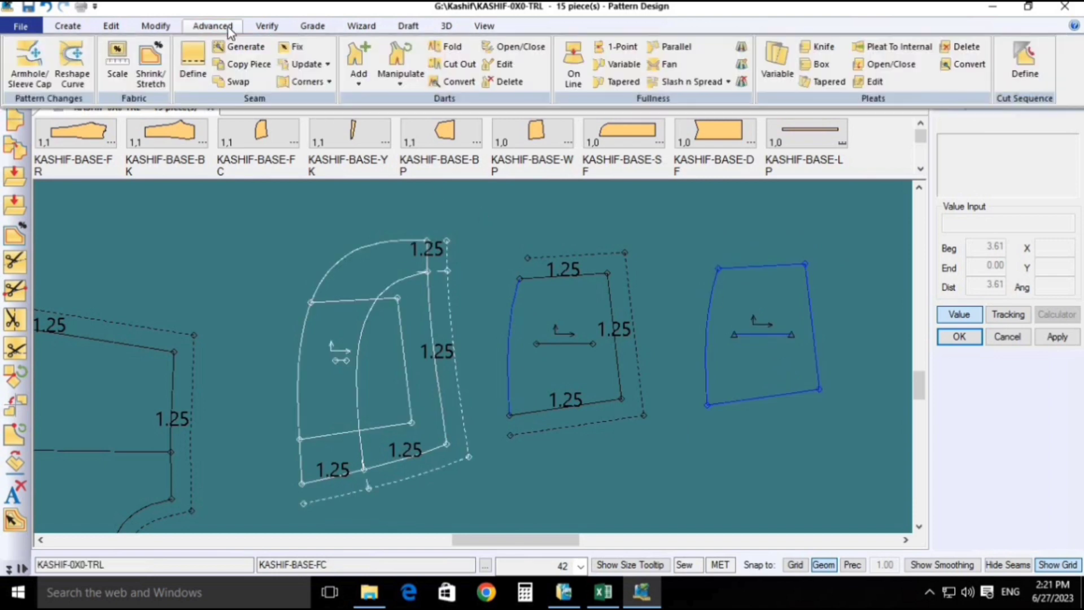
pyautogui.click(193, 65)
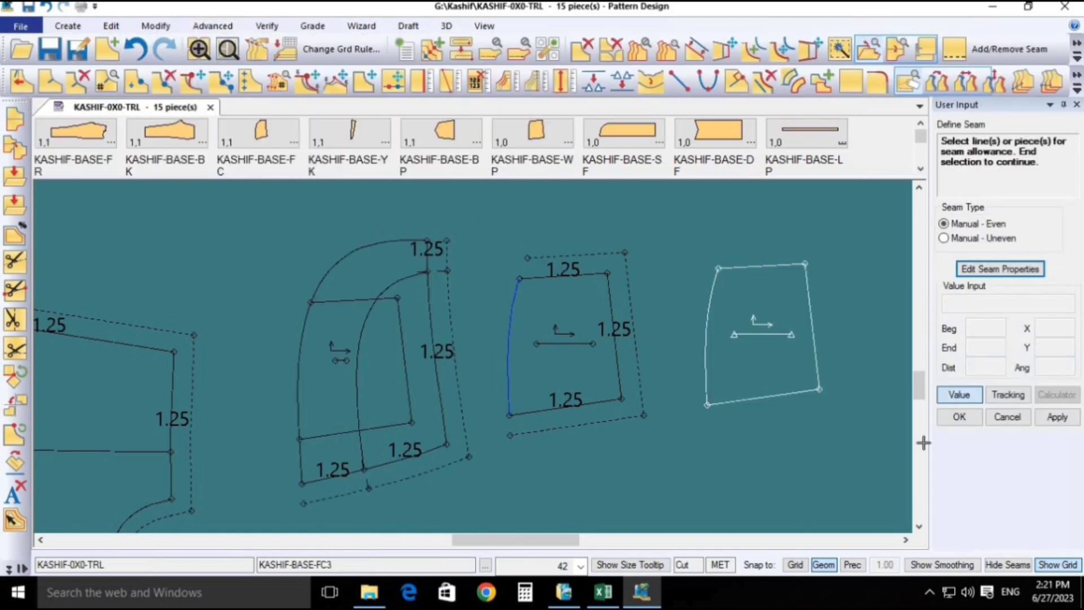
pyautogui.click(781, 311)
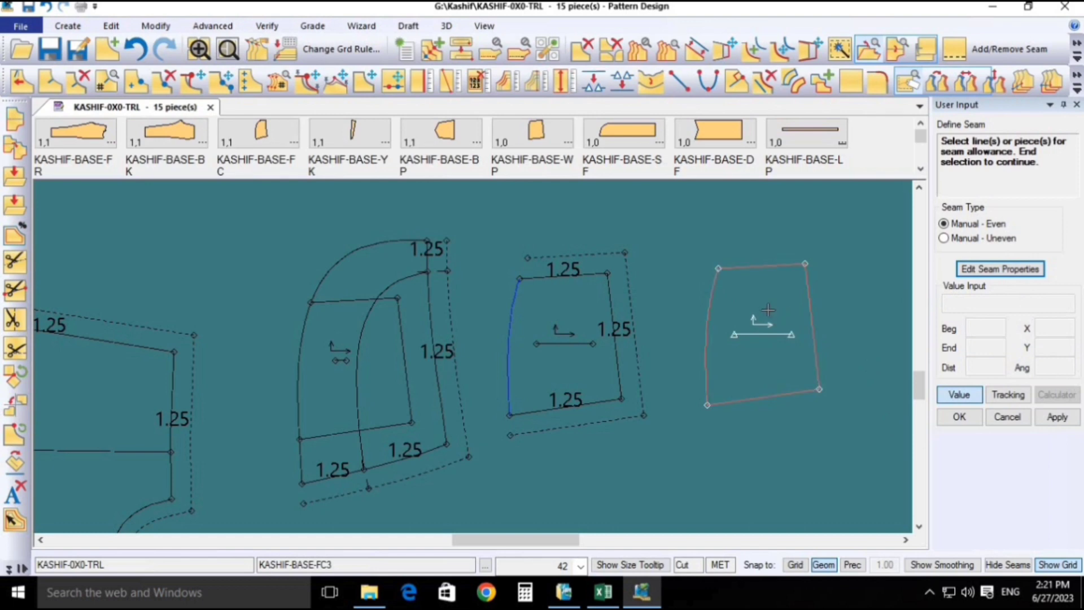
pyautogui.click(706, 318)
pyautogui.rightClick(742, 307)
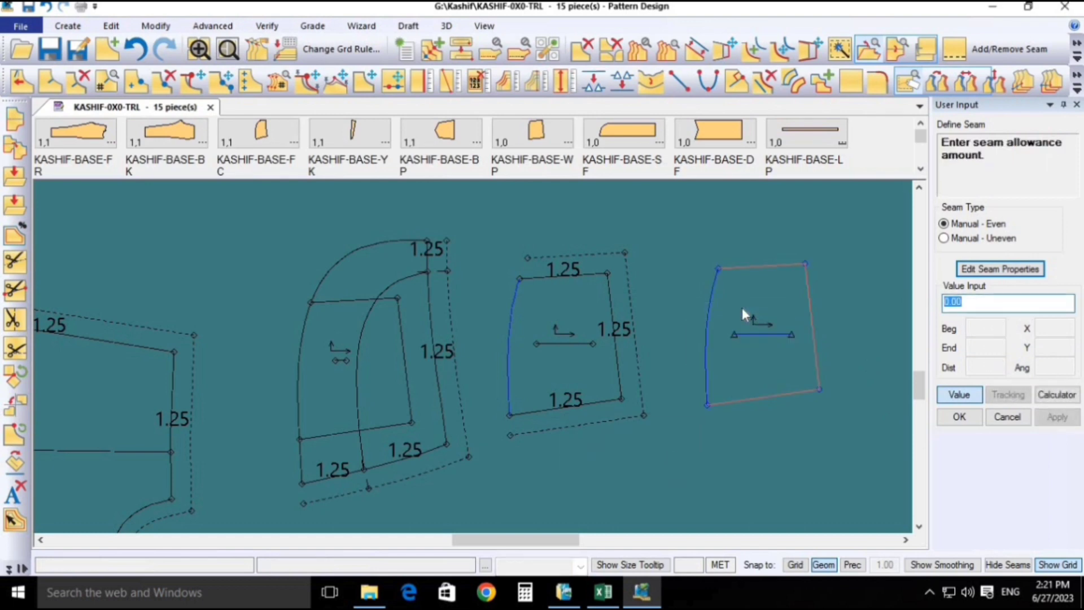
pyautogui.write('1.25')
pyautogui.press('Return')
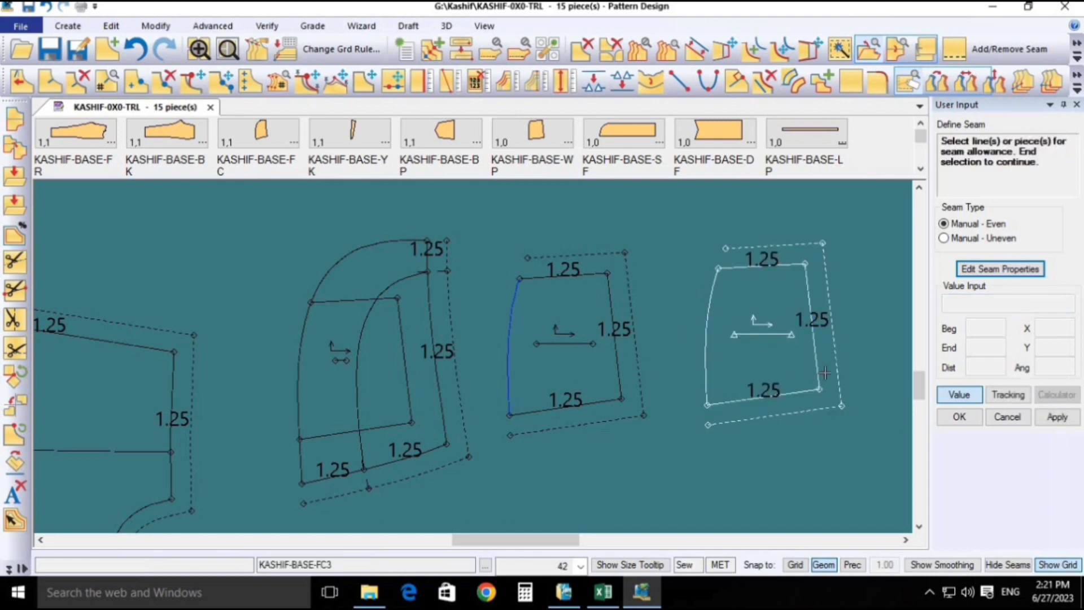
pyautogui.rightClick(825, 373)
pyautogui.click(826, 373)
# - Display the traced pocket's nest and copy its upper right corner's nest rule to the grain line
pyautogui.press('F4')
pyautogui.click(799, 360)
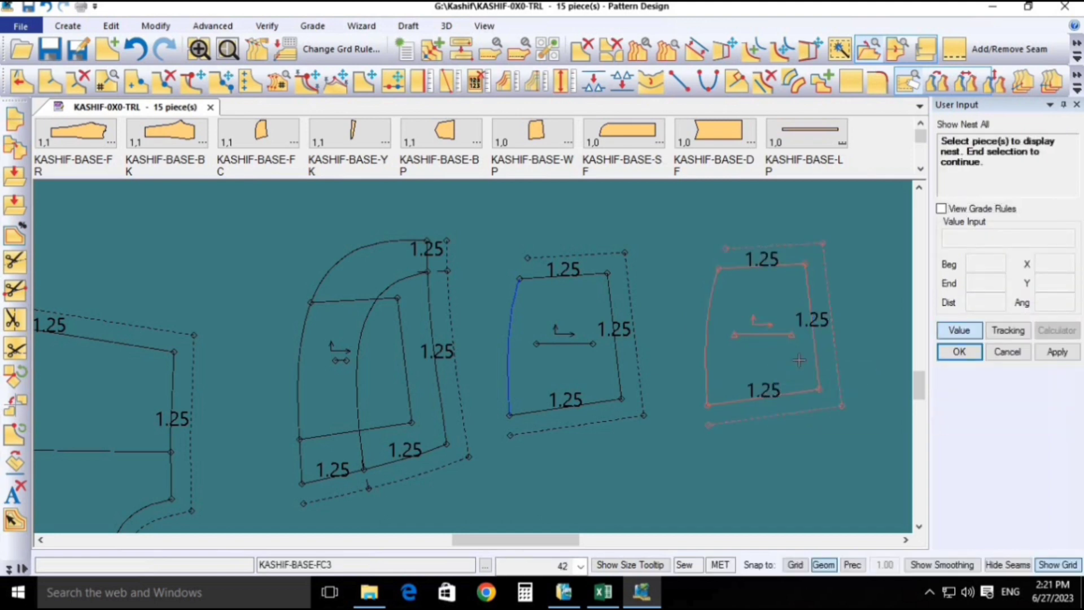
pyautogui.rightClick(814, 372)
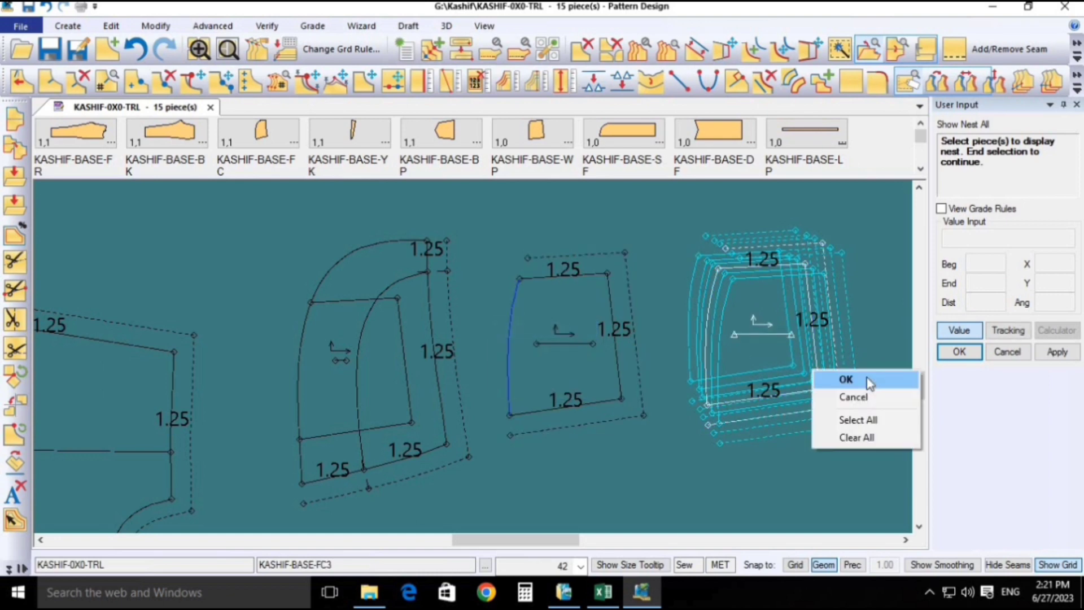
pyautogui.click(867, 379)
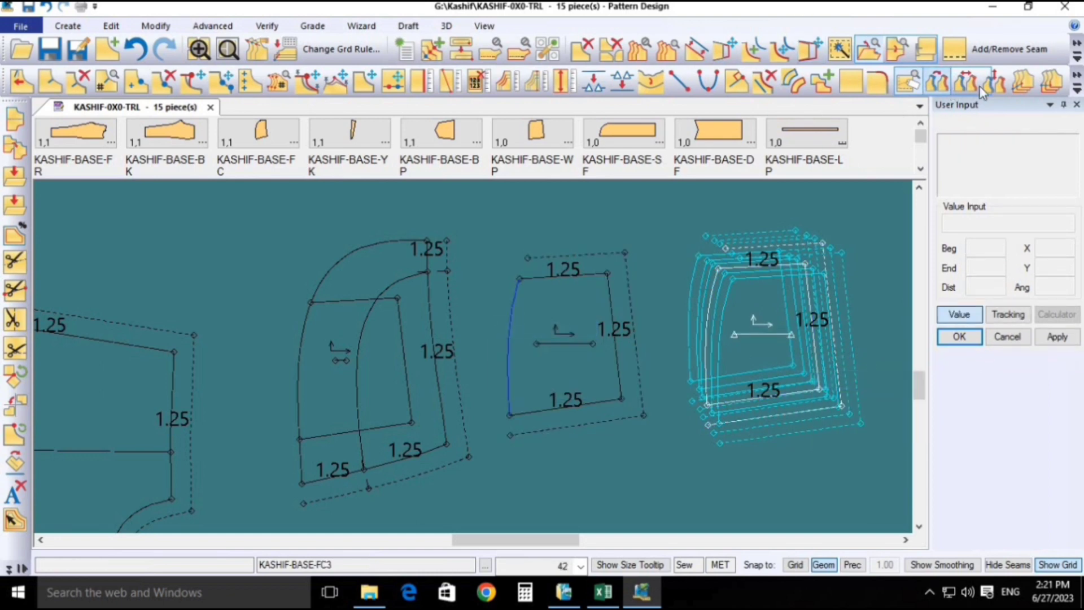
pyautogui.click(1023, 80)
pyautogui.click(811, 263)
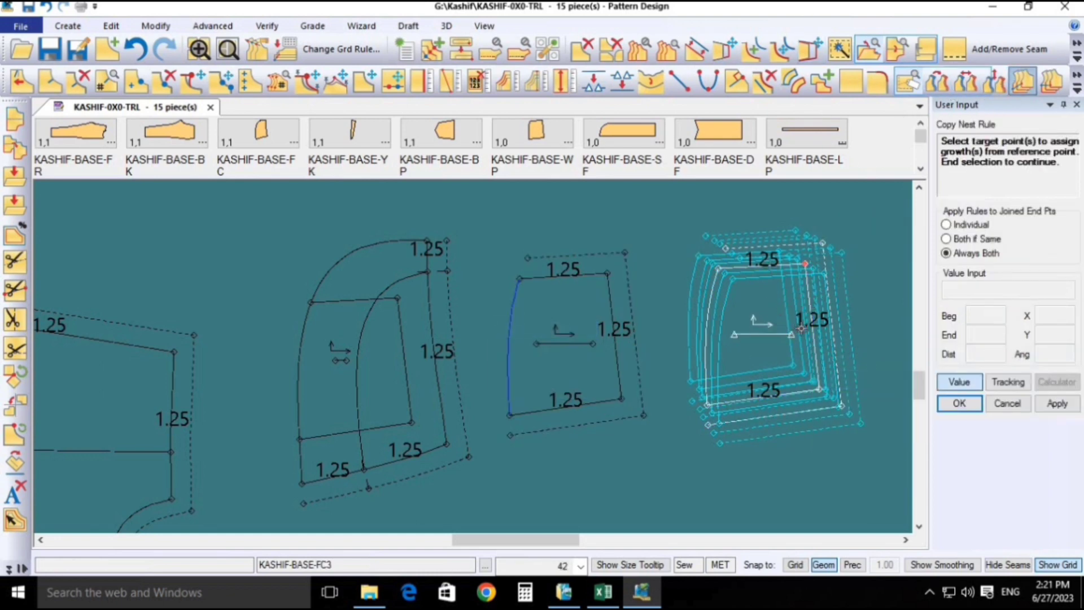
pyautogui.rightClick(781, 257)
pyautogui.click(780, 257)
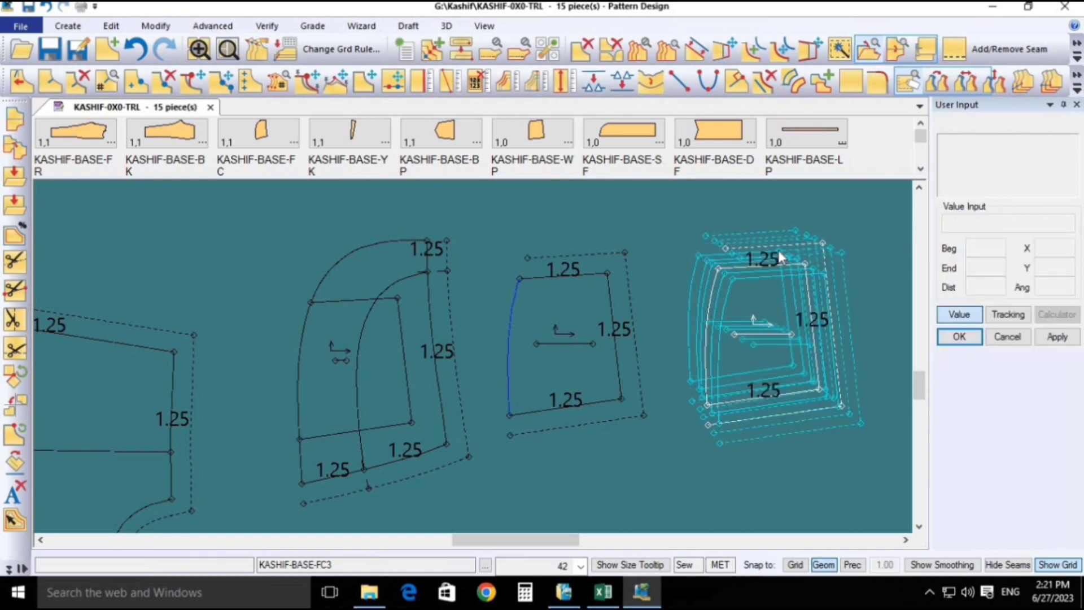
# - Move the old KASHIF-BASE-WP piece away from the traced pocket into the free space below KASHIF-BASE-FC
pyautogui.scroll(-1, 714, 250)
pyautogui.click(459, 323)
pyautogui.click(422, 243)
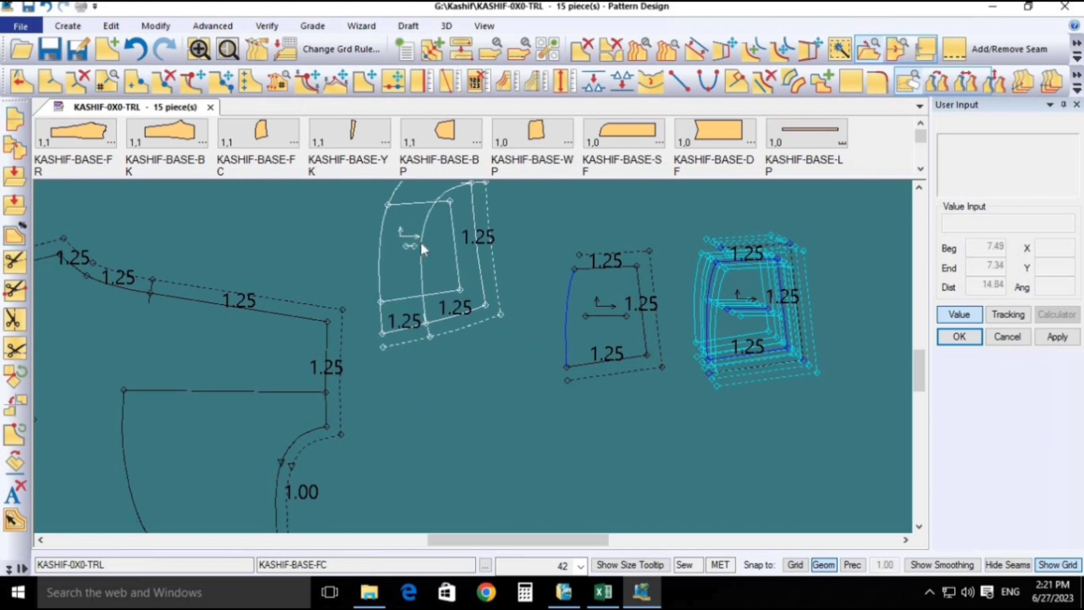
pyautogui.scroll(-1, 421, 242)
pyautogui.click(537, 296)
pyautogui.click(394, 479)
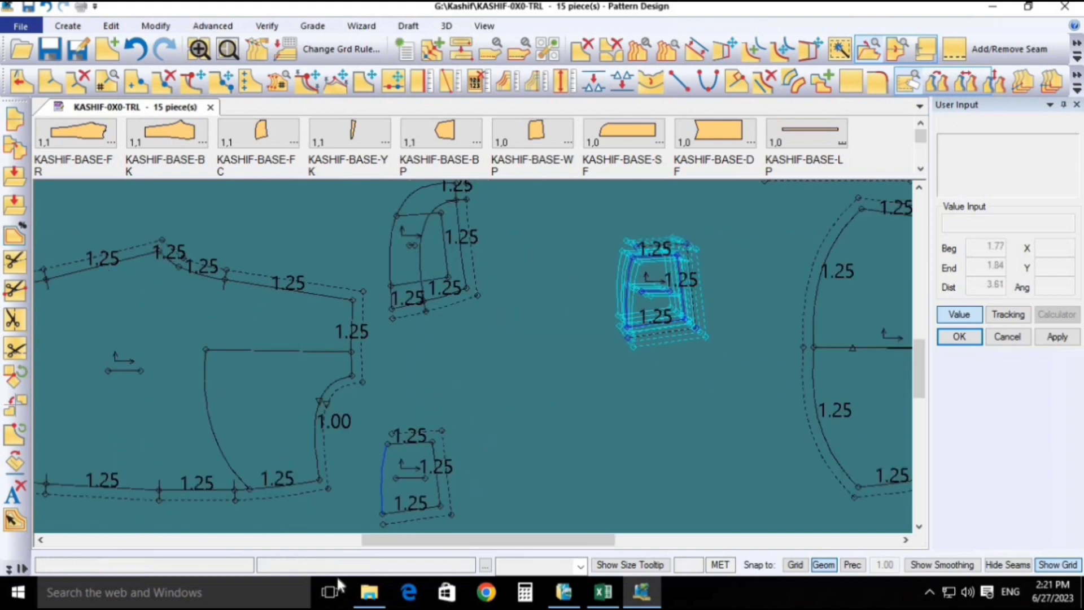
# - Copy the old pocket's name and save the traced pocket as KASHIF-BASE-WP, overwriting the stored piece
pyautogui.moveTo(347, 566); pyautogui.dragTo(225, 570)
pyautogui.rightClick(290, 569)
pyautogui.click(370, 438)
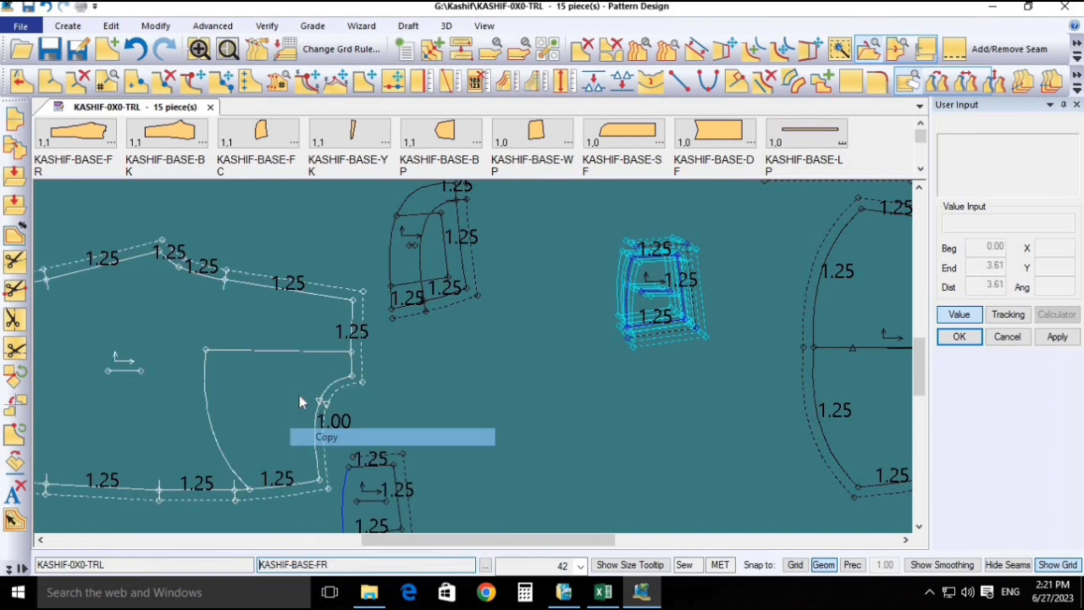
pyautogui.click(78, 50)
pyautogui.click(651, 286)
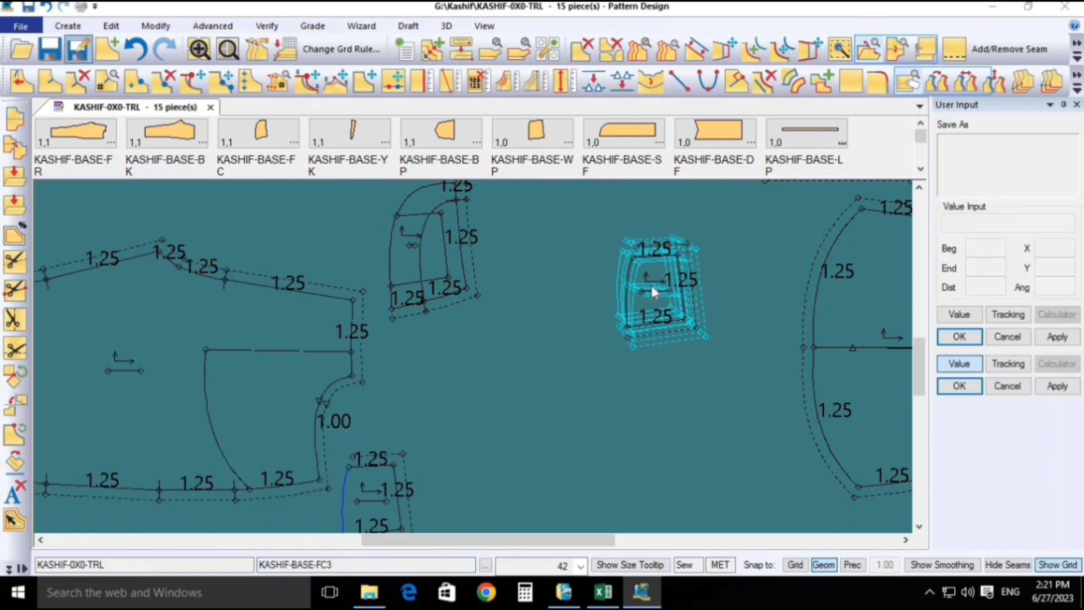
pyautogui.hotkey('ctrl', 'v')
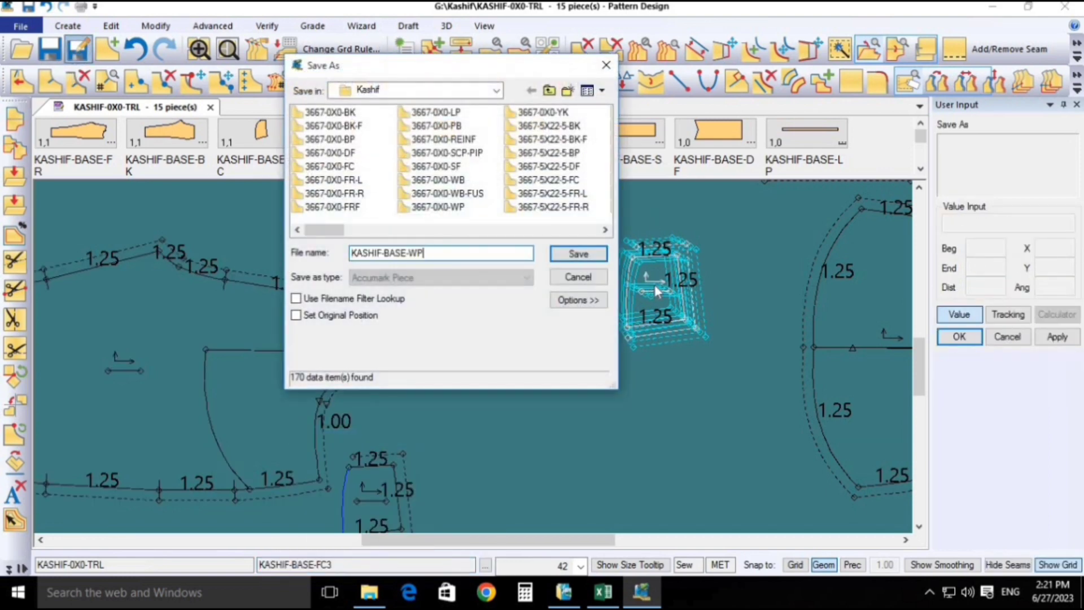
pyautogui.click(582, 256)
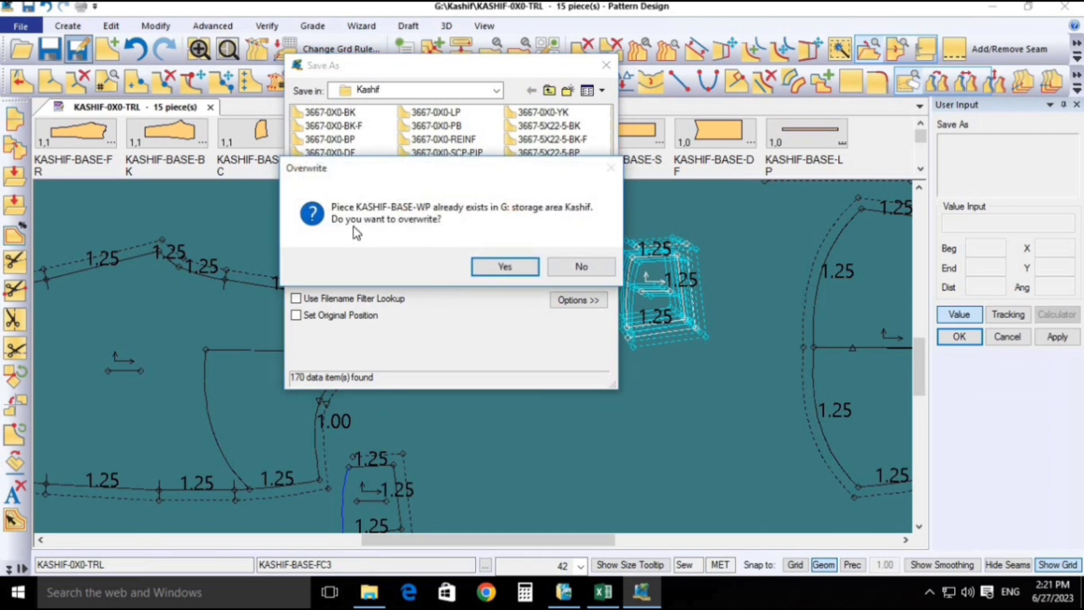
pyautogui.click(503, 268)
pyautogui.rightClick(565, 307)
pyautogui.click(614, 314)
# - Delete the old watch pocket piece from the work area
pyautogui.click(582, 49)
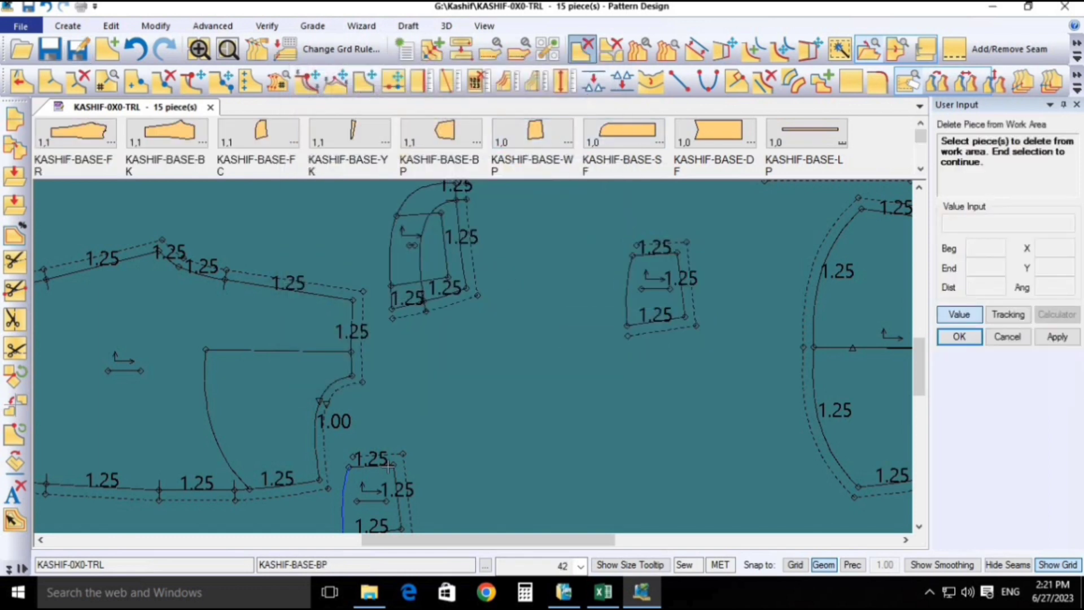
pyautogui.click(377, 512)
pyautogui.rightClick(449, 353)
pyautogui.click(459, 360)
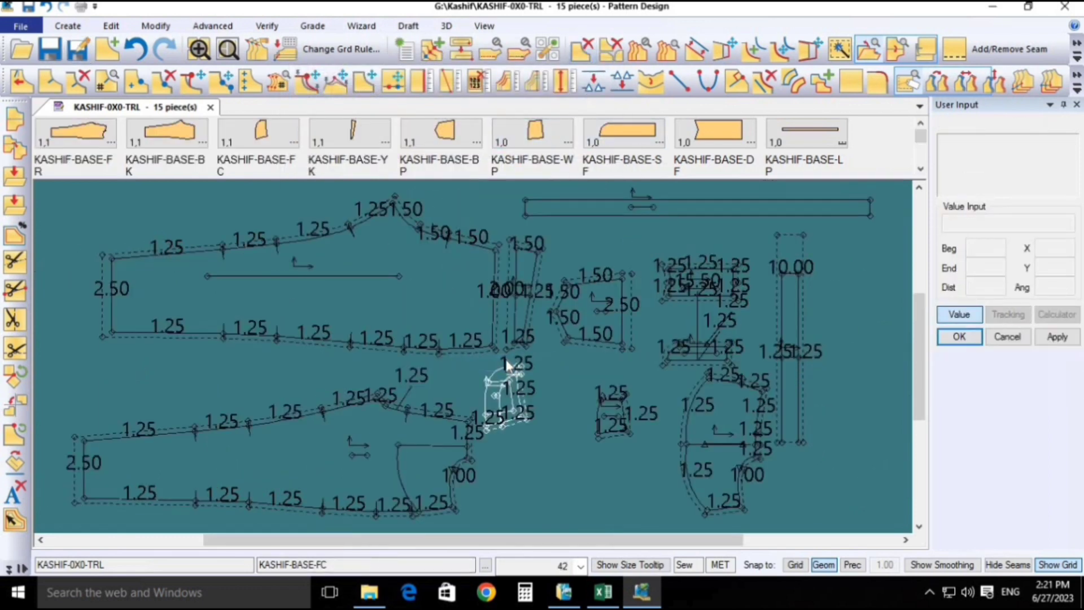
# - Hide the seam amounts on the pieces and show the graded nests of all pieces
pyautogui.click(905, 82)
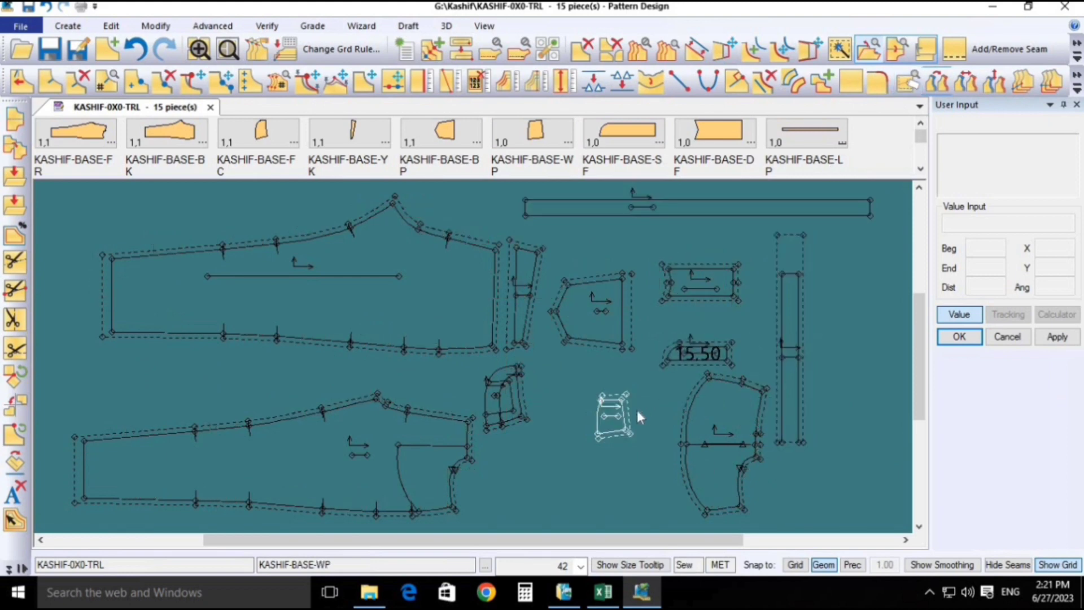
pyautogui.rightClick(633, 366)
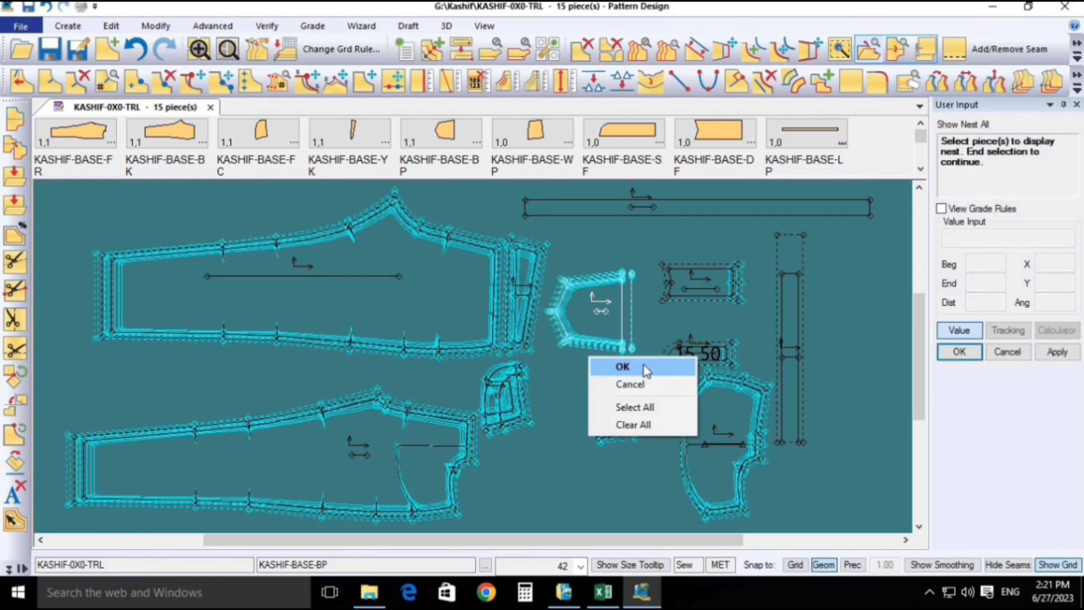
pyautogui.click(624, 365)
# - Rearrange the back, front, yoke, facing, pocket and fly pieces so their nests no longer overlap
pyautogui.moveTo(356, 332); pyautogui.dragTo(329, 331)
pyautogui.moveTo(427, 489); pyautogui.dragTo(383, 458)
pyautogui.moveTo(466, 429); pyautogui.dragTo(465, 427)
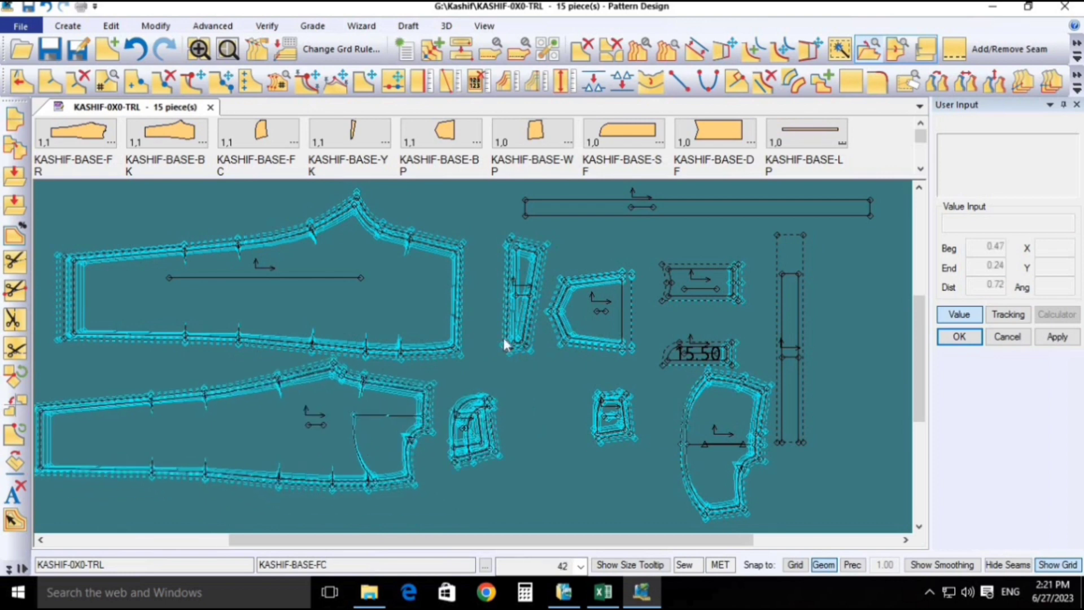
pyautogui.moveTo(513, 316); pyautogui.dragTo(491, 313)
pyautogui.moveTo(614, 418); pyautogui.dragTo(572, 416)
pyautogui.moveTo(696, 336); pyautogui.dragTo(690, 272)
pyautogui.moveTo(703, 455); pyautogui.dragTo(640, 440)
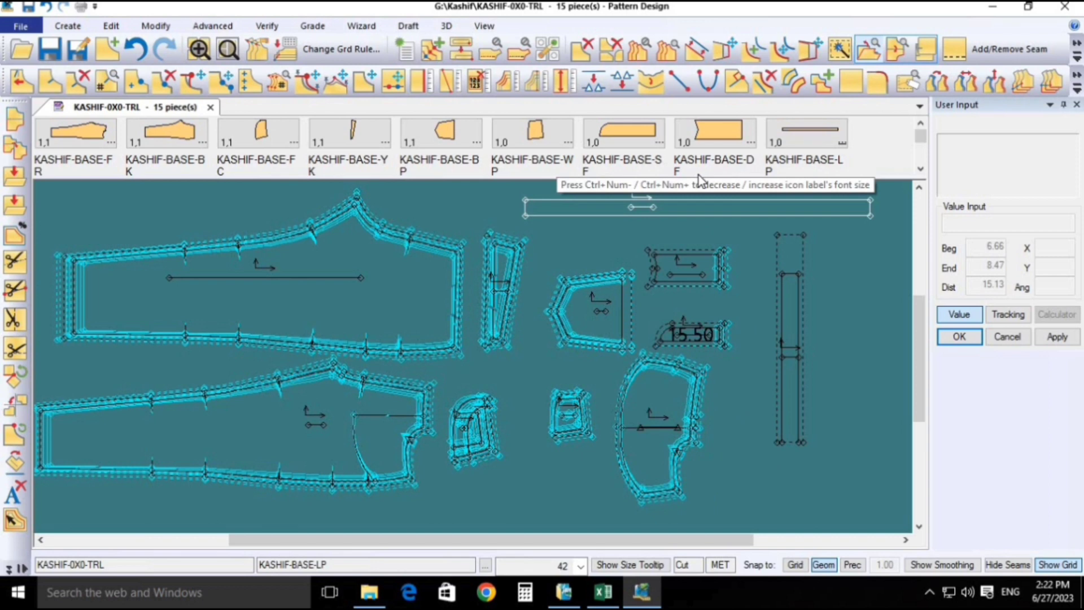
# - Show the nests for all pieces once more and clear them so only the base size remains
pyautogui.press('n')
pyautogui.hotkey('ctrl', 'a')
pyautogui.rightClick(883, 346)
pyautogui.click(882, 347)
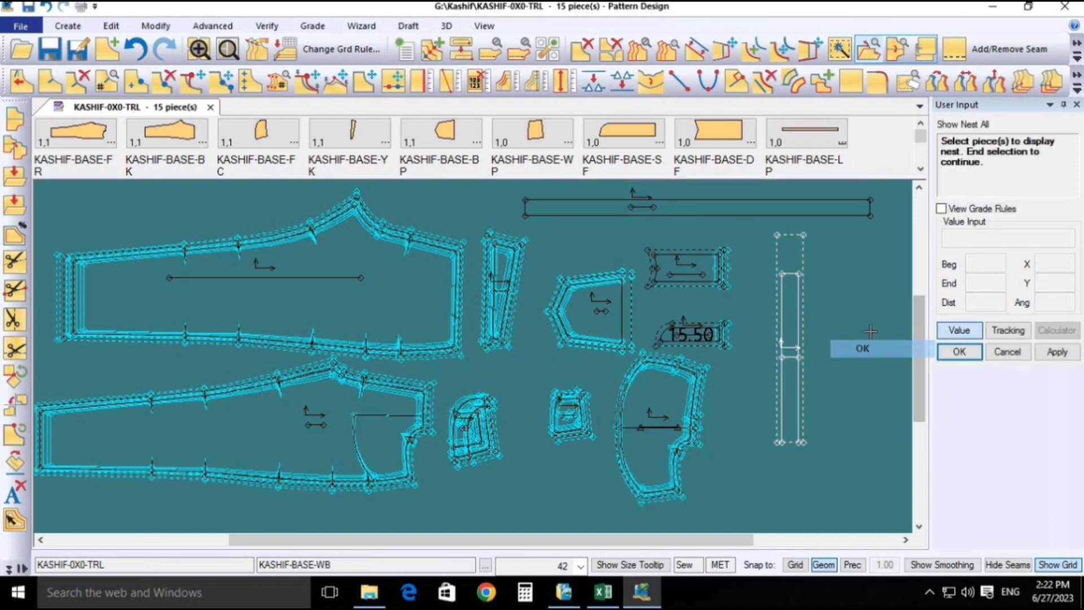
pyautogui.rightClick(836, 329)
pyautogui.click(838, 332)
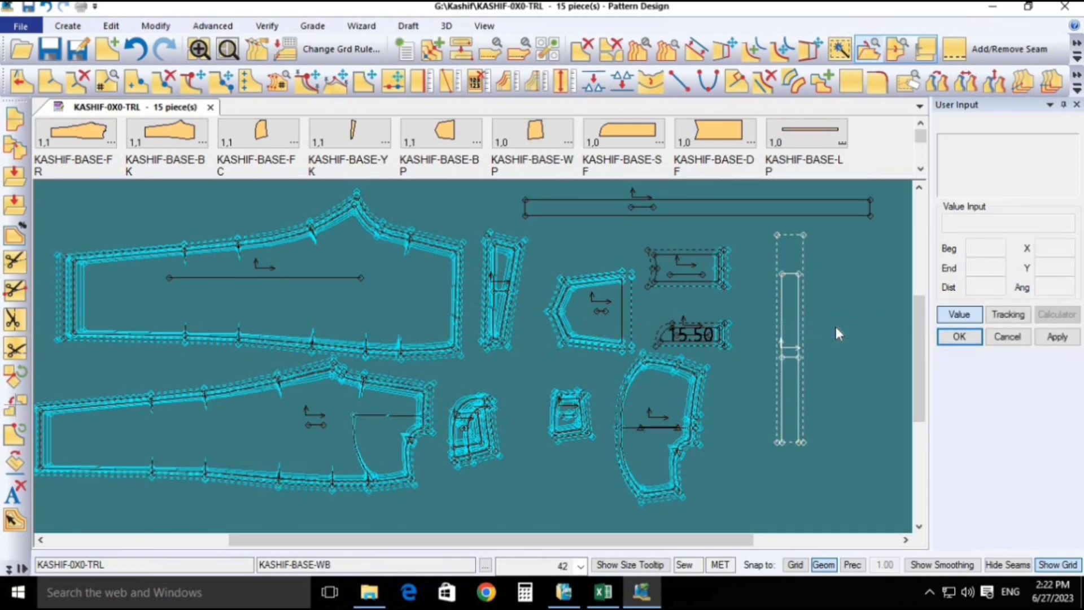
pyautogui.press('Escape')
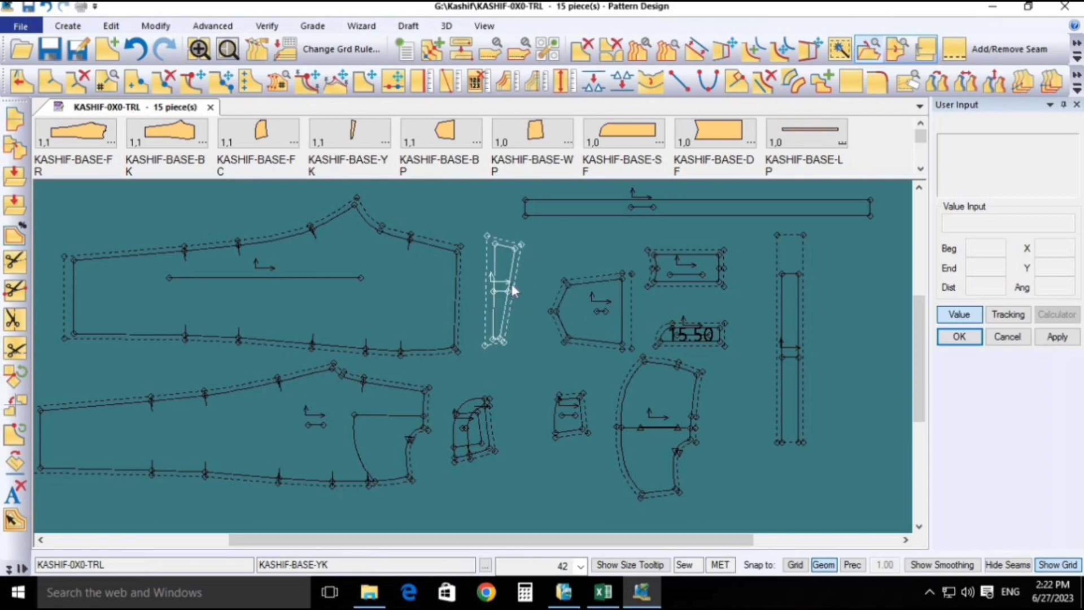
# - Switch to the Excel size chart and select the whole 1/2 WAIST row to read its grading increments
pyautogui.click(603, 591)
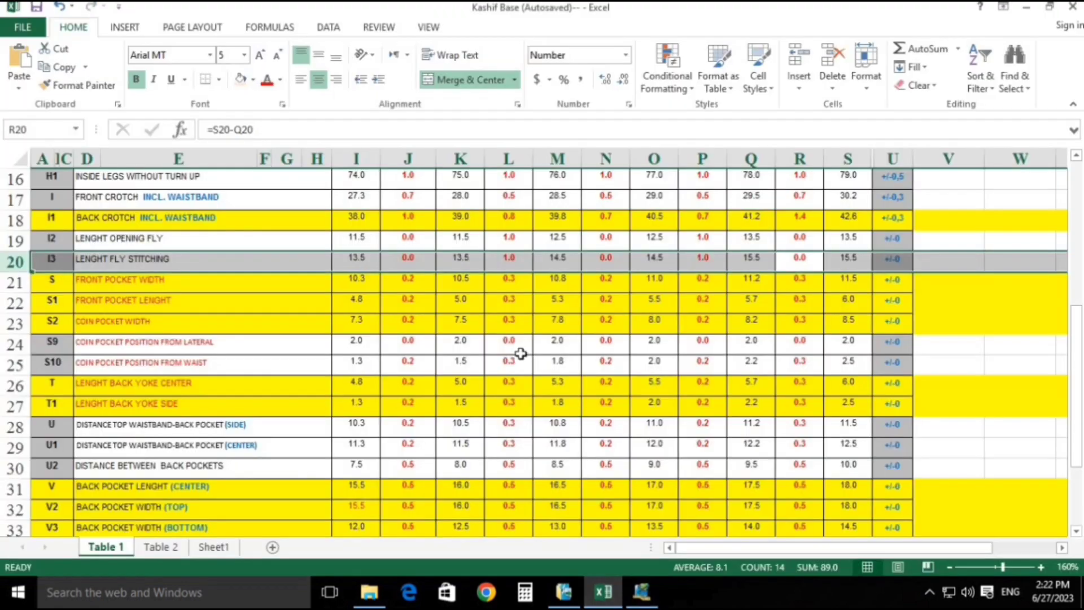
pyautogui.scroll(5, 521, 353)
pyautogui.click(259, 337)
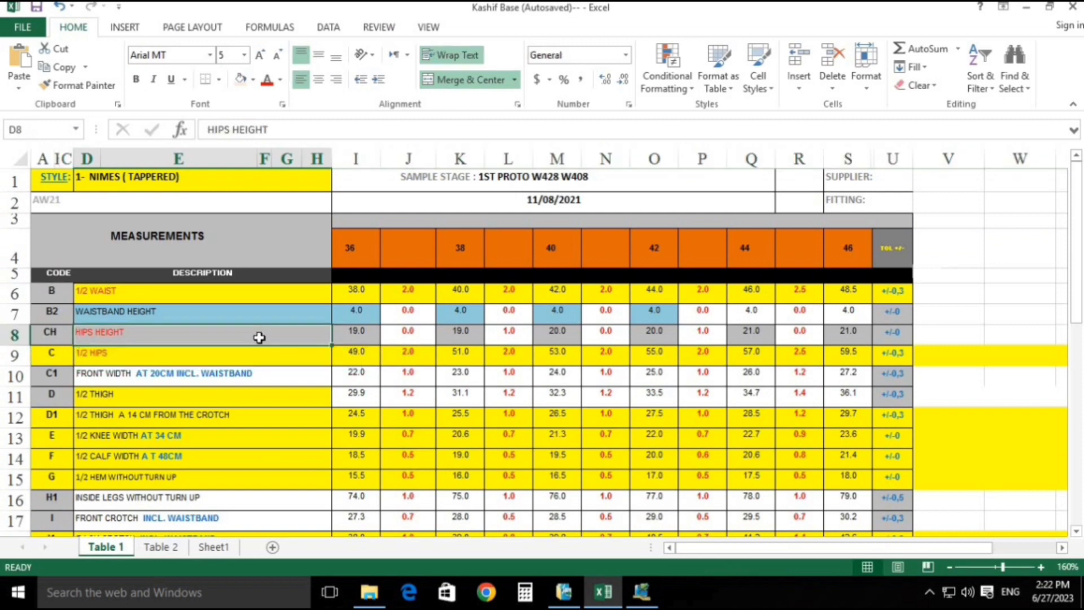
pyautogui.press('Up')
pyautogui.press('Up')
pyautogui.hotkey('shift', 'space')
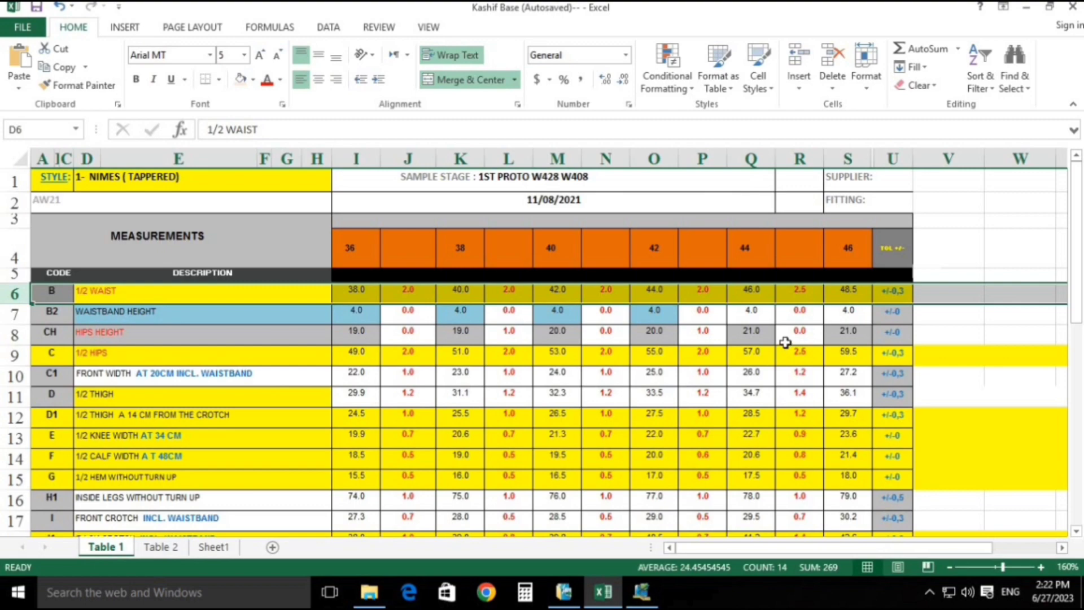
# - Switch back to Pattern Design and grade the waistband's two upper corners with Delta Y 2.00 per break from 36 to 44 and 2.50 for 44–46
pyautogui.click(642, 592)
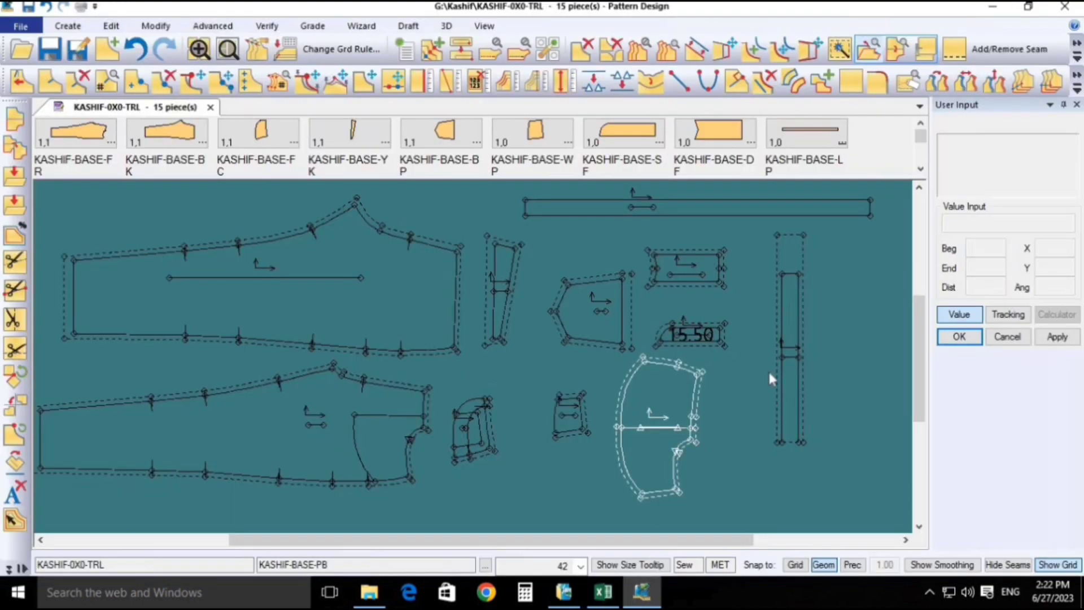
pyautogui.scroll(1, 800, 305)
pyautogui.click(650, 257)
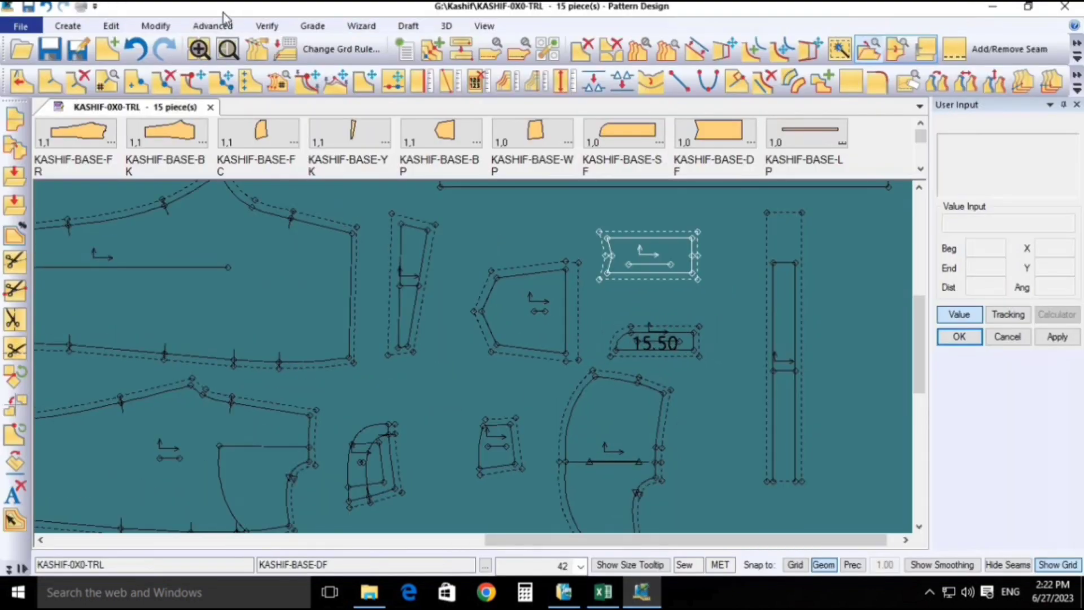
pyautogui.click(313, 26)
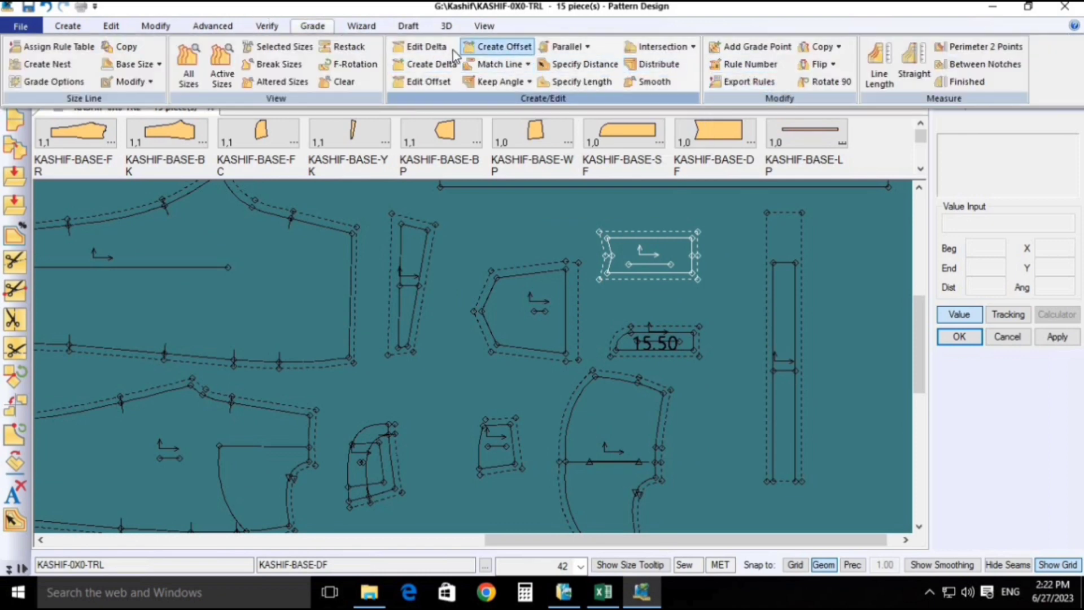
pyautogui.click(418, 46)
pyautogui.click(774, 262)
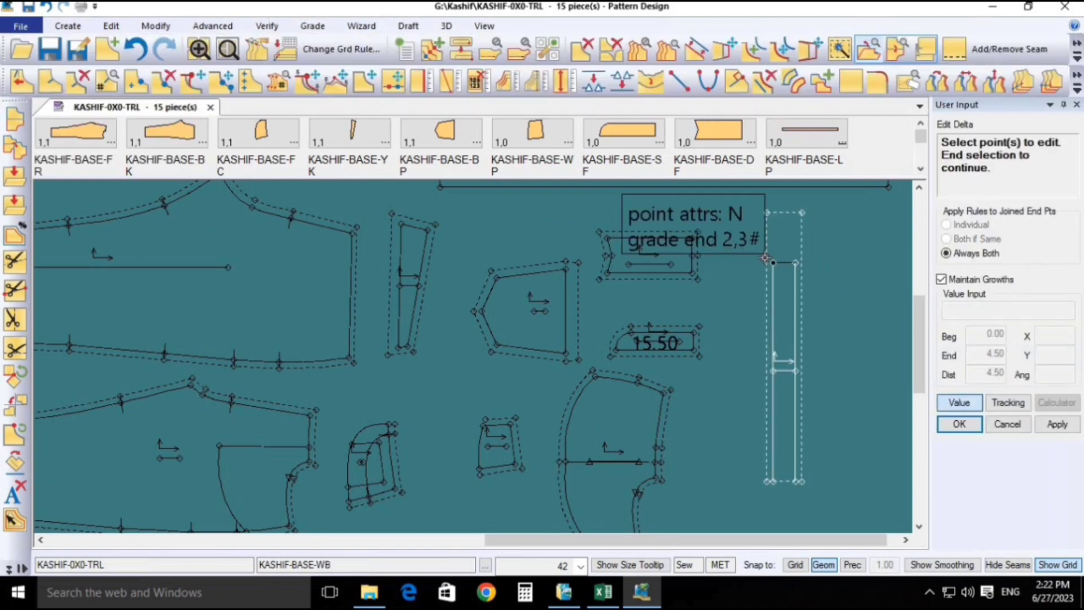
pyautogui.click(796, 263)
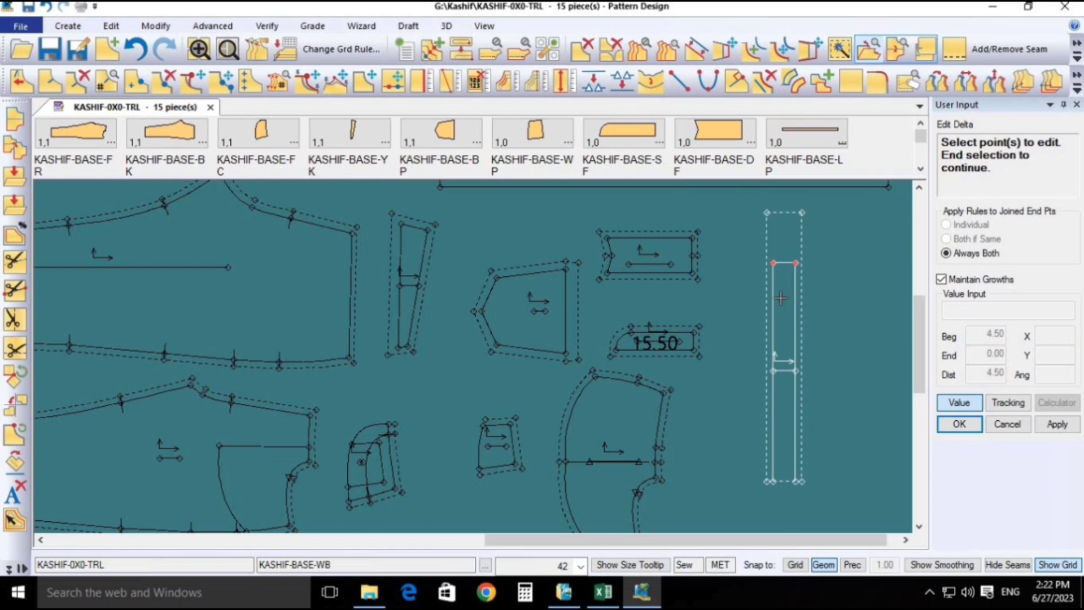
pyautogui.rightClick(707, 271)
pyautogui.click(713, 271)
pyautogui.moveTo(675, 197); pyautogui.dragTo(351, 195)
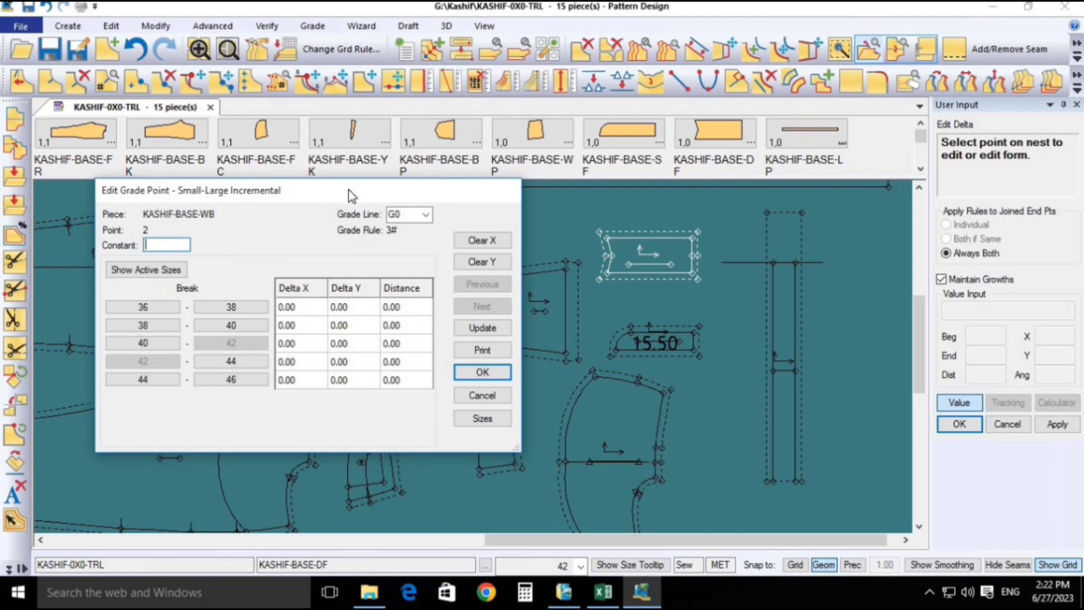
pyautogui.click(473, 263)
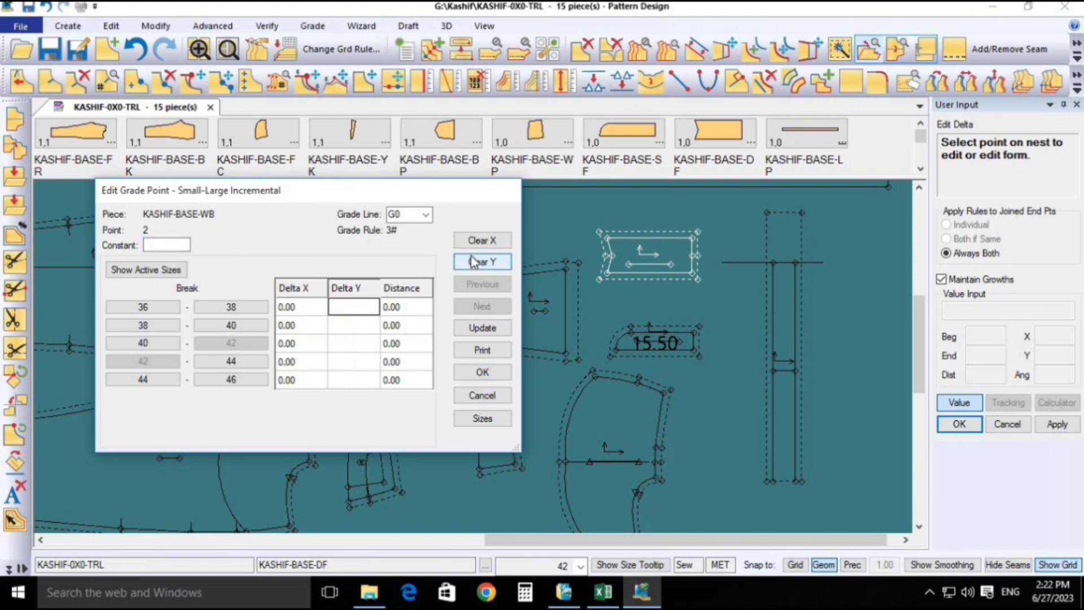
pyautogui.write('2')
pyautogui.press('Down')
pyautogui.write('2')
pyautogui.press('Down')
pyautogui.write('2')
pyautogui.press('Down')
pyautogui.write('2')
pyautogui.press('Down')
pyautogui.click(484, 327)
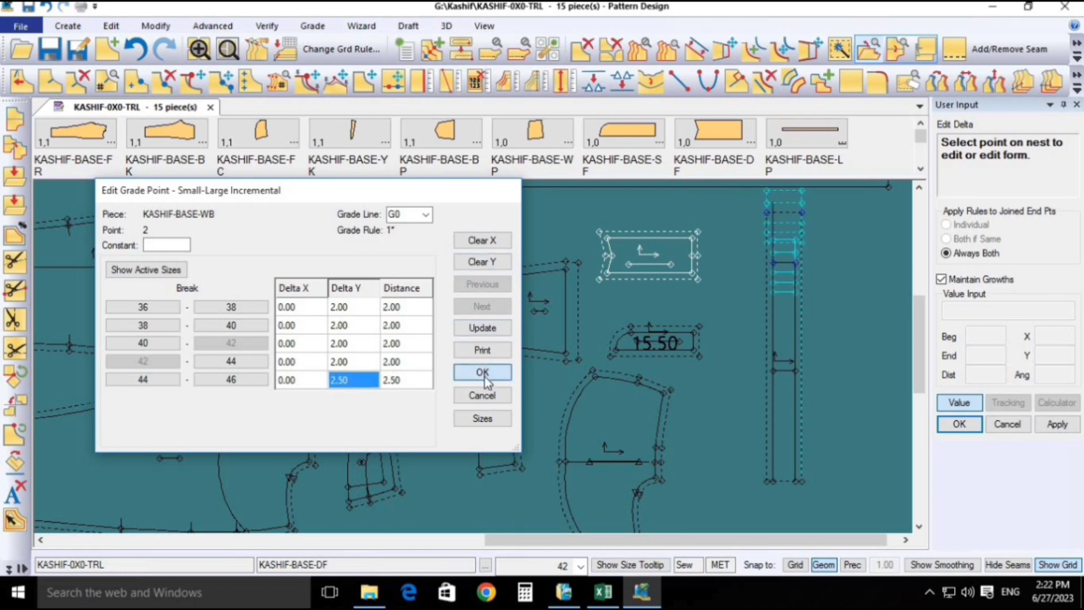
pyautogui.click(483, 373)
pyautogui.rightClick(844, 273)
pyautogui.click(860, 277)
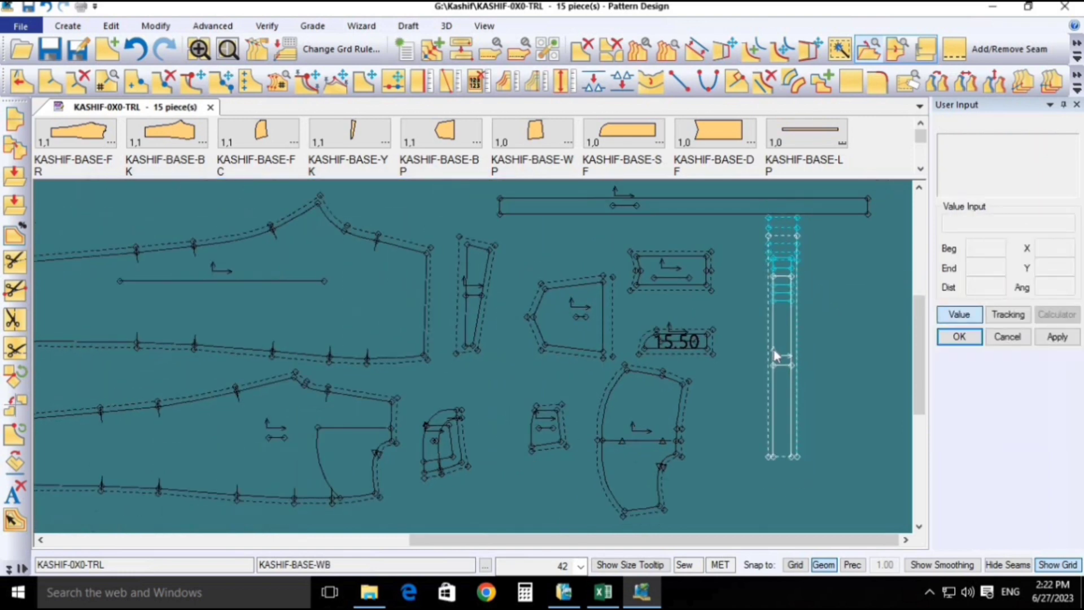
# - Measure the combined graded waist line length of the back yoke, the front and the front pocket facing across all sizes
pyautogui.click(508, 81)
pyautogui.click(480, 297)
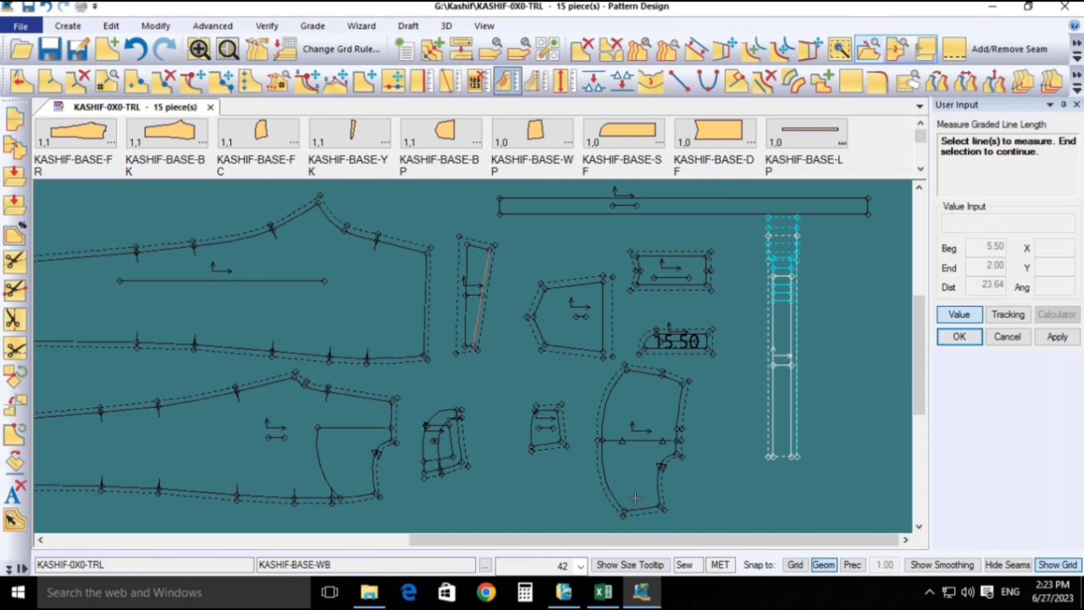
pyautogui.click(392, 417)
pyautogui.click(464, 440)
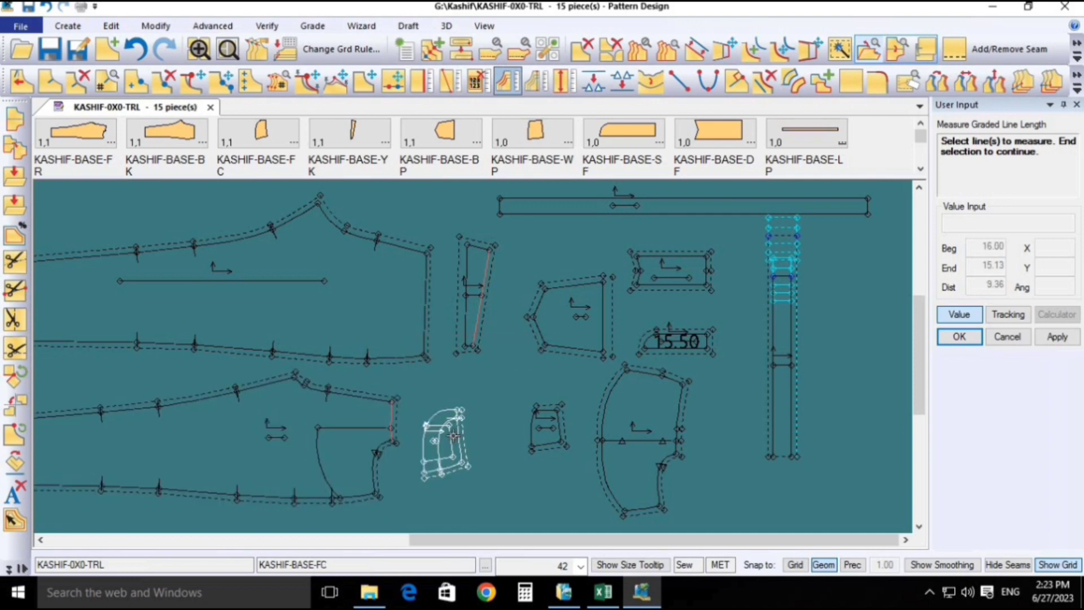
pyautogui.rightClick(527, 401)
pyautogui.click(527, 402)
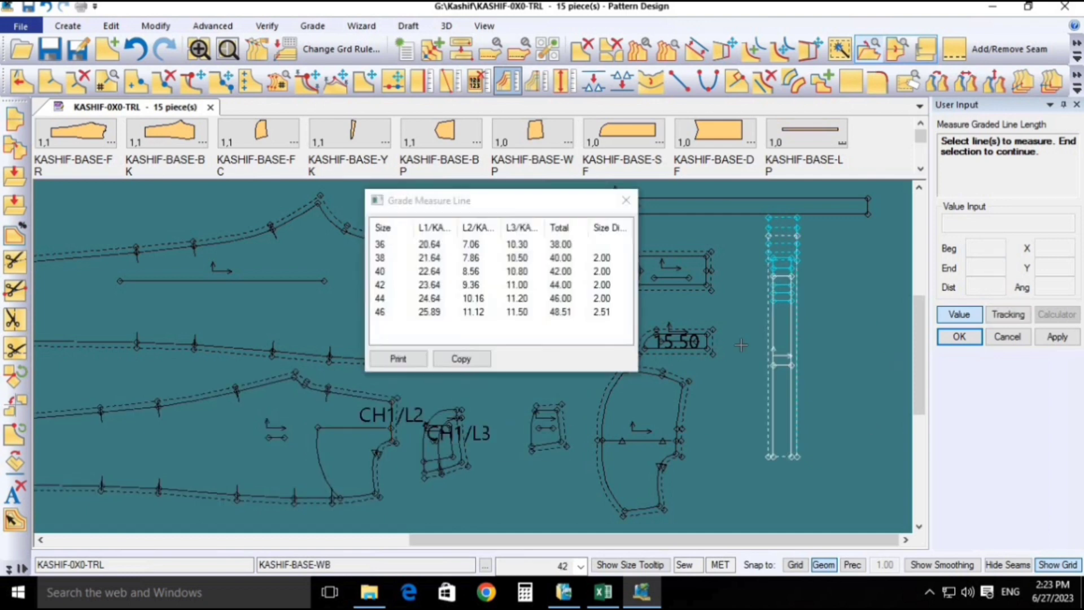
# - Measure the waistband's long edge in every size for comparison with the combined waist lines, and end the measurement
pyautogui.click(774, 325)
pyautogui.rightClick(776, 330)
pyautogui.click(777, 330)
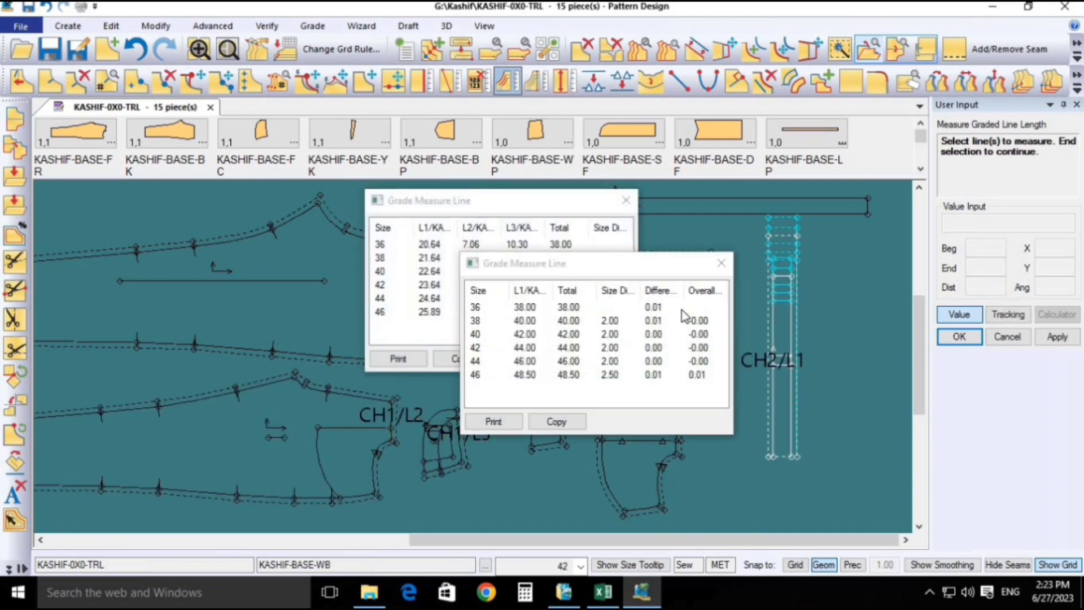
pyautogui.rightClick(757, 349)
pyautogui.click(756, 349)
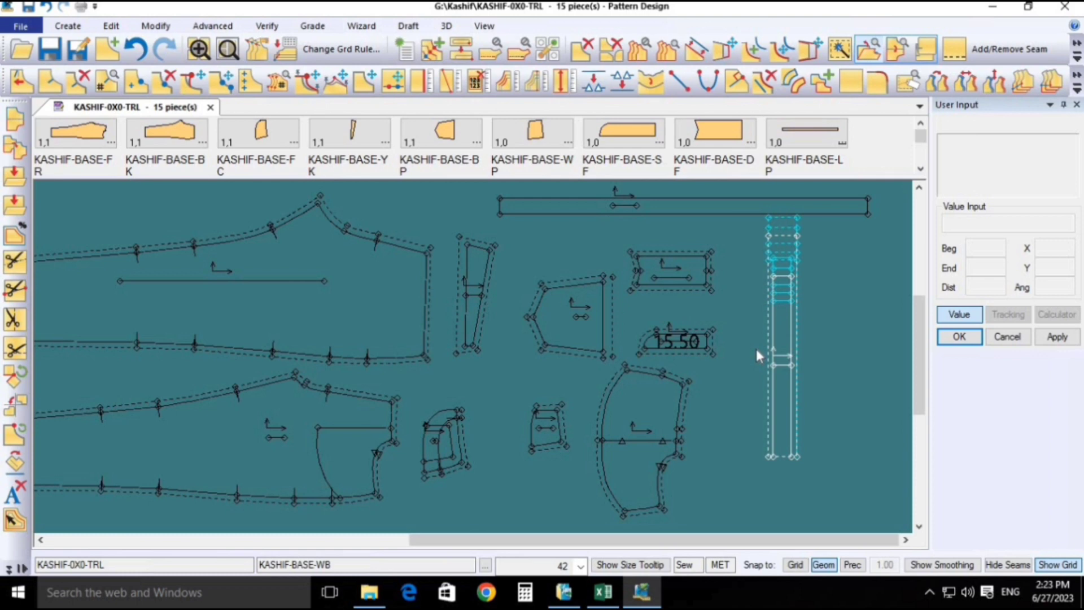
# - Show the graded nests of all pieces in the work area
pyautogui.hotkey('ctrl', 'a')
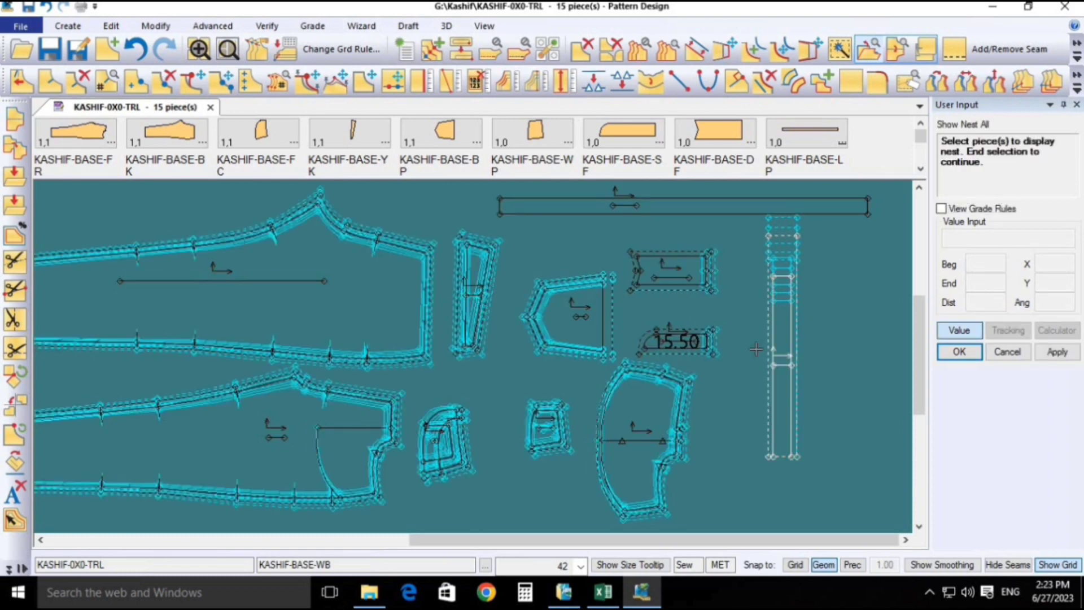
pyautogui.rightClick(757, 371)
pyautogui.click(757, 369)
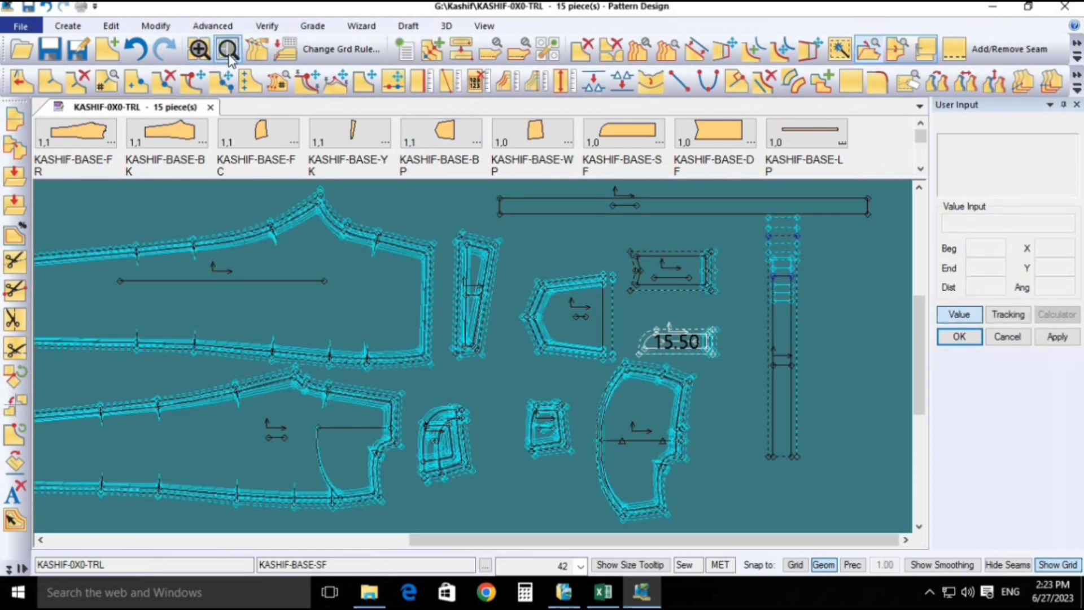
# - Save all the pieces with their grading and display their full size nests again
pyautogui.scroll(1, 645, 128)
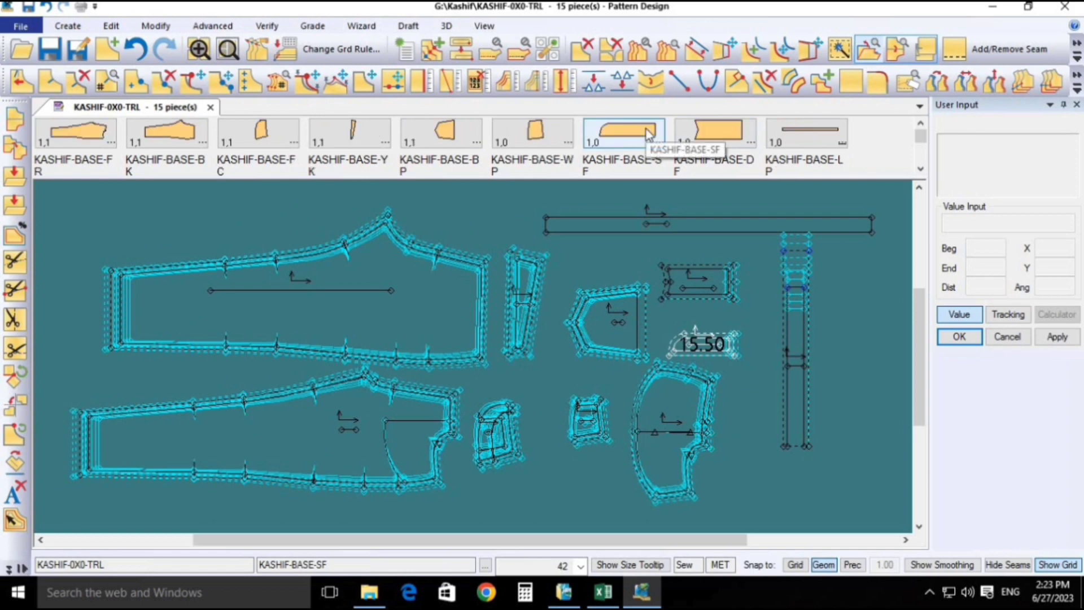
pyautogui.hotkey('ctrl', 's')
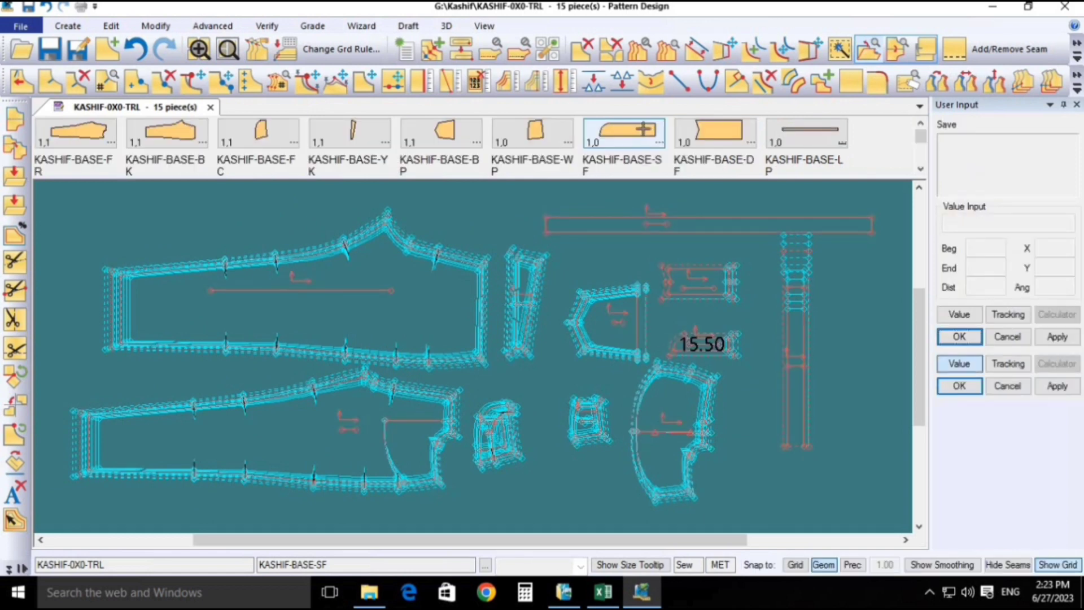
pyautogui.hotkey('ctrl', 'a')
pyautogui.rightClick(644, 130)
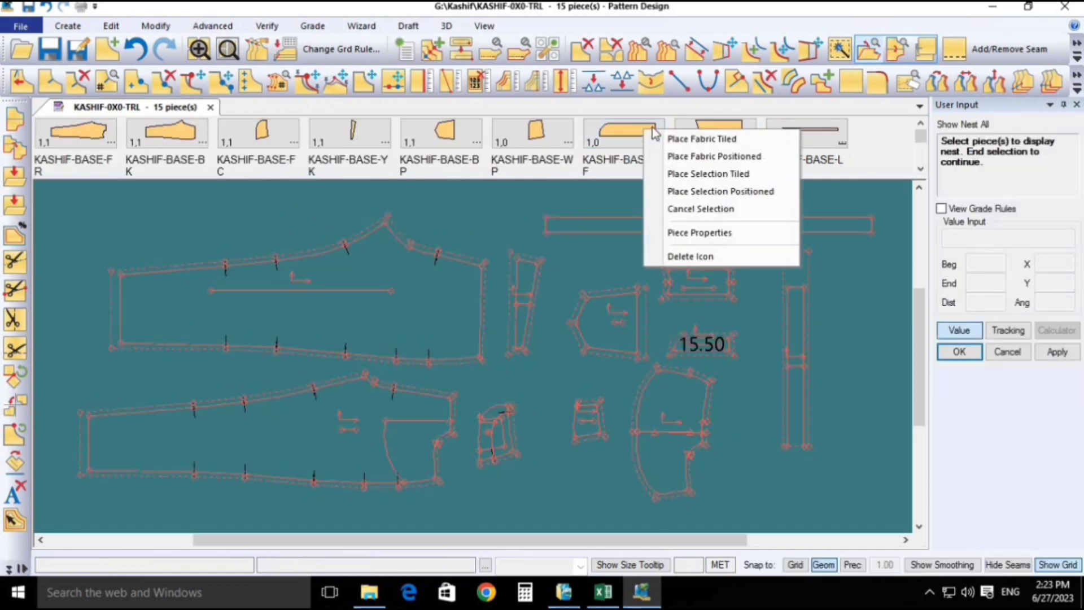
pyautogui.rightClick(543, 232)
pyautogui.click(574, 241)
pyautogui.rightClick(575, 249)
pyautogui.click(593, 259)
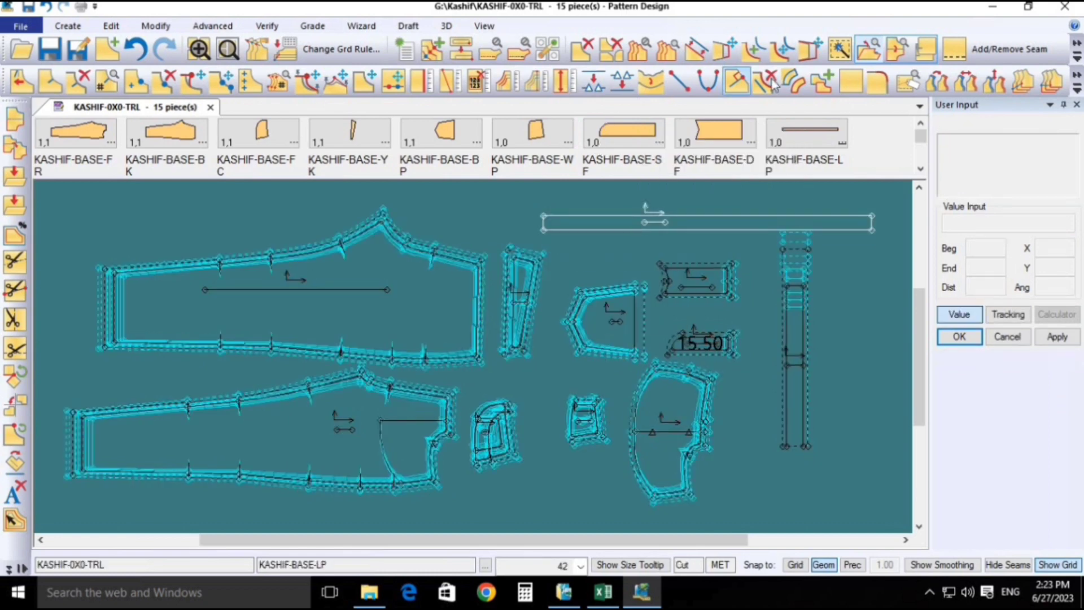
# - Hide the seams and seam amounts on the pieces and move the waistband closer to the fly pieces
pyautogui.click(481, 83)
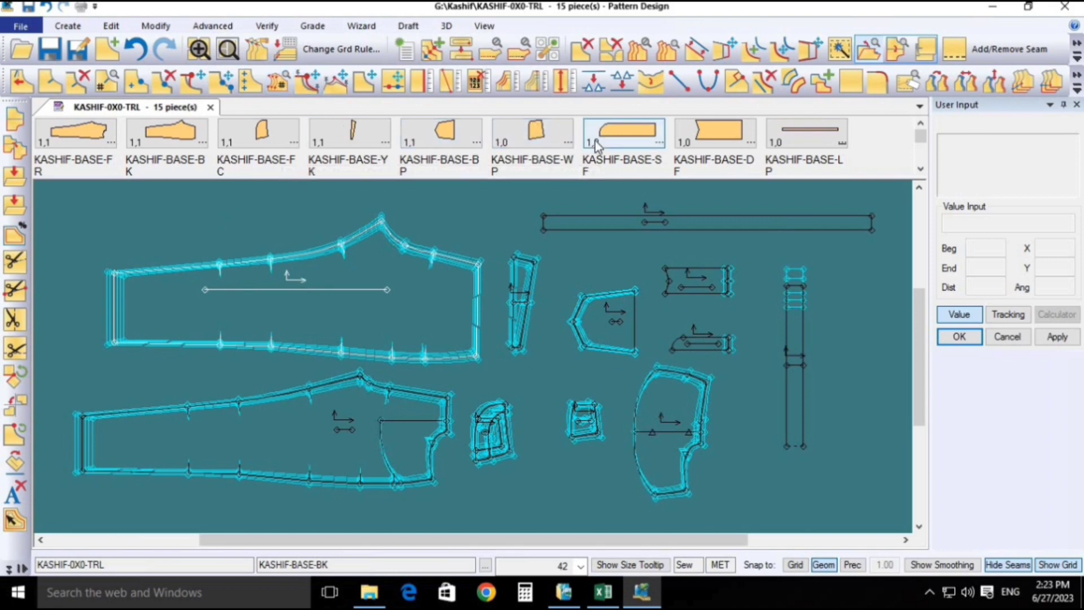
pyautogui.scroll(-6, 576, 141)
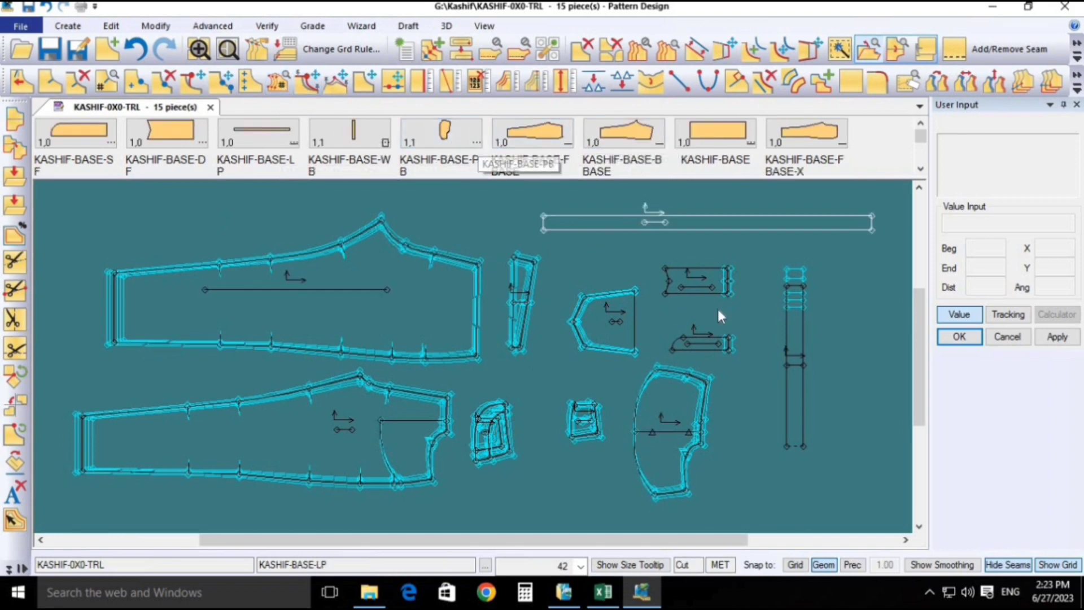
pyautogui.moveTo(793, 353); pyautogui.dragTo(768, 353)
# - Show the seams on the pieces again and save all of them
pyautogui.click(1008, 564)
pyautogui.hotkey('ctrl', 's')
pyautogui.rightClick(785, 472)
pyautogui.click(839, 482)
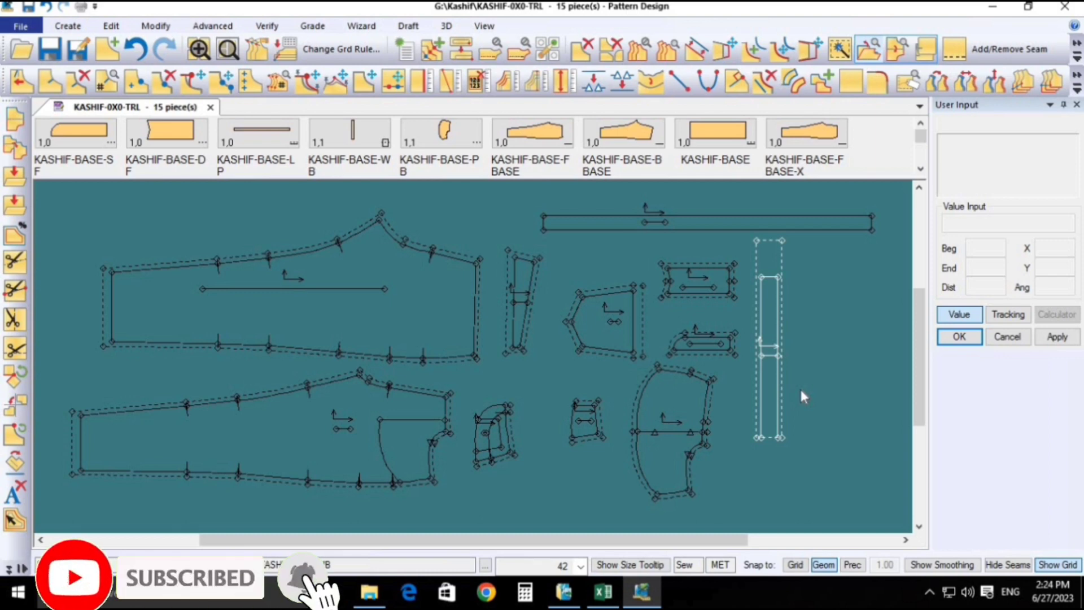
pyautogui.scroll(2, 615, 145)
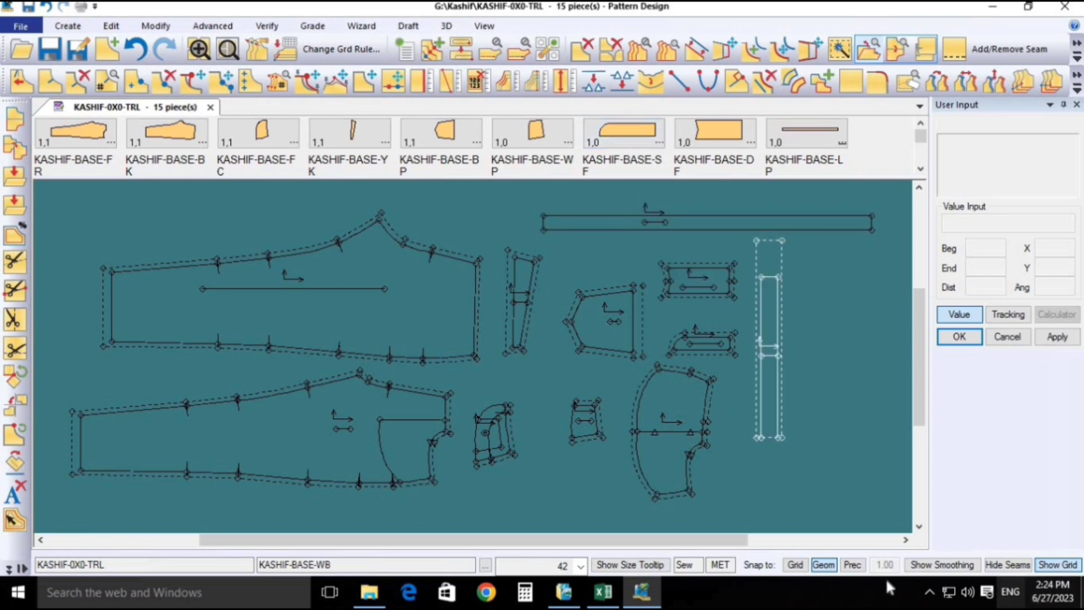
pyautogui.click(929, 592)
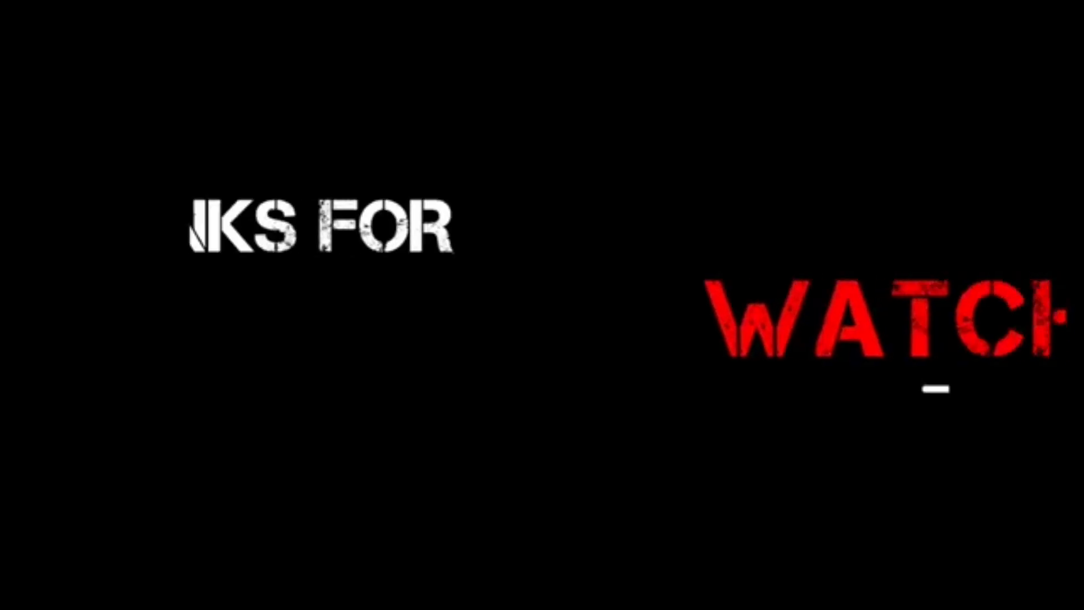